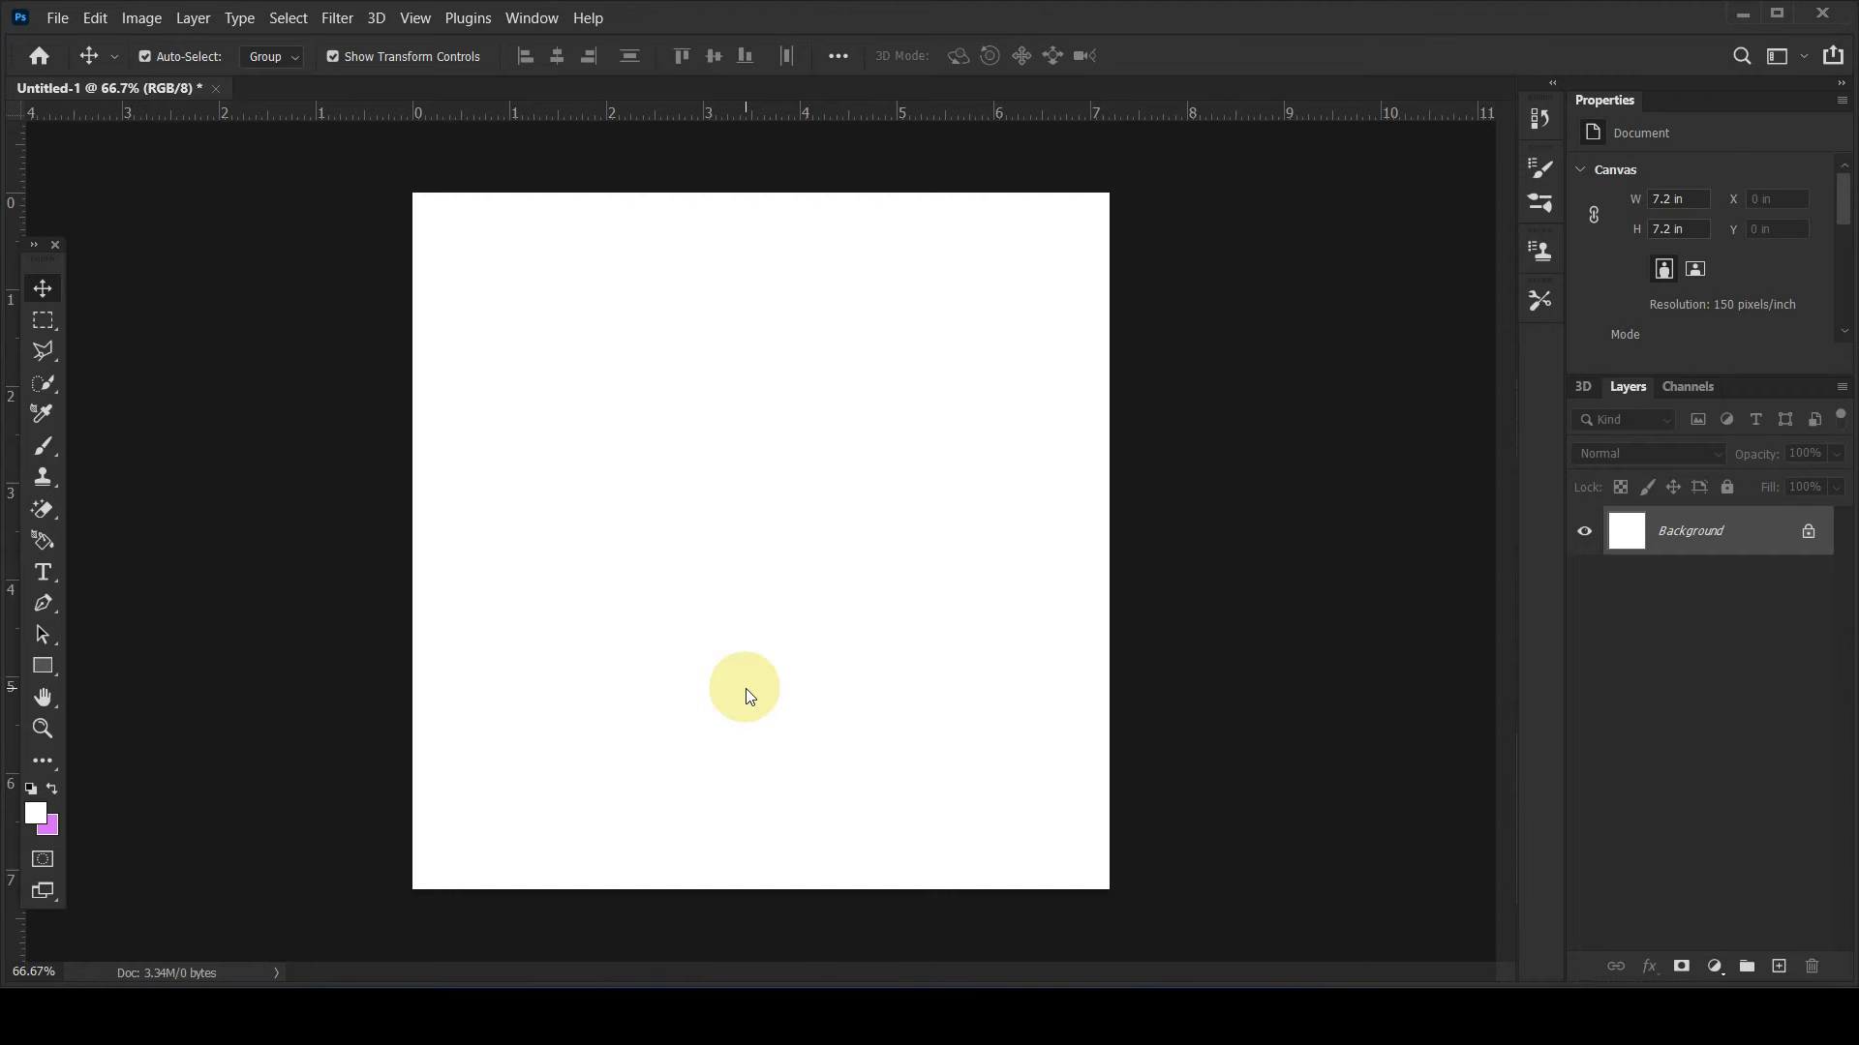
# - Place the Untitled-10-01 gradient image and scale it to about 48.7% so it slightly overlaps the canvas edges
pyautogui.press('Return')
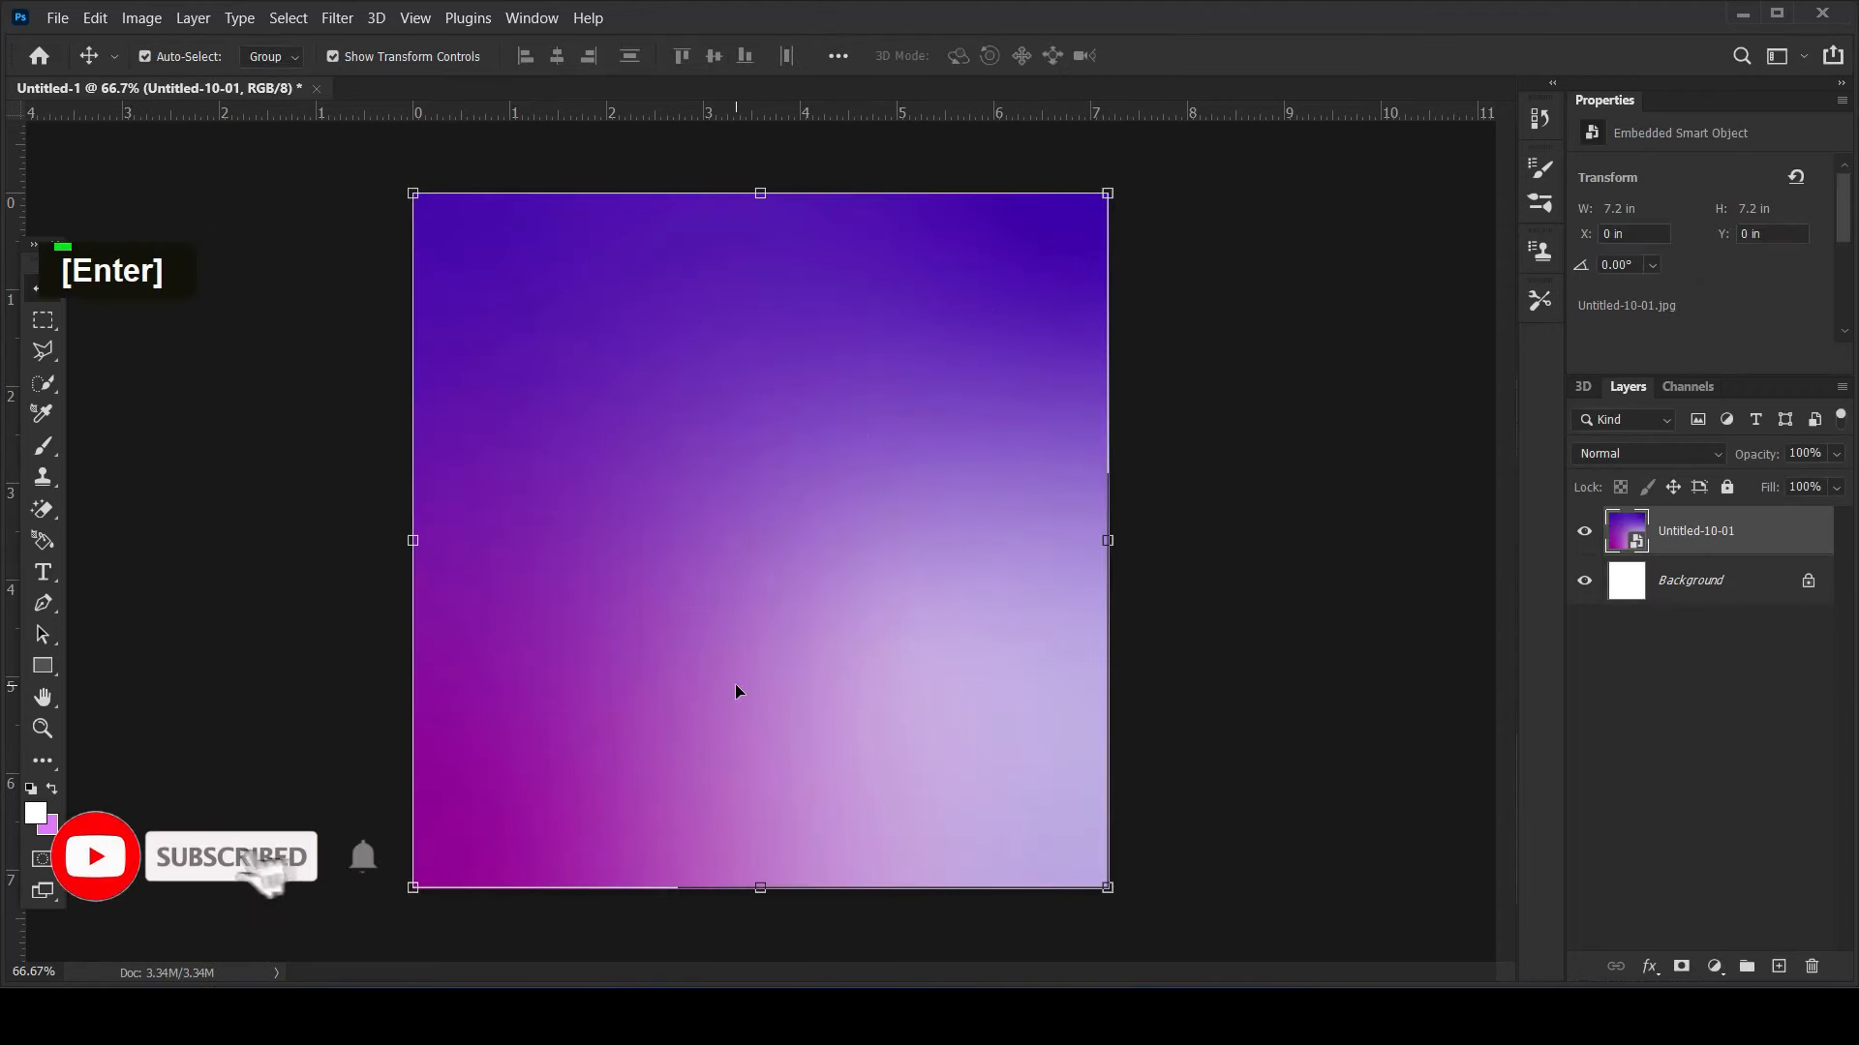
pyautogui.moveTo(1107, 193); pyautogui.dragTo(1113, 187)
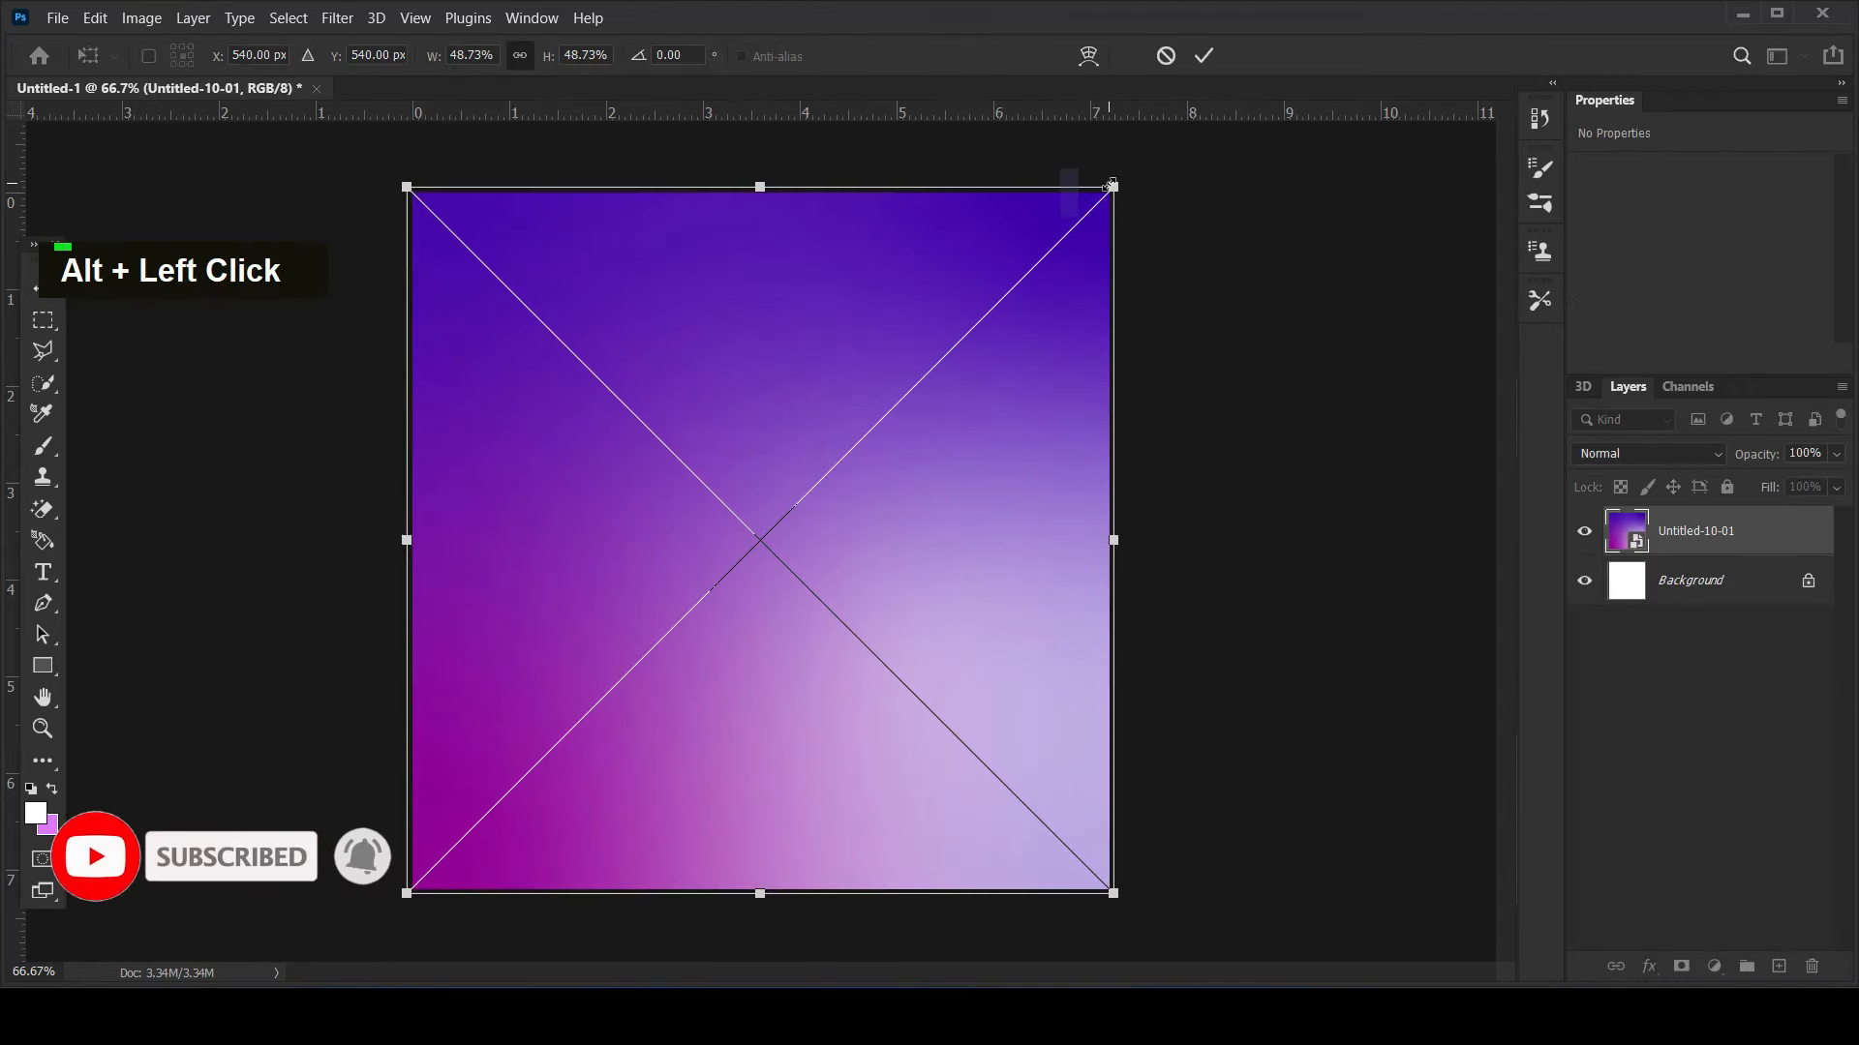
pyautogui.press('Return')
pyautogui.click(1416, 562)
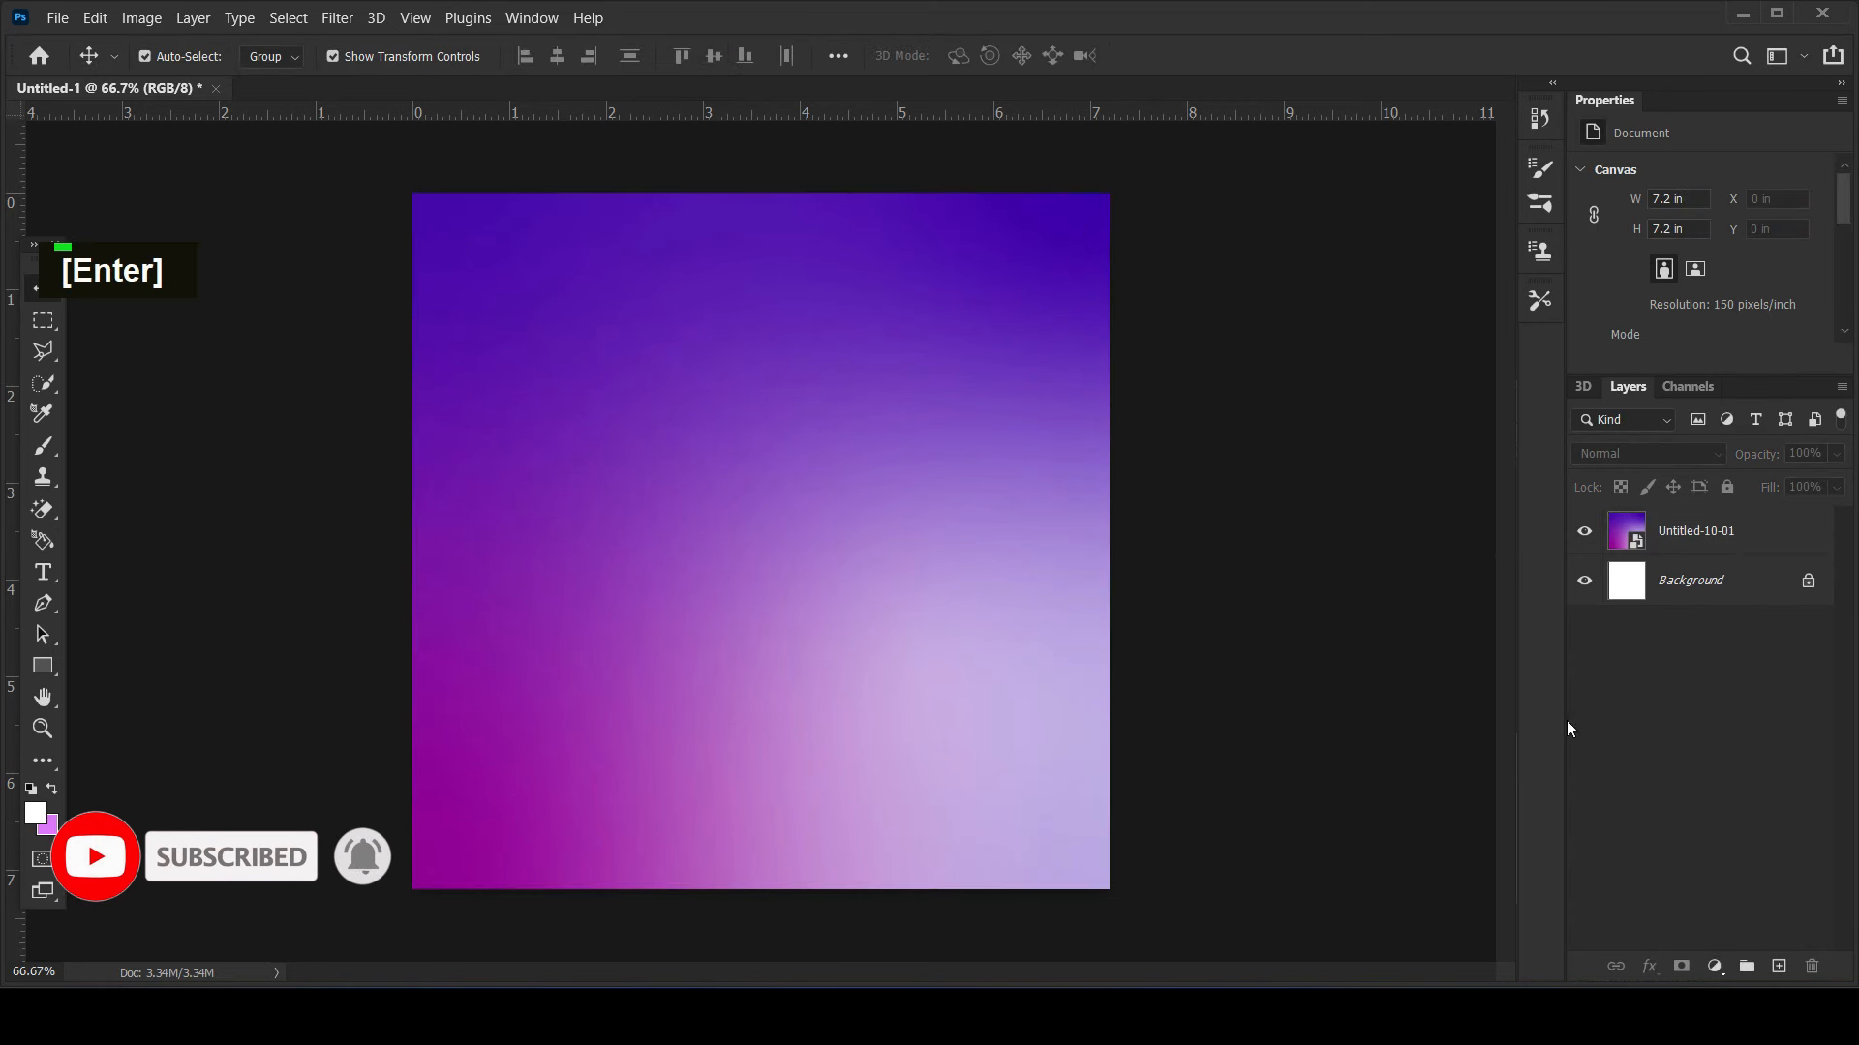
pyautogui.click(1732, 543)
pyautogui.click(1349, 548)
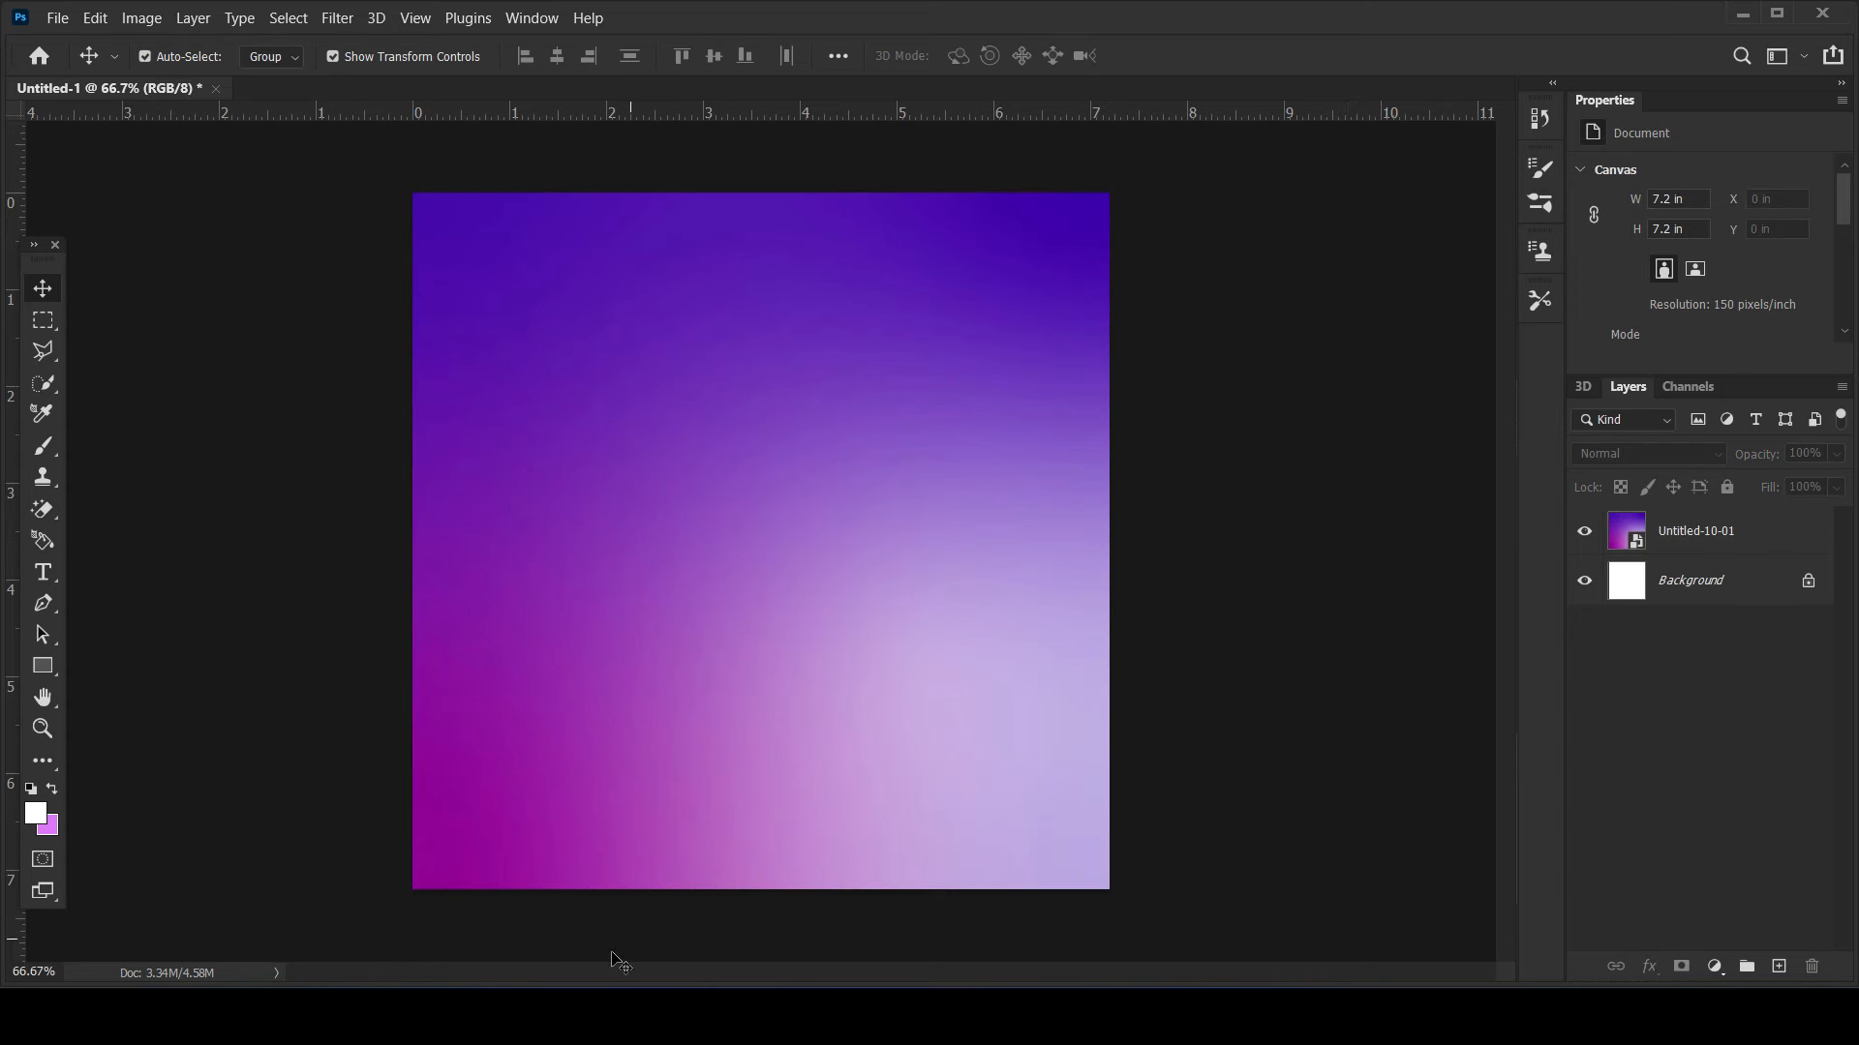
# - Add the white text "AirPods" in the canvas's upper area and set its Poppins font style to SemiBold
pyautogui.click(43, 572)
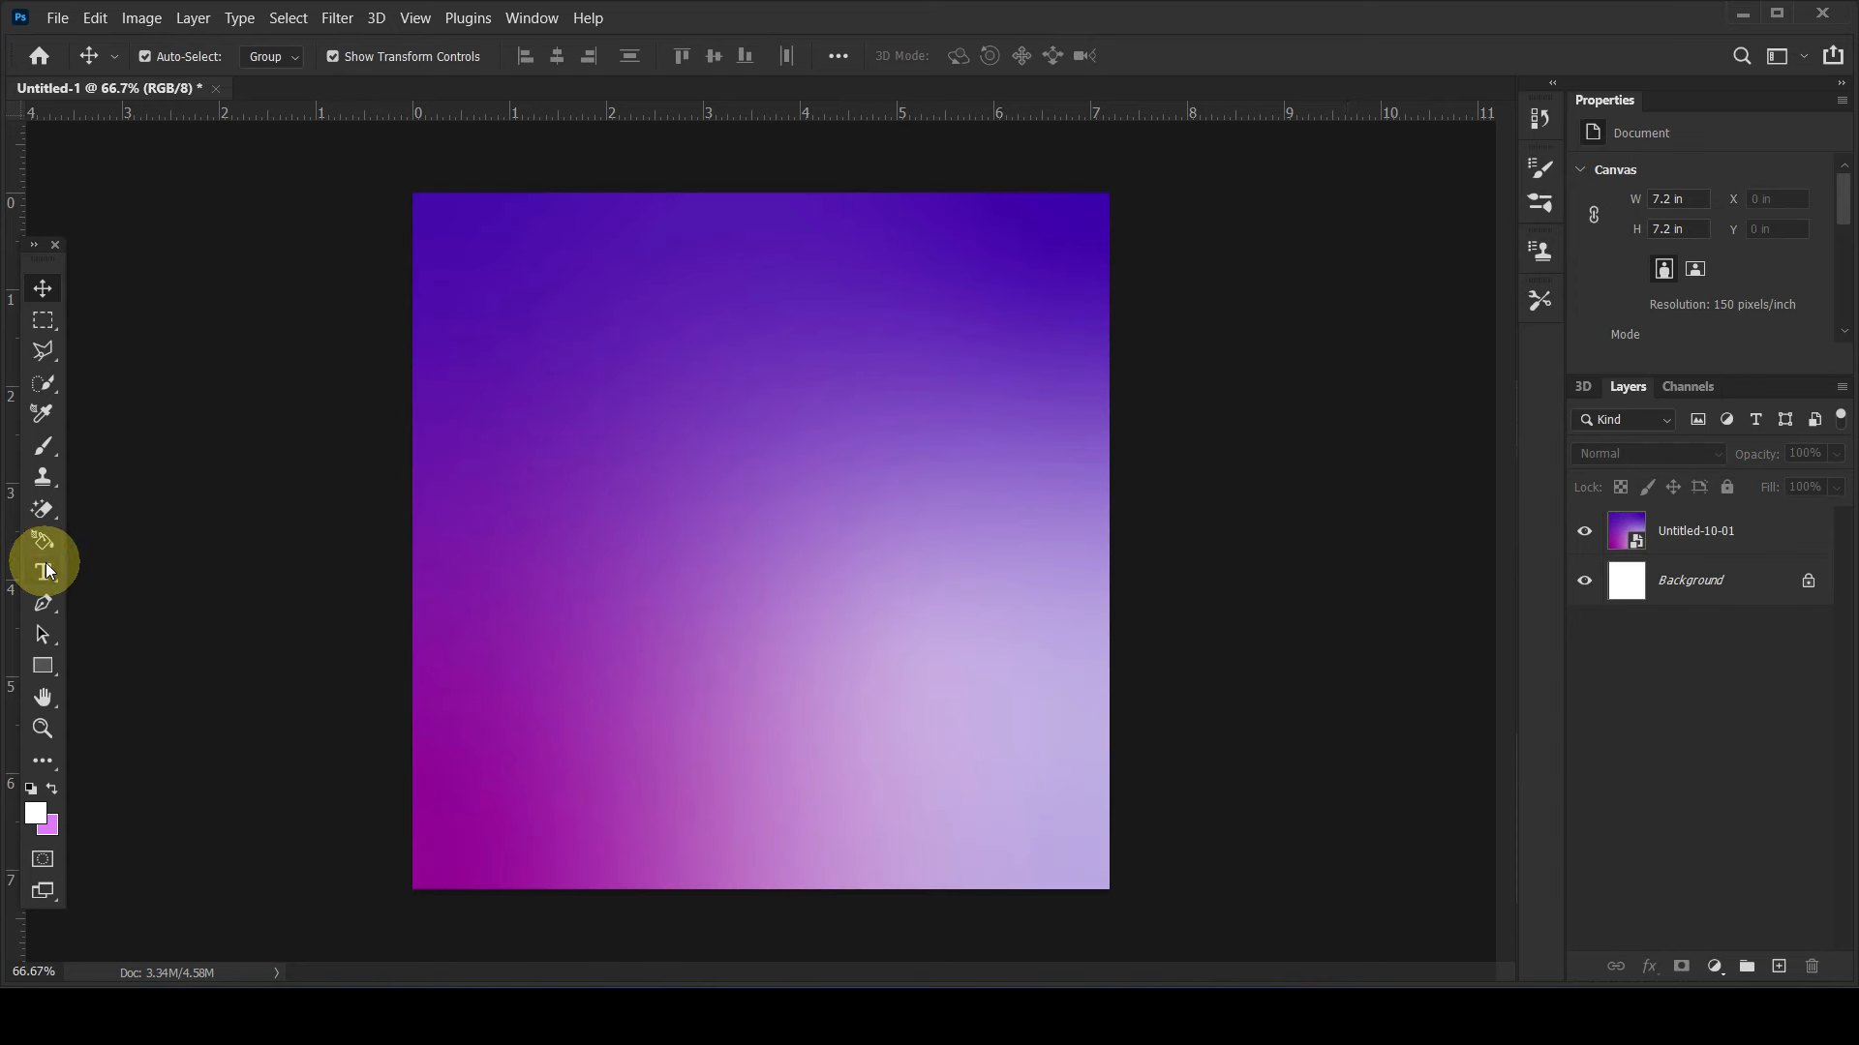
pyautogui.click(542, 386)
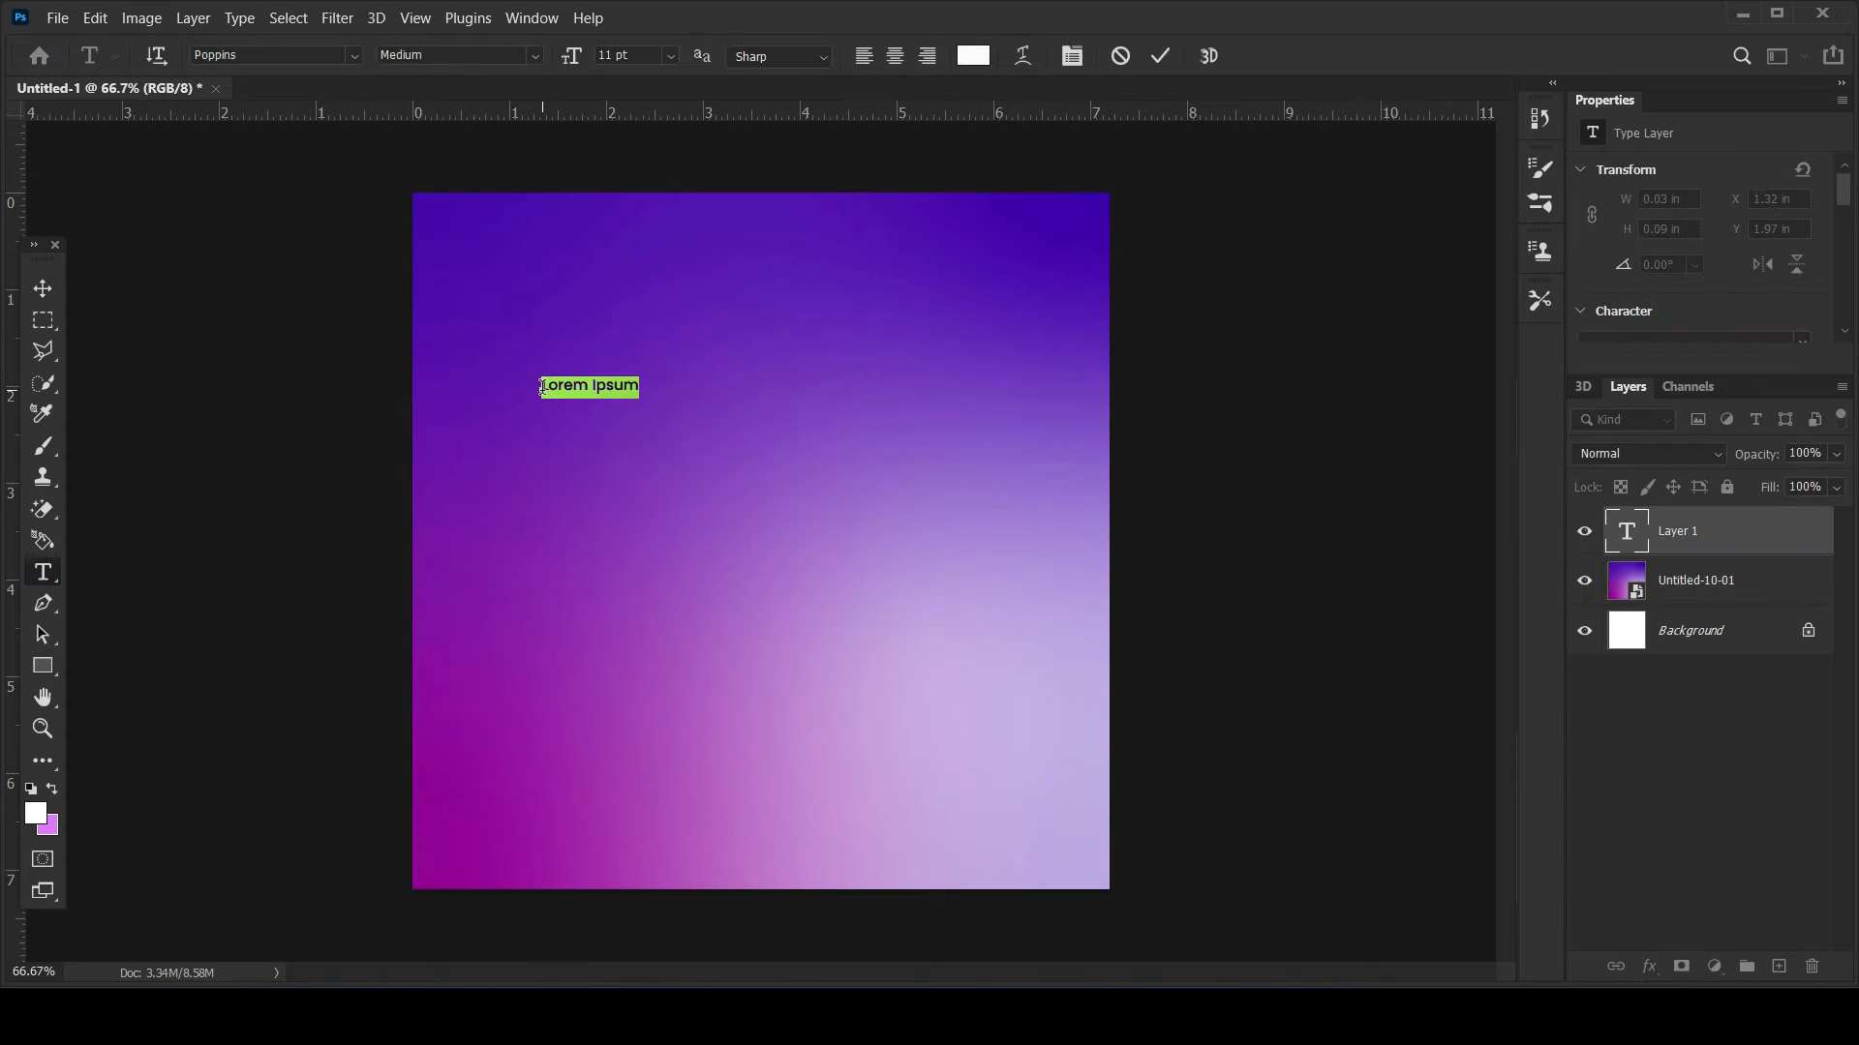
pyautogui.write('AirPods')
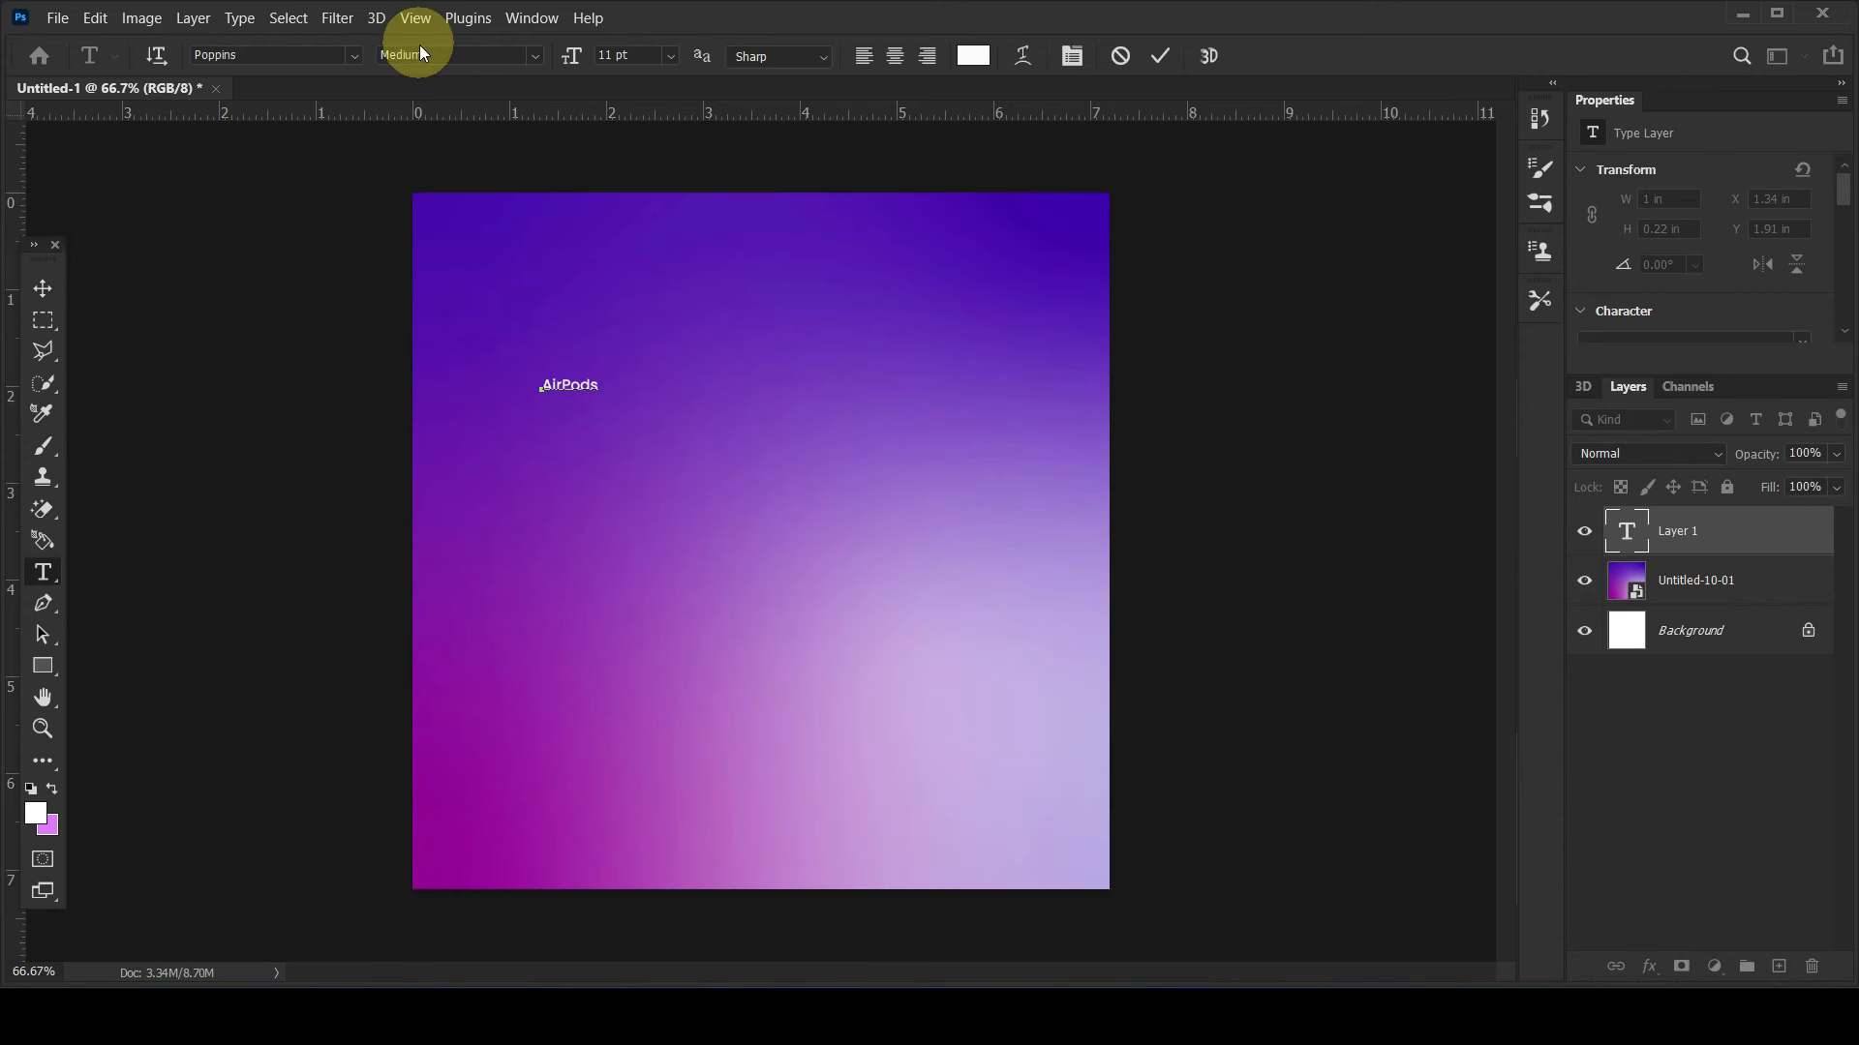
pyautogui.hotkey('ctrl', 'a')
pyautogui.click(534, 55)
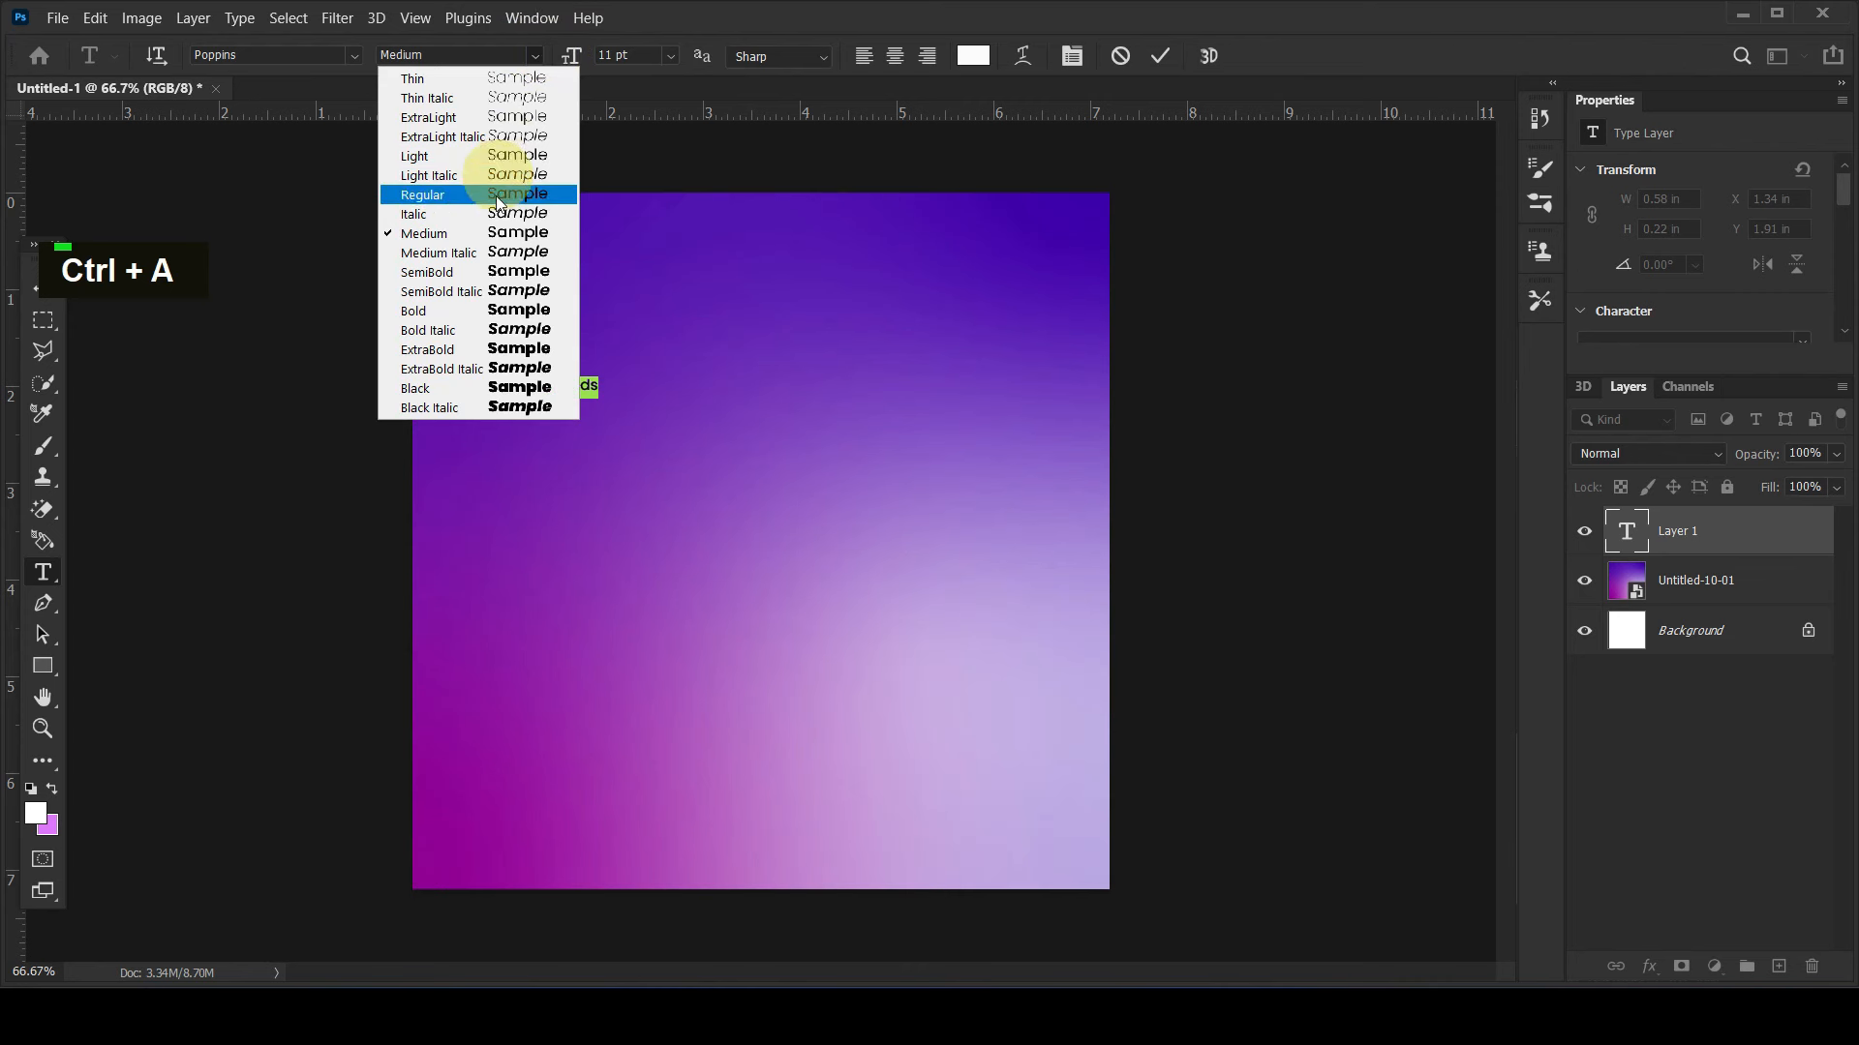
pyautogui.click(489, 272)
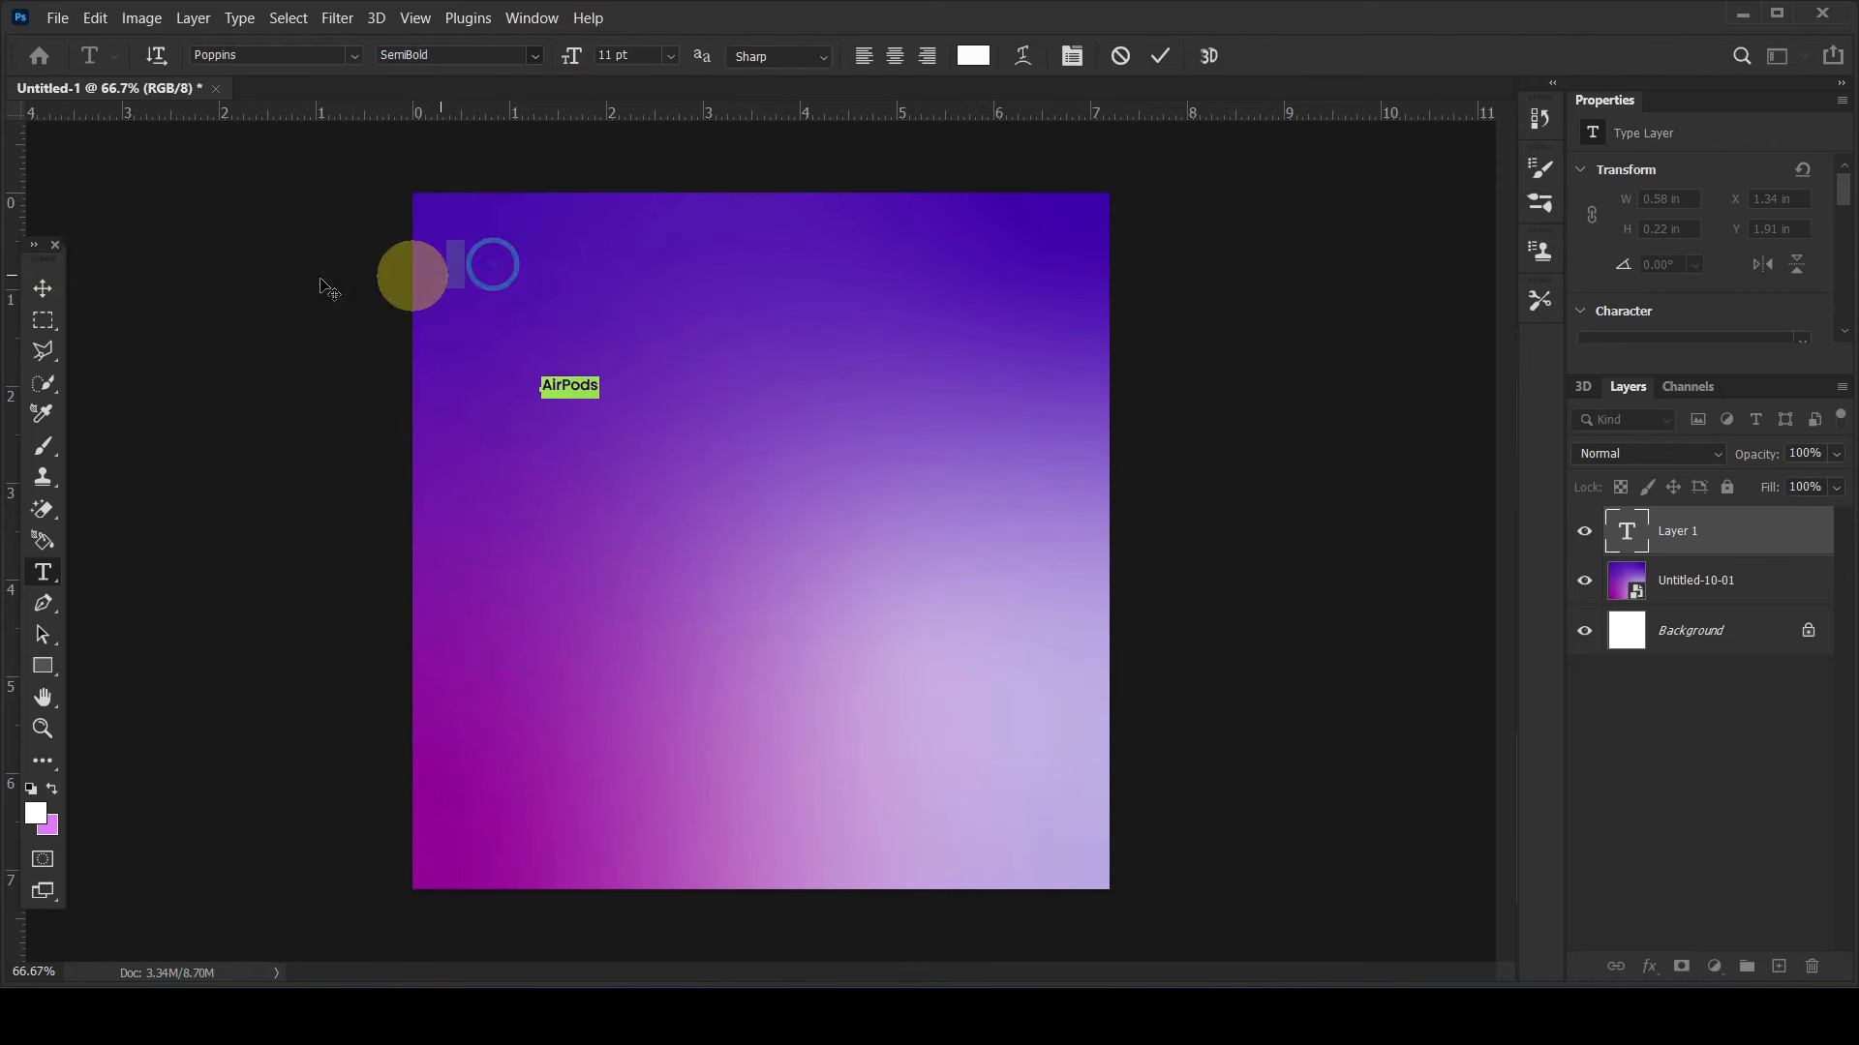
# - Enlarge the AirPods text to about 613% and position it near the canvas's upper-left corner
pyautogui.click(49, 283)
pyautogui.hotkey('ctrl', 't')
pyautogui.moveTo(601, 376); pyautogui.dragTo(874, 208)
pyautogui.moveTo(828, 316); pyautogui.dragTo(761, 296)
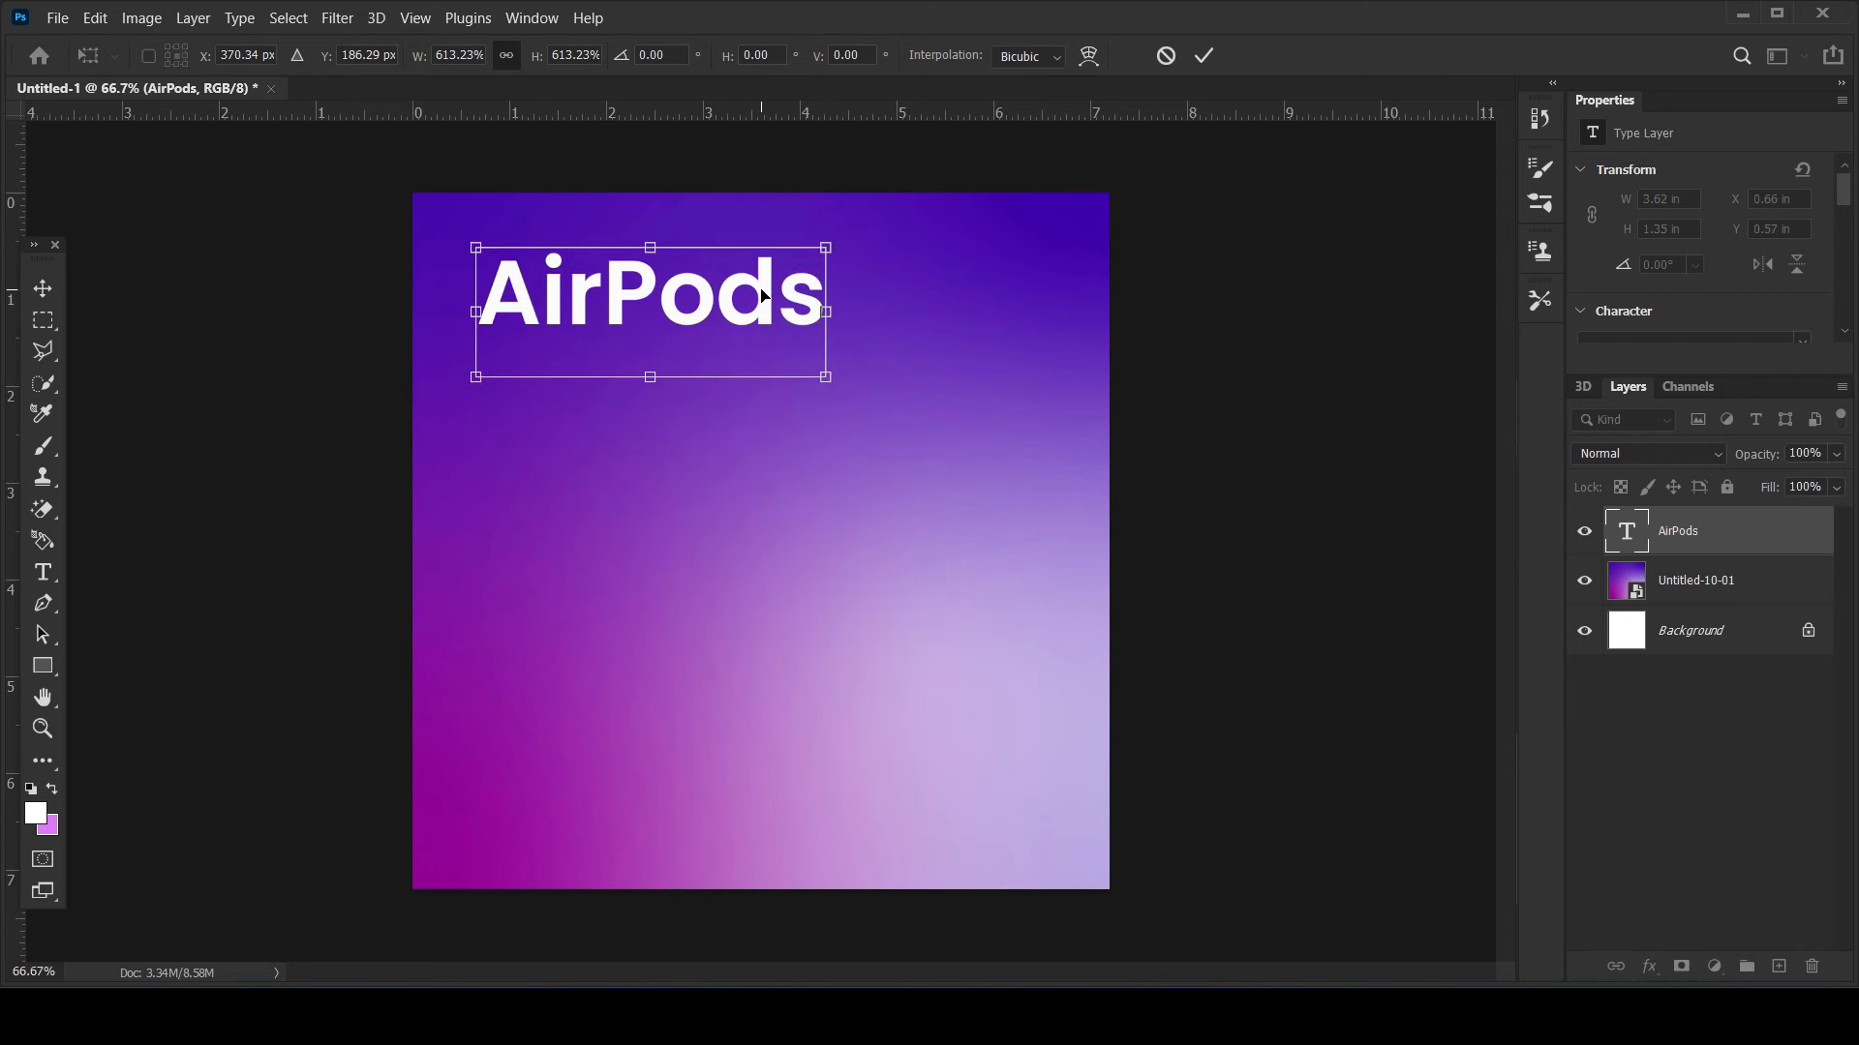
pyautogui.press('Return')
# - Tighten the AirPods title's character tracking to -25
pyautogui.scroll(-6, 1763, 290)
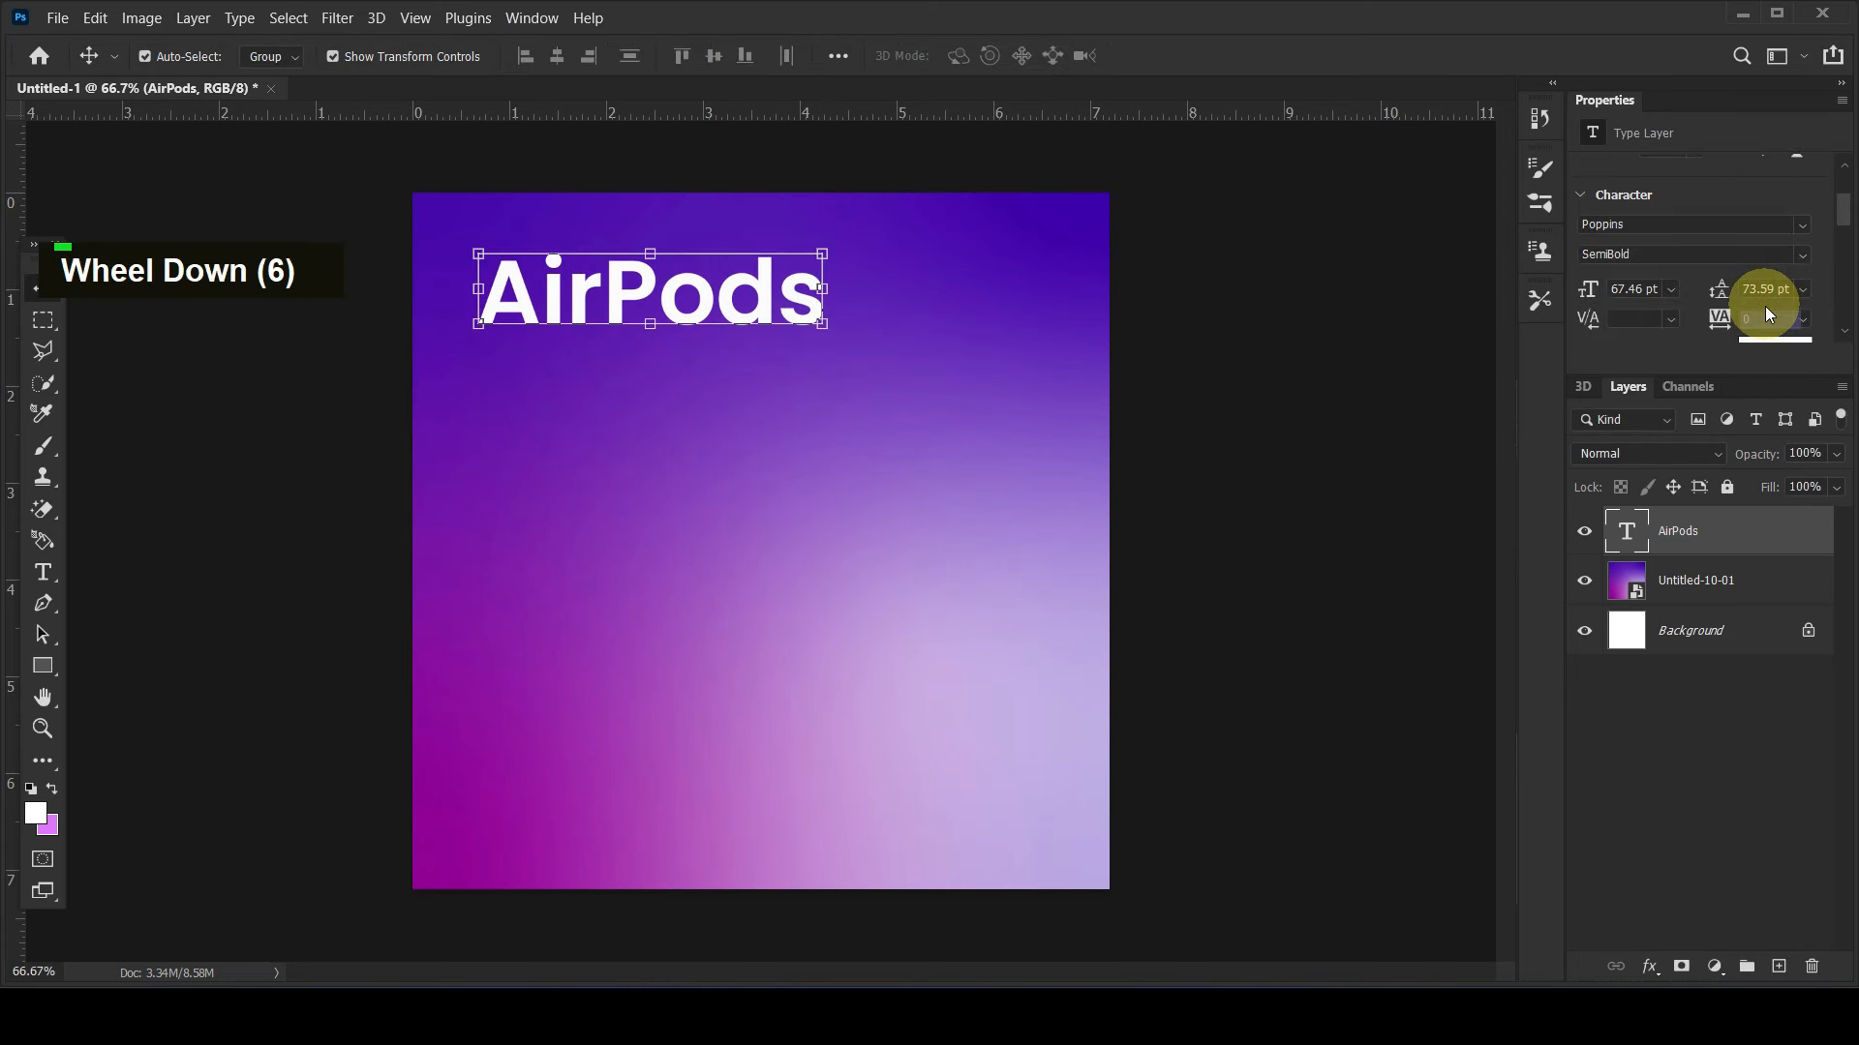
pyautogui.write('-20')
pyautogui.press('Return')
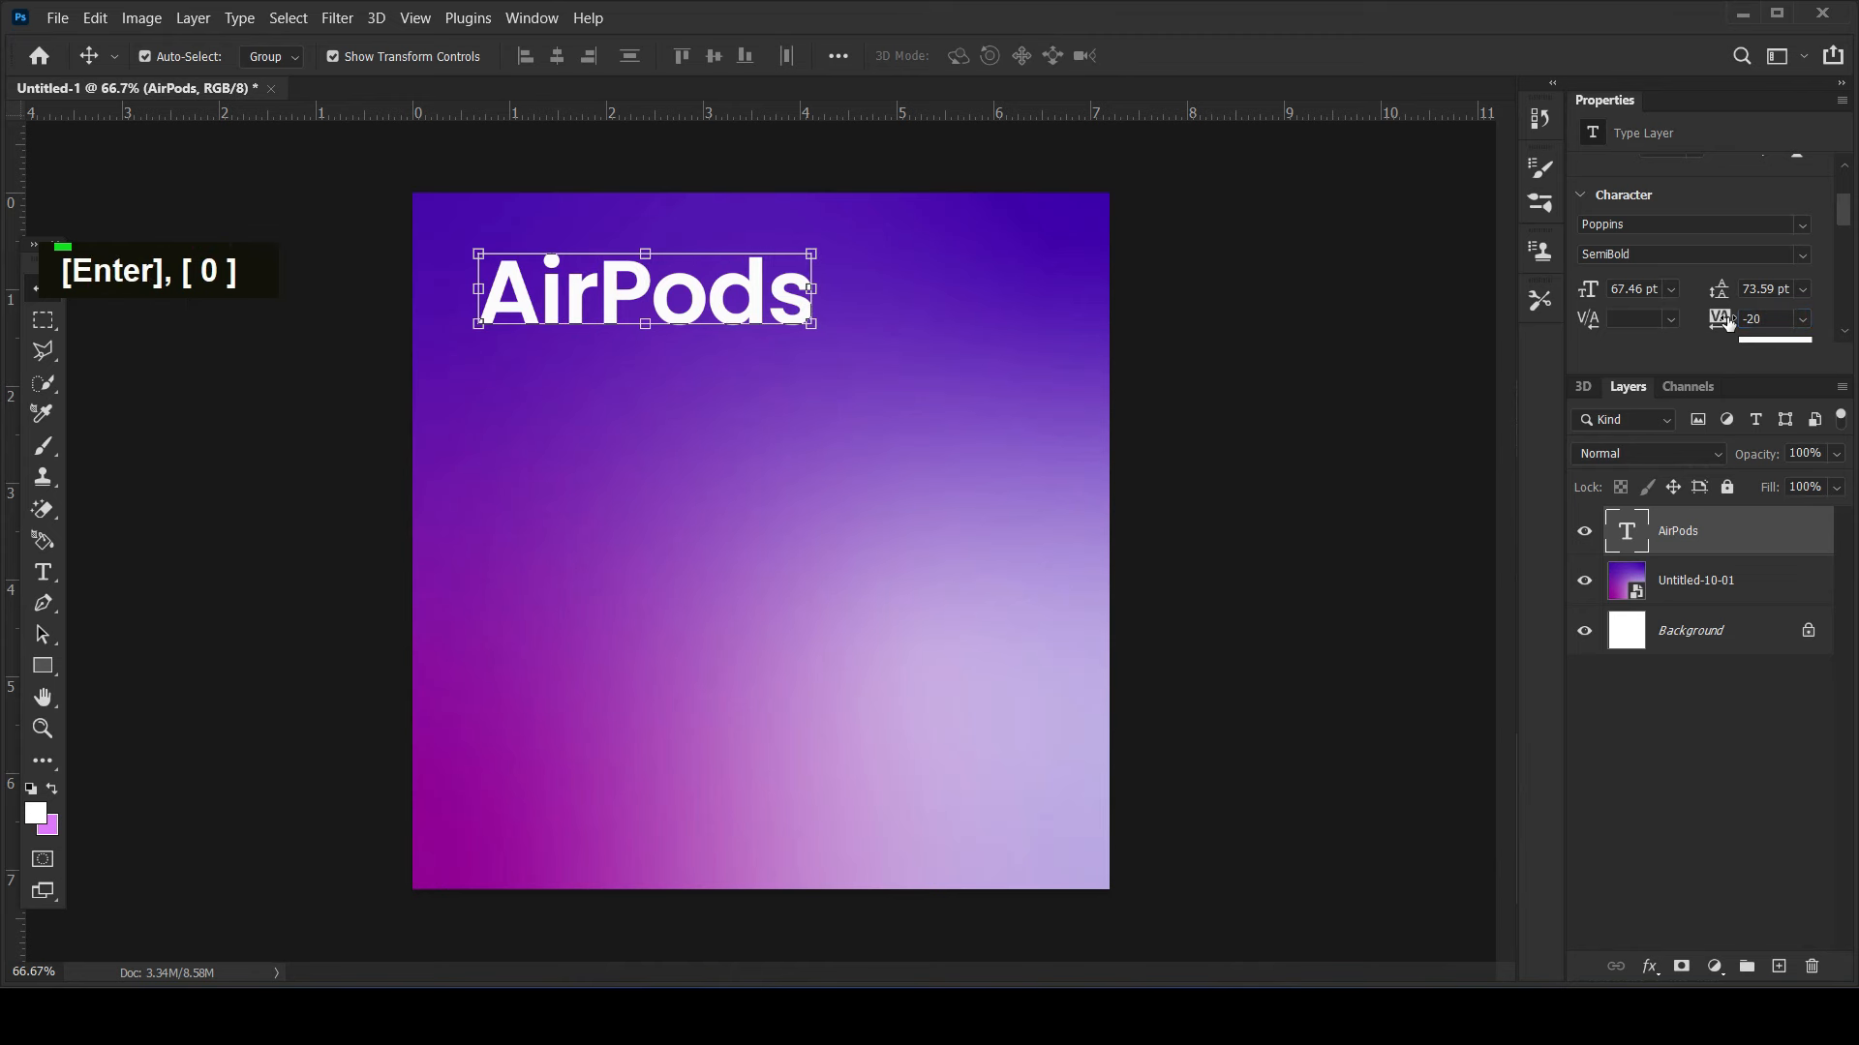
pyautogui.click(1777, 313)
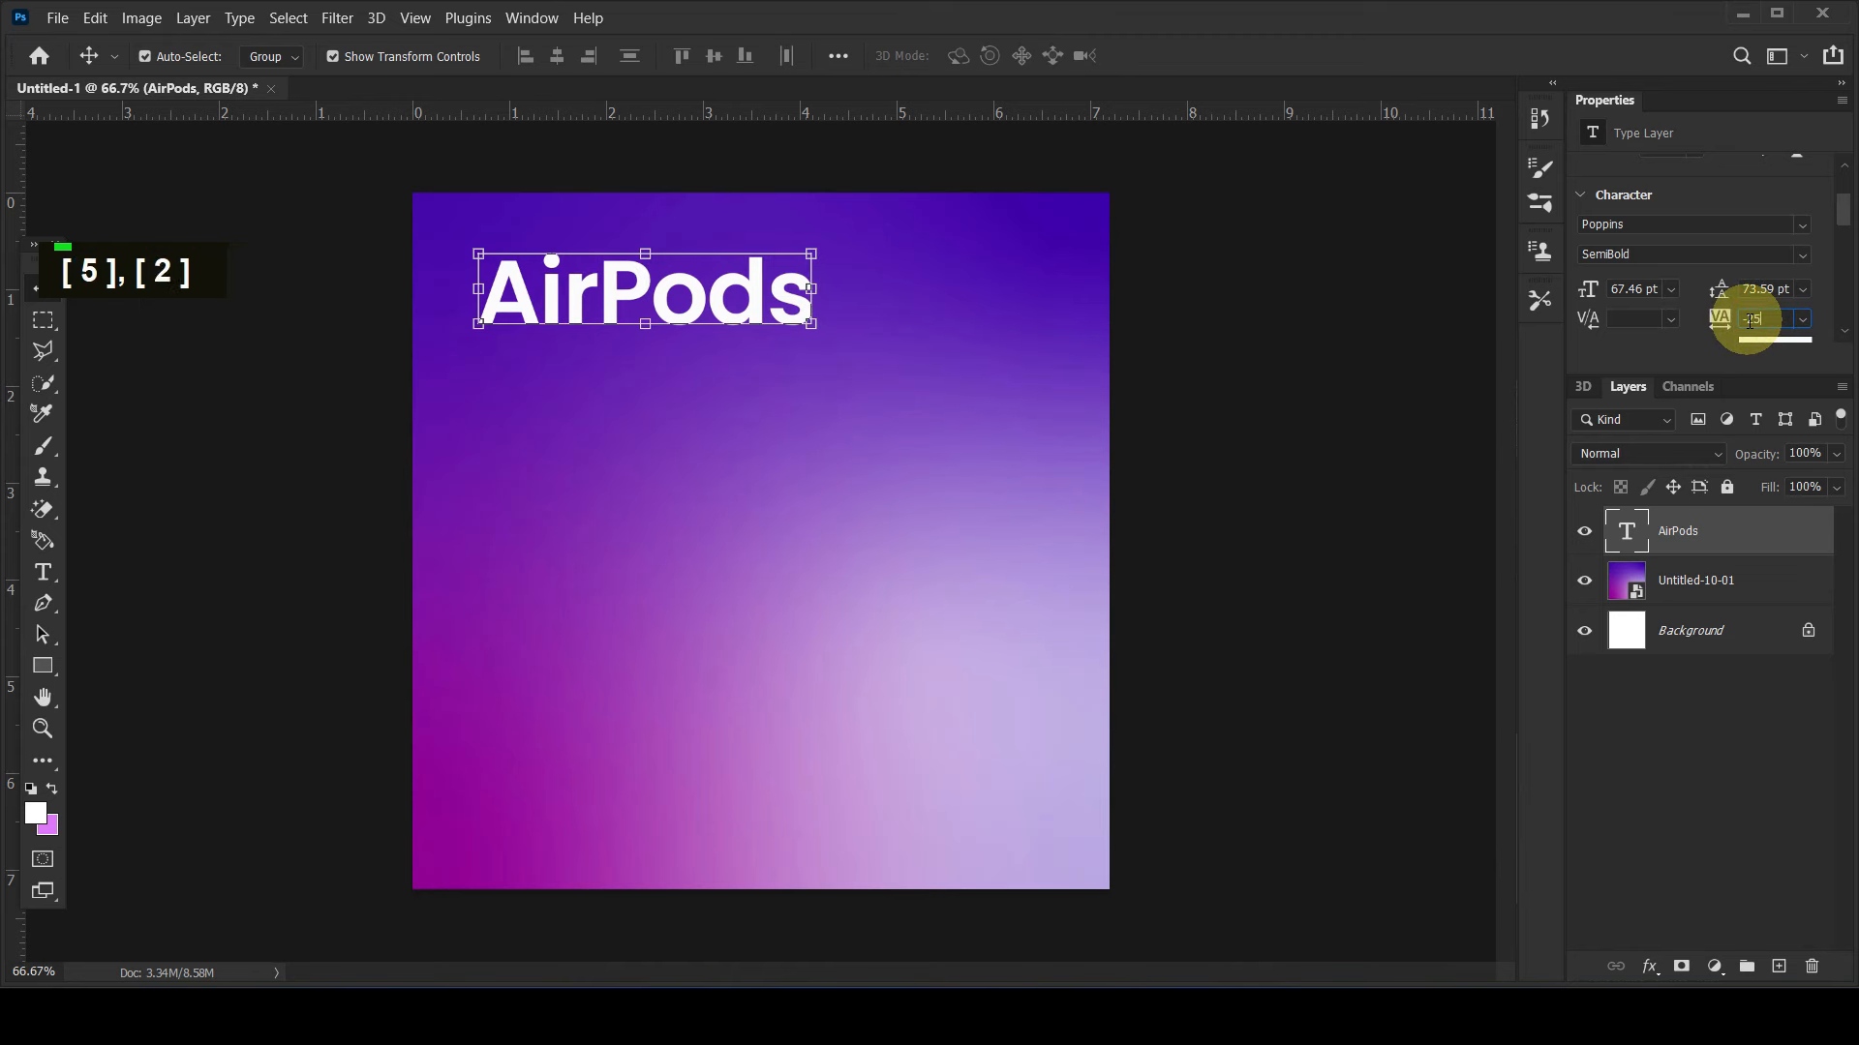
pyautogui.write('-25')
pyautogui.press('Return')
# - Duplicate the AirPods title directly below itself and change the copy's text to "Max"
pyautogui.moveTo(747, 290); pyautogui.dragTo(747, 366)
pyautogui.doubleClick(746, 358)
pyautogui.write('Max')
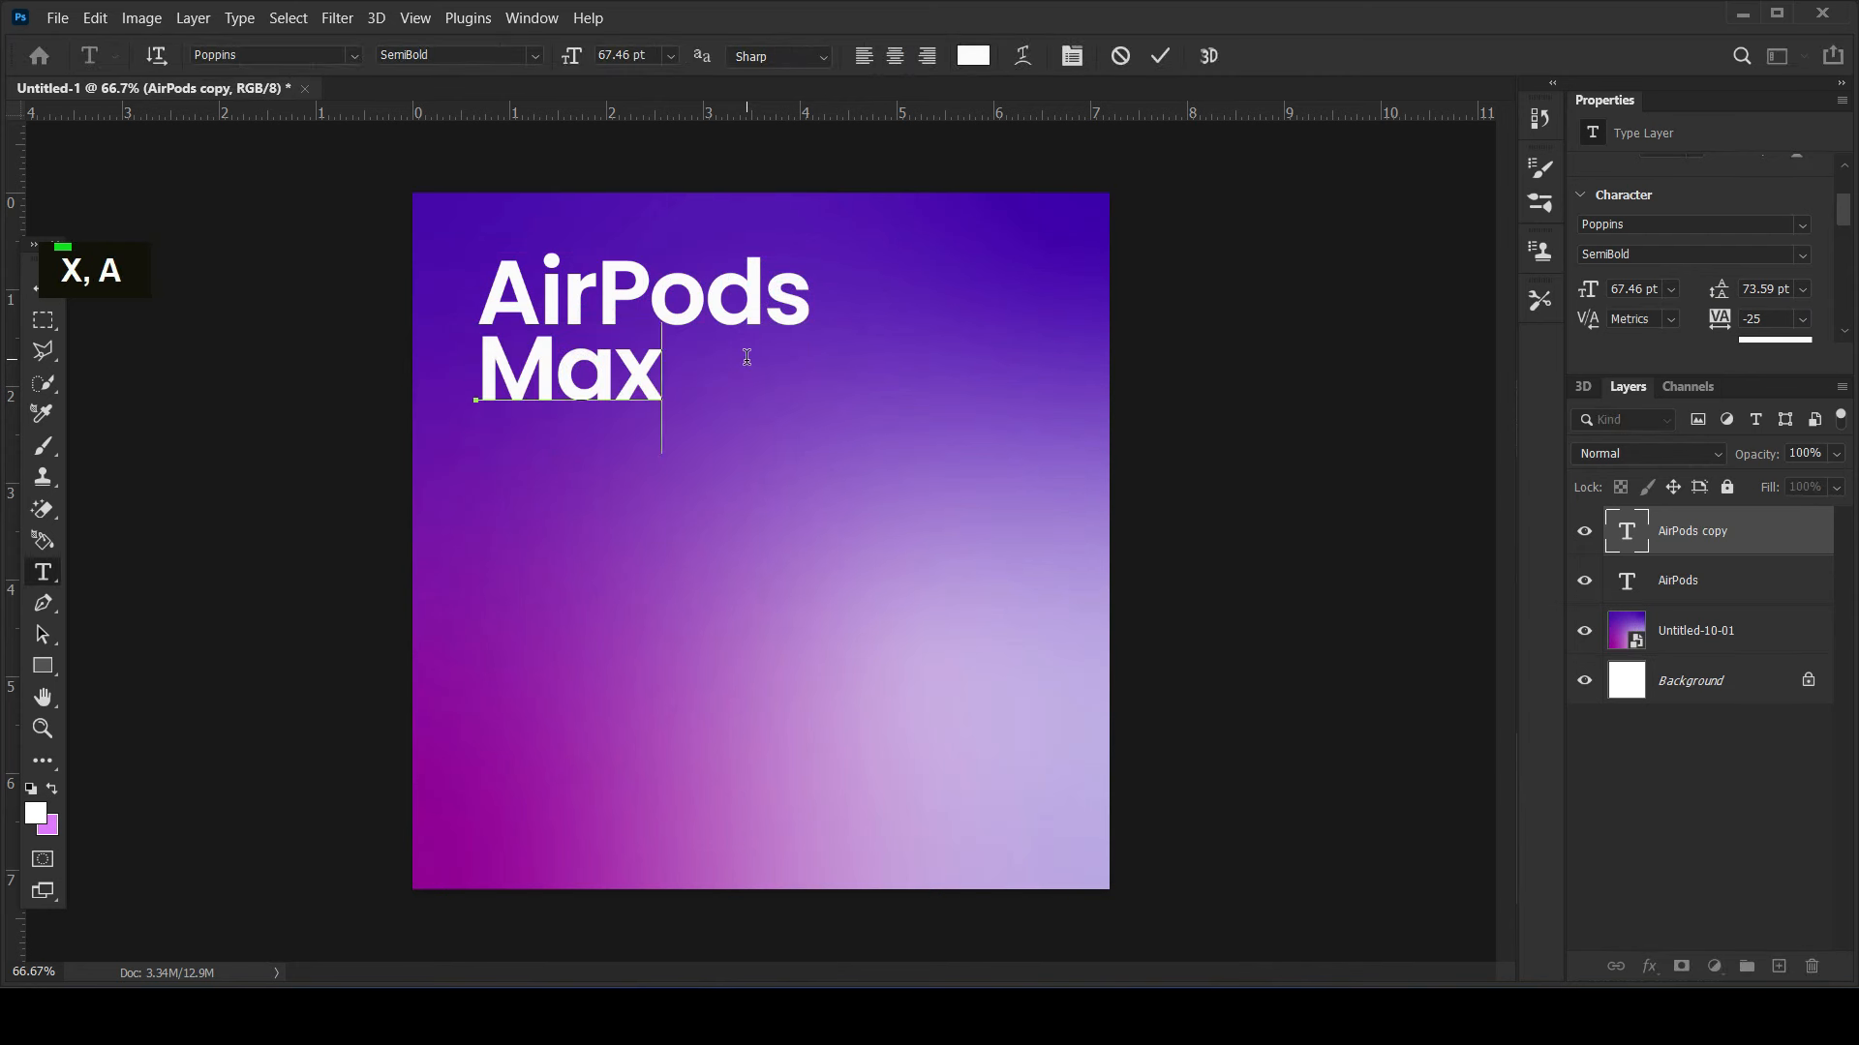
pyautogui.click(42, 289)
# - Enlarge the Max text to about 157% and align it under the left edge of AirPods
pyautogui.moveTo(655, 415); pyautogui.dragTo(750, 529)
pyautogui.moveTo(658, 399); pyautogui.dragTo(666, 380)
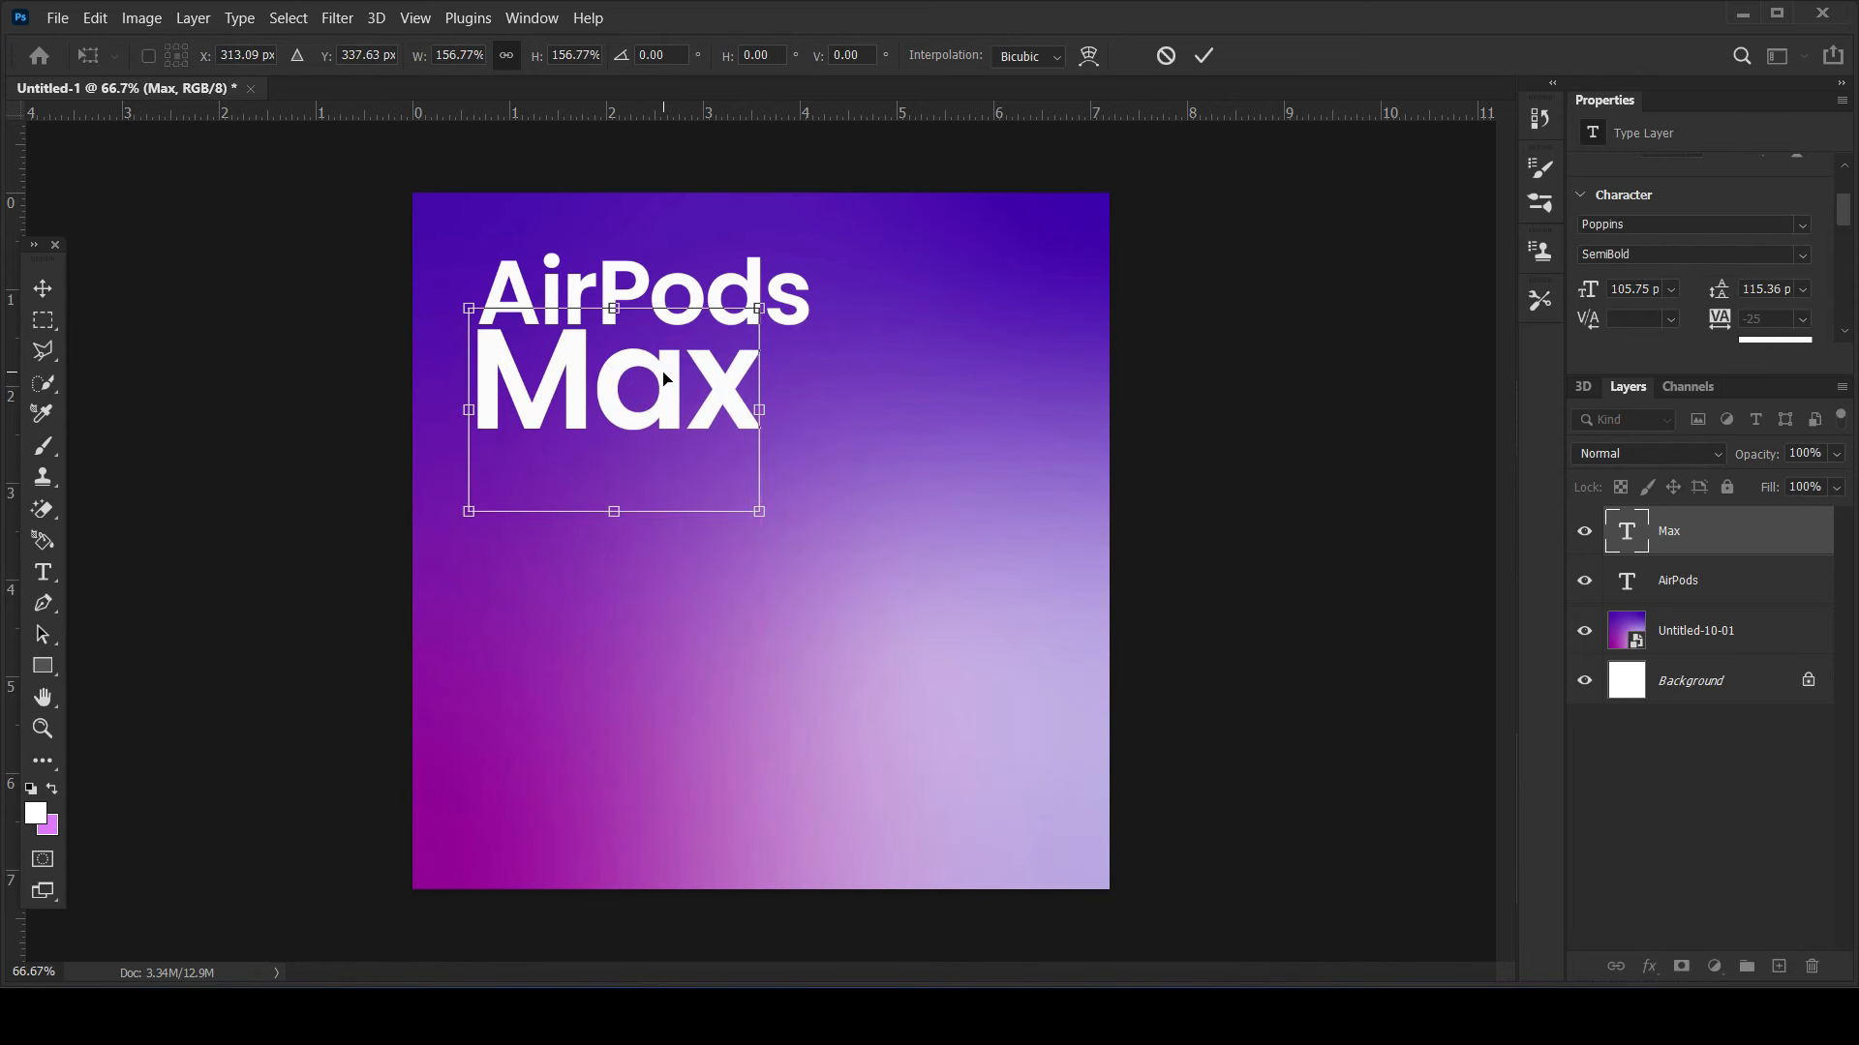
pyautogui.press('Return')
pyautogui.press('Down')
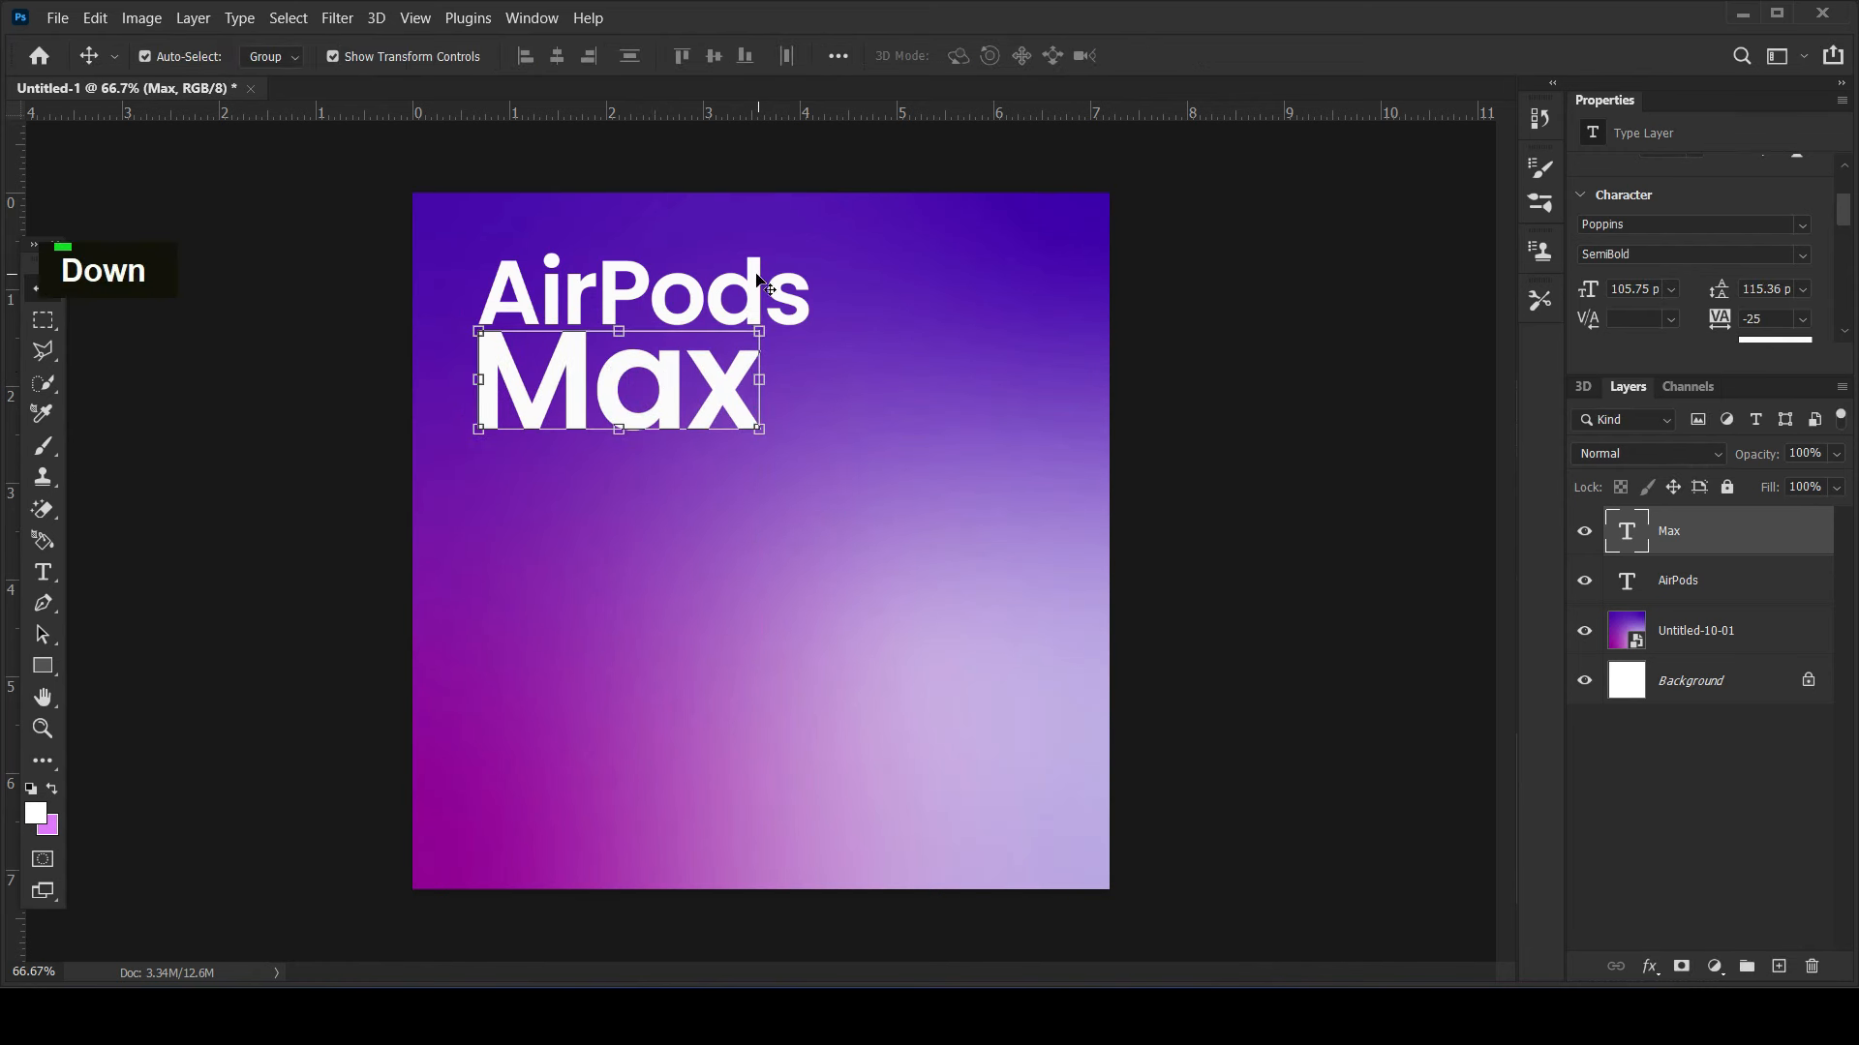
pyautogui.click(1367, 432)
# - Scale the AirPods and Max text layers together to about 114%, keeping their upper-left corner in place
pyautogui.click(750, 274)
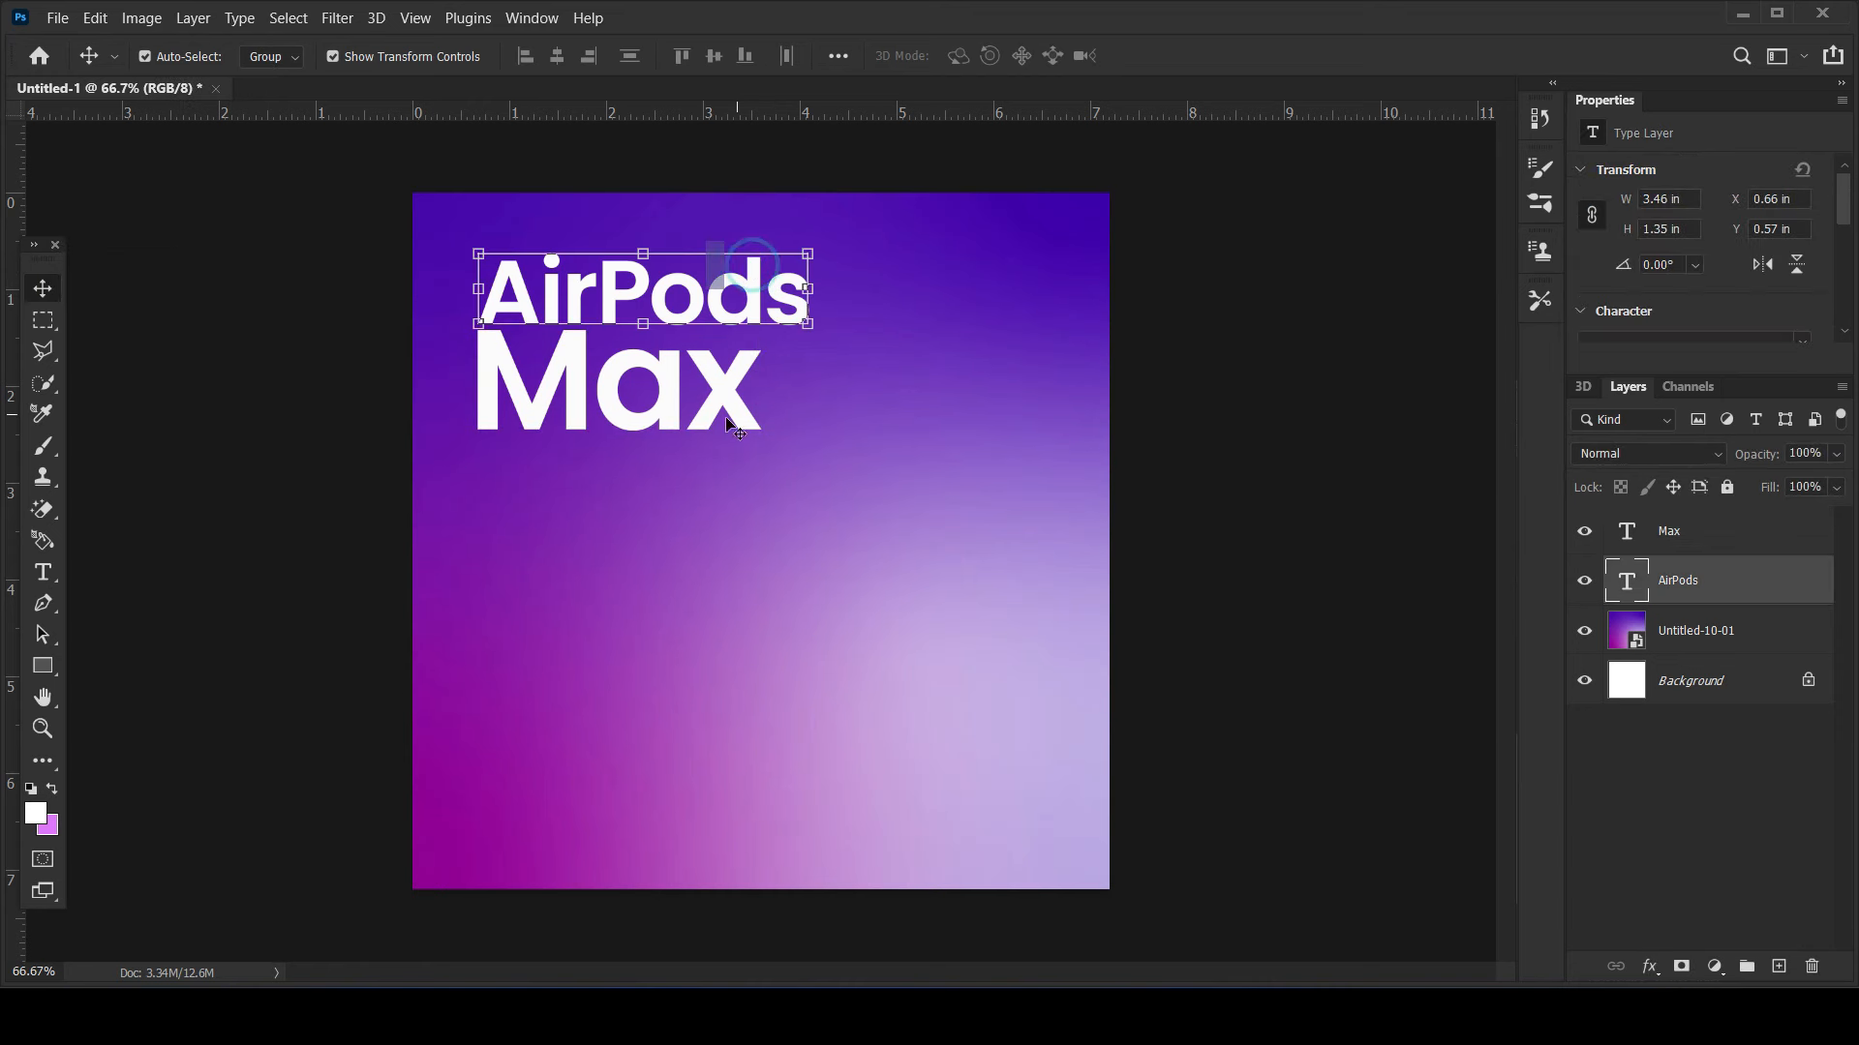
pyautogui.keyDown('shift'); pyautogui.click(685, 404); pyautogui.keyUp('shift')
pyautogui.hotkey('ctrl', 't')
pyautogui.moveTo(812, 432); pyautogui.dragTo(852, 471)
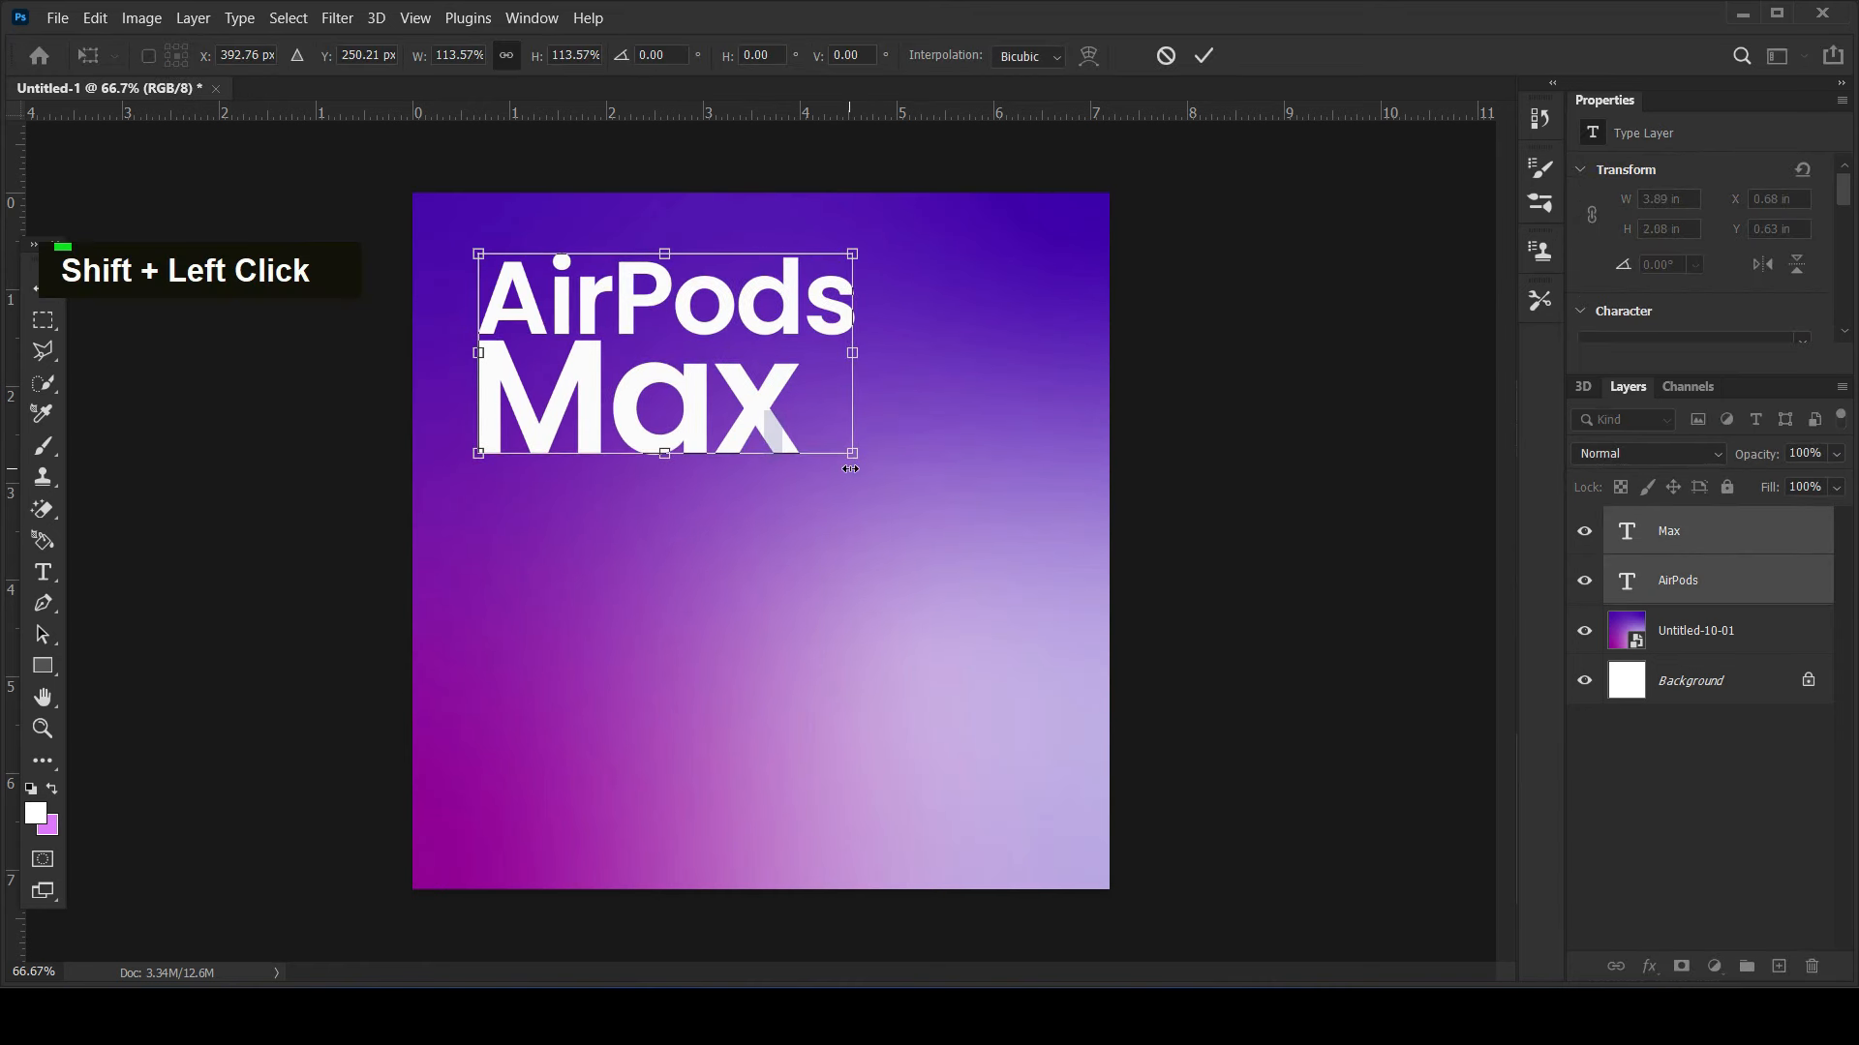
pyautogui.press('Return')
pyautogui.click(1236, 548)
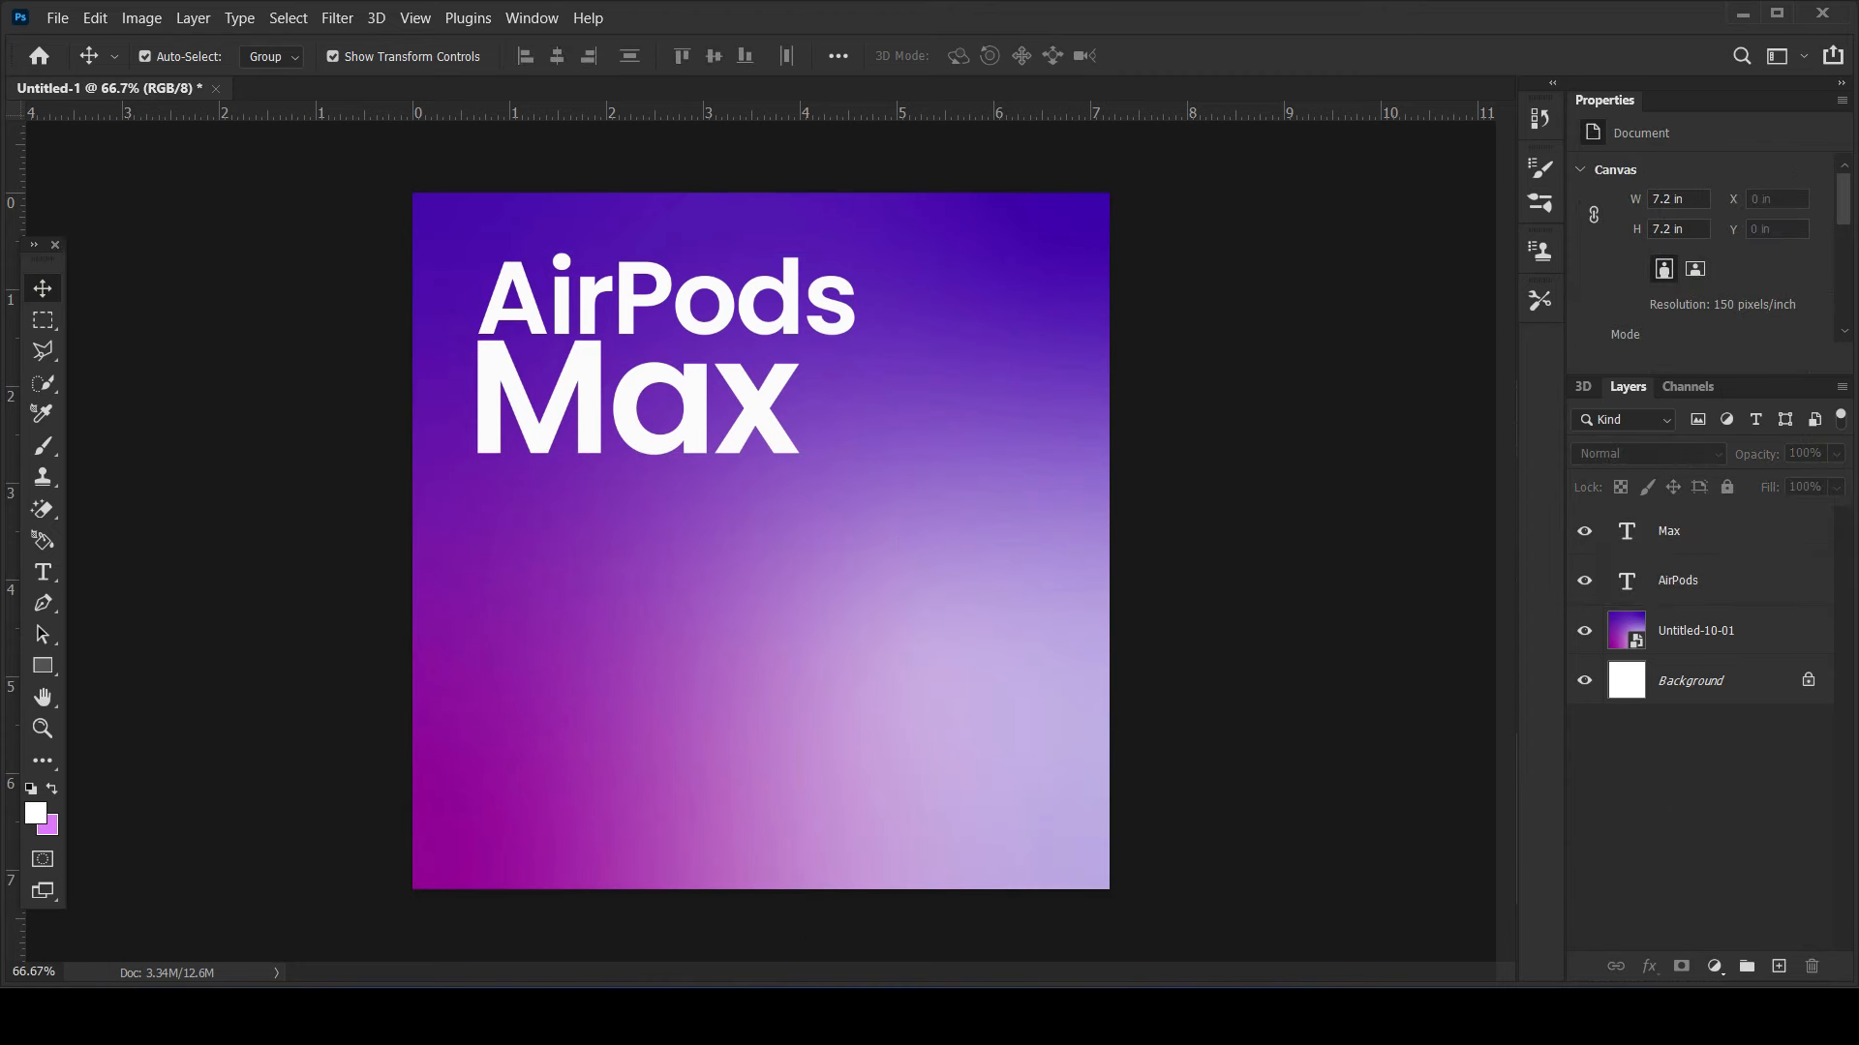
# - Switch to the spec text file in Notepad, copy the list from High-Fidelity Audio to Adaptive EQ, and return to Photoshop
pyautogui.hotkey('alt', 'Tab')
pyautogui.moveTo(455, 519); pyautogui.dragTo(351, 341)
pyautogui.hotkey('ctrl', 'c')
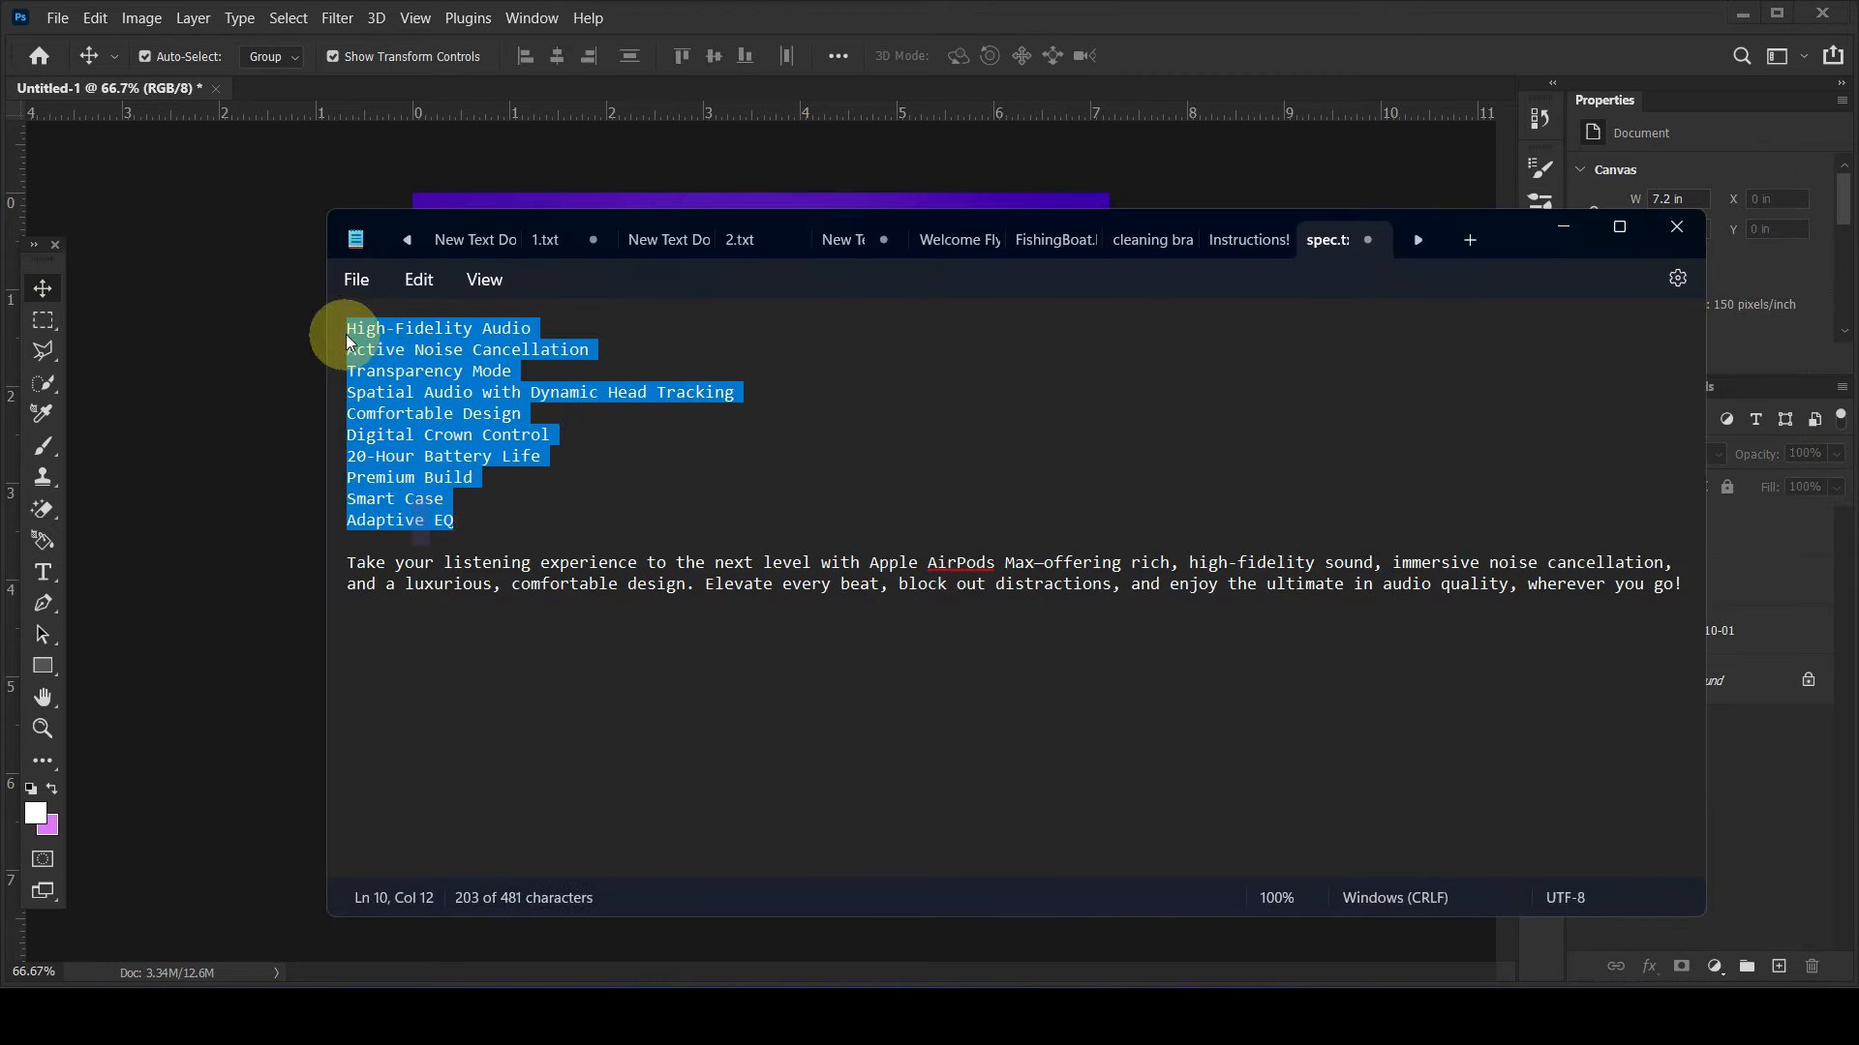
pyautogui.hotkey('alt', 'Tab')
# - Paste the copied feature list as a new text layer in the lower-left part of the canvas
pyautogui.click(52, 541)
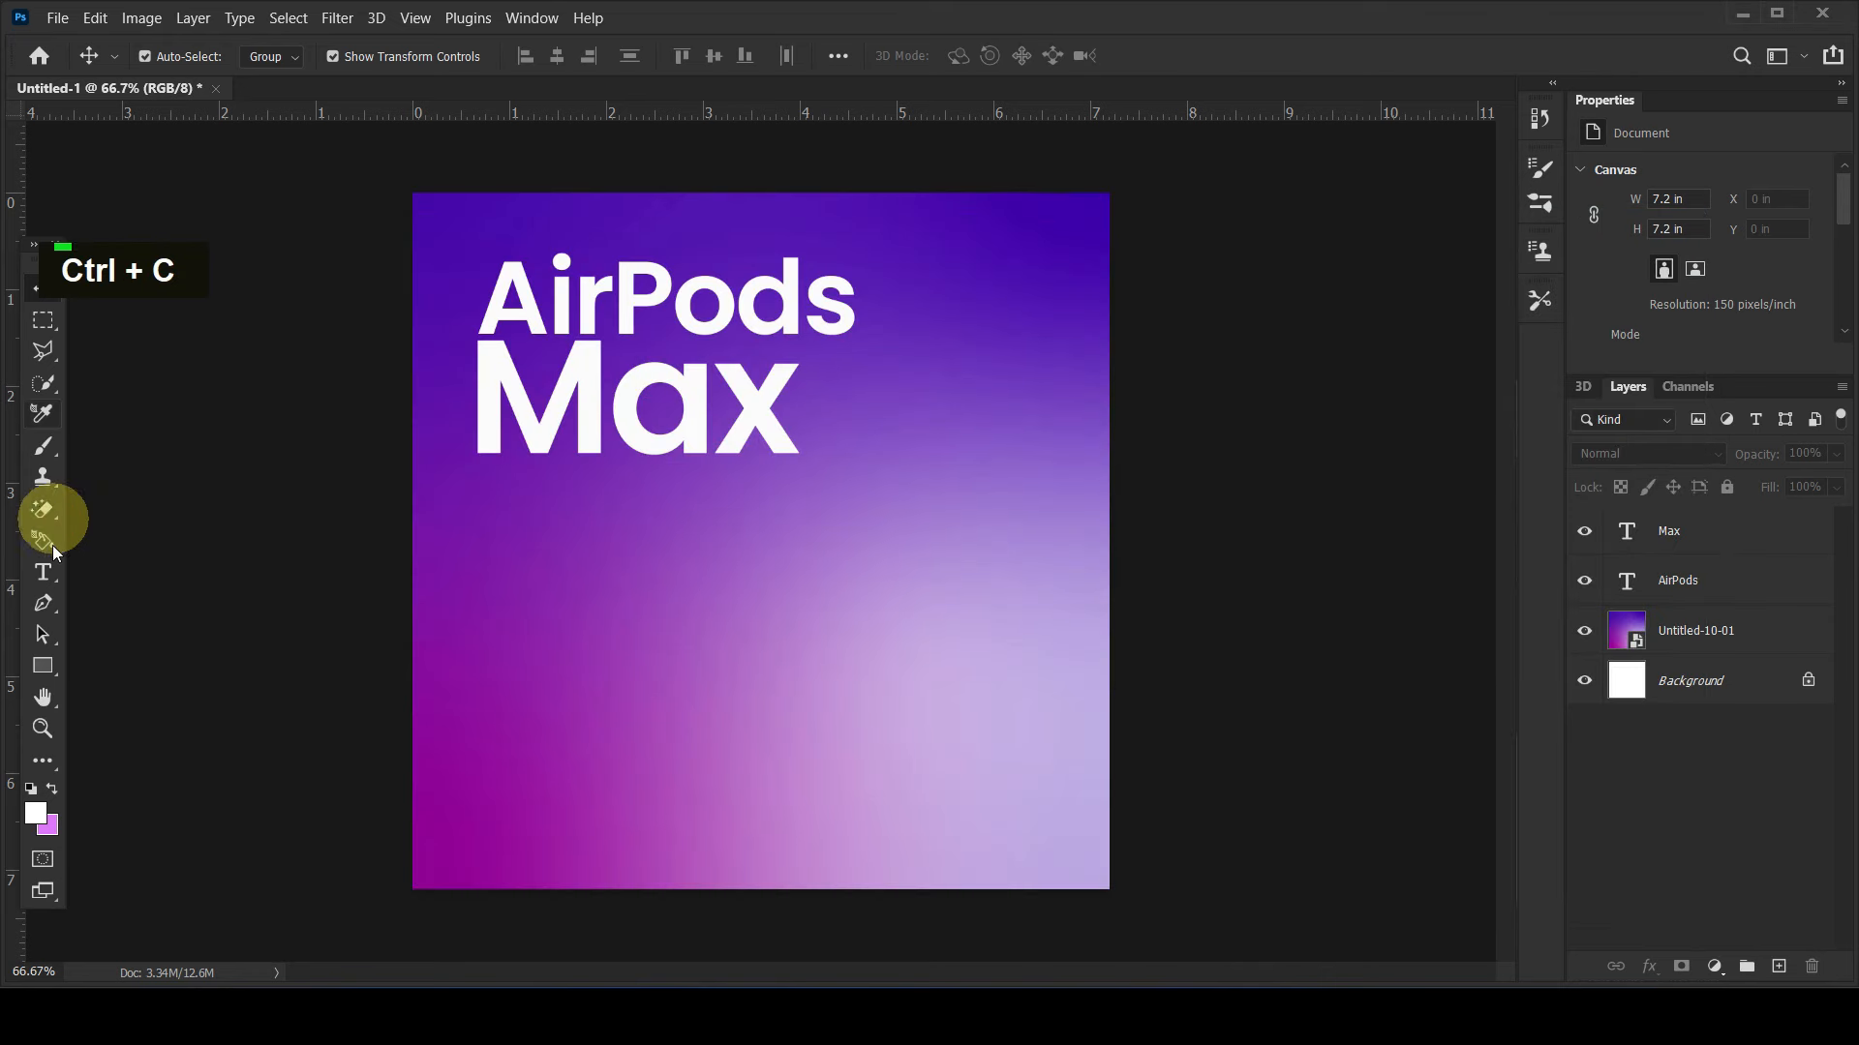
pyautogui.click(43, 577)
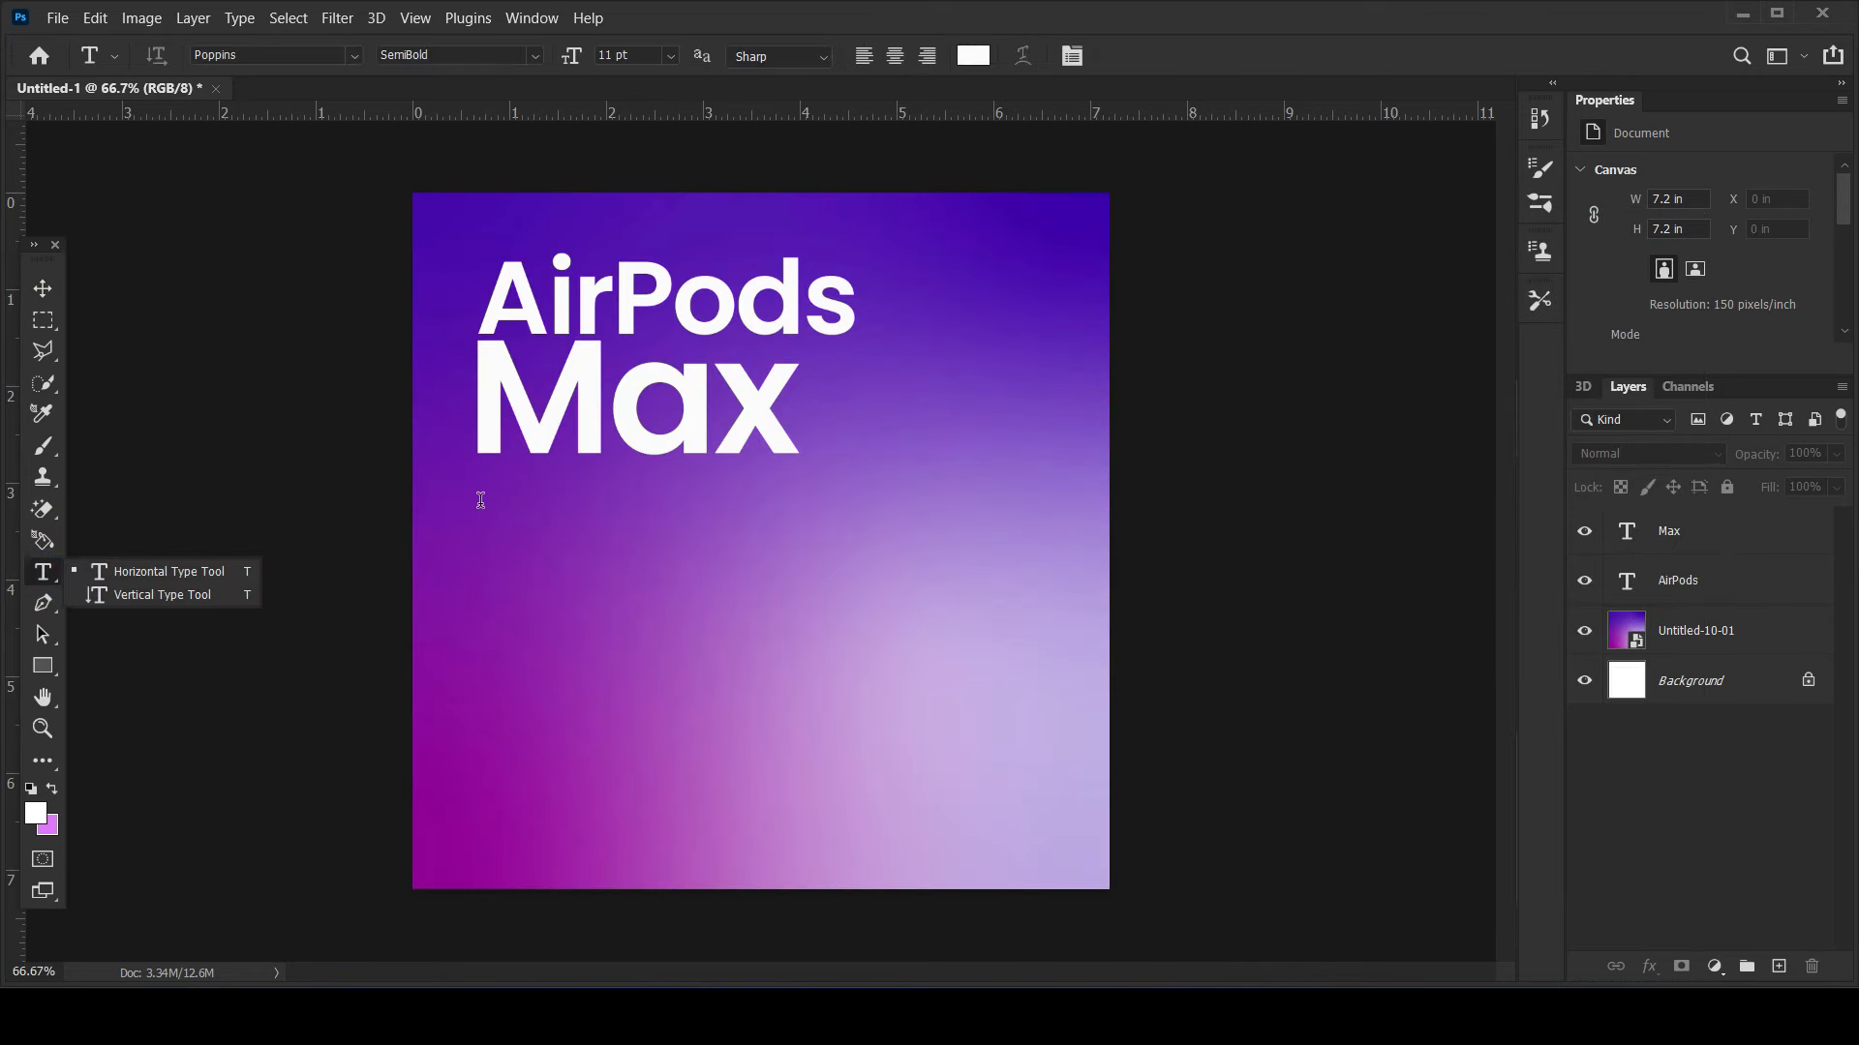
pyautogui.click(480, 501)
pyautogui.click(43, 288)
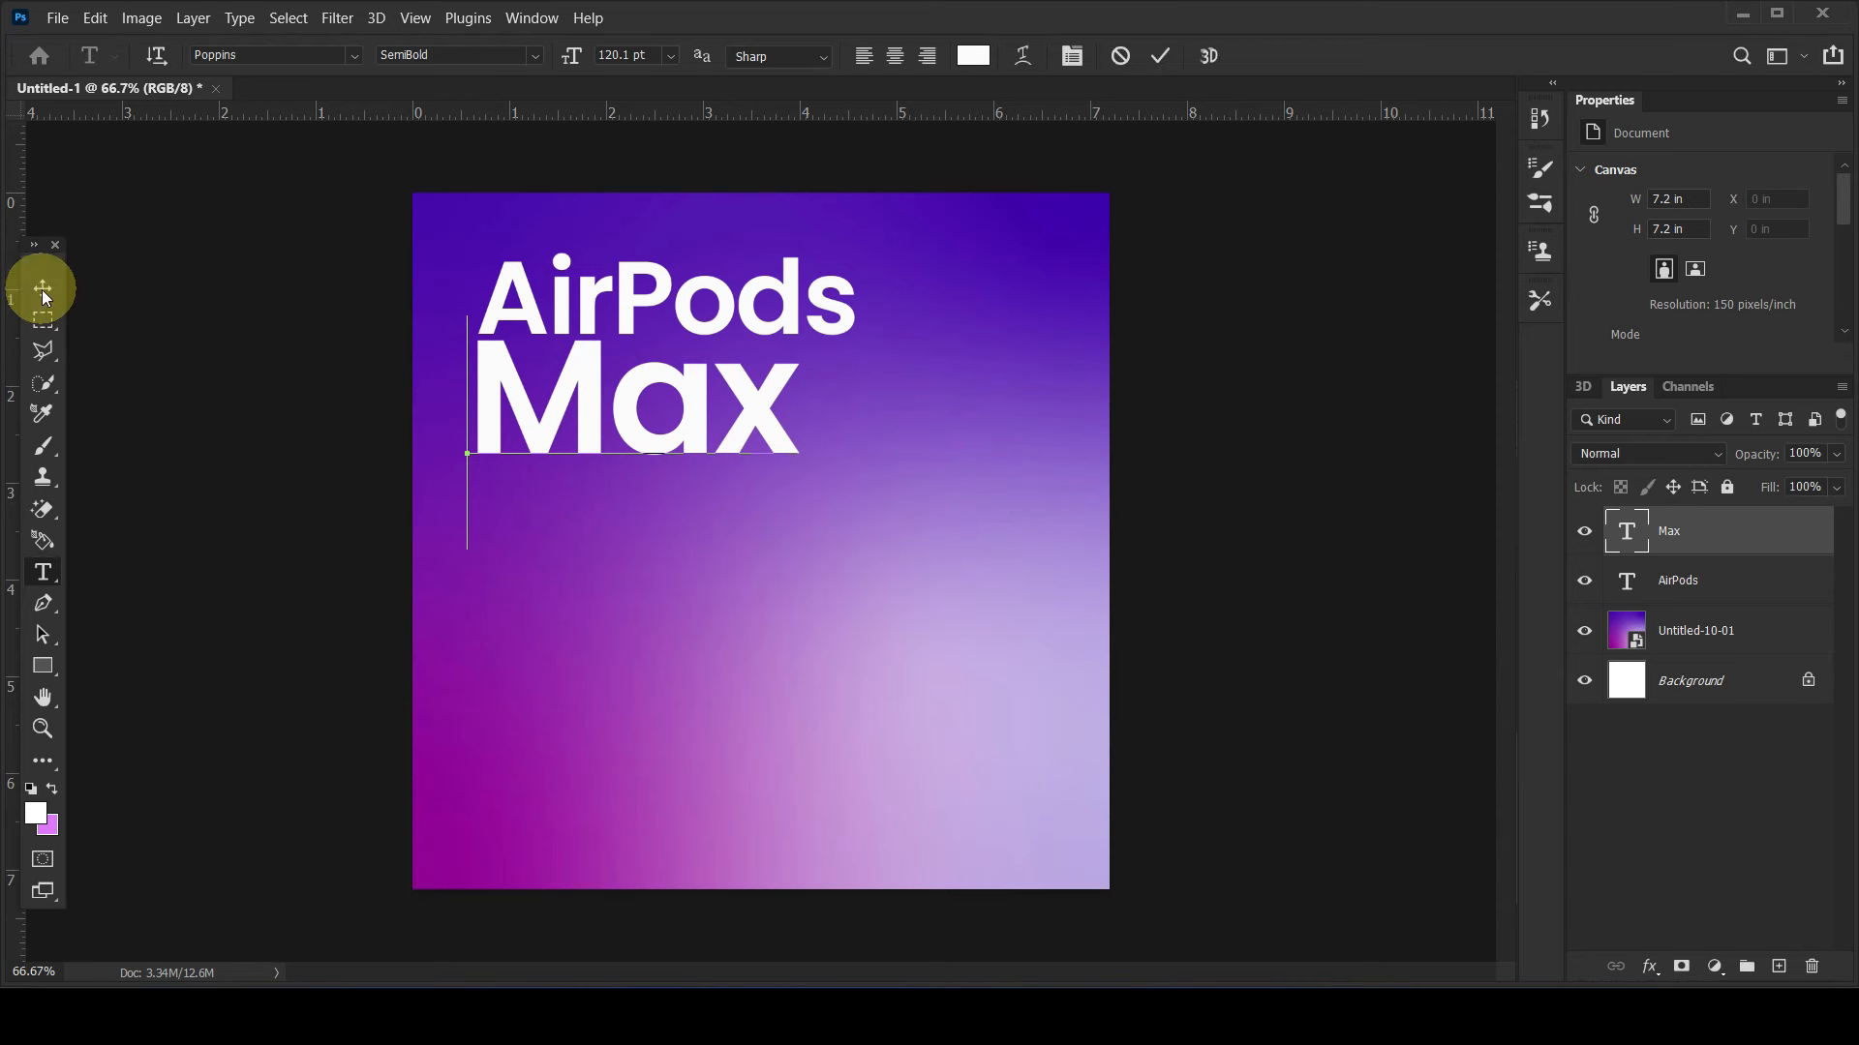
pyautogui.click(46, 573)
pyautogui.click(488, 629)
pyautogui.hotkey('ctrl', 'v')
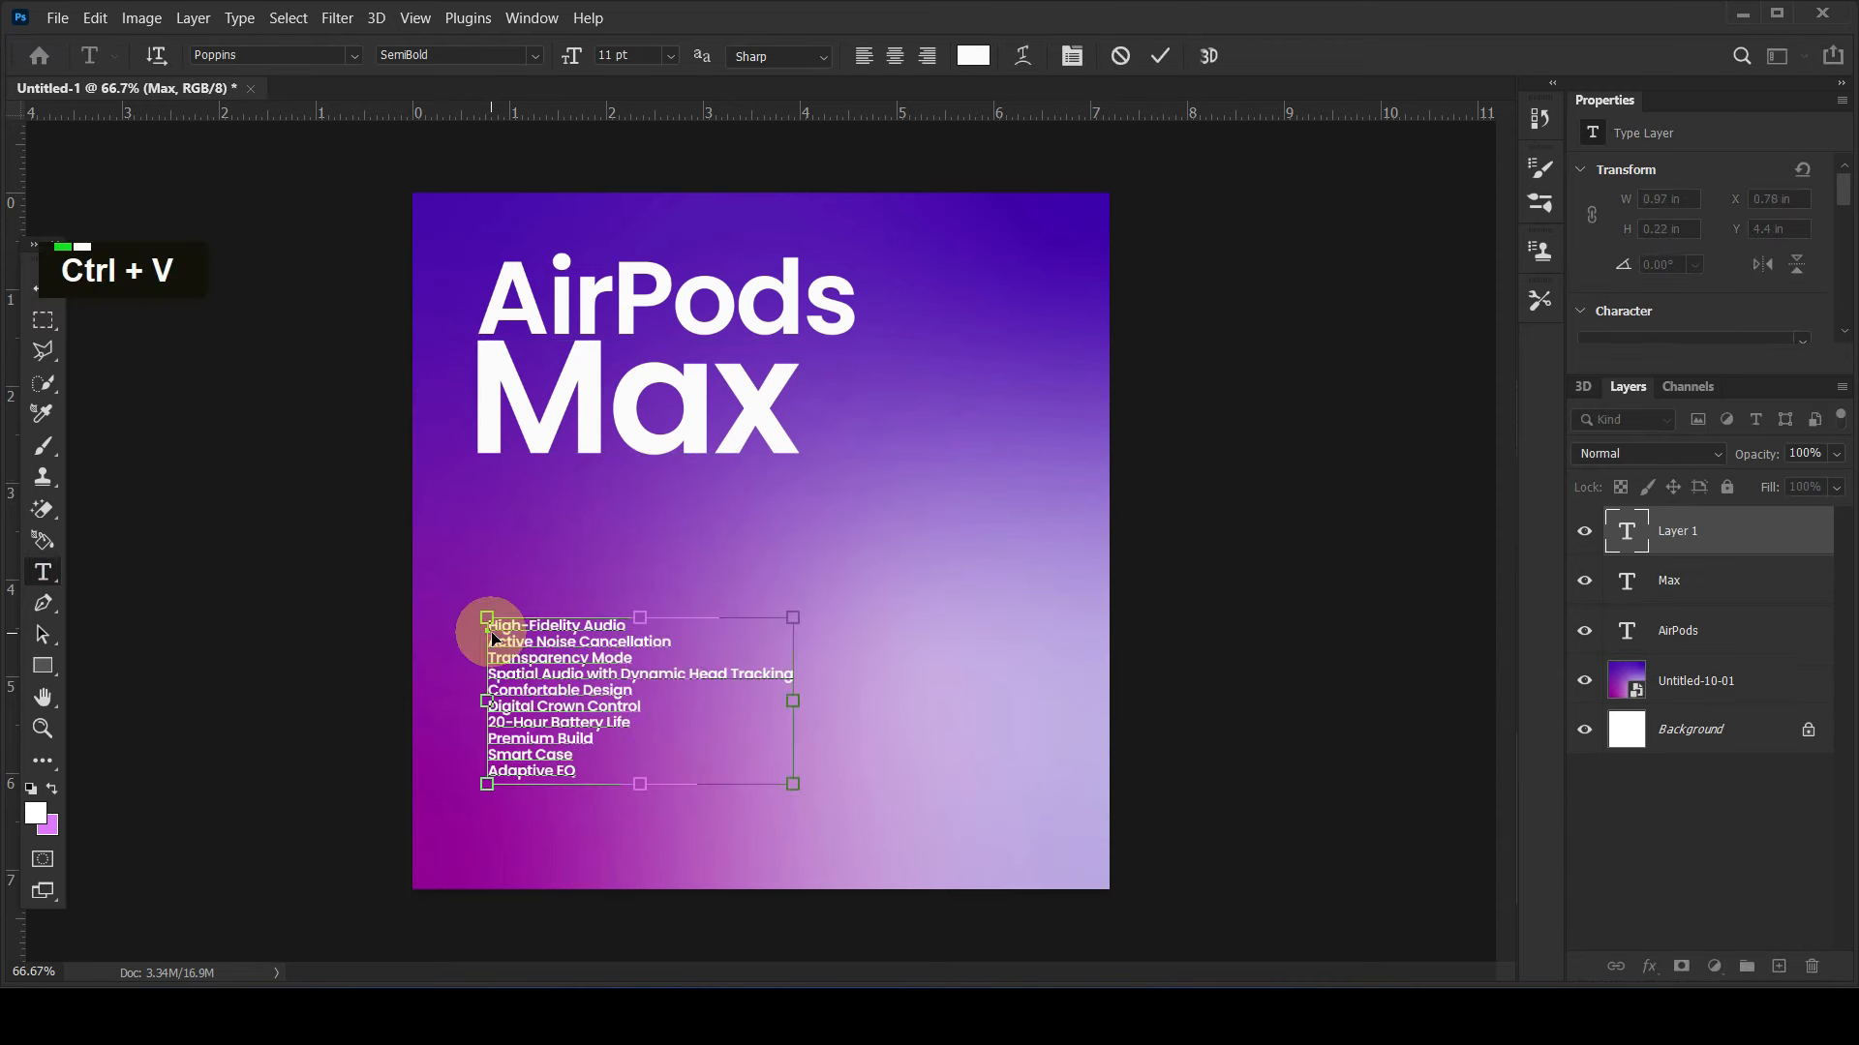
# - Try to set the whole feature list's character tracking to 0
pyautogui.hotkey('ctrl', 'a')
pyautogui.scroll(-6, 1776, 282)
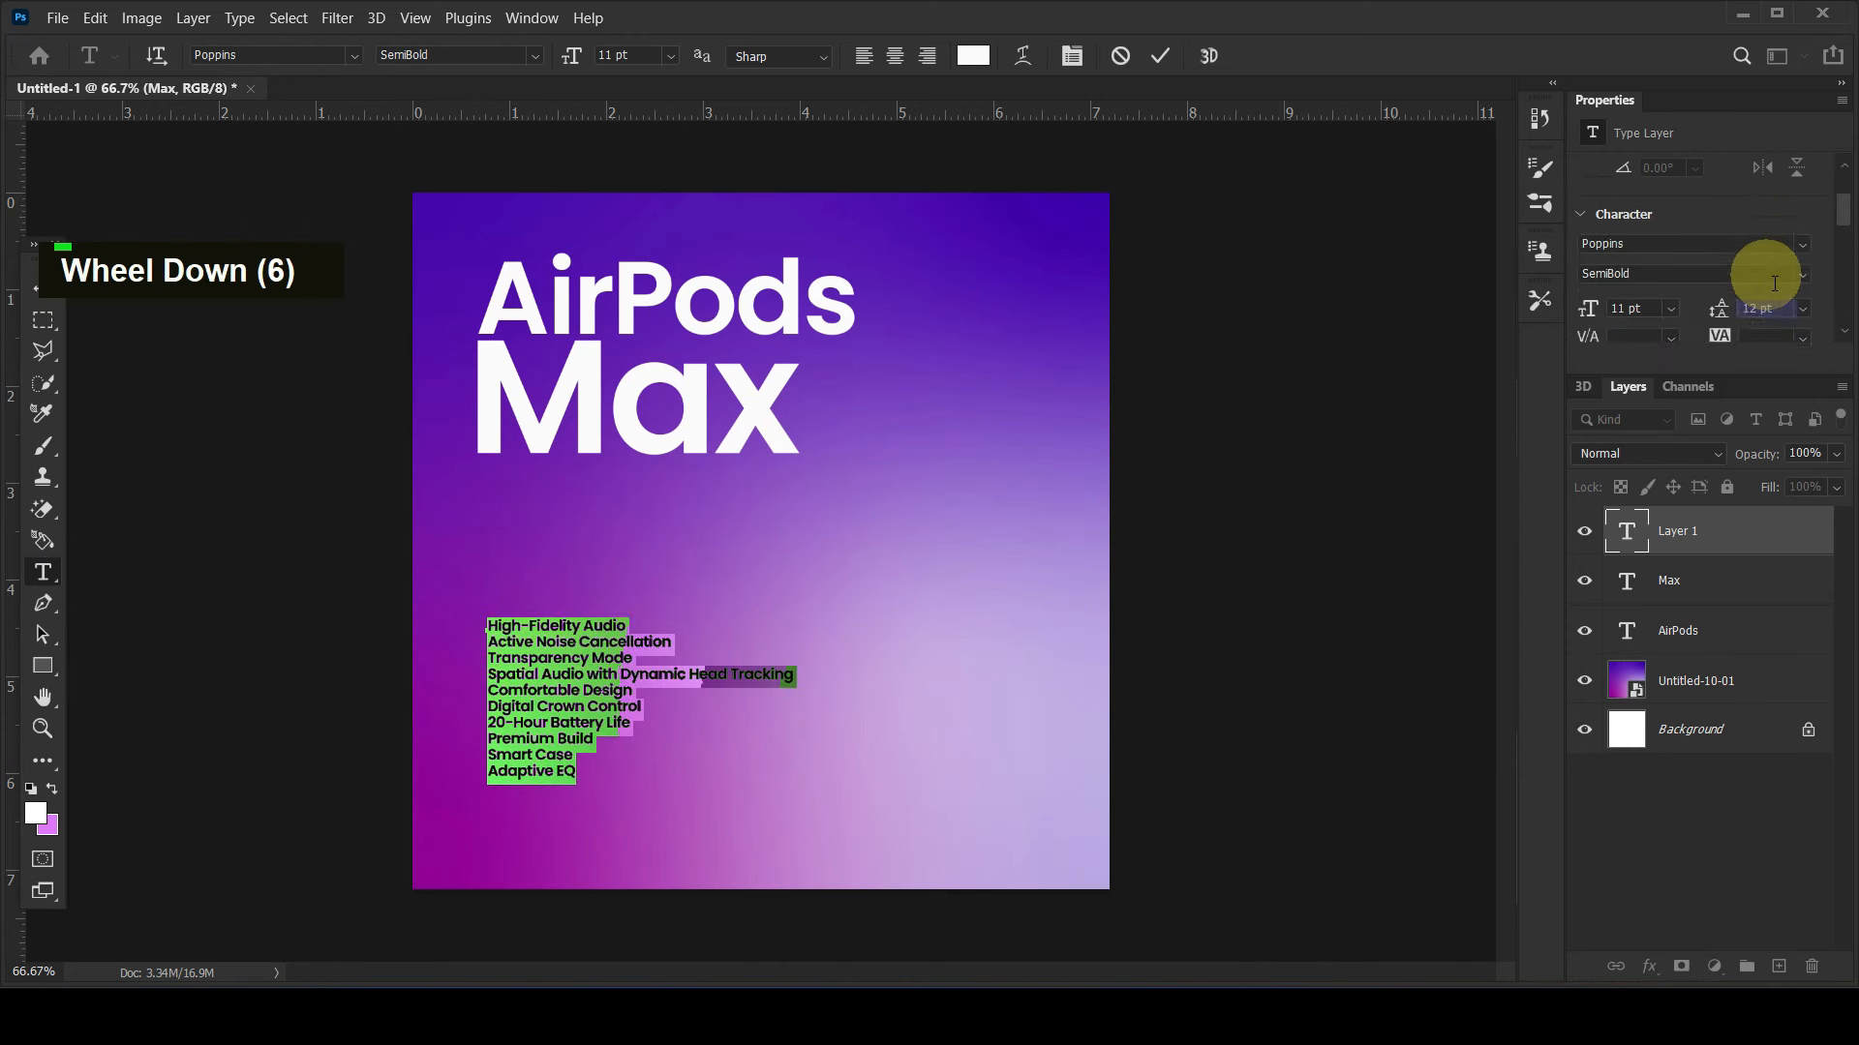
pyautogui.click(1722, 319)
pyautogui.write('0')
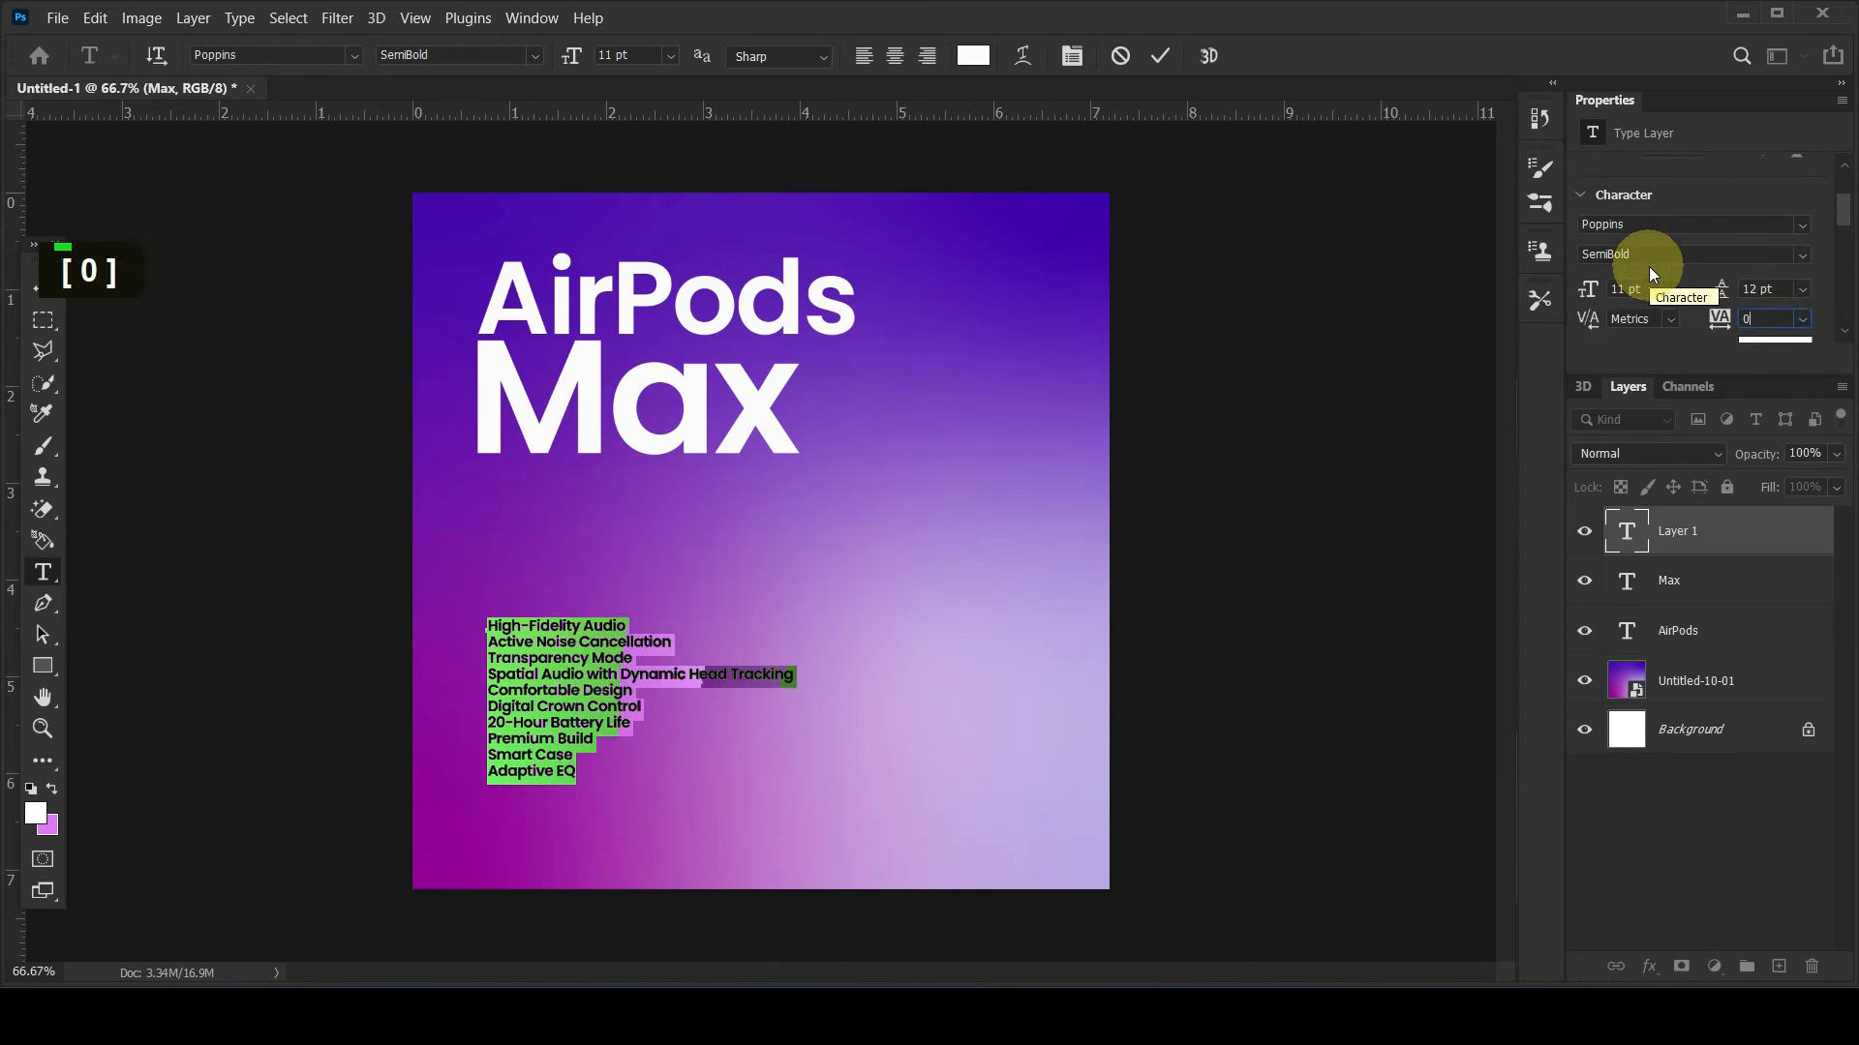
# - Break the Spatial Audio line after "Dynamic" so that "Head Tracking" starts on its own line
pyautogui.click(690, 684)
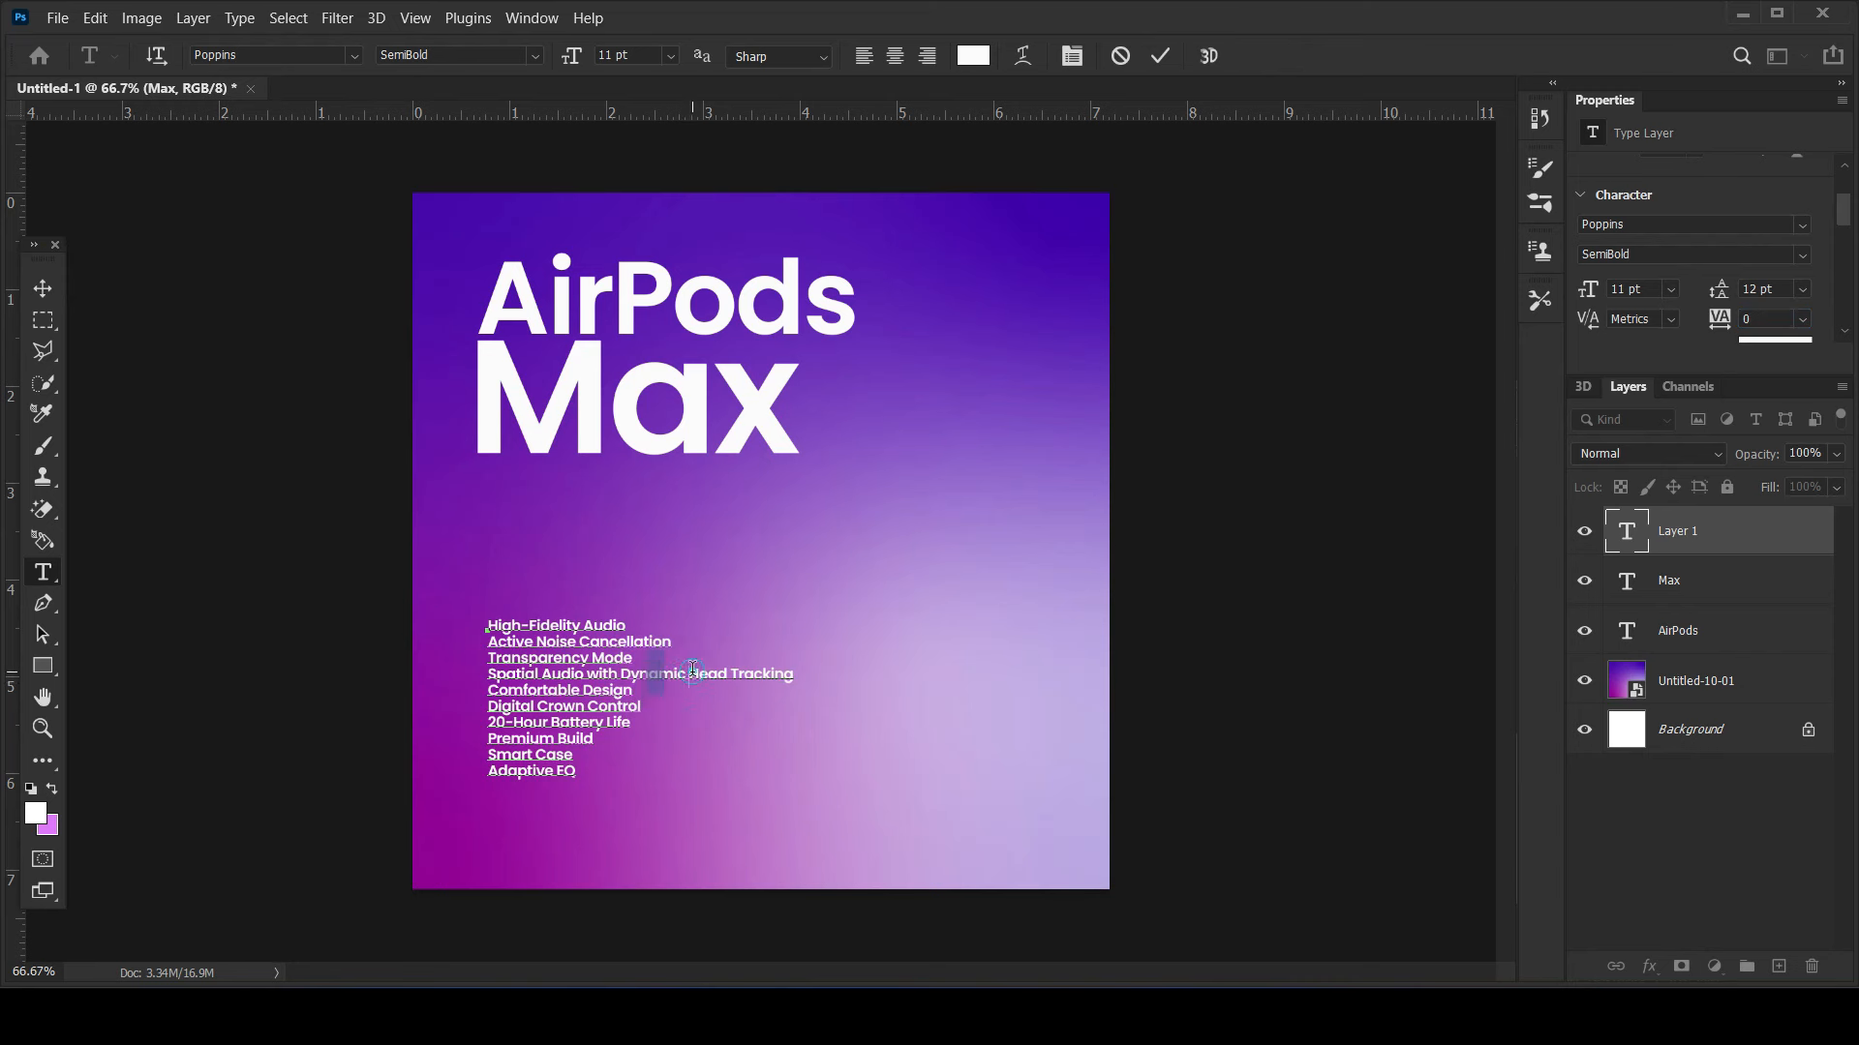
pyautogui.press('BackSpace')
pyautogui.press('Return')
# - Set the leading of the whole feature list to 13 pt
pyautogui.hotkey('ctrl', 'a')
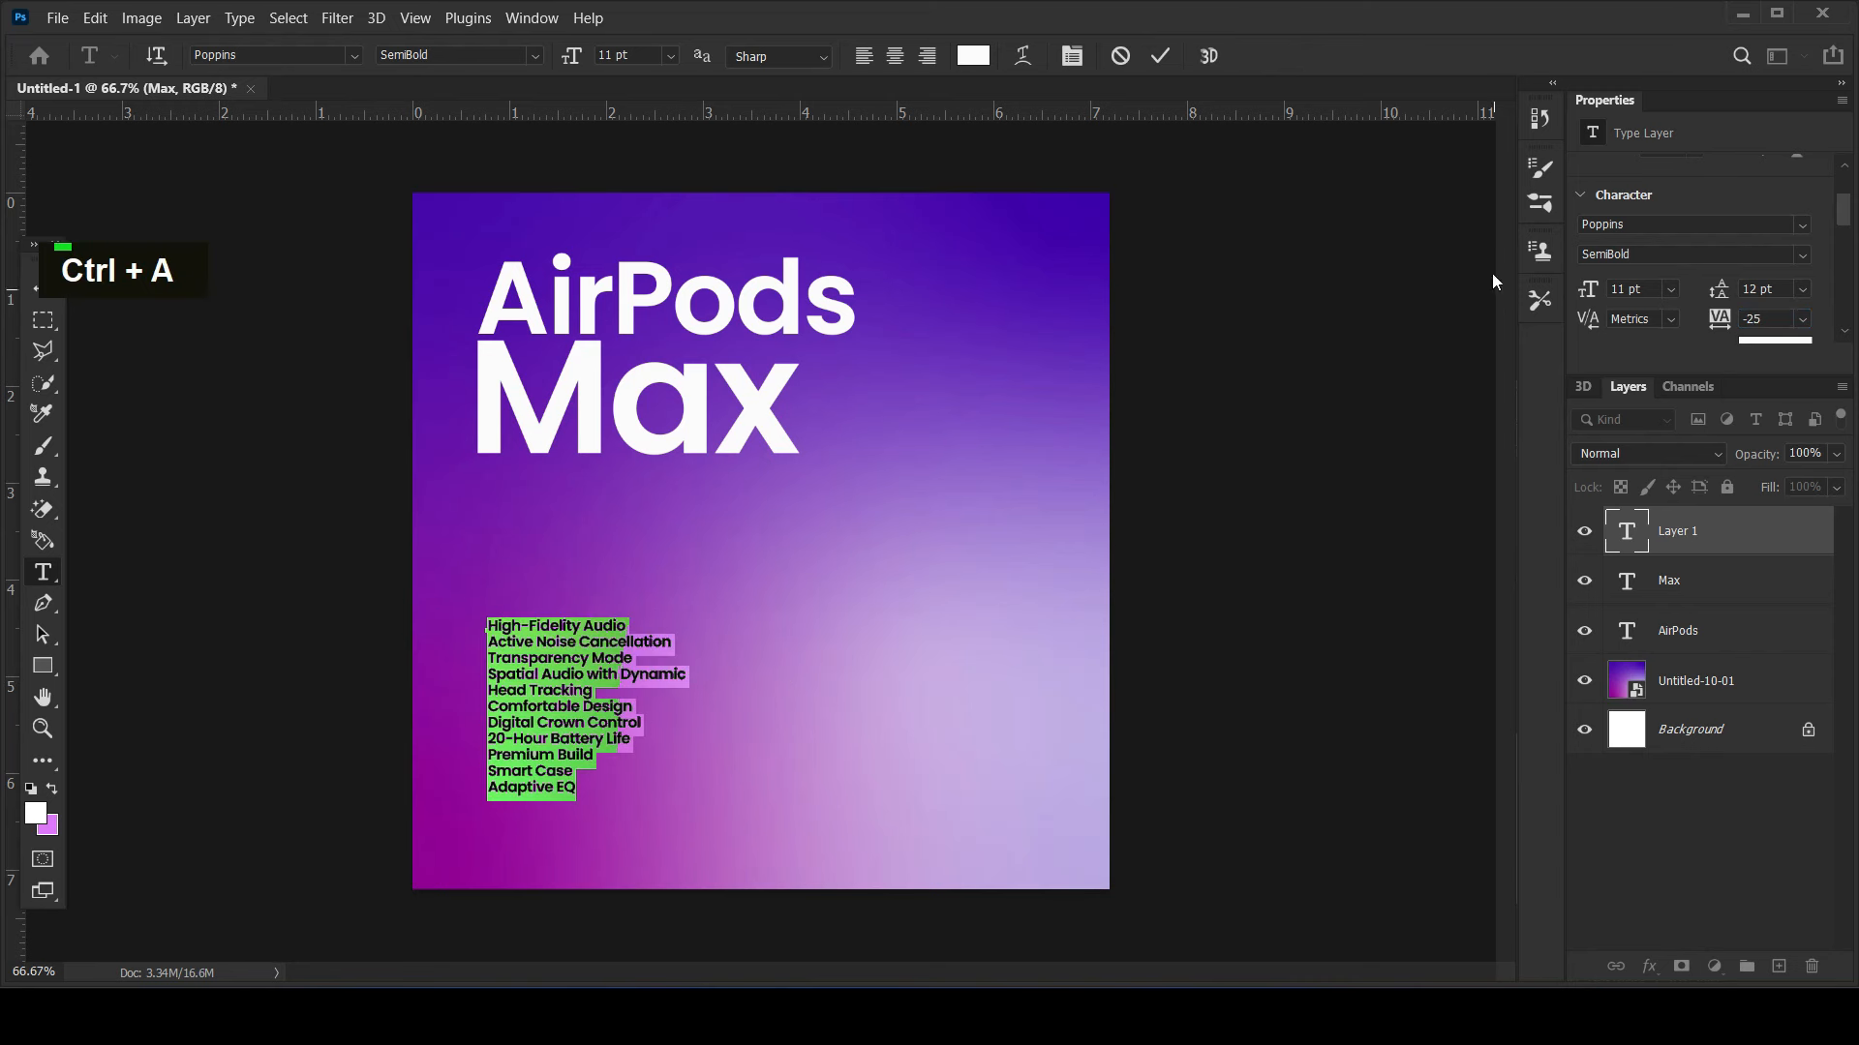
pyautogui.moveTo(1786, 287); pyautogui.dragTo(1719, 289)
pyautogui.write('13')
pyautogui.press('Return')
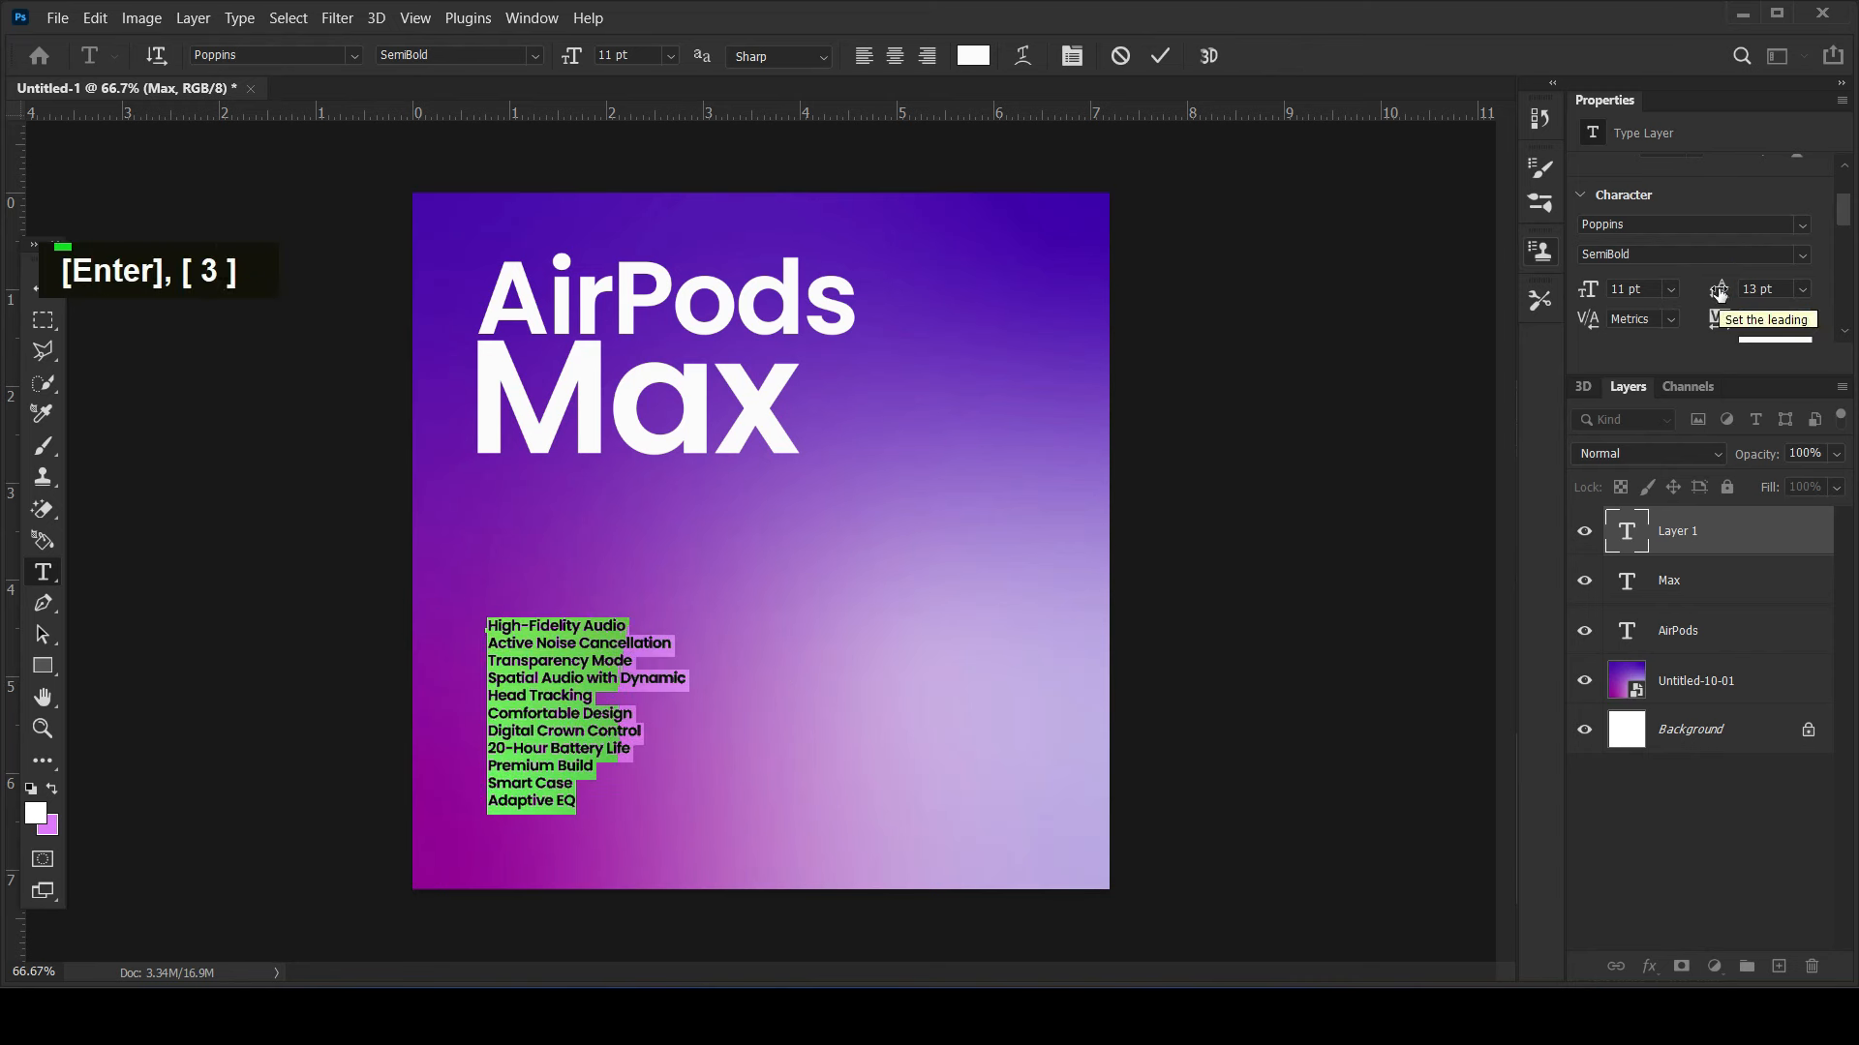
# - Move the feature list up beneath Max, aligned with the title's left edge, and set its font style to Medium
pyautogui.click(41, 288)
pyautogui.moveTo(538, 643); pyautogui.dragTo(528, 500)
pyautogui.click(1800, 253)
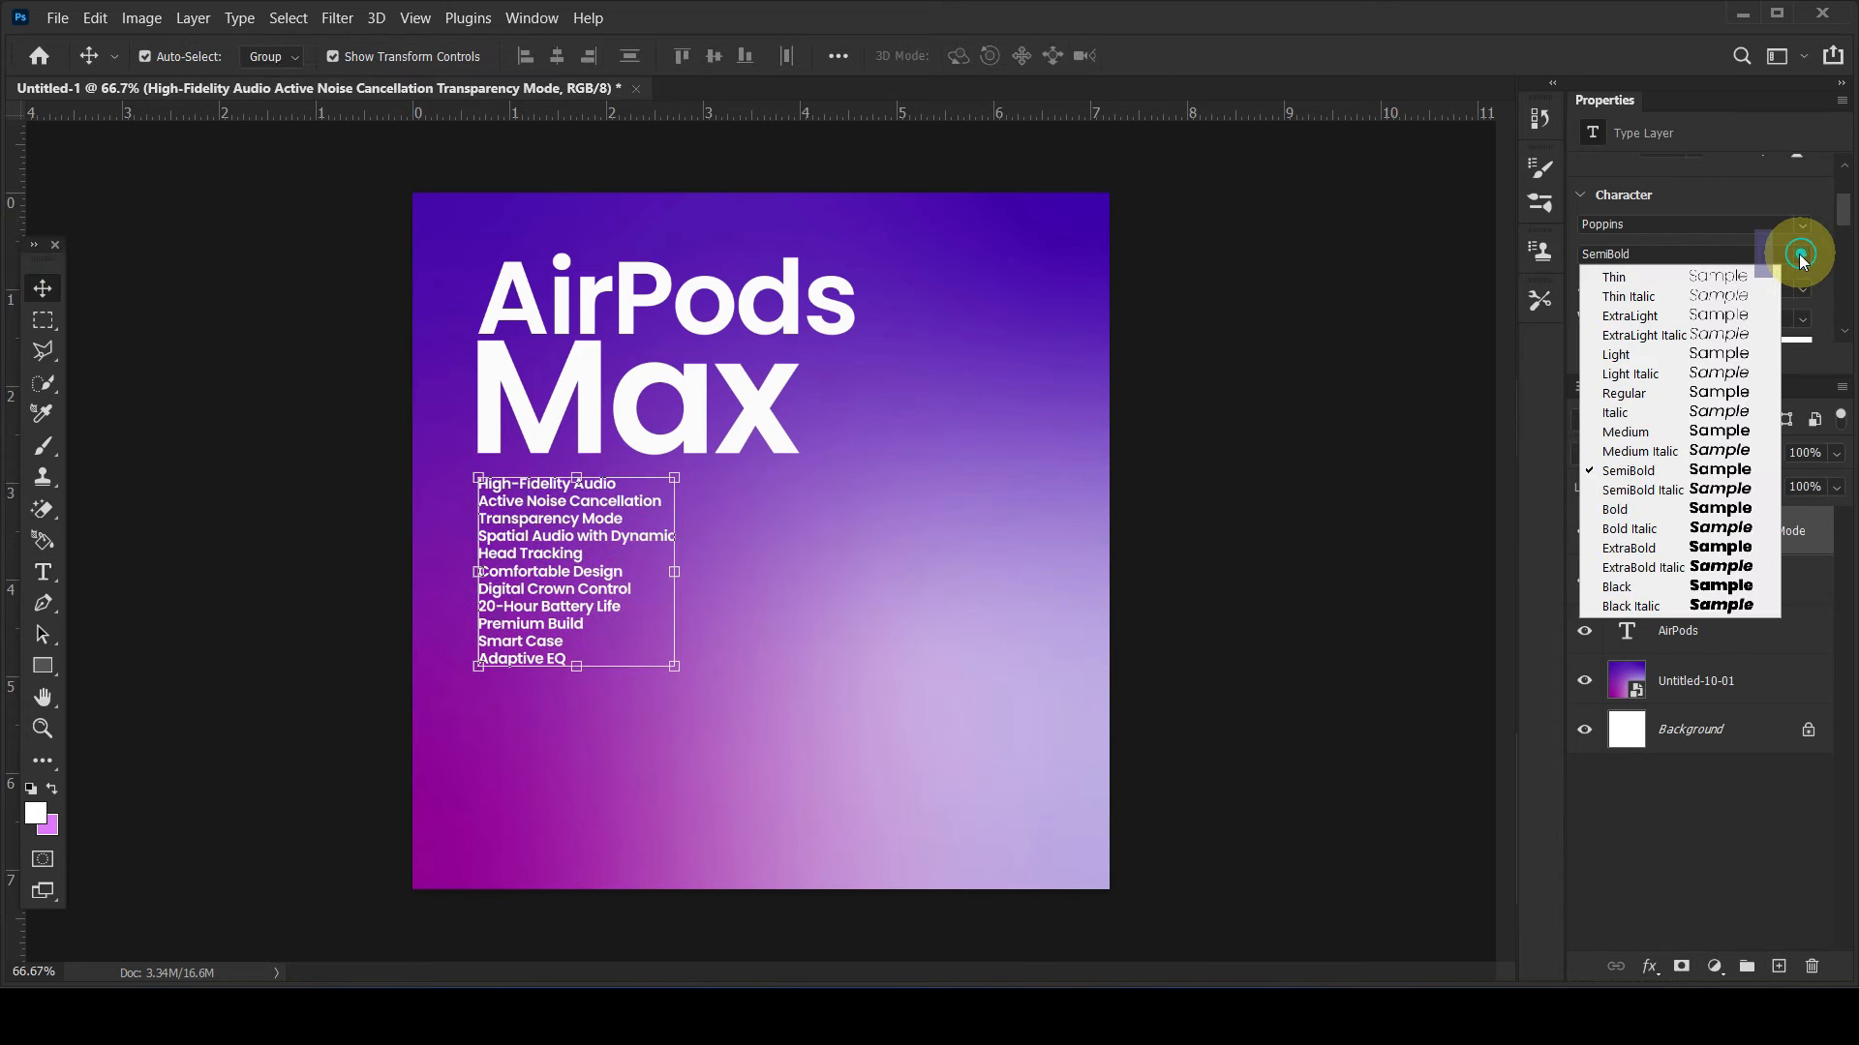
pyautogui.click(1648, 426)
pyautogui.click(1193, 471)
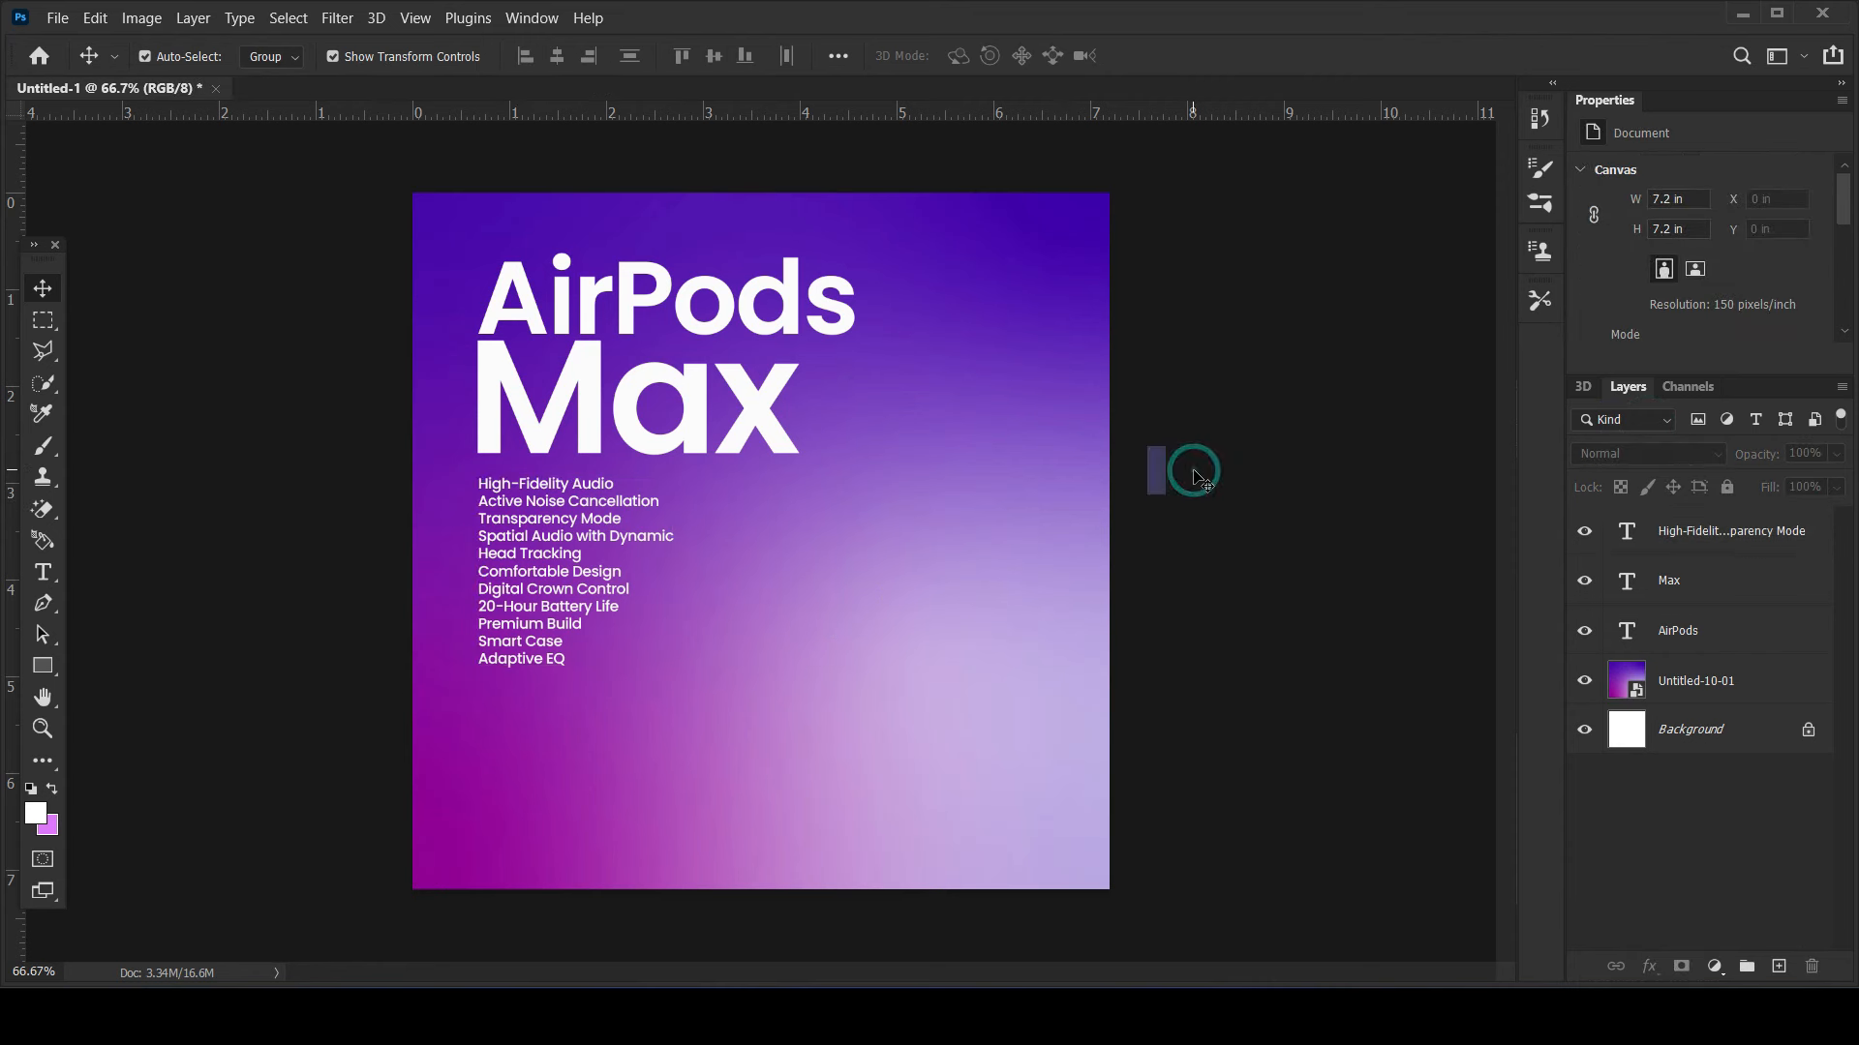
# - Enlarge the feature list to about 106% and nudge it slightly down from the title
pyautogui.click(592, 557)
pyautogui.moveTo(674, 666); pyautogui.dragTo(684, 682)
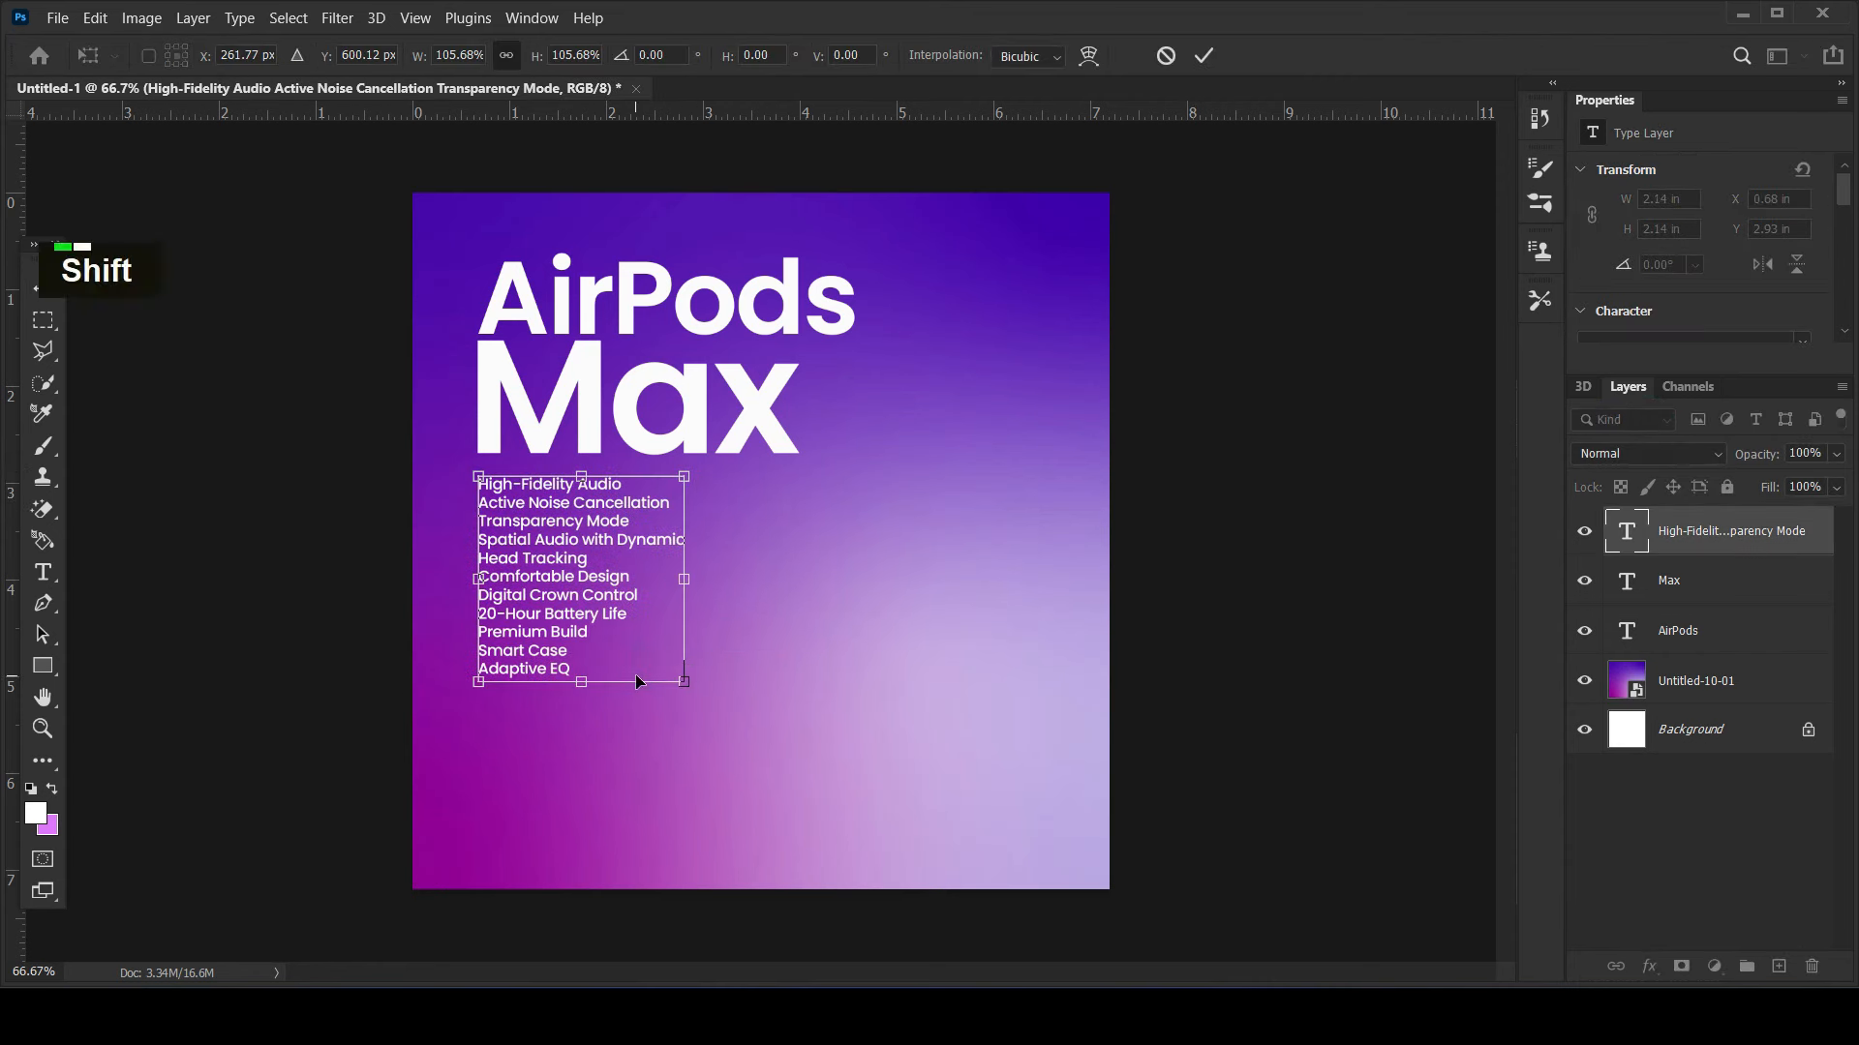
pyautogui.press('Return')
pyautogui.hotkey('shift', 'Down')
pyautogui.click(1223, 535)
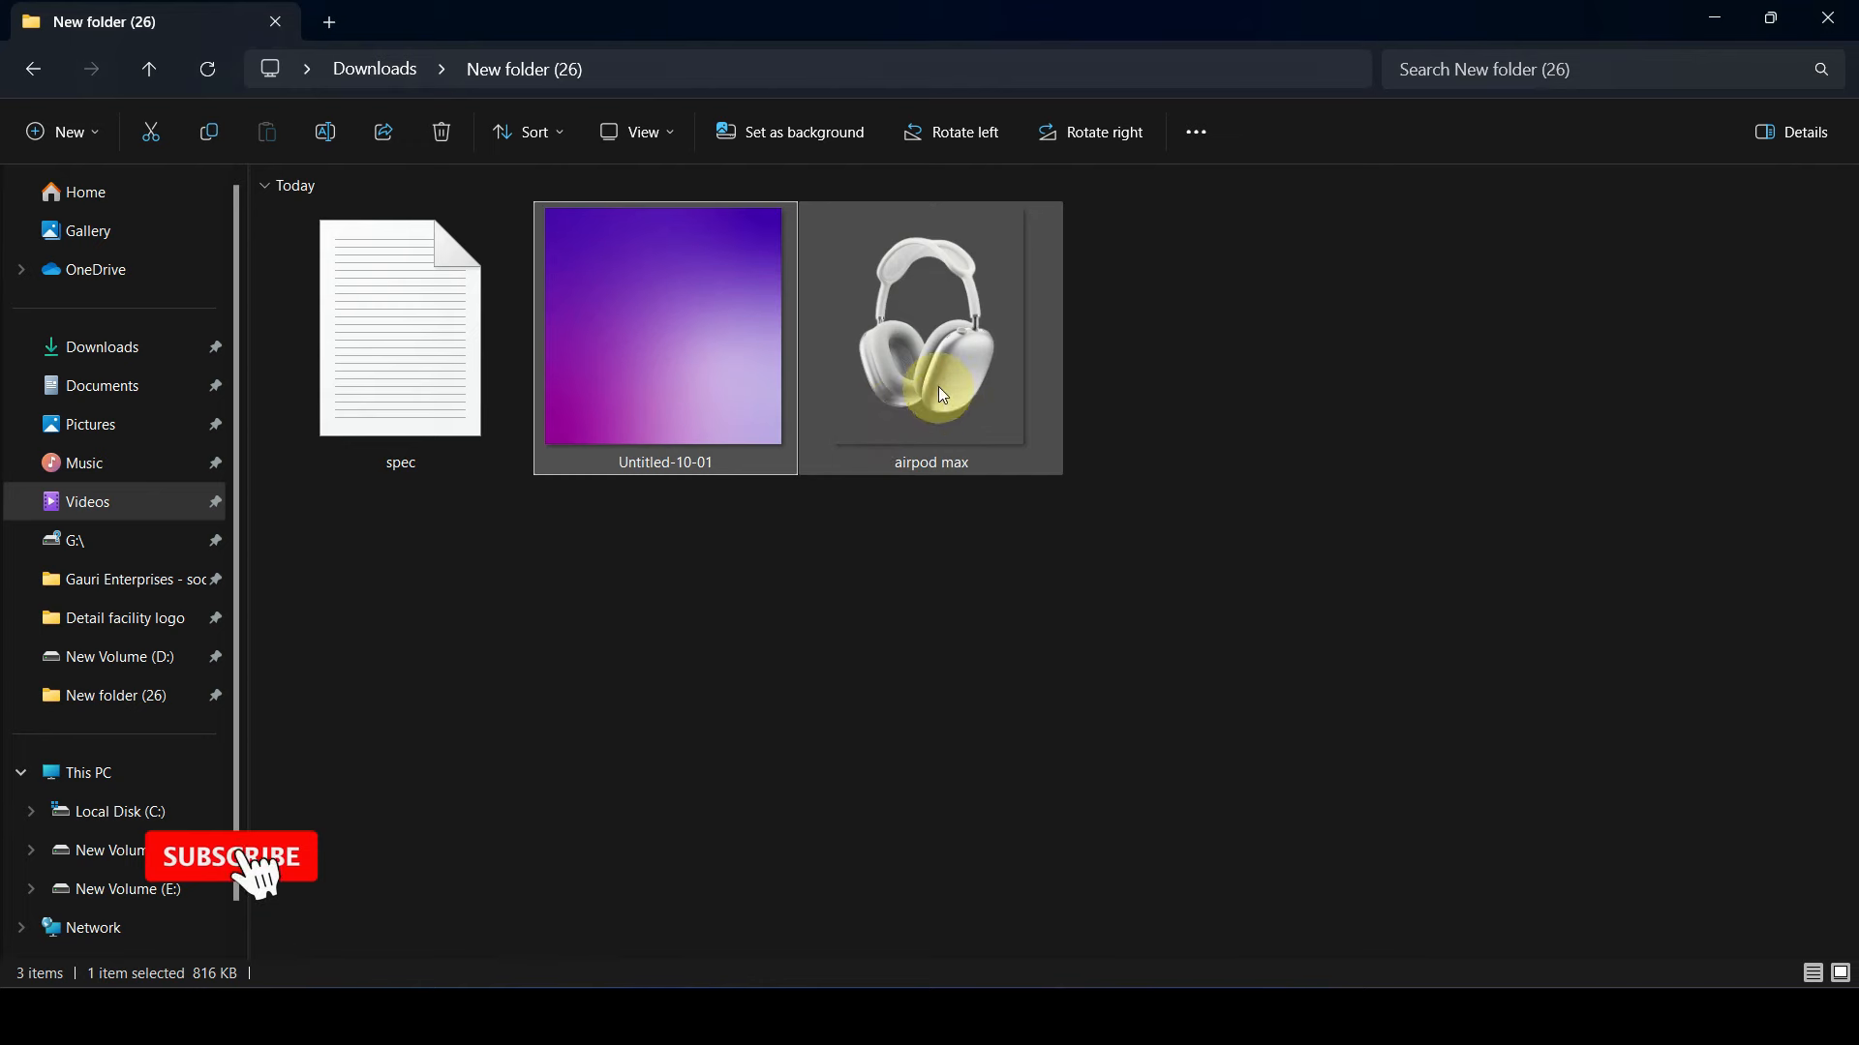
# - Place the airpod max image on the poster, scale it to about 37%, rotate it about 4° and shift it right
pyautogui.moveTo(944, 396); pyautogui.dragTo(815, 578)
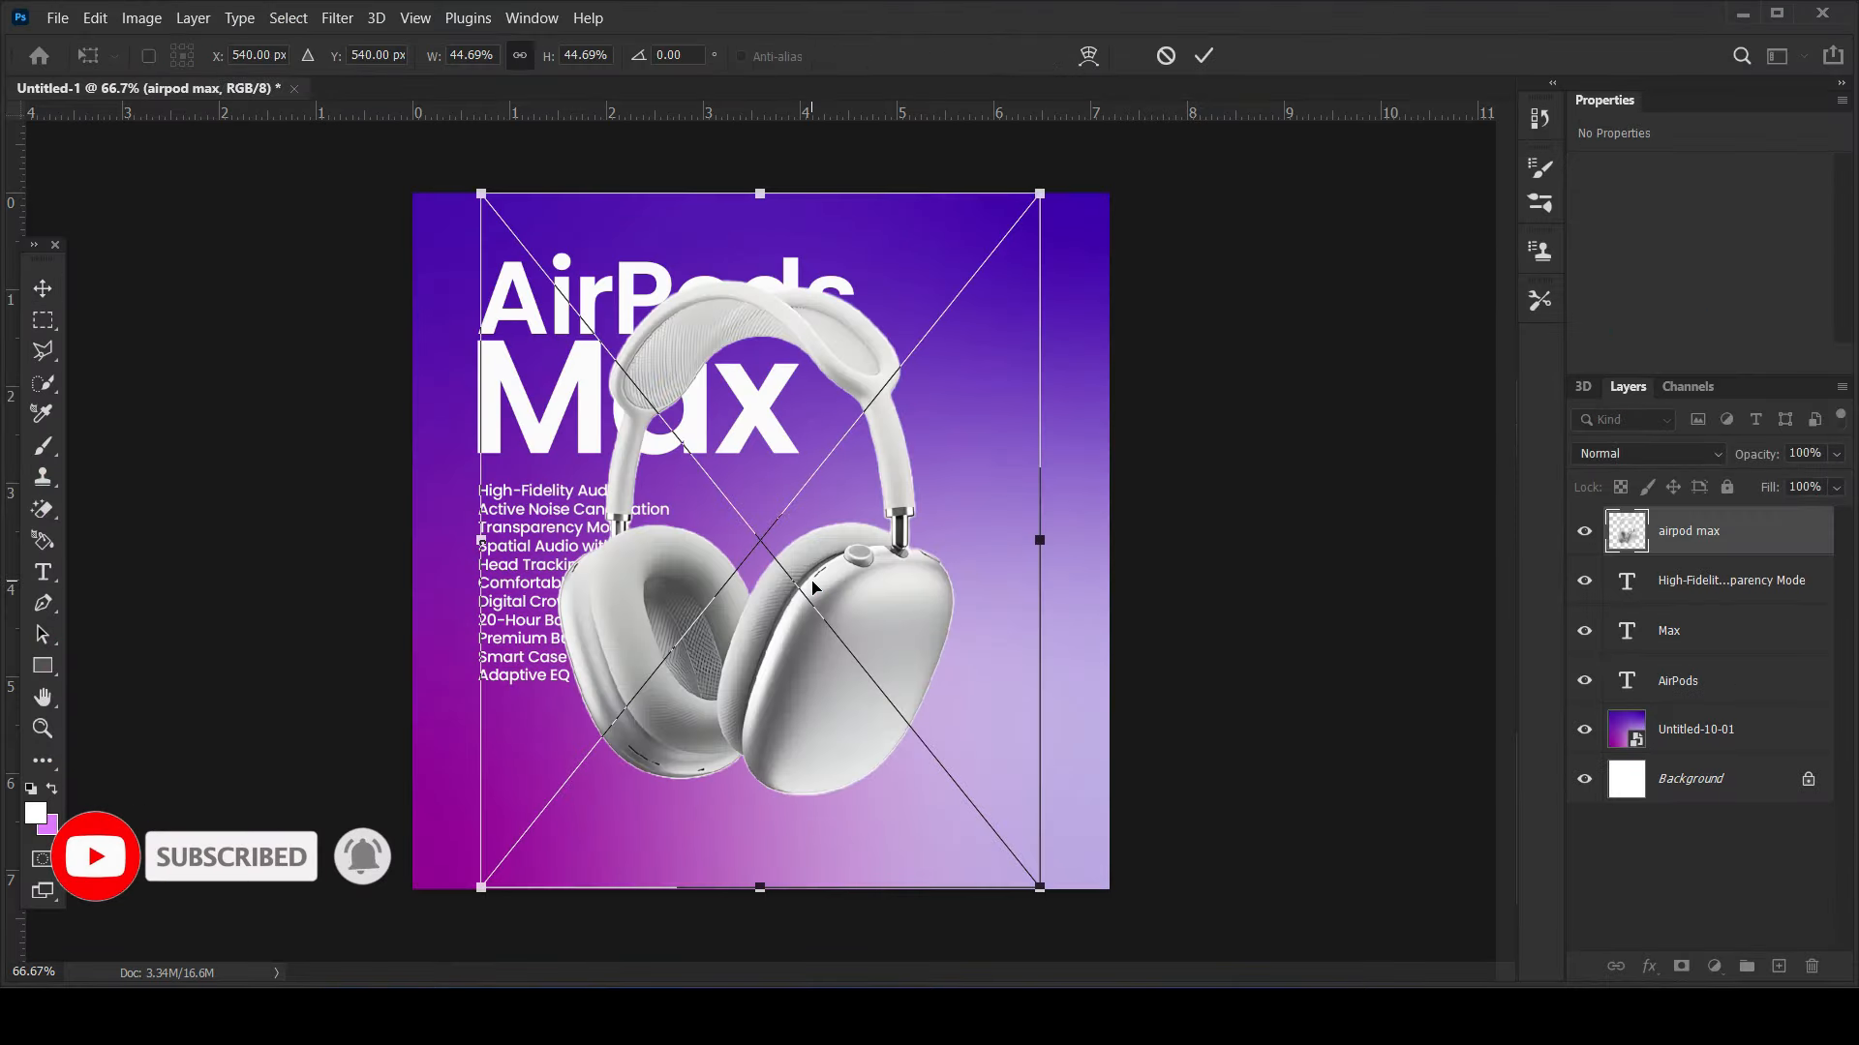
pyautogui.moveTo(1043, 193); pyautogui.dragTo(1007, 259)
pyautogui.moveTo(1023, 252); pyautogui.dragTo(1043, 272)
pyautogui.moveTo(778, 711); pyautogui.dragTo(920, 669)
pyautogui.moveTo(1111, 847); pyautogui.dragTo(1048, 809)
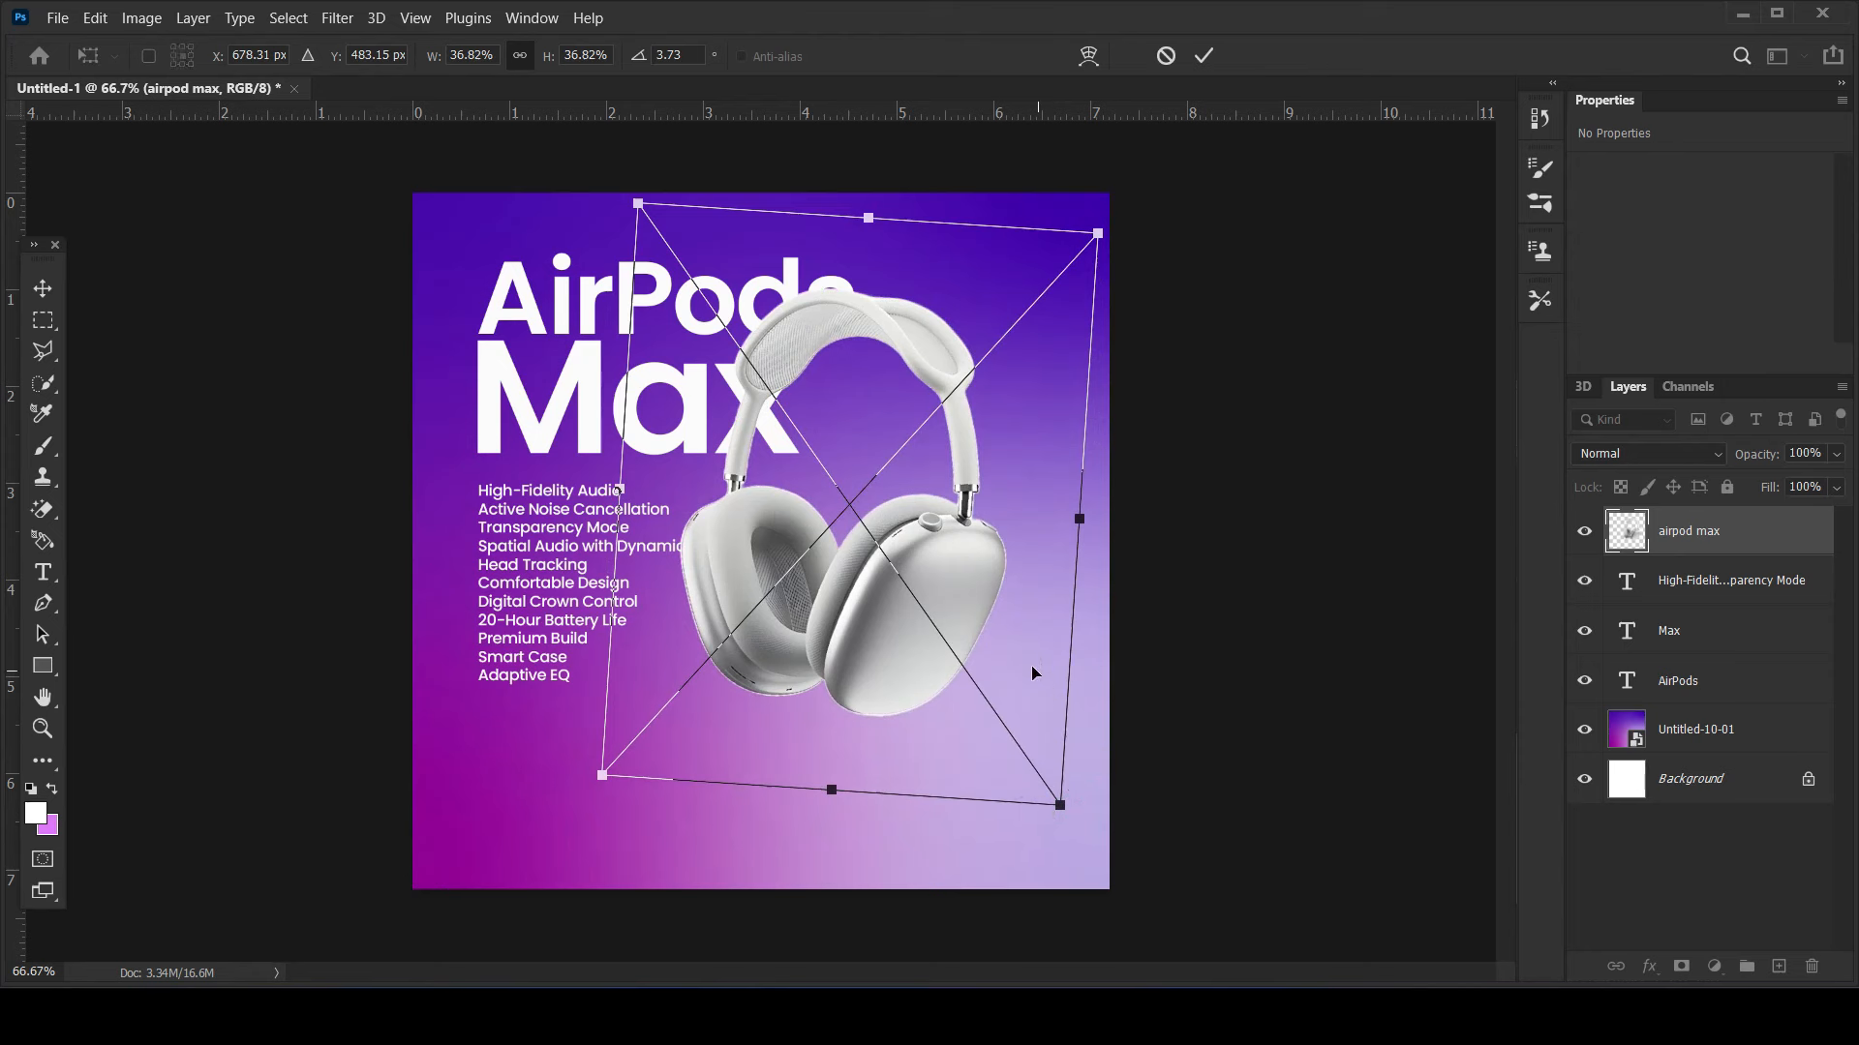
# - Enlarge the headphones to about 39.7%, straighten their rotation to about 0.9° and shift them toward the poster's lower right
pyautogui.doubleClick(937, 629)
pyautogui.moveTo(955, 600); pyautogui.dragTo(980, 619)
pyautogui.moveTo(1065, 766); pyautogui.dragTo(1054, 787)
pyautogui.moveTo(1103, 871); pyautogui.dragTo(1085, 885)
pyautogui.moveTo(1131, 292); pyautogui.dragTo(1168, 243)
pyautogui.moveTo(920, 673); pyautogui.dragTo(902, 678)
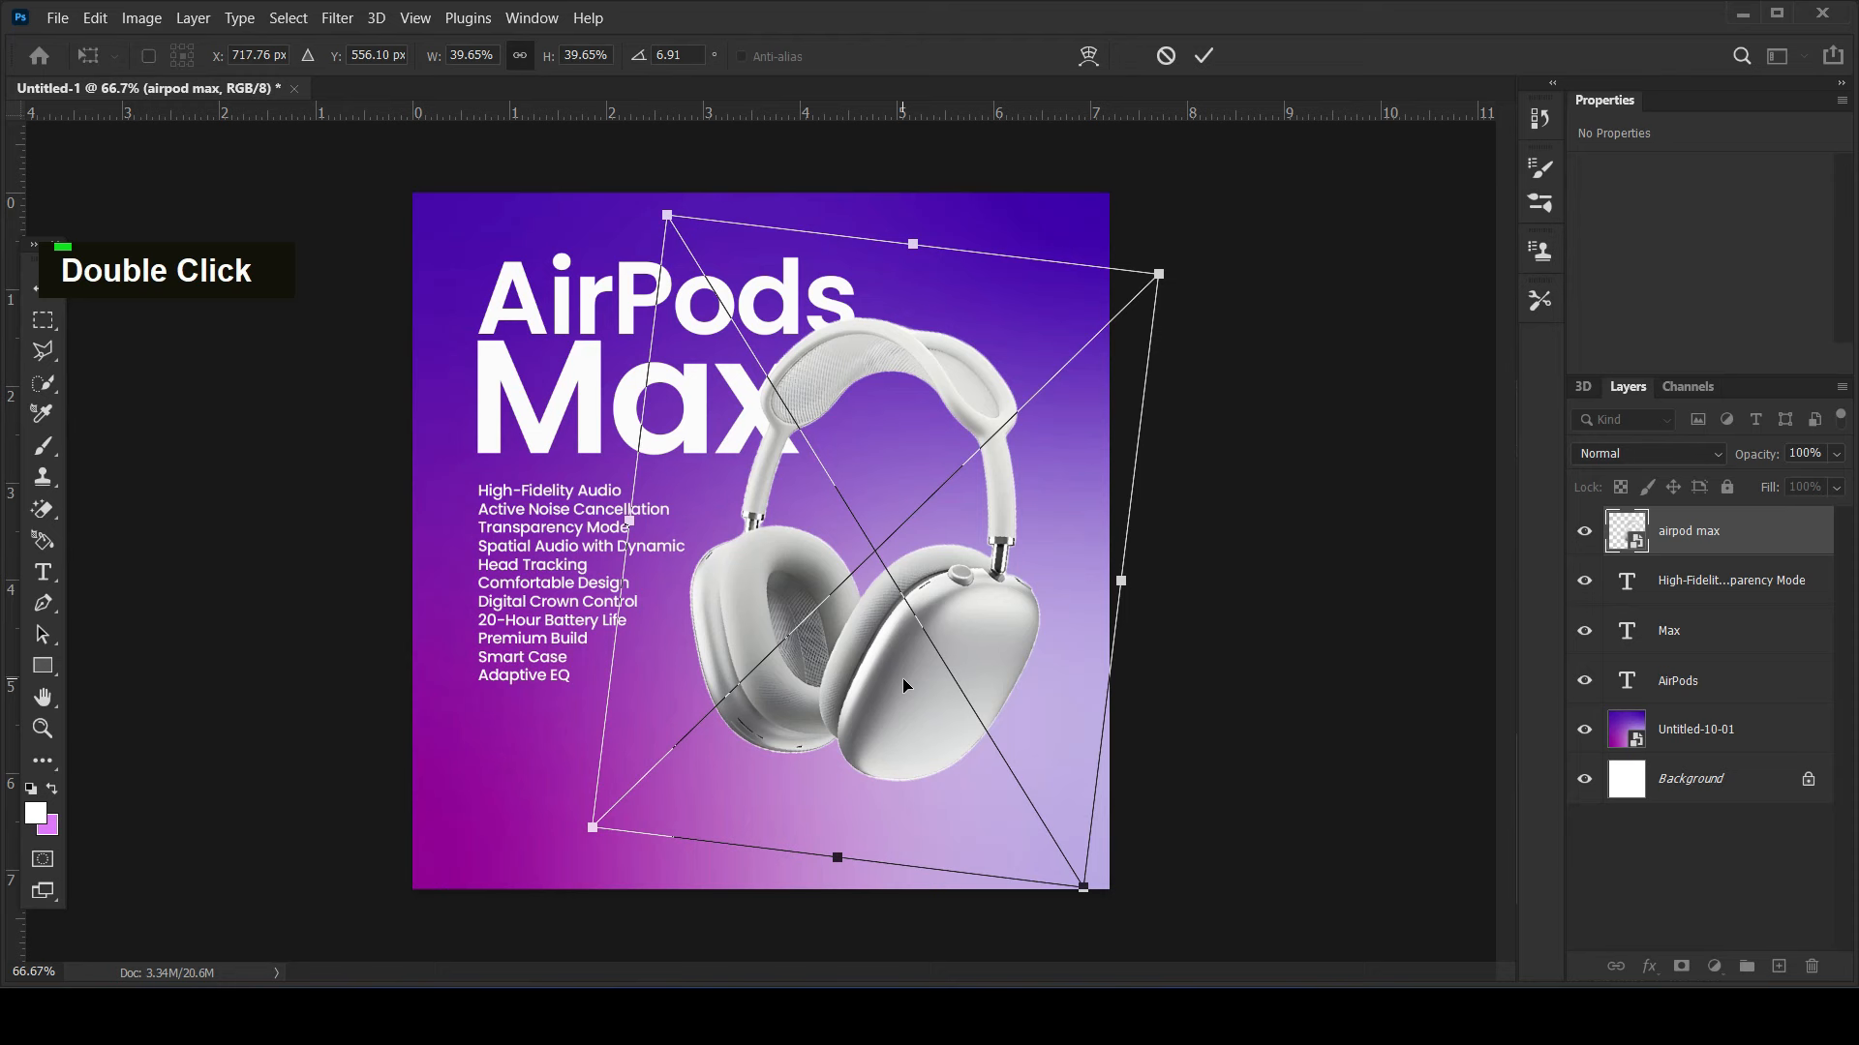
pyautogui.moveTo(1102, 897); pyautogui.dragTo(1143, 878)
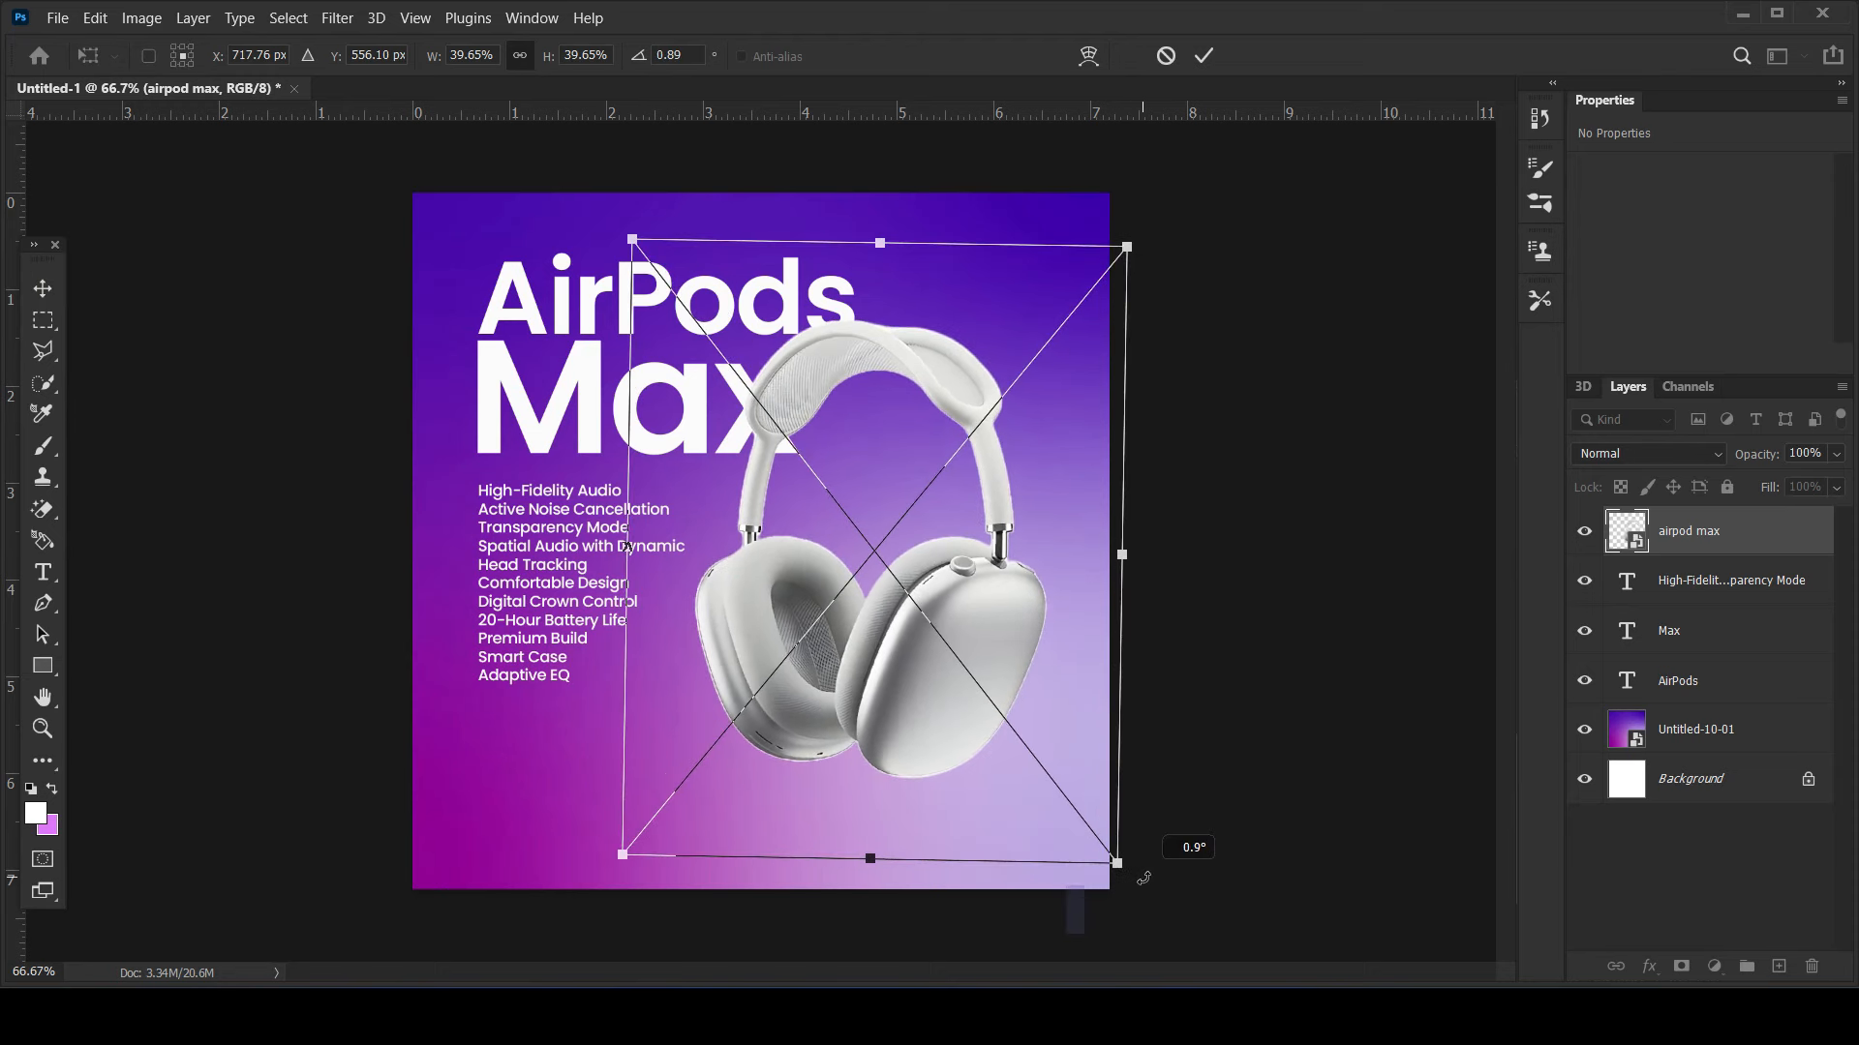
pyautogui.moveTo(956, 704)
pyautogui.mouseDown()
pyautogui.moveTo(949, 673)
pyautogui.moveTo(964, 683)
pyautogui.mouseUp()
pyautogui.press('Return')
# - Reposition the headphones farther up and left so that they overlap the title and the edge of the feature list
pyautogui.moveTo(943, 360); pyautogui.dragTo(973, 321)
pyautogui.hotkey('ctrl', 'z')
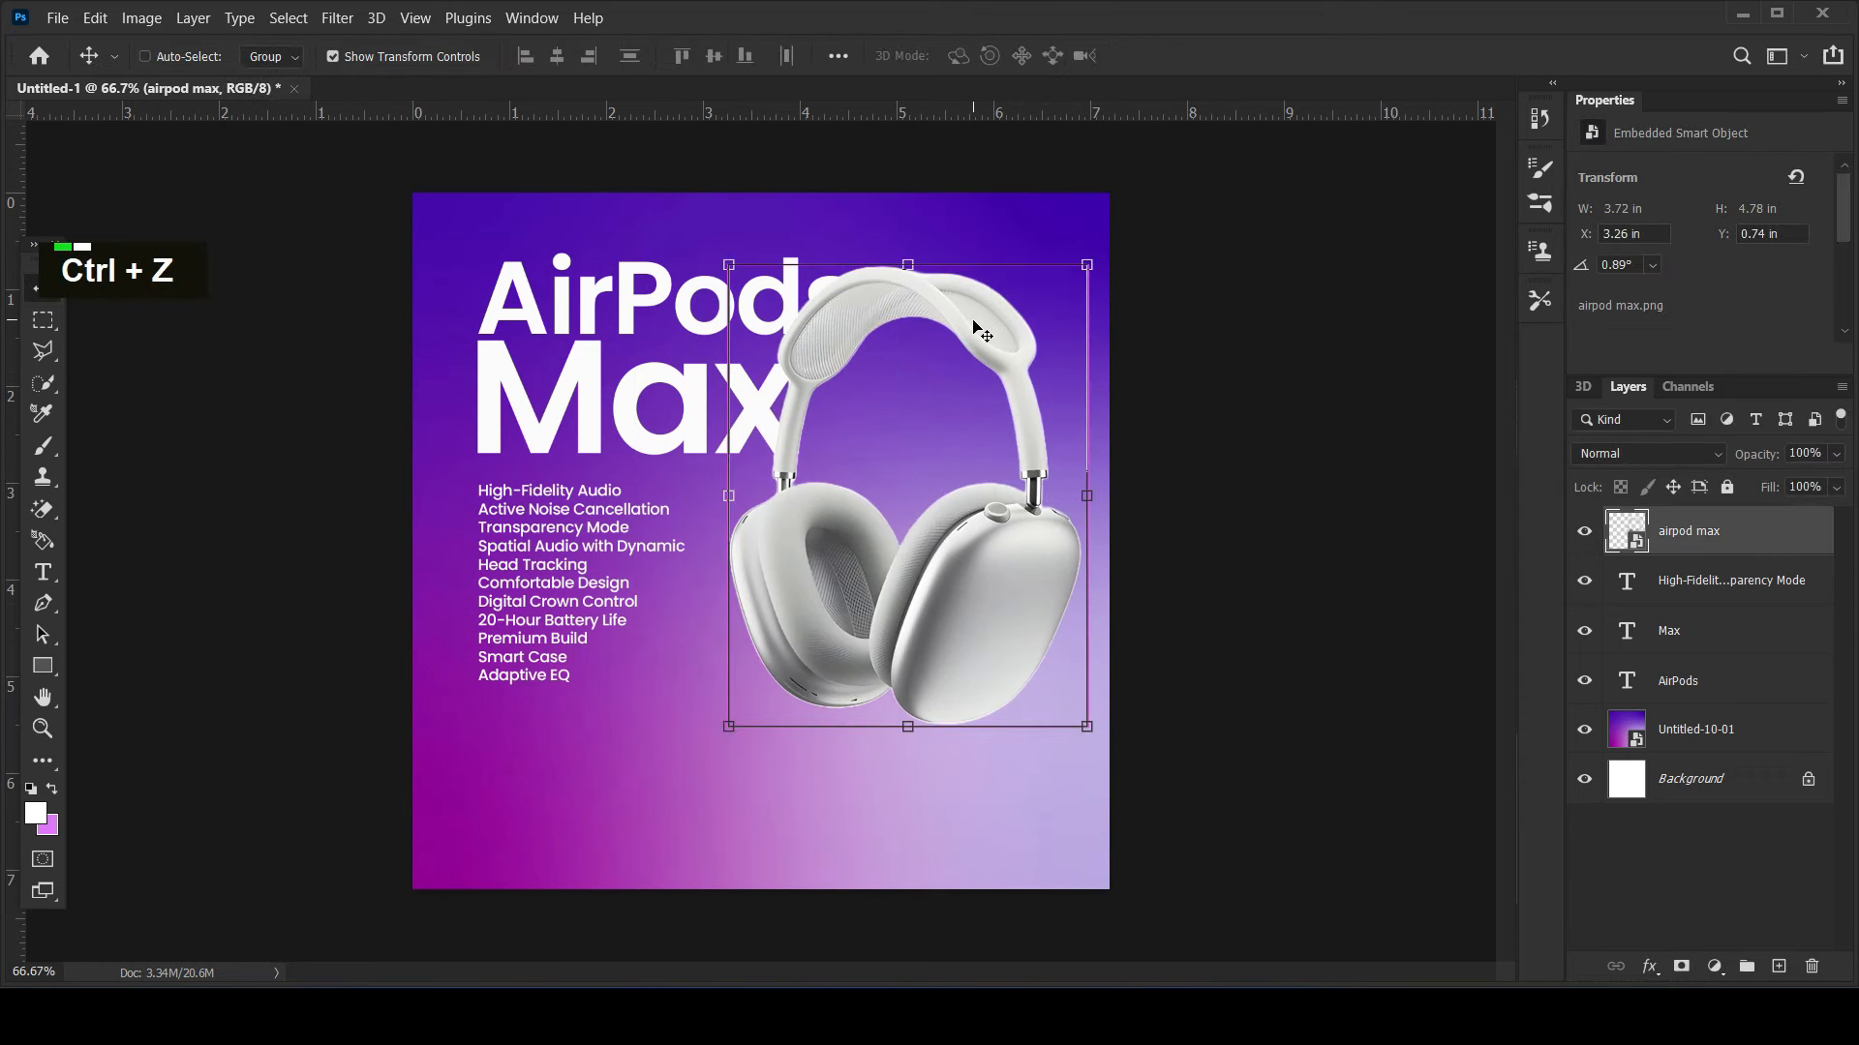
pyautogui.keyDown('ctrl'); pyautogui.click(1249, 435); pyautogui.keyUp('ctrl')
pyautogui.moveTo(944, 616); pyautogui.dragTo(959, 637)
pyautogui.click(1278, 521)
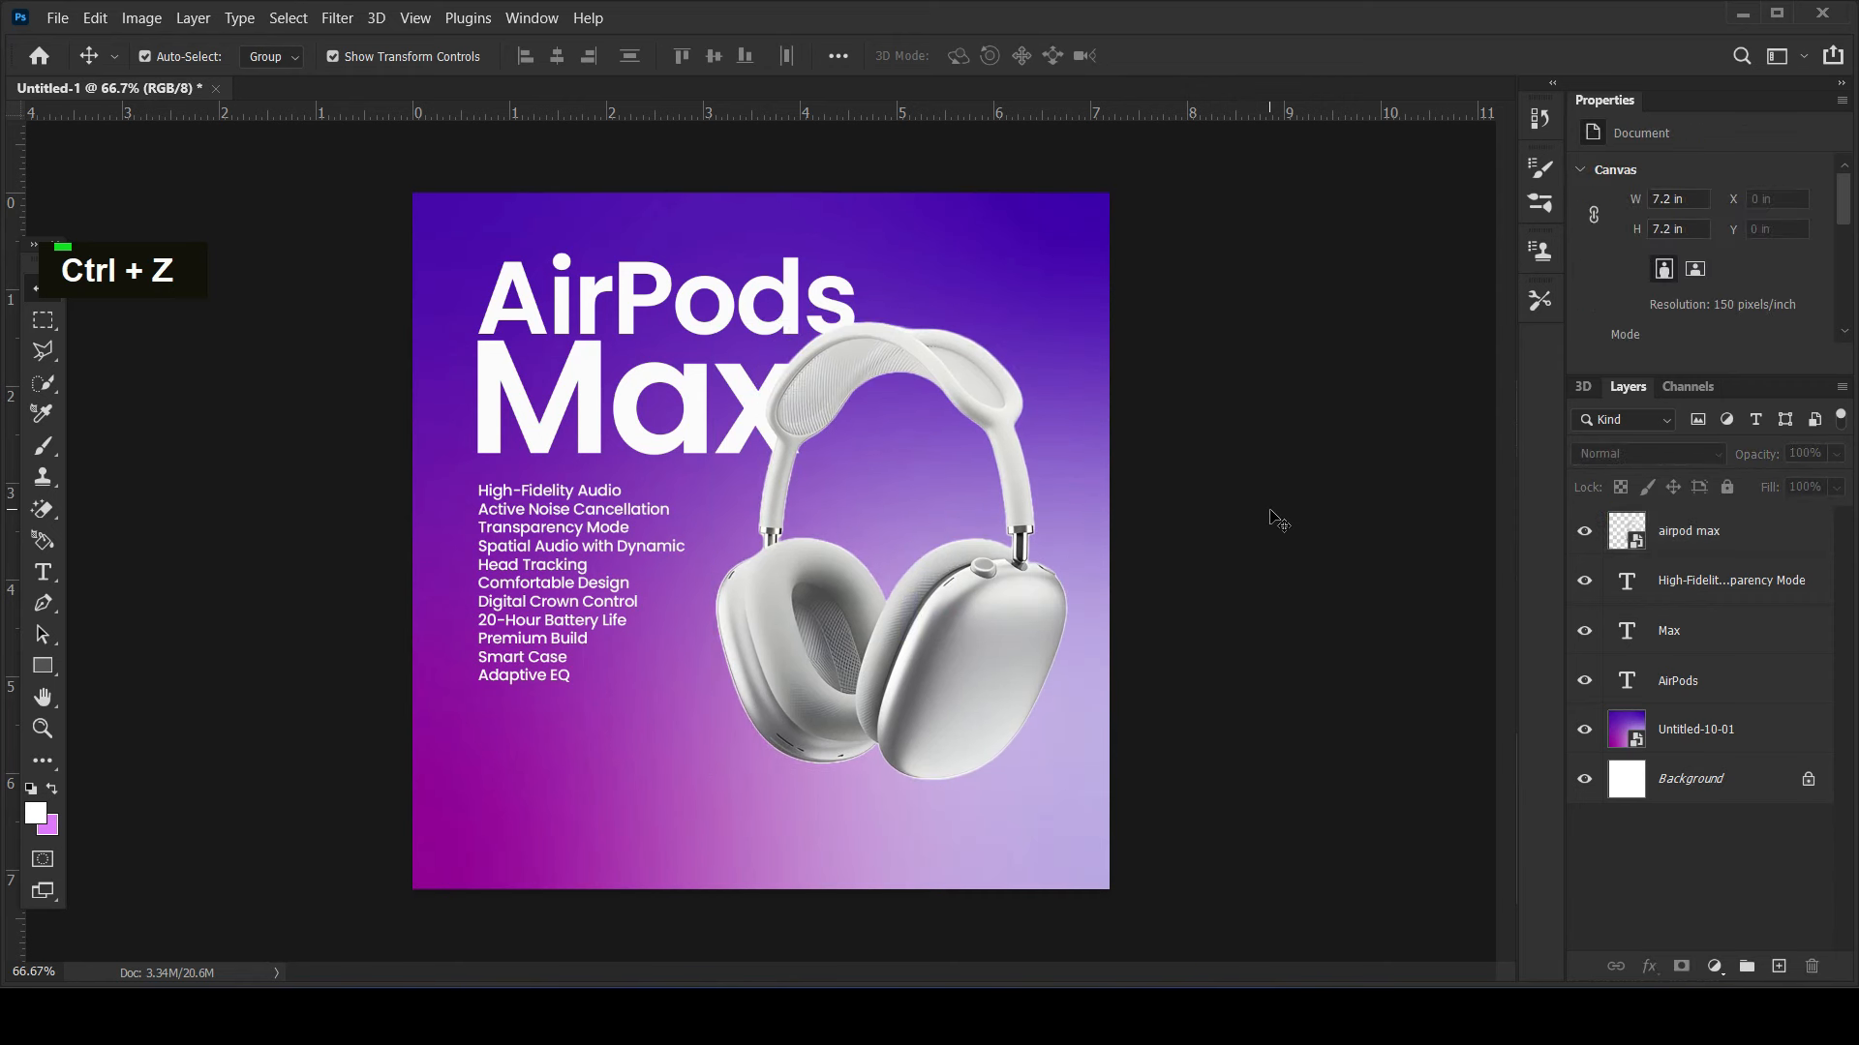
pyautogui.click(954, 586)
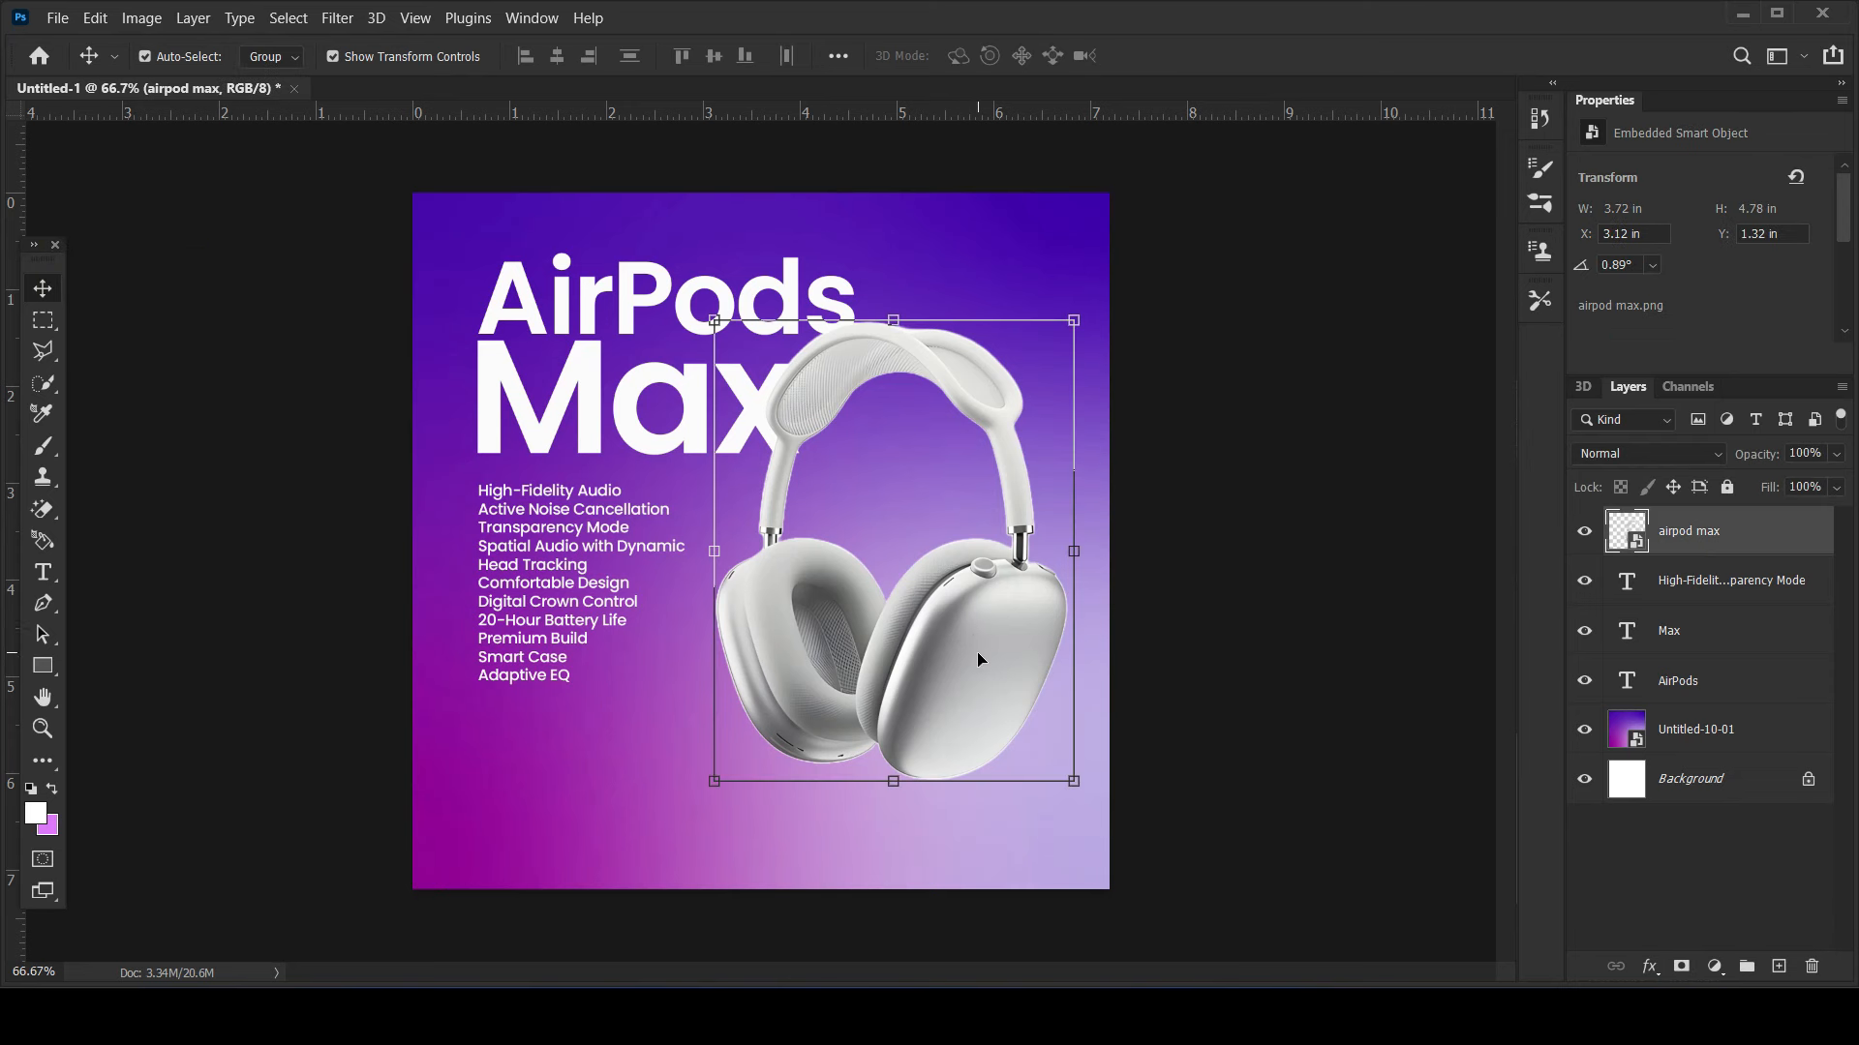
pyautogui.moveTo(979, 655); pyautogui.dragTo(934, 642)
pyautogui.click(1265, 531)
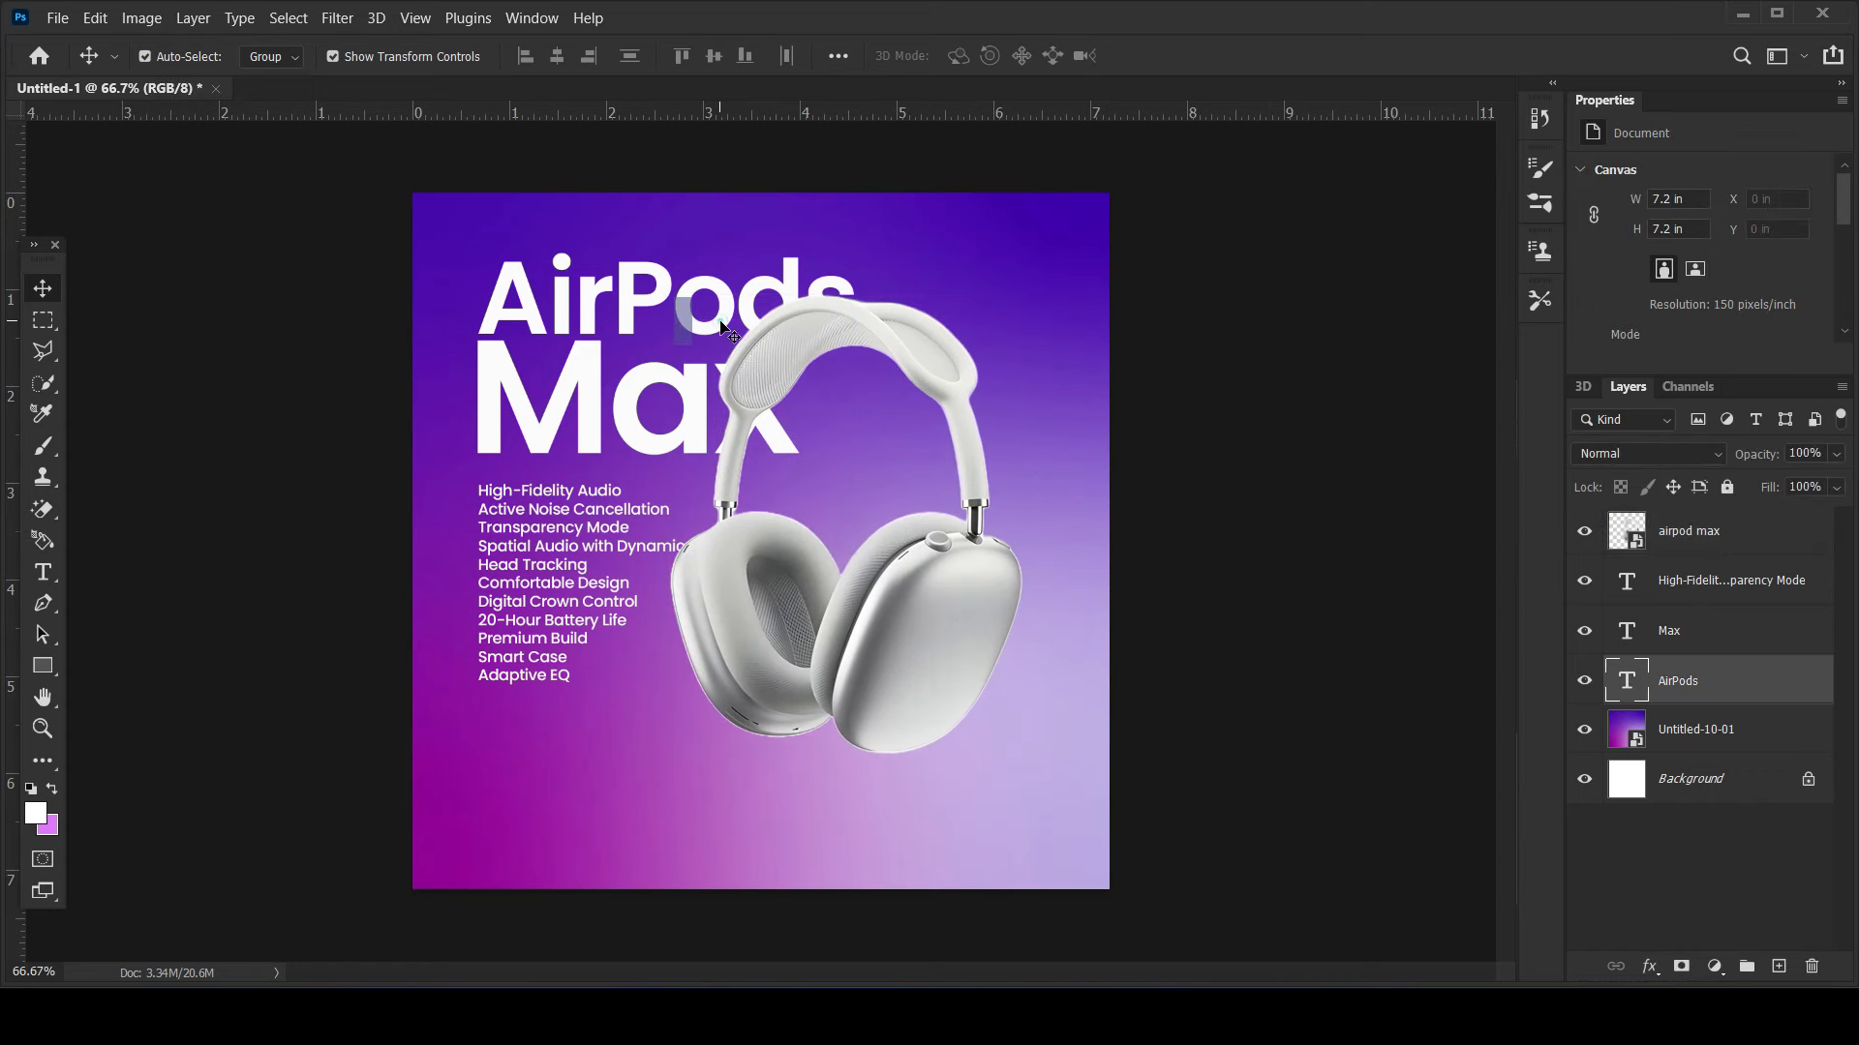
# - Enlarge the AirPods and Max titles together to about 117% and move them slightly up
pyautogui.keyDown('shift'); pyautogui.click(677, 406); pyautogui.keyUp('shift')
pyautogui.hotkey('ctrl', 't')
pyautogui.moveTo(851, 452); pyautogui.dragTo(920, 480)
pyautogui.moveTo(717, 328); pyautogui.dragTo(717, 308)
pyautogui.press('Return')
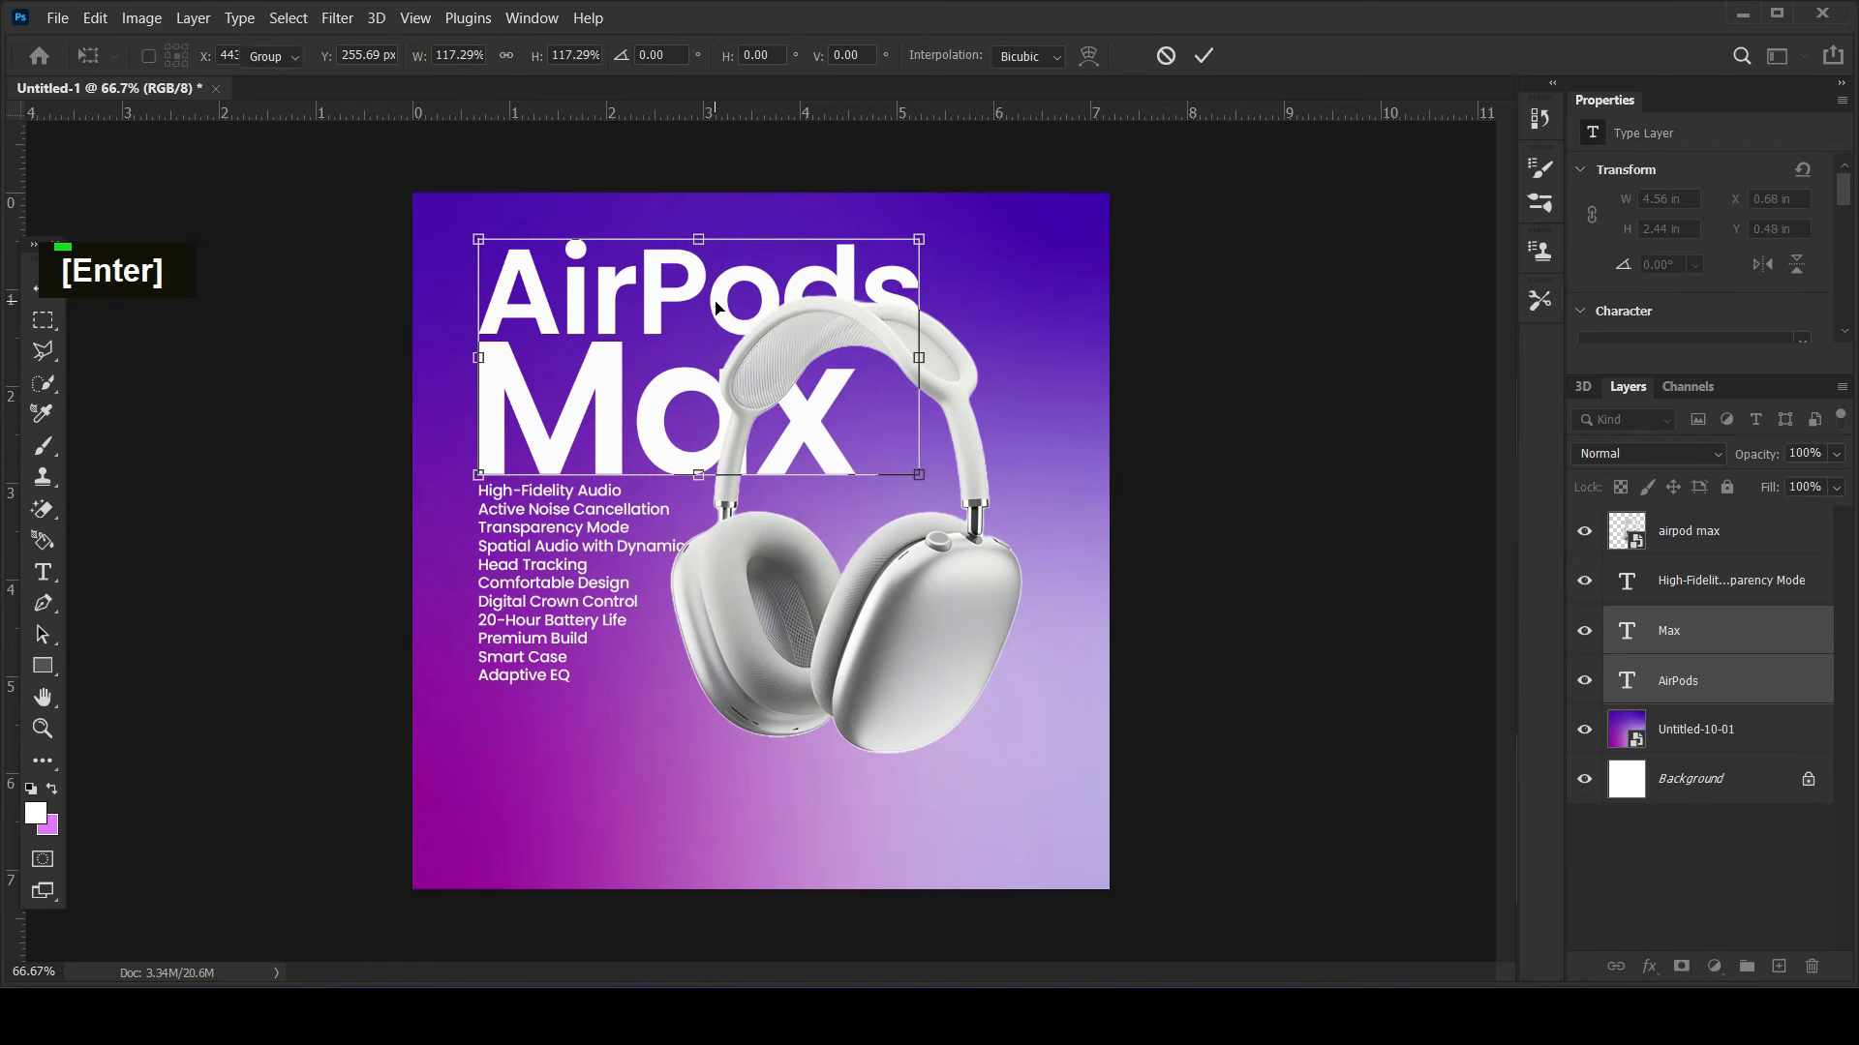
pyautogui.click(1285, 348)
# - Move the headphones right, clear of the feature list, and nudge the feature list slightly down from the title
pyautogui.moveTo(938, 624); pyautogui.dragTo(996, 642)
pyautogui.click(1411, 386)
pyautogui.moveTo(523, 501); pyautogui.dragTo(523, 509)
pyautogui.click(1159, 435)
# - Scale the AirPods and Max titles down together to about 4.4 in wide
pyautogui.click(745, 438)
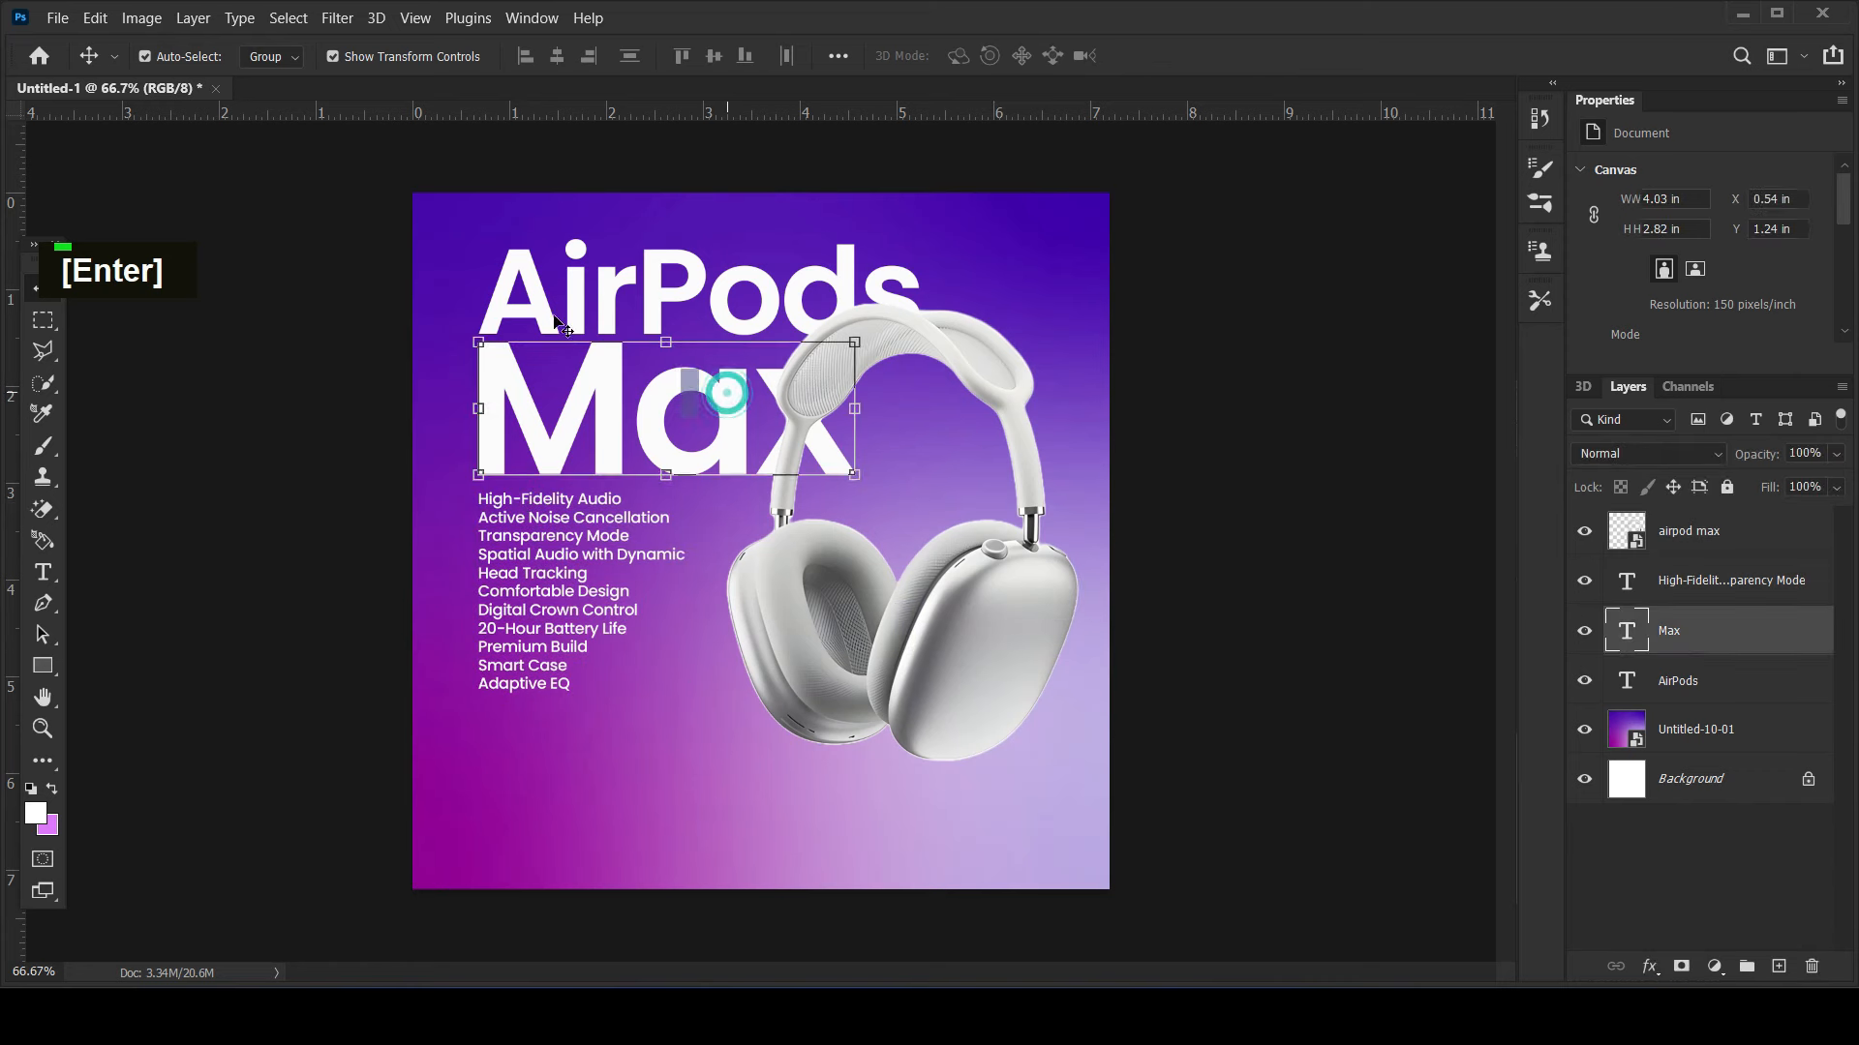
pyautogui.keyDown('shift'); pyautogui.click(581, 261); pyautogui.keyUp('shift')
pyautogui.moveTo(920, 477); pyautogui.dragTo(903, 486)
pyautogui.press('Return')
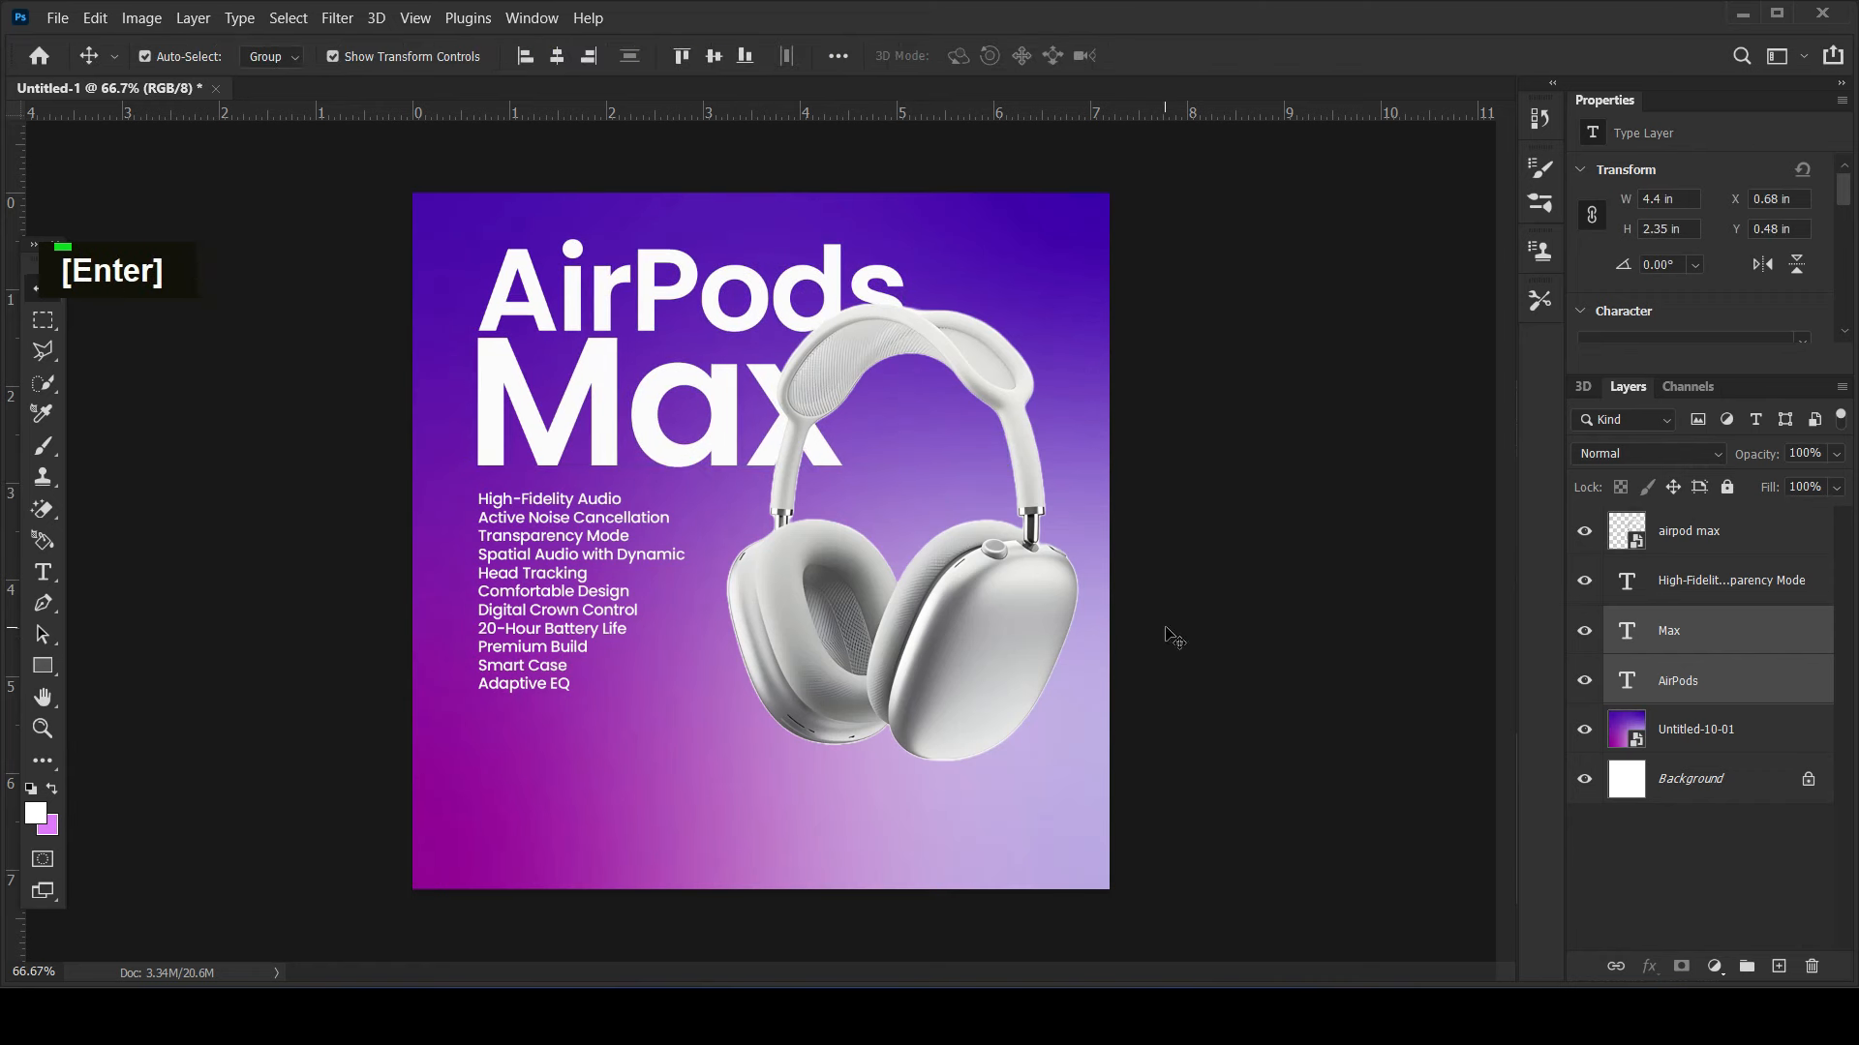
# - Nudge the headphones slightly left and down, and convert their layer to a Smart Object
pyautogui.doubleClick(1002, 663)
pyautogui.moveTo(981, 709); pyautogui.dragTo(967, 718)
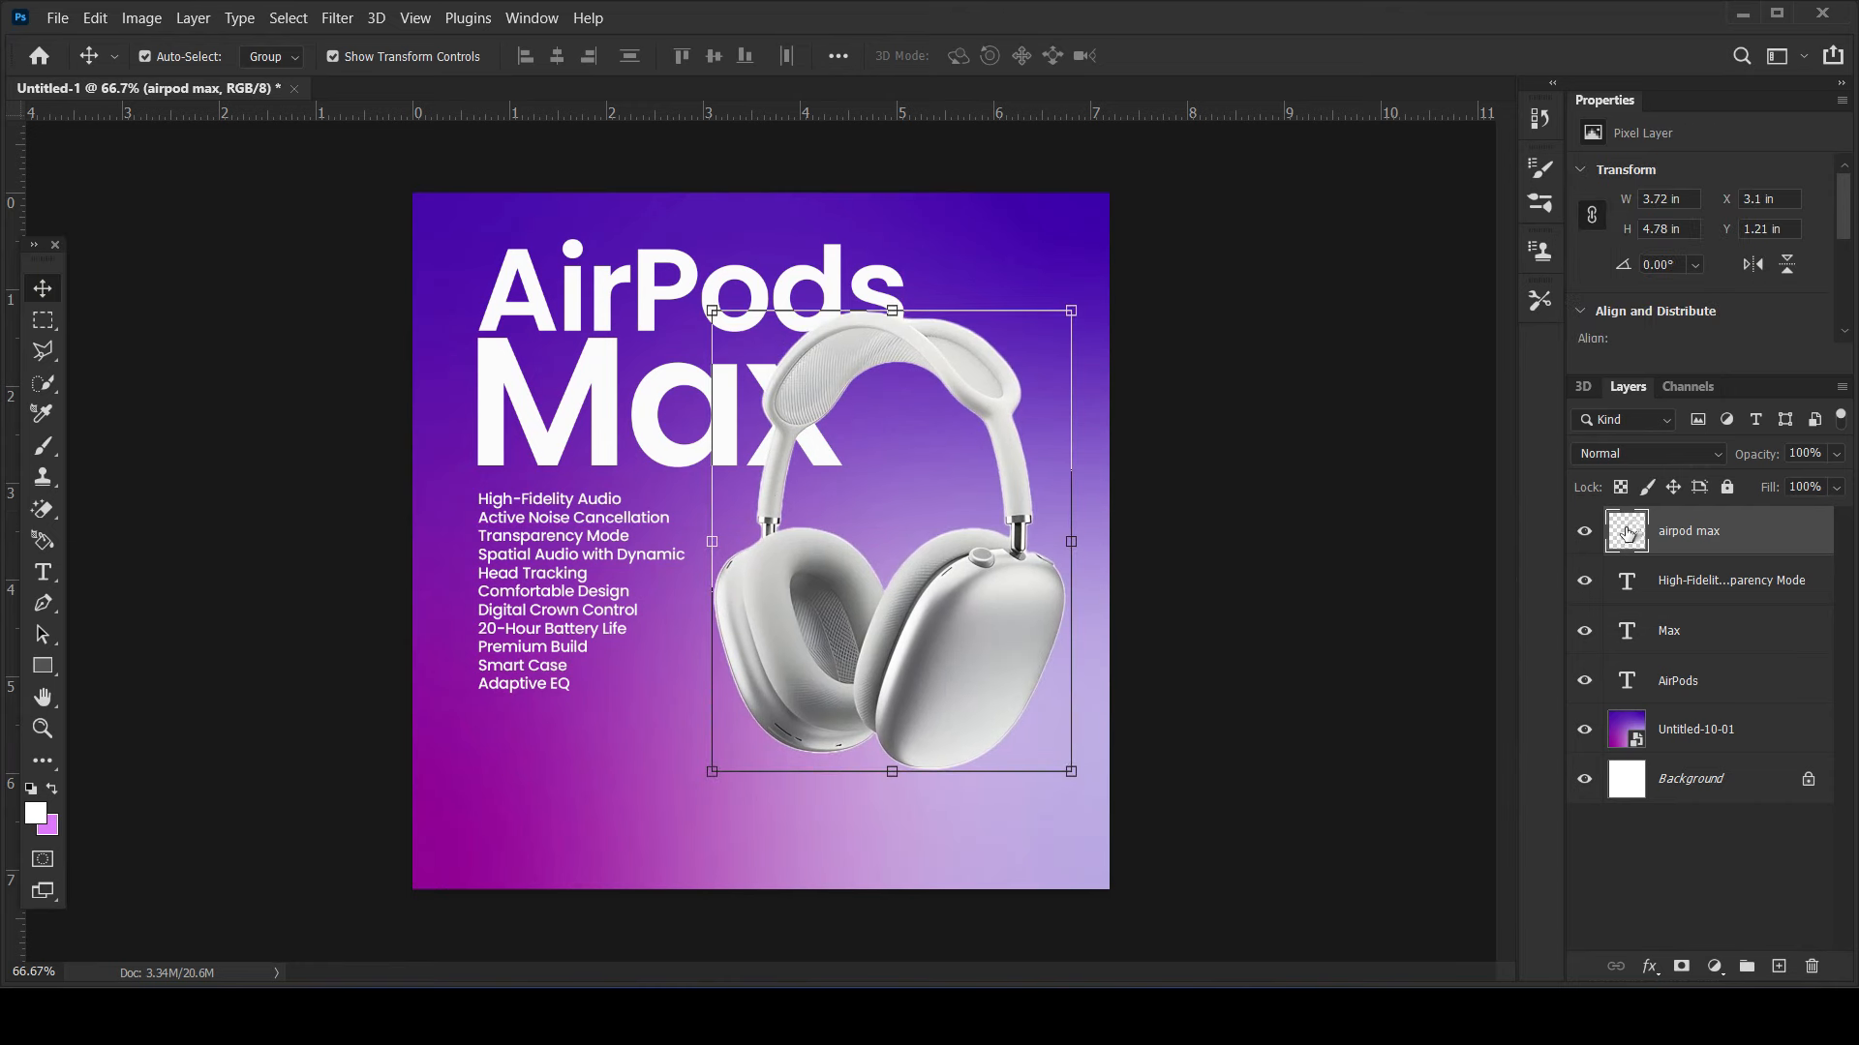
pyautogui.rightClick(1627, 531)
pyautogui.click(1491, 312)
pyautogui.click(1176, 546)
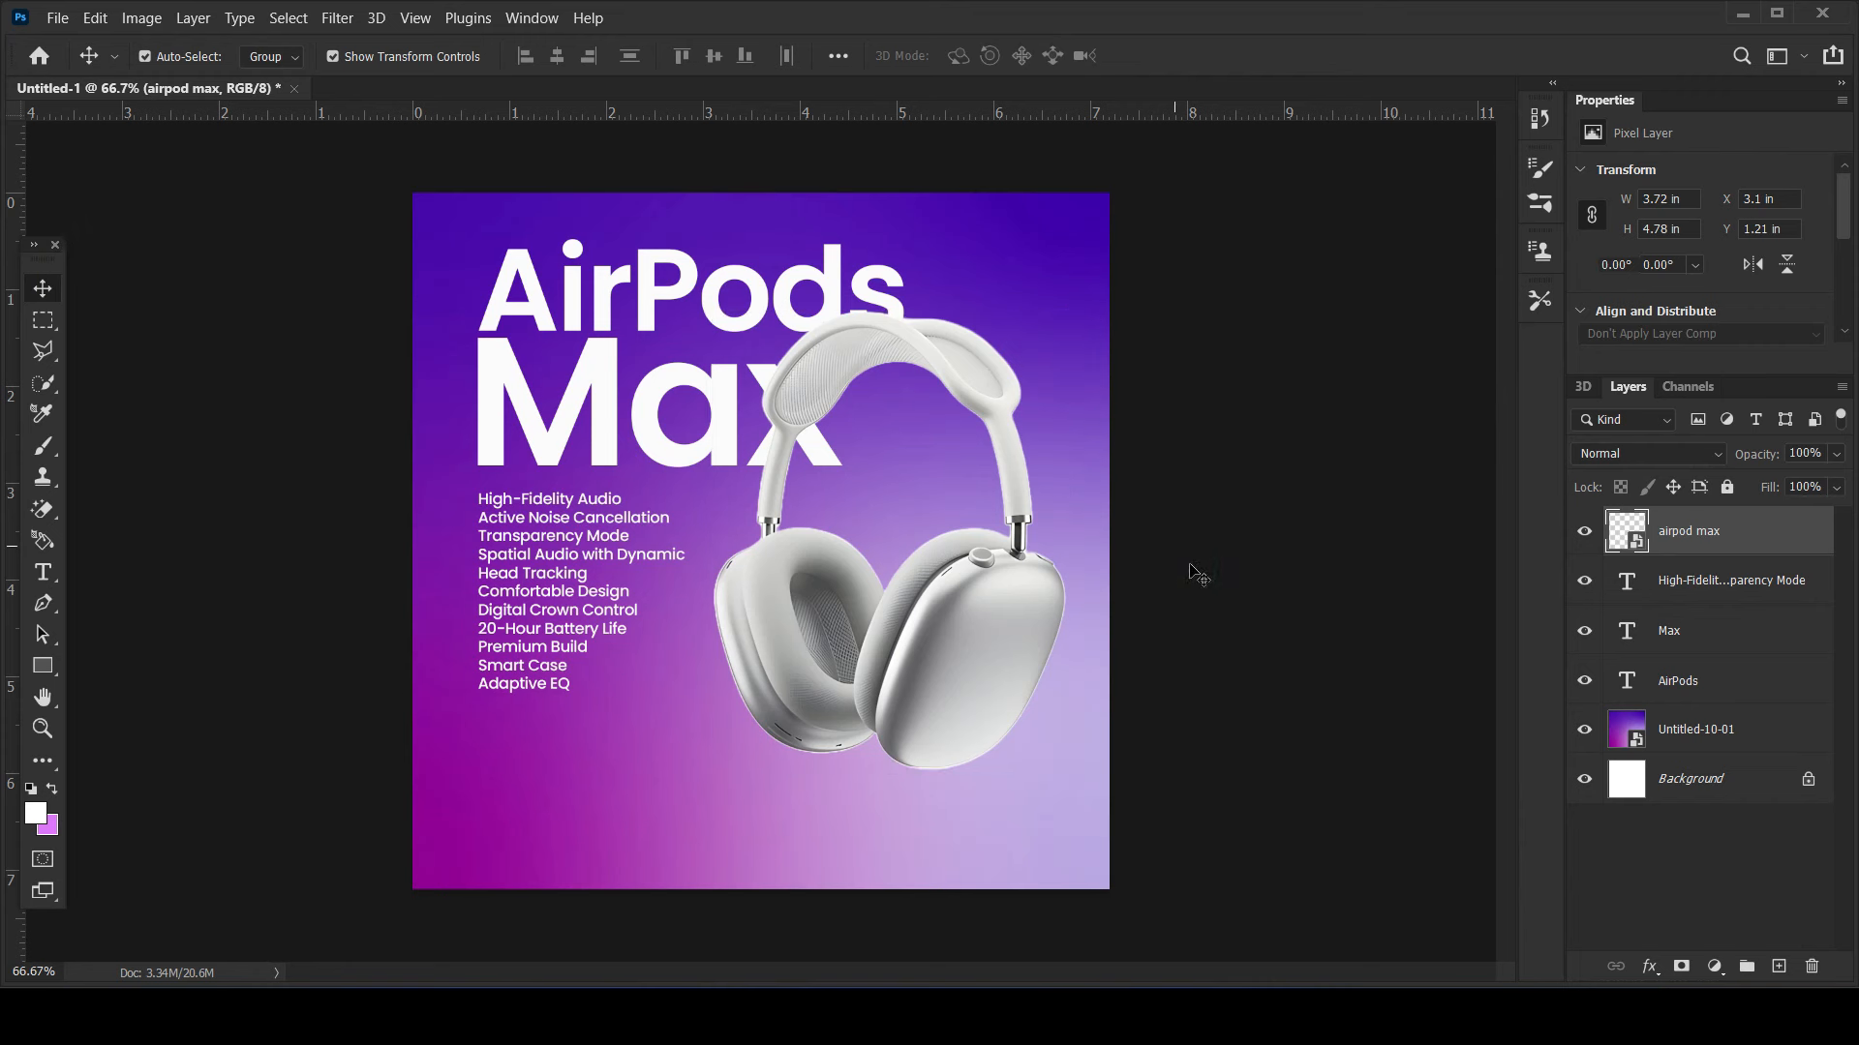
# - Add a layer above the gradient background and paint a soft pink spot with a smaller 90 px white spot in its centre
pyautogui.click(1074, 303)
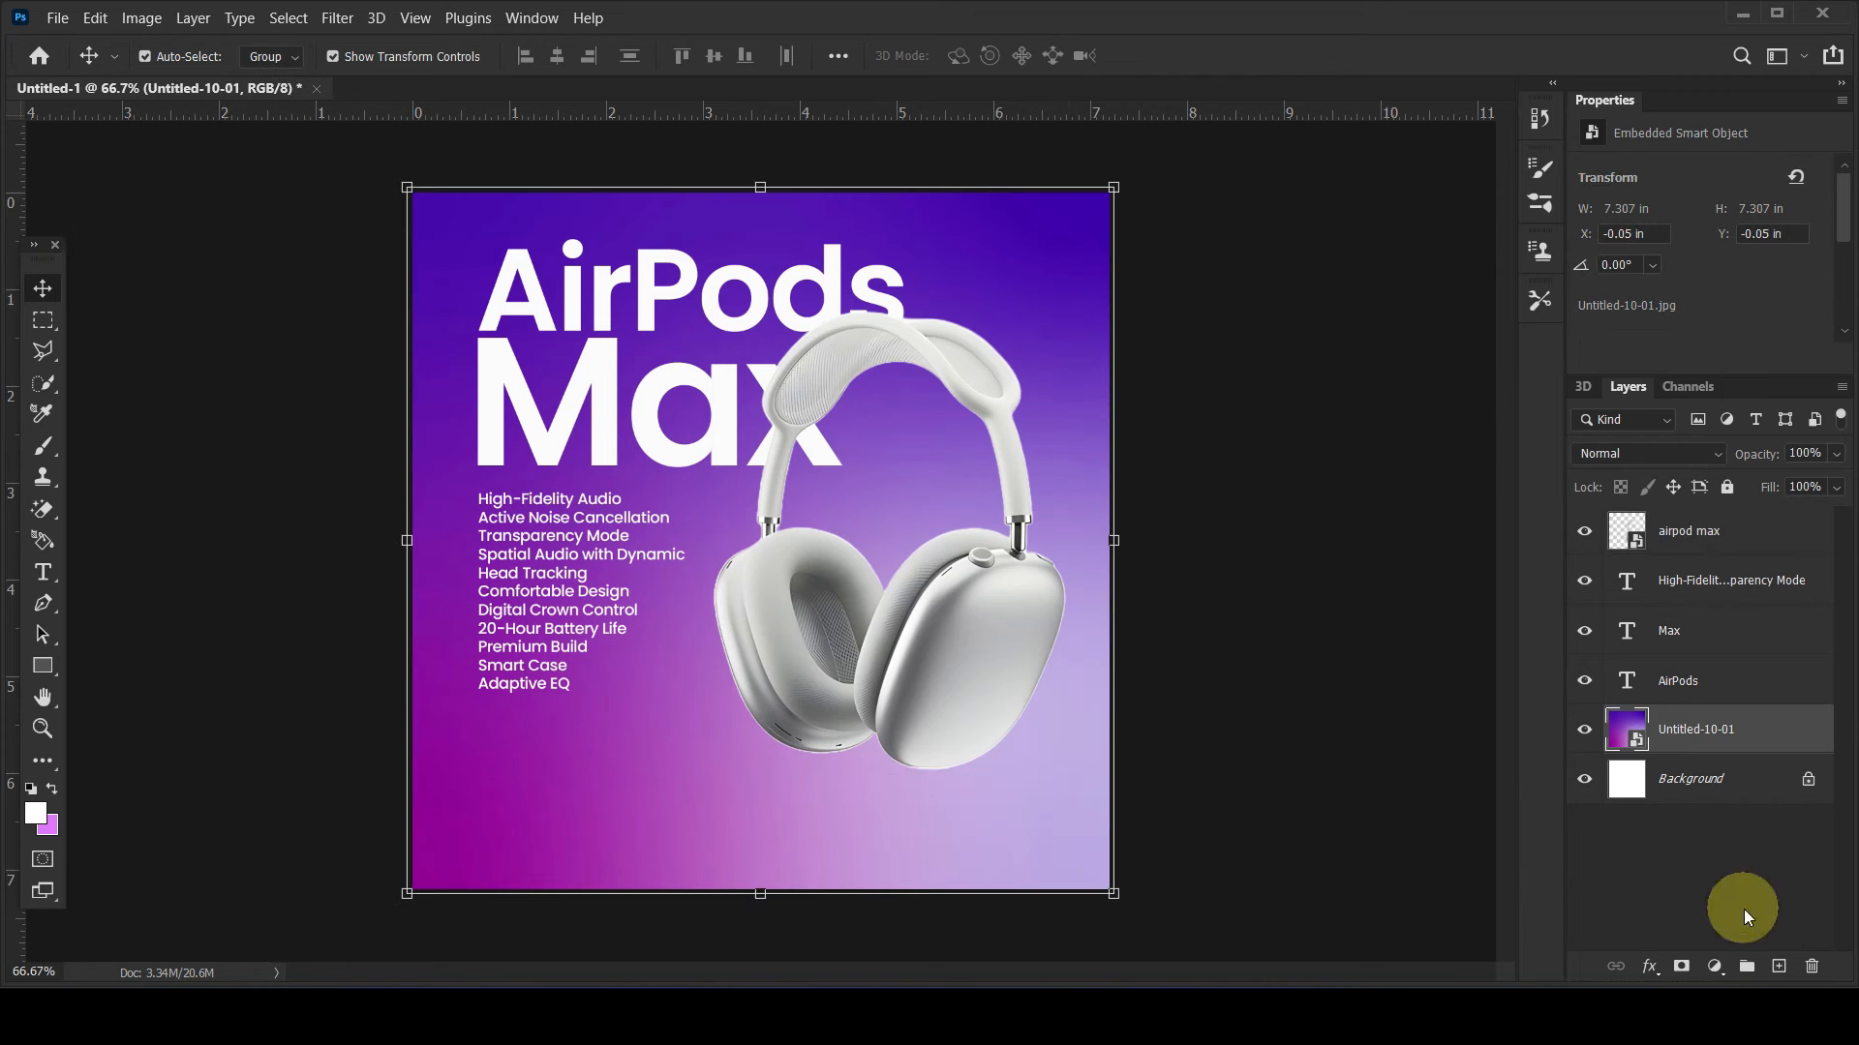
pyautogui.click(1779, 967)
pyautogui.click(42, 446)
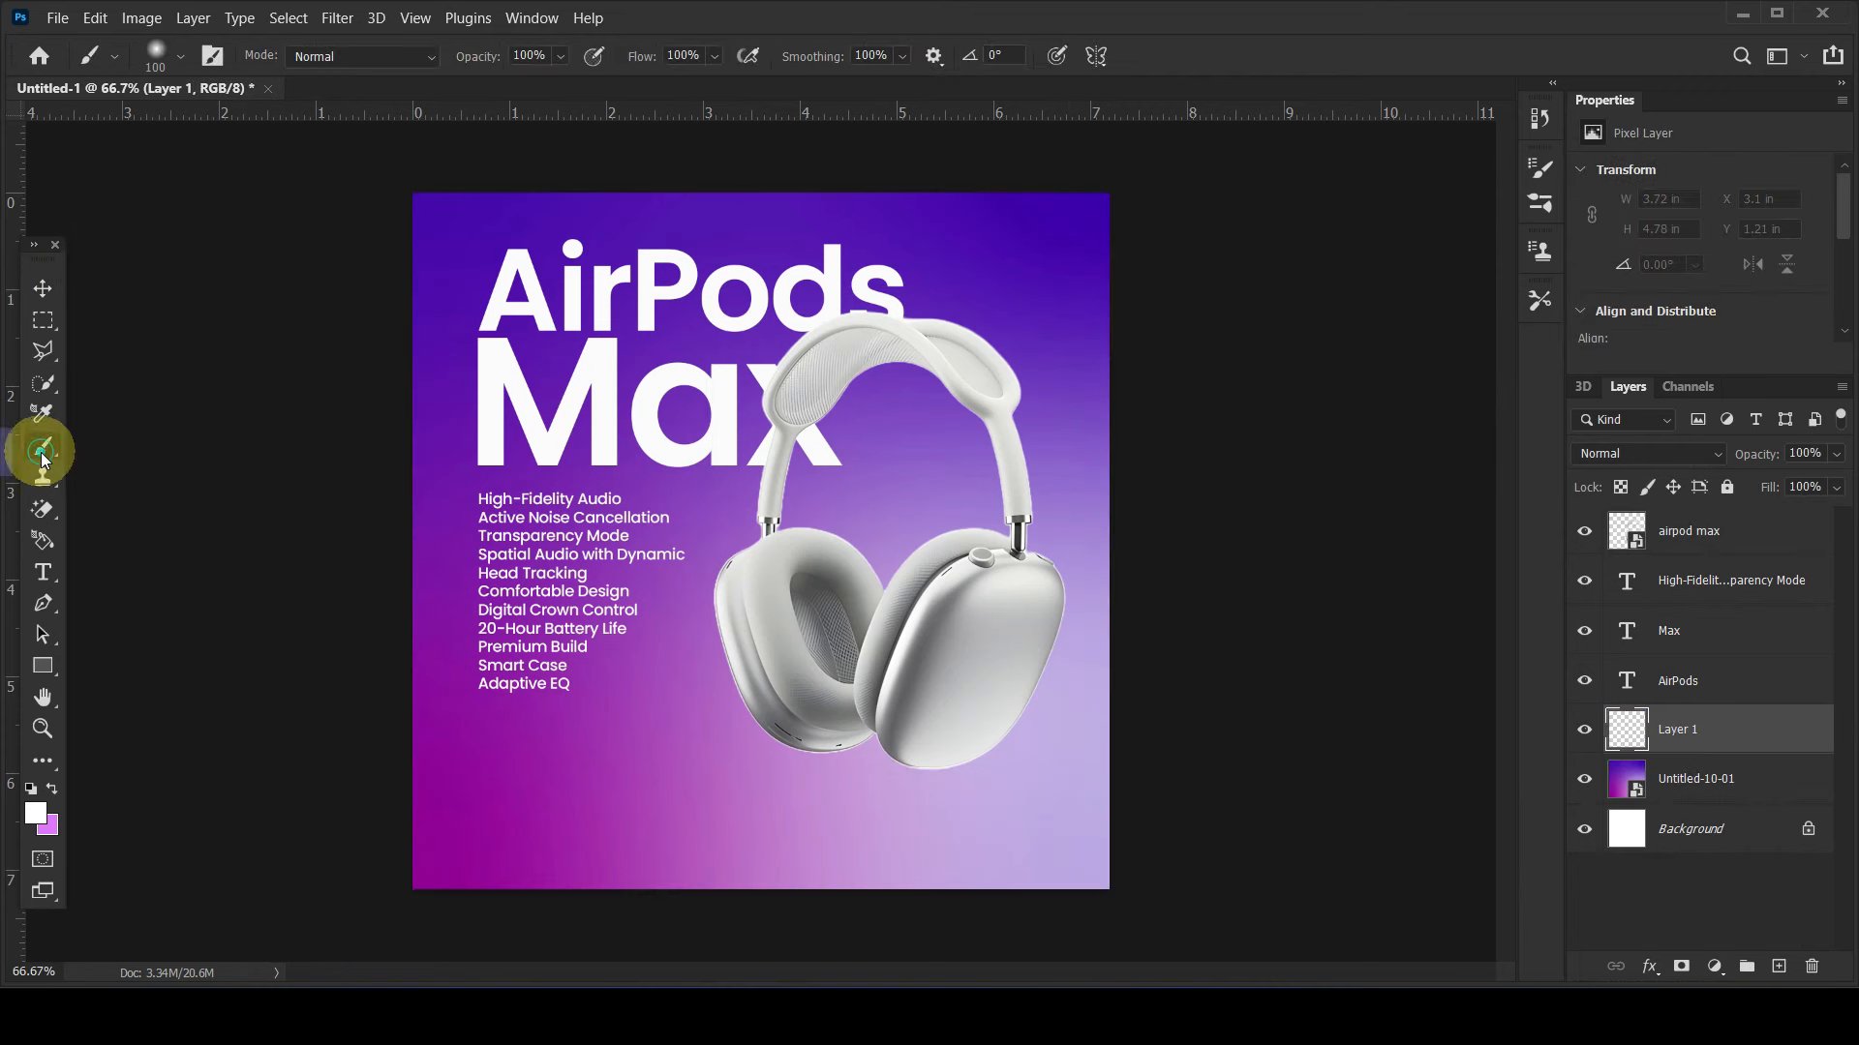
pyautogui.click(52, 787)
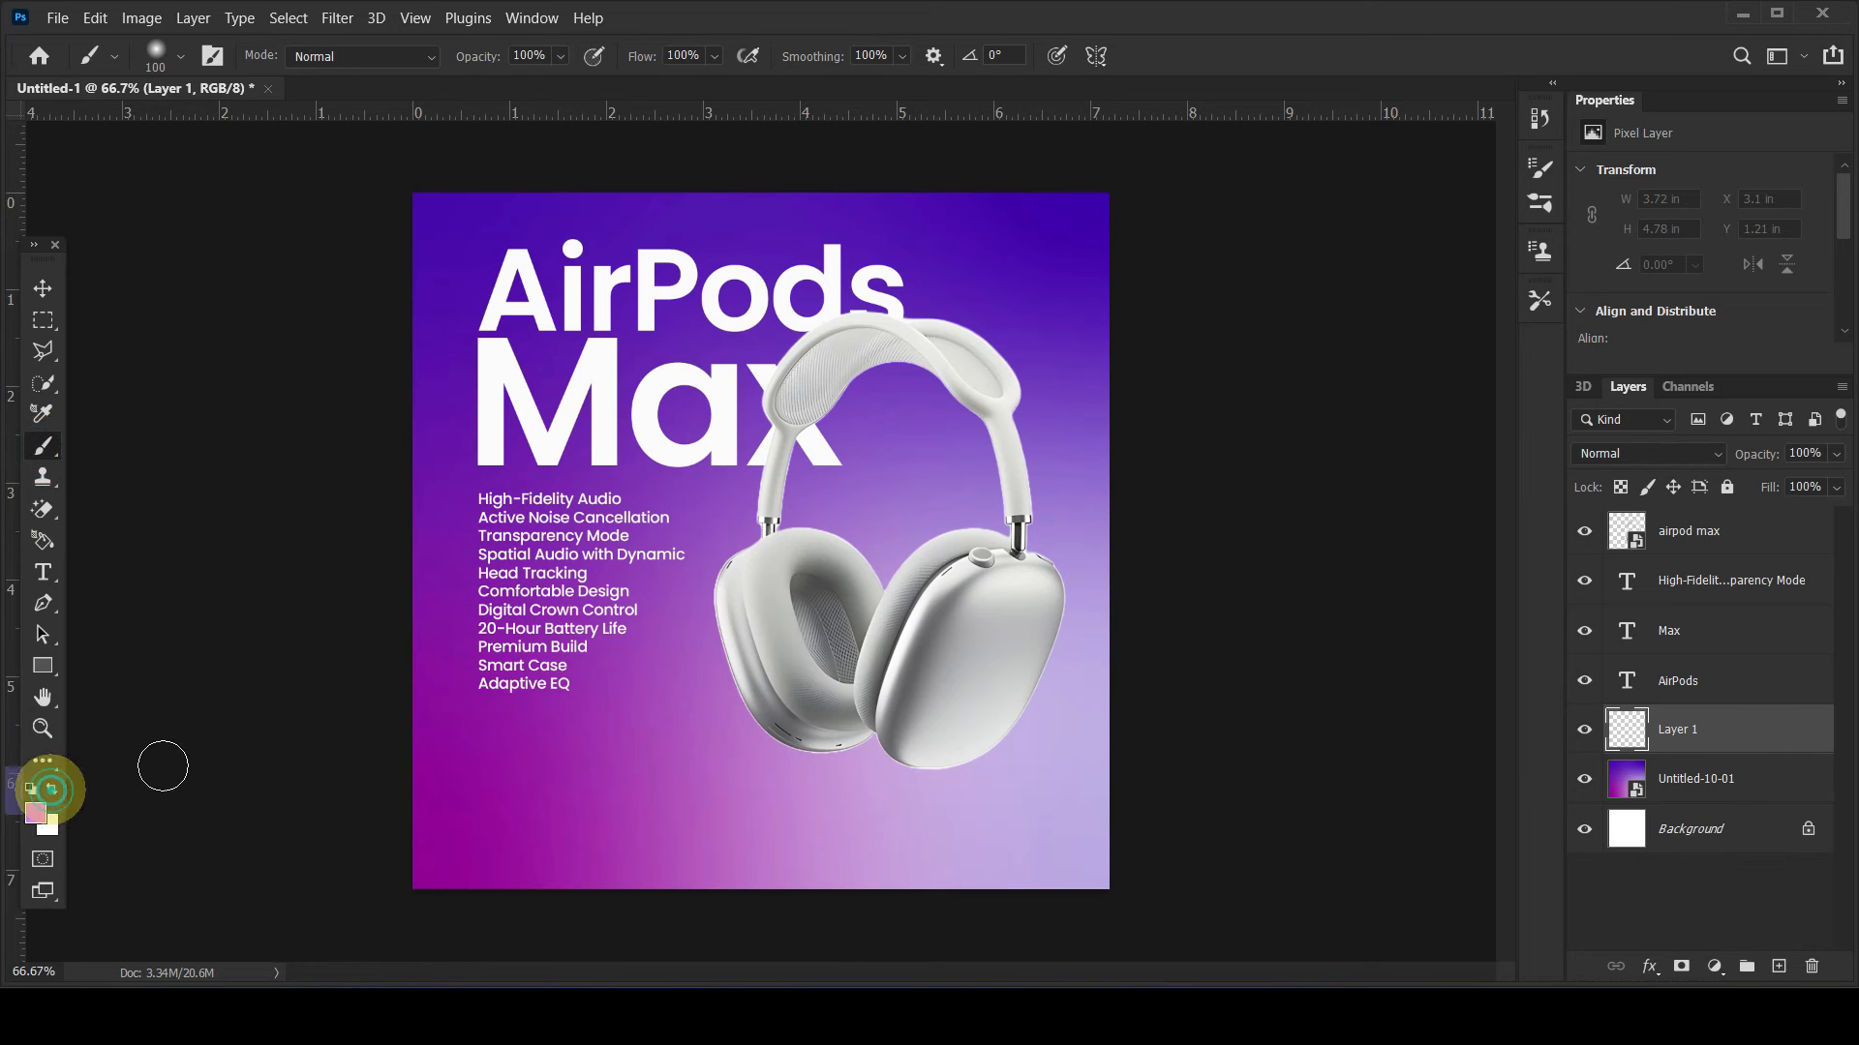
pyautogui.click(670, 678)
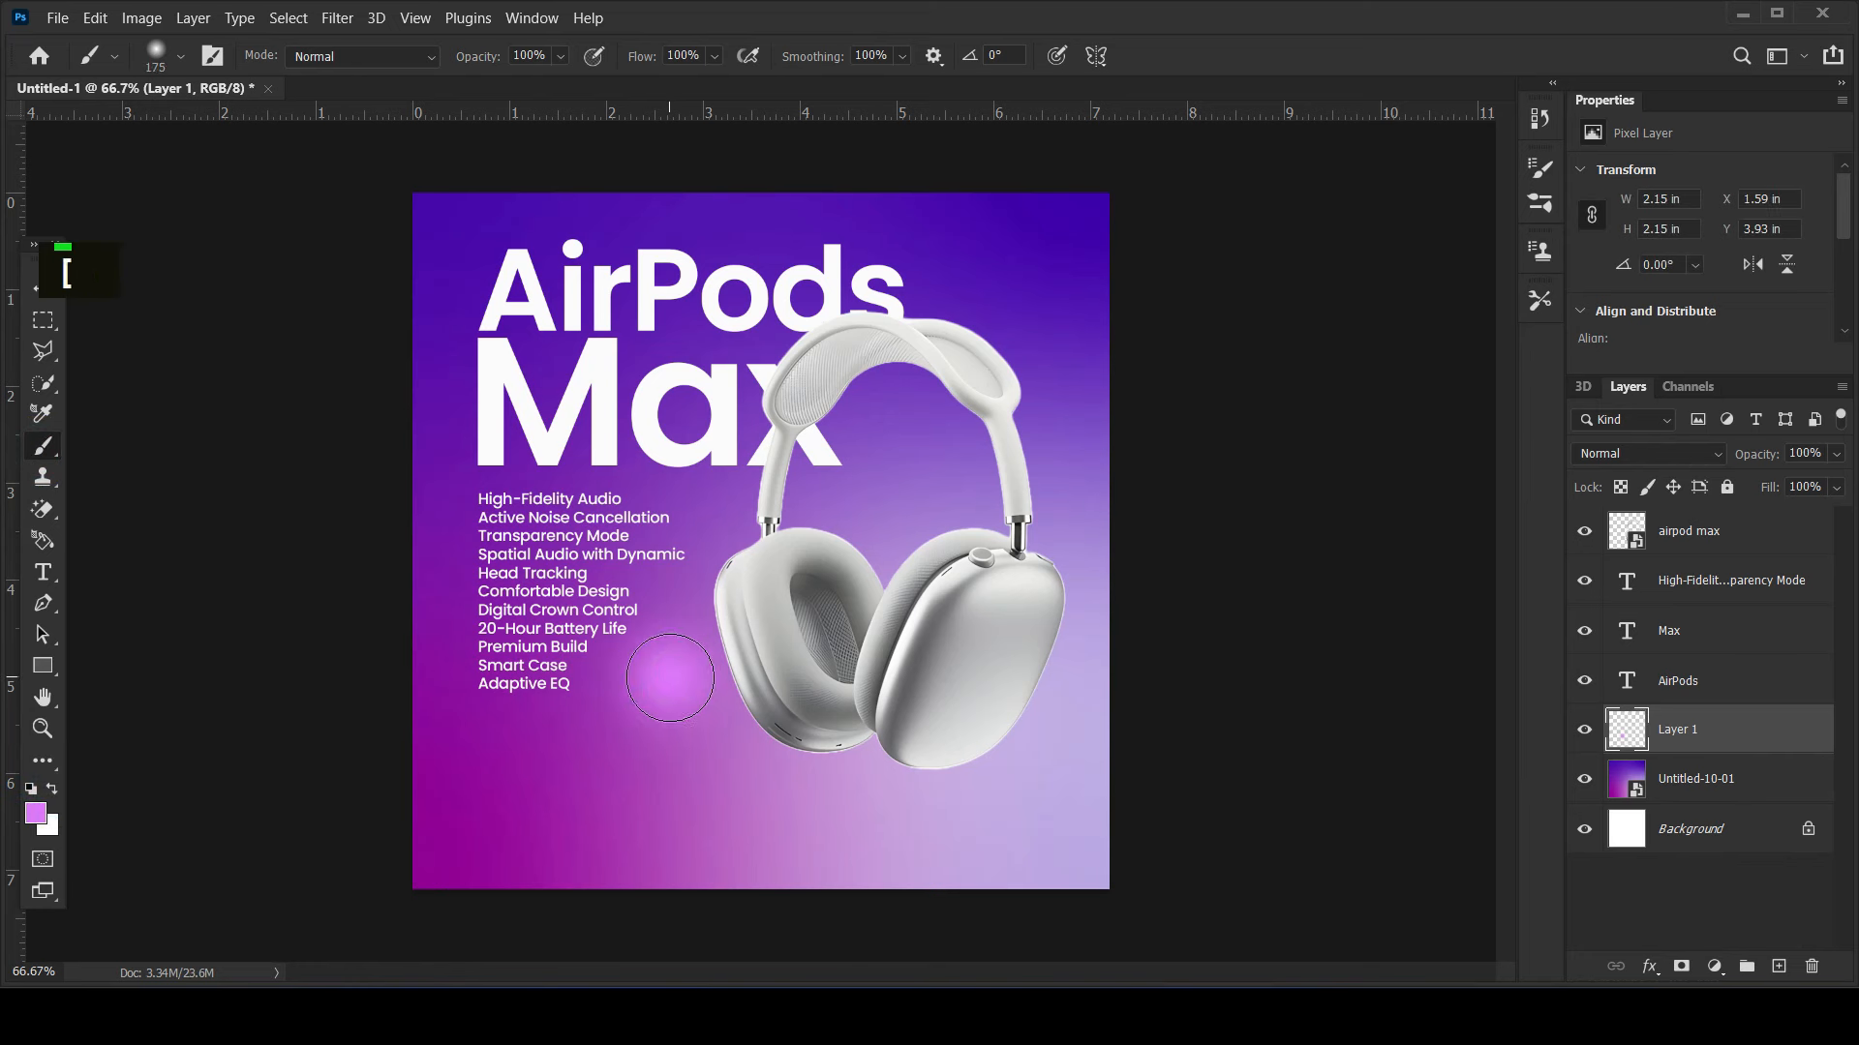
pyautogui.press('x')
pyautogui.click(670, 678)
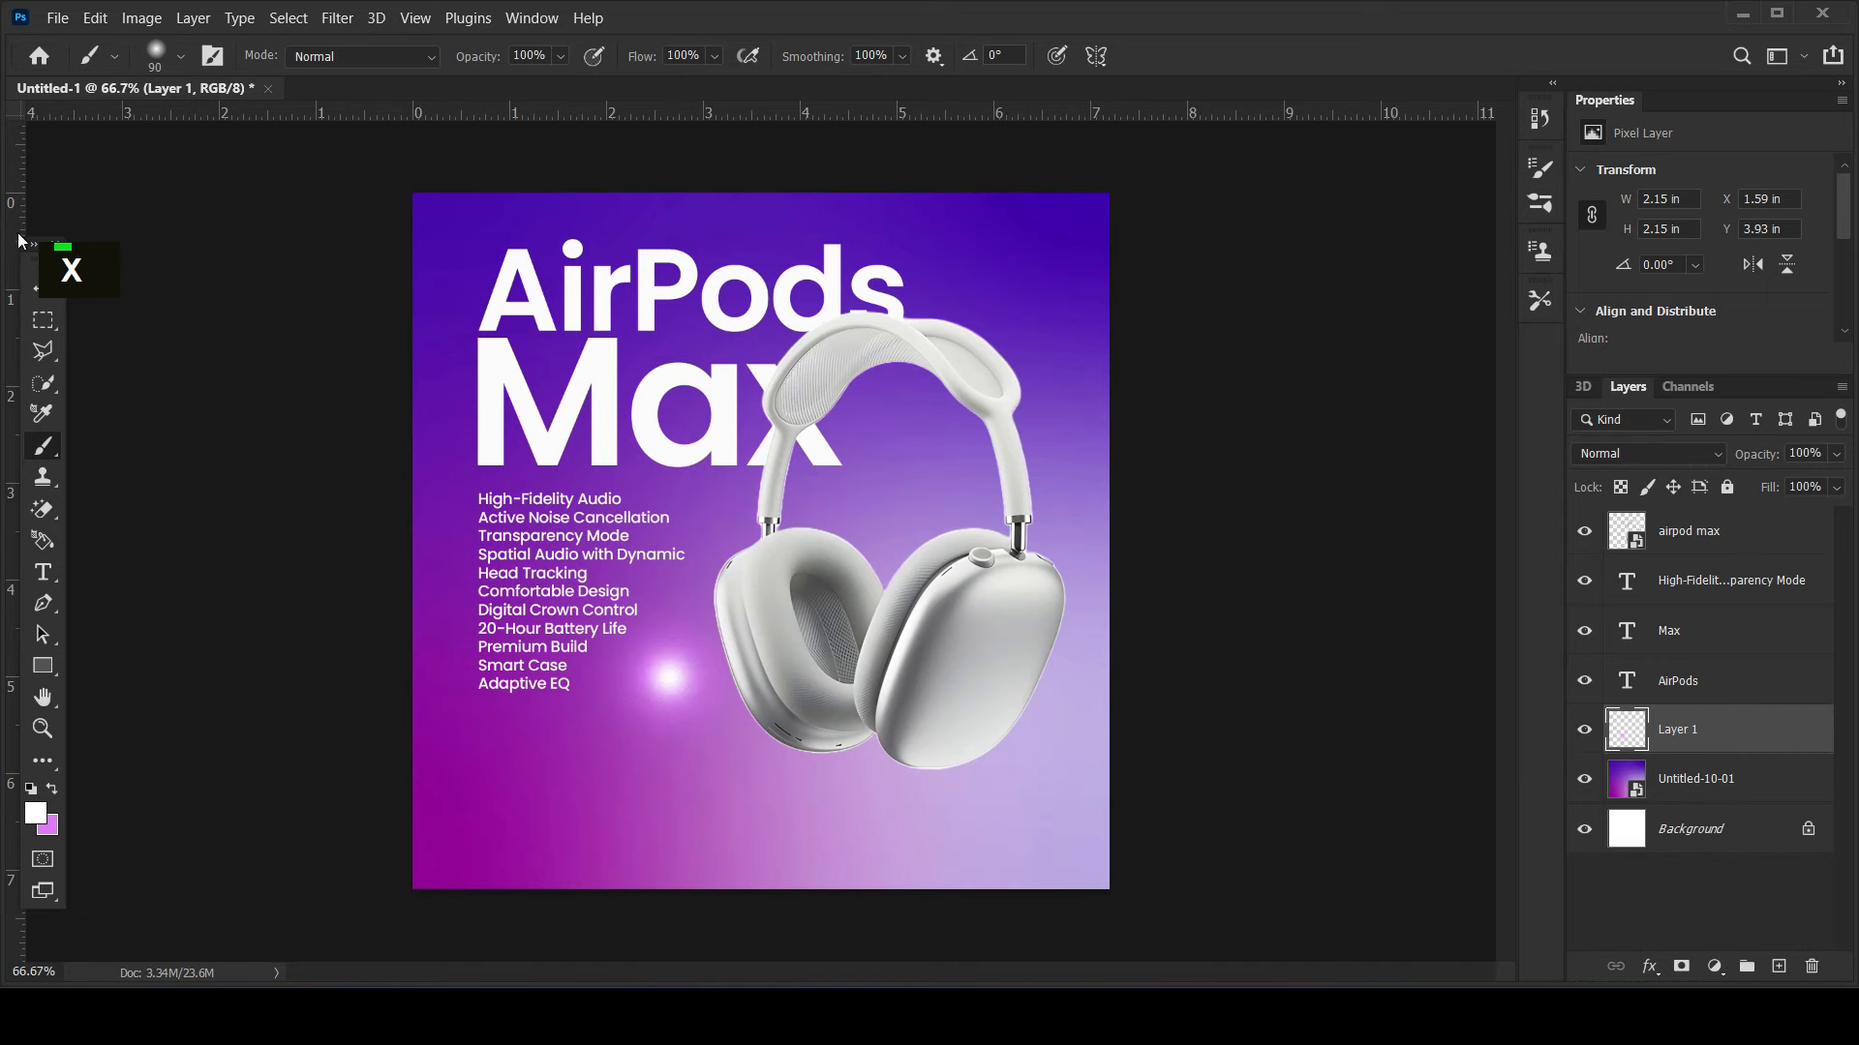
# - Enlarge the painted glow to about 15.4 in wide and centre it behind the headphones
pyautogui.click(39, 288)
pyautogui.moveTo(767, 574); pyautogui.dragTo(1182, 161)
pyautogui.moveTo(699, 659); pyautogui.dragTo(871, 540)
pyautogui.keyDown('alt'); pyautogui.scroll(-7, 1012, 602); pyautogui.keyUp('alt')
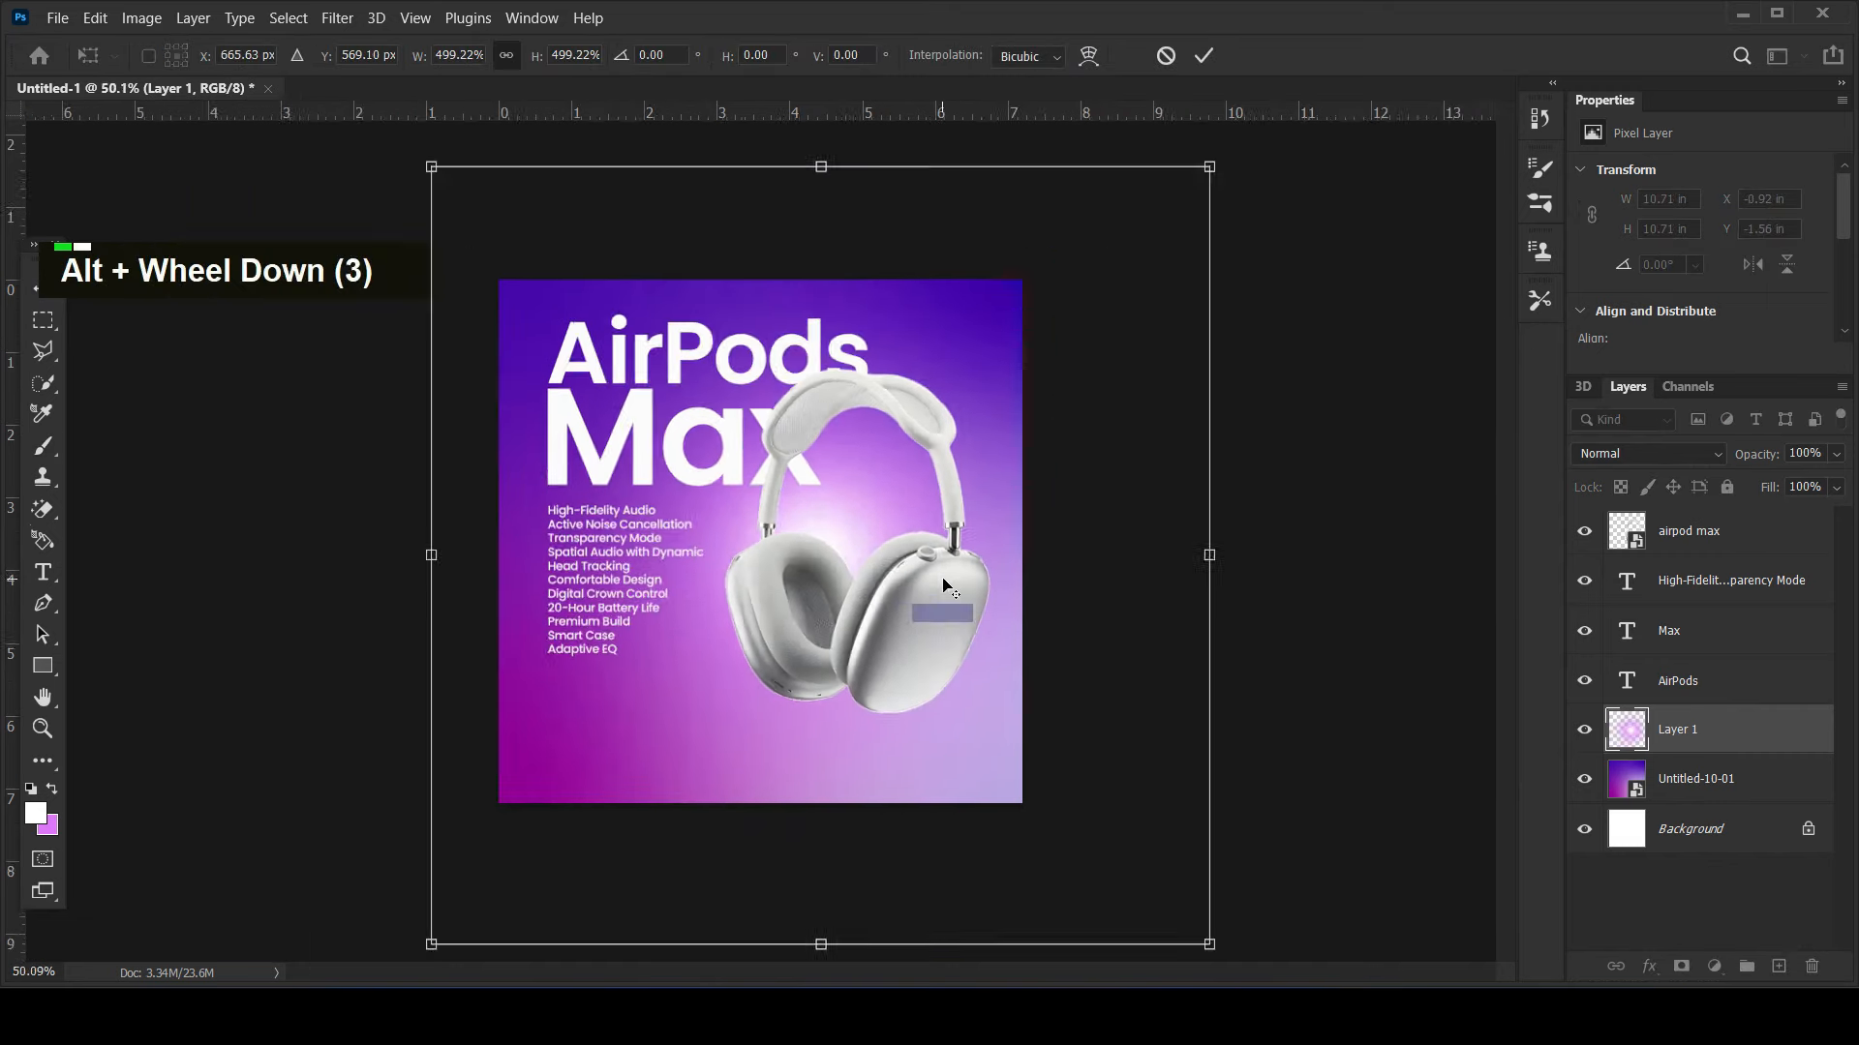
pyautogui.moveTo(1057, 295); pyautogui.dragTo(1196, 167)
pyautogui.moveTo(831, 514); pyautogui.dragTo(866, 503)
pyautogui.press('Return')
pyautogui.keyDown('alt'); pyautogui.scroll(7, 868, 501); pyautogui.keyUp('alt')
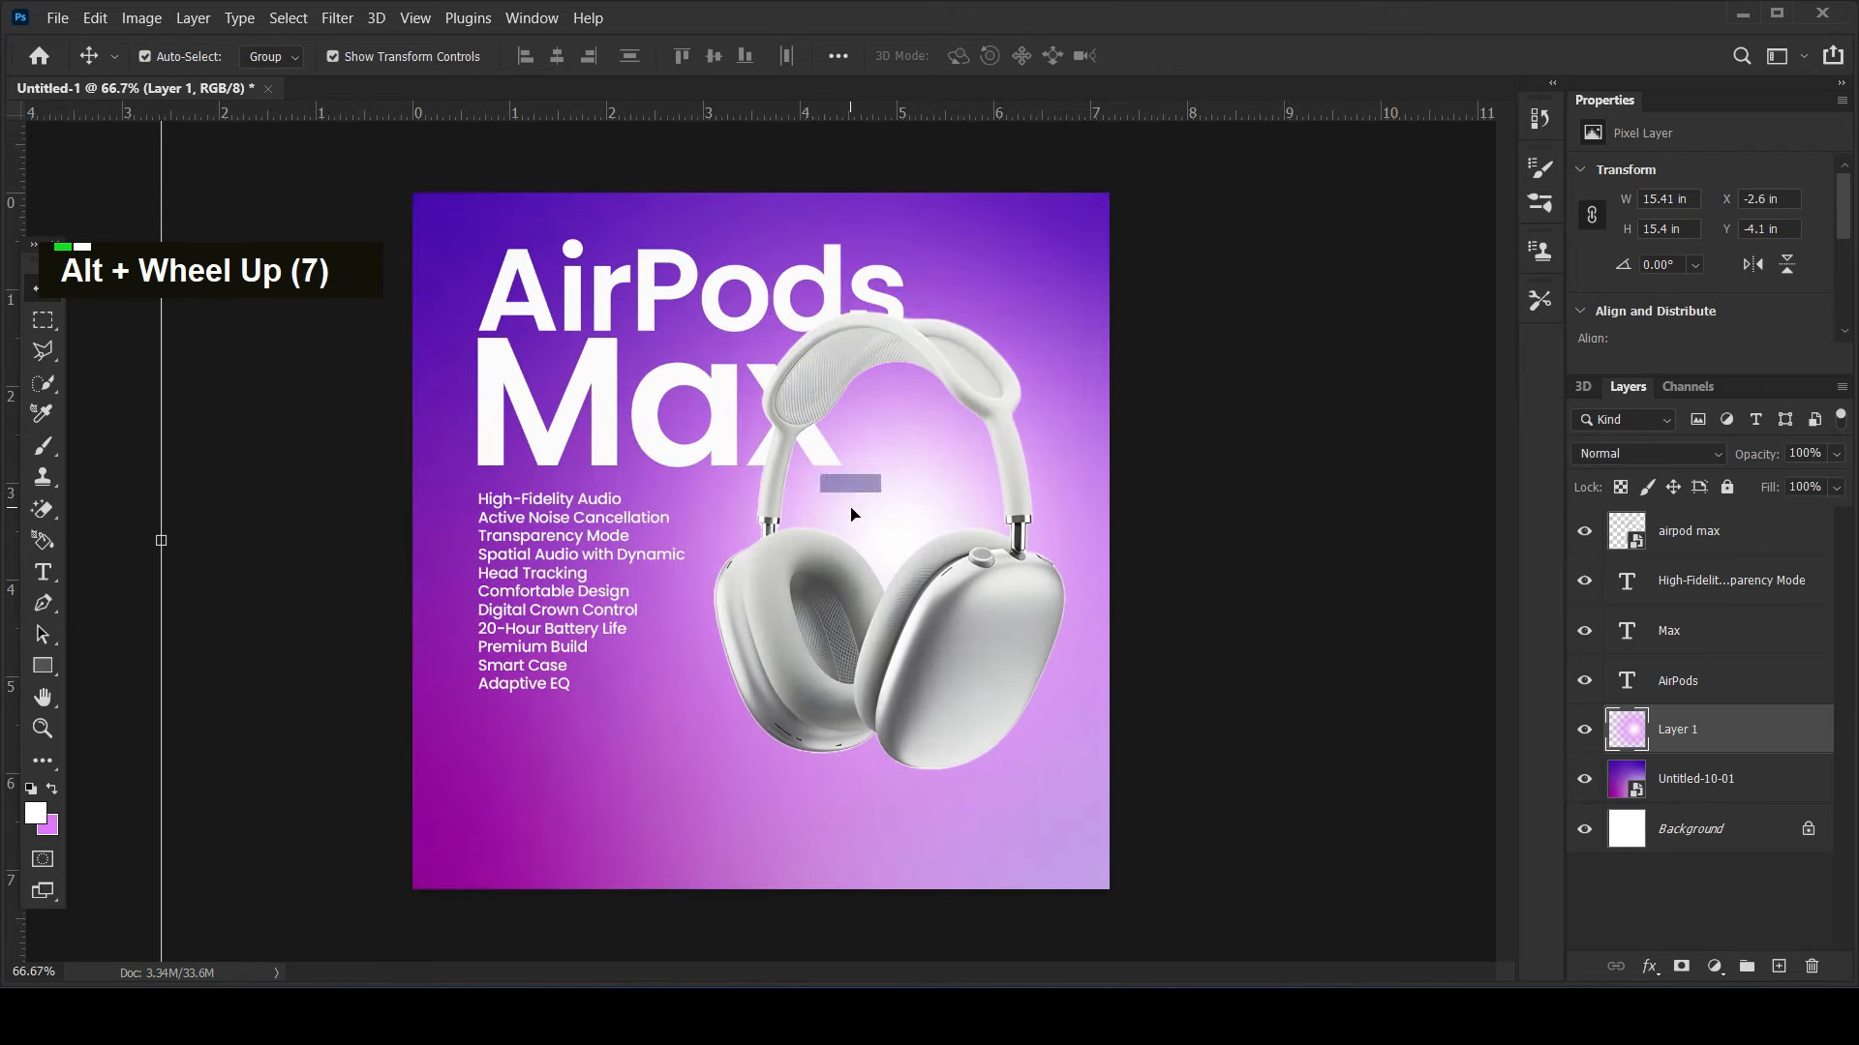
pyautogui.click(1410, 577)
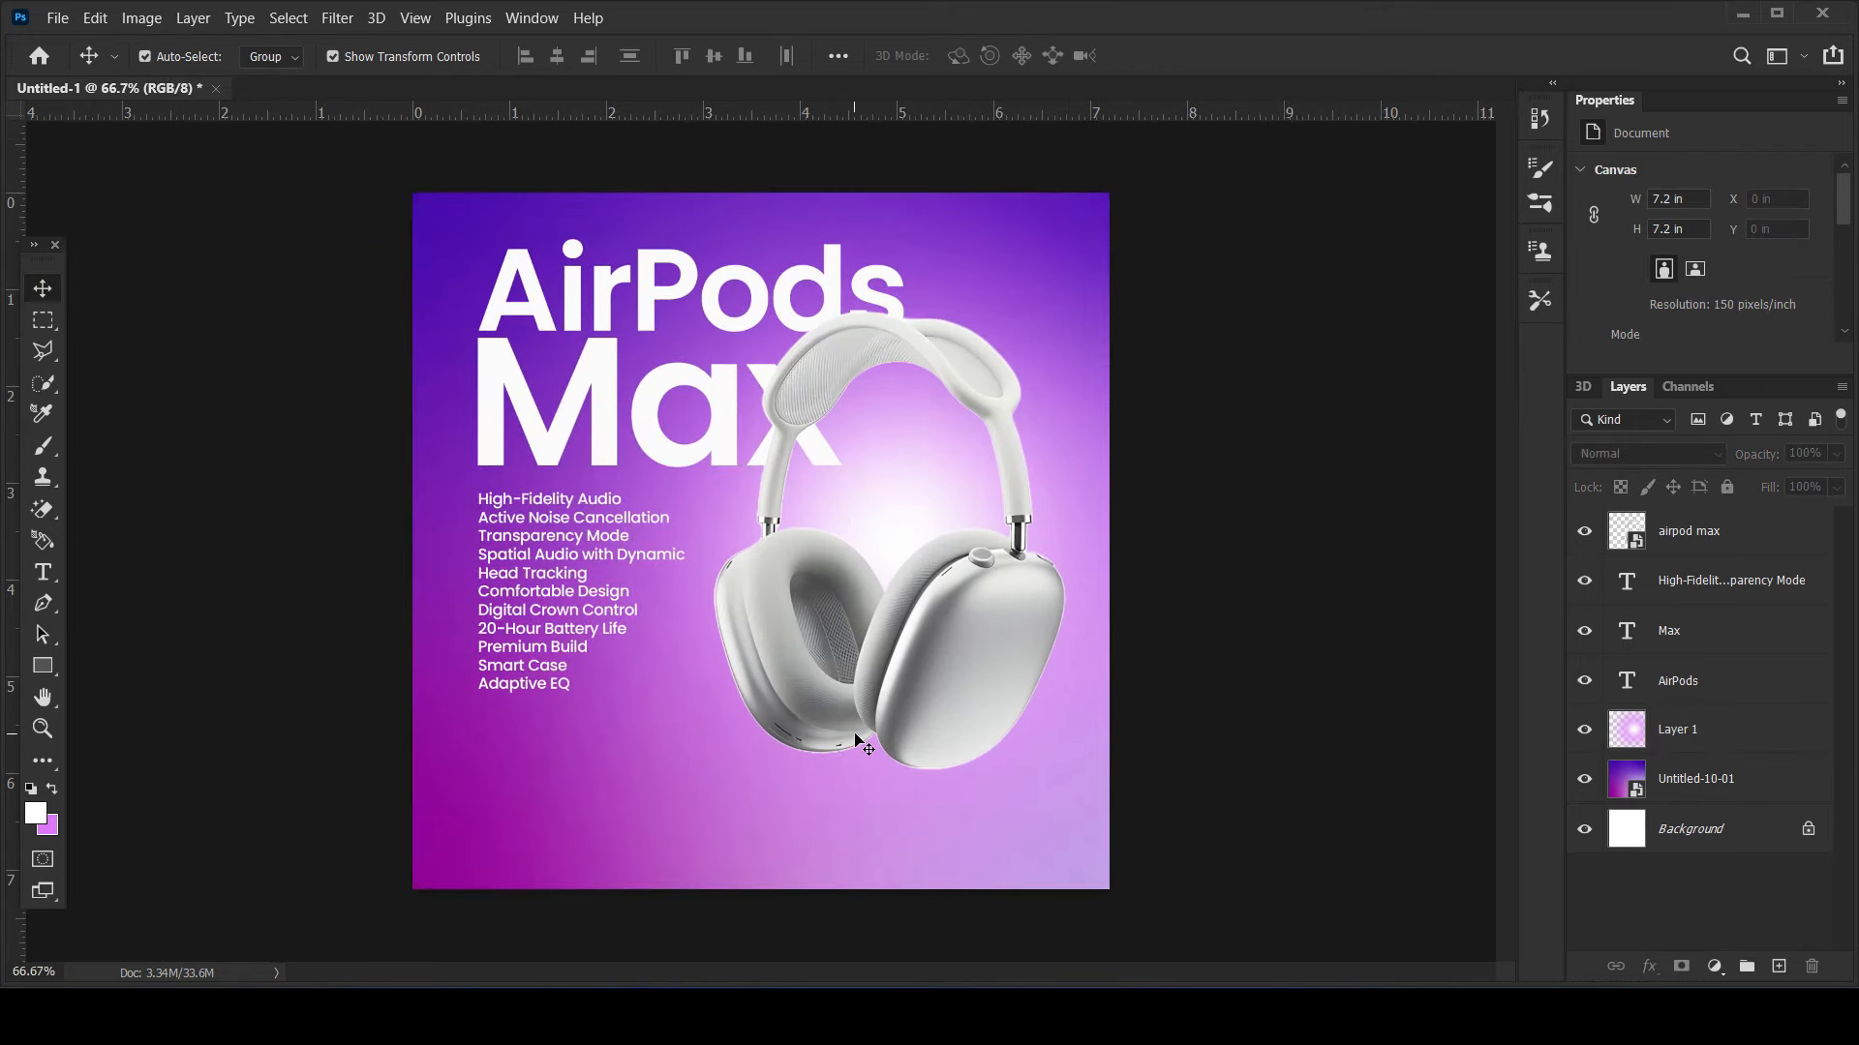
# - Duplicate the headphone layer
pyautogui.keyDown('alt'); pyautogui.scroll(4, 883, 498); pyautogui.keyUp('alt')
pyautogui.moveTo(788, 308); pyautogui.dragTo(764, 475)
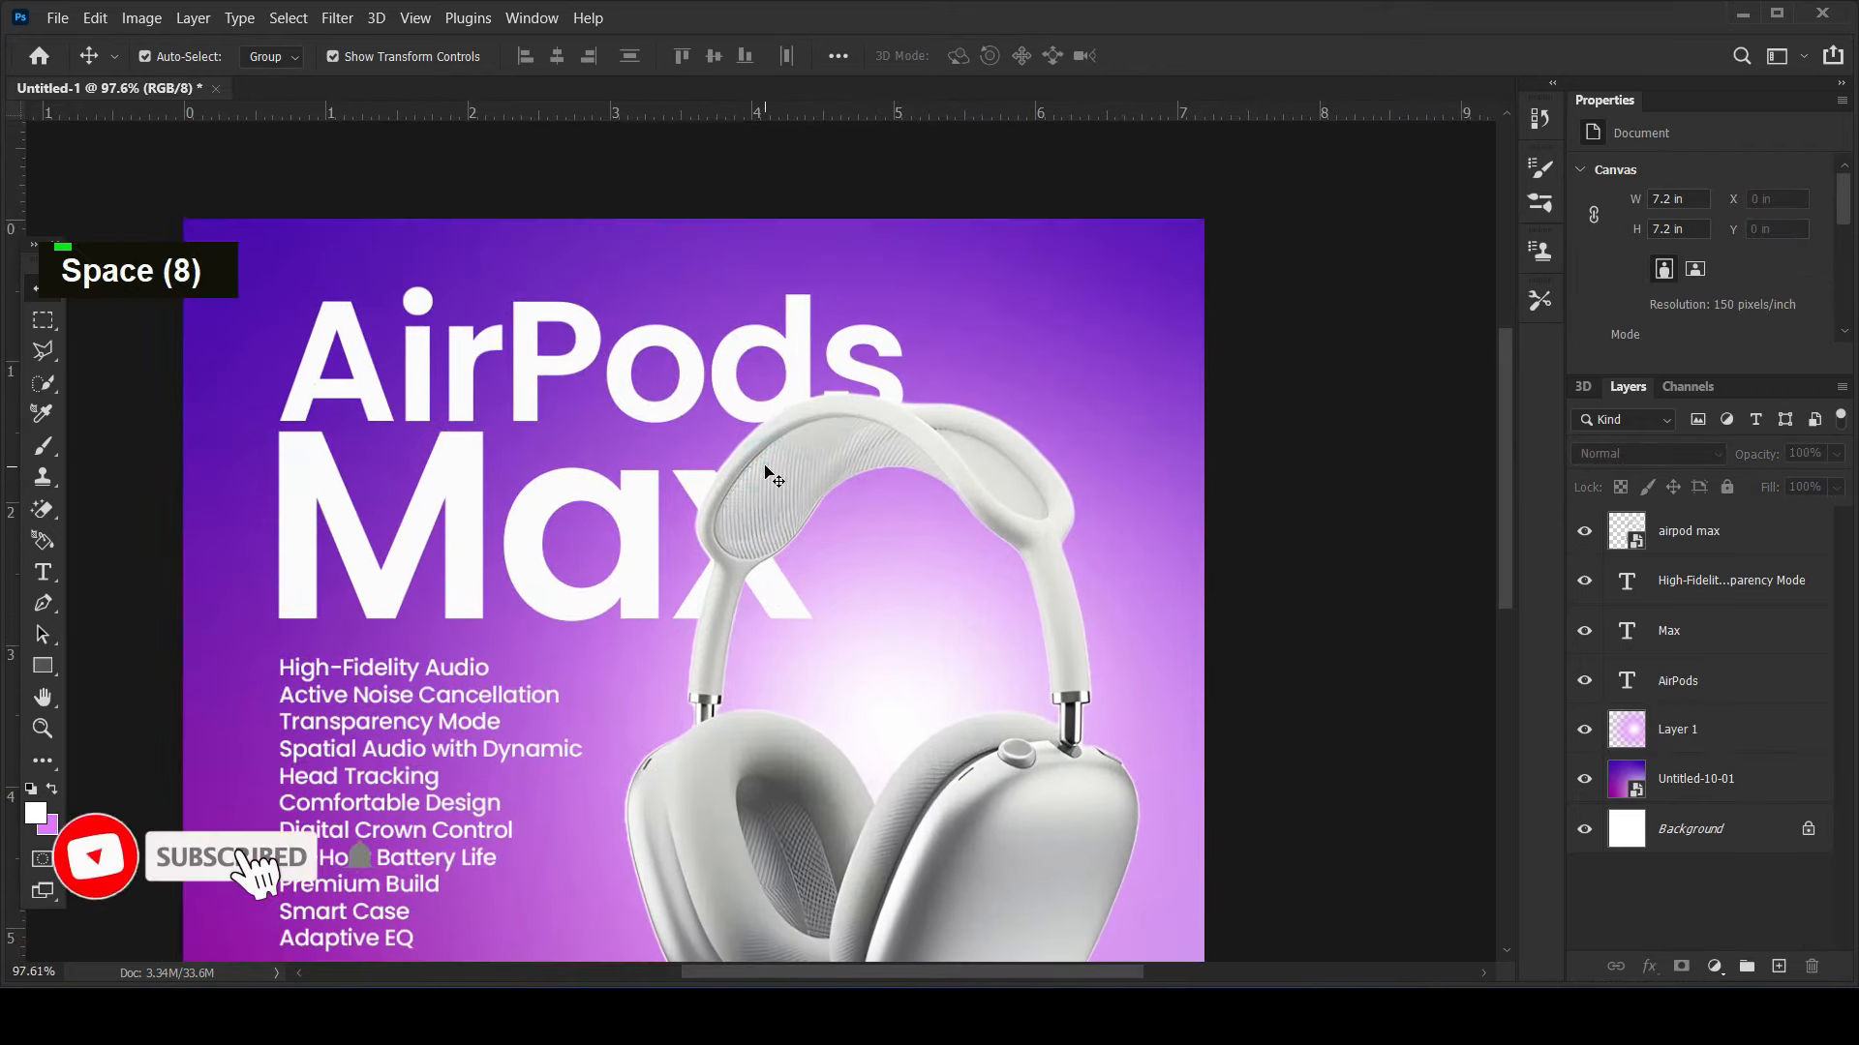
pyautogui.click(771, 480)
pyautogui.keyDown('alt'); pyautogui.scroll(-1, 773, 482); pyautogui.keyUp('alt')
pyautogui.keyDown('alt'); pyautogui.scroll(-1, 773, 480); pyautogui.keyUp('alt')
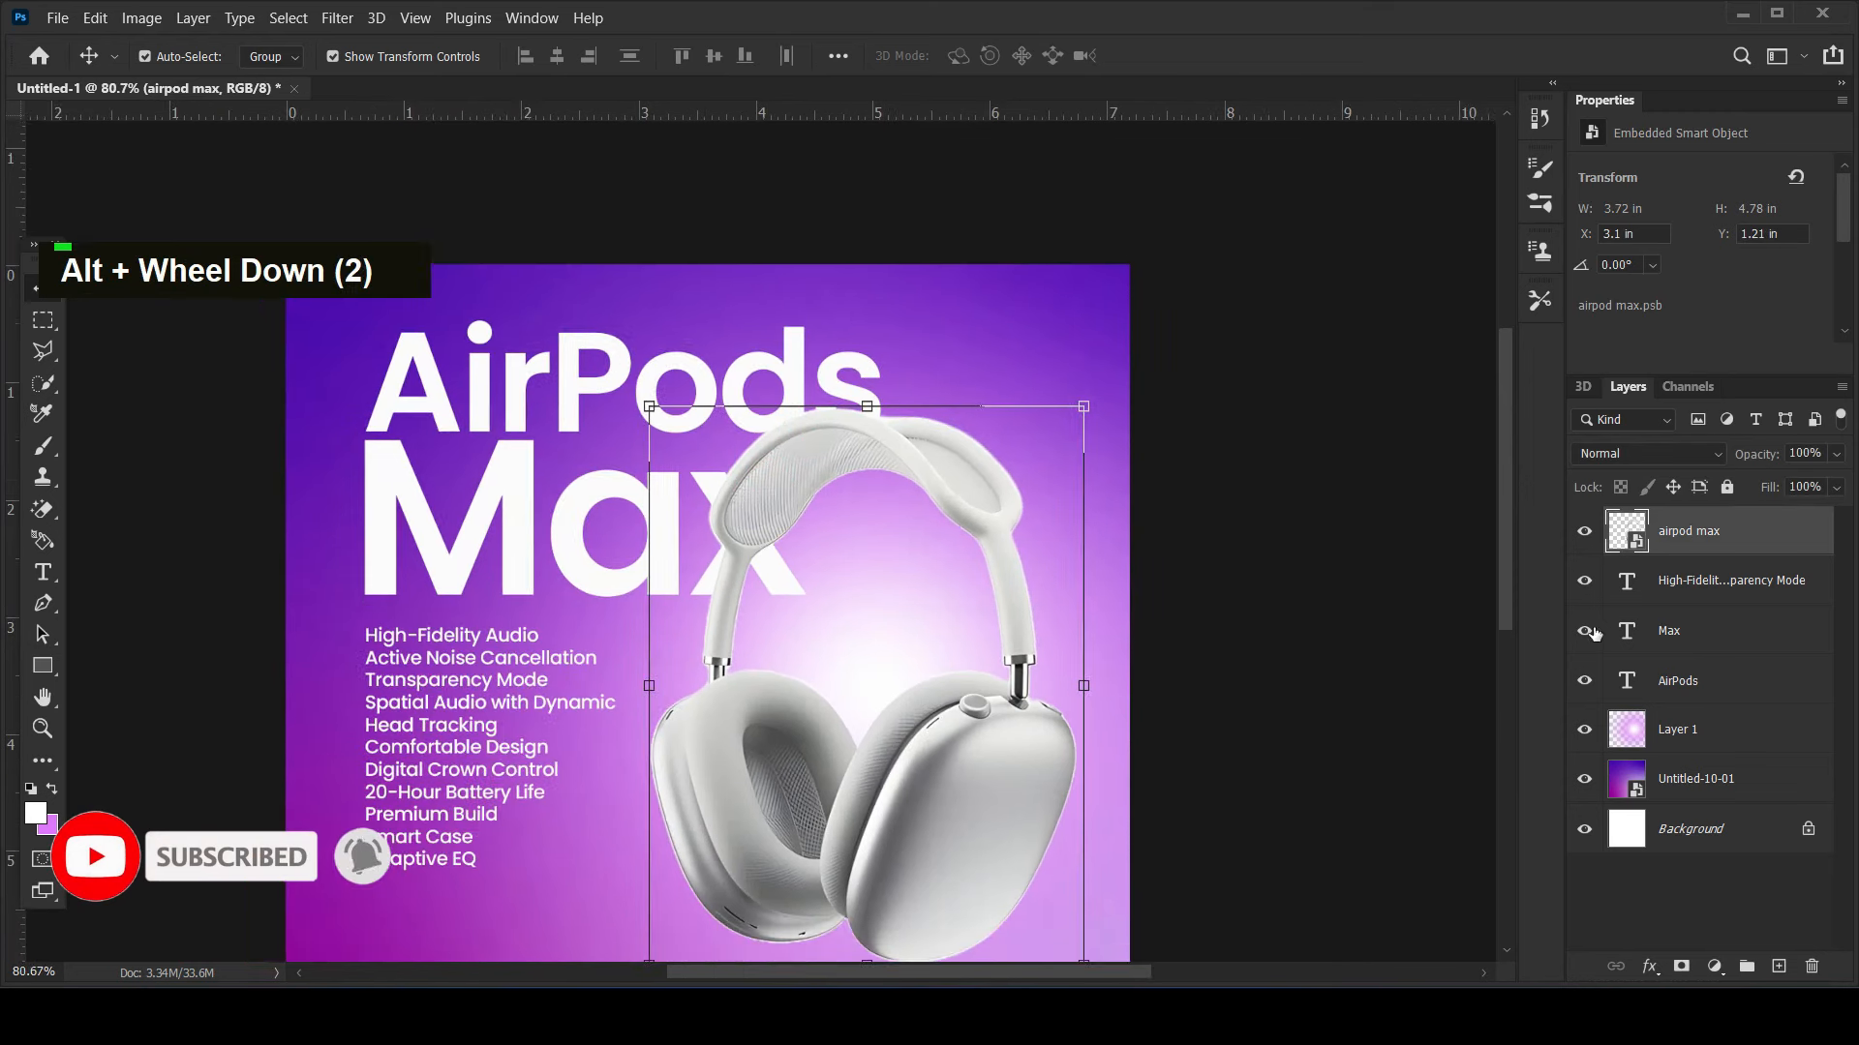
pyautogui.hotkey('ctrl', 'j')
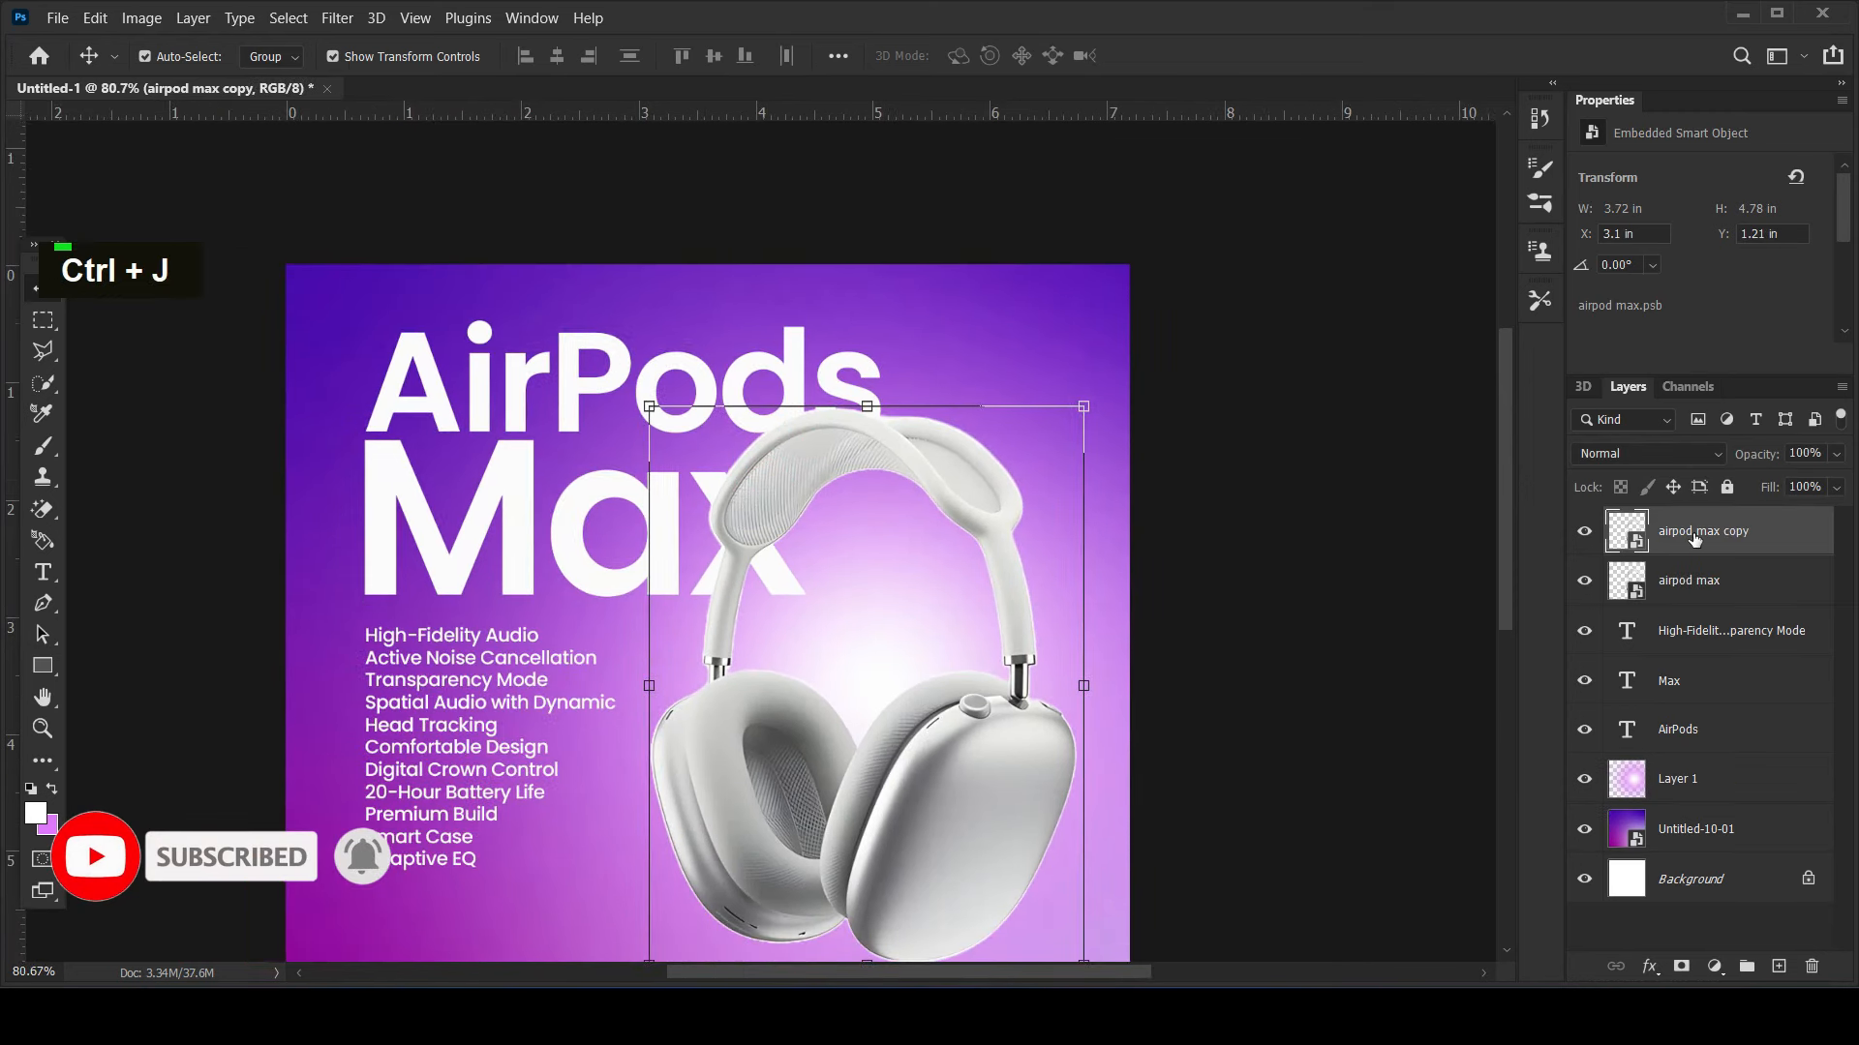
# - Apply a black (000000) Color Overlay to the lower headphone layer
pyautogui.click(1738, 591)
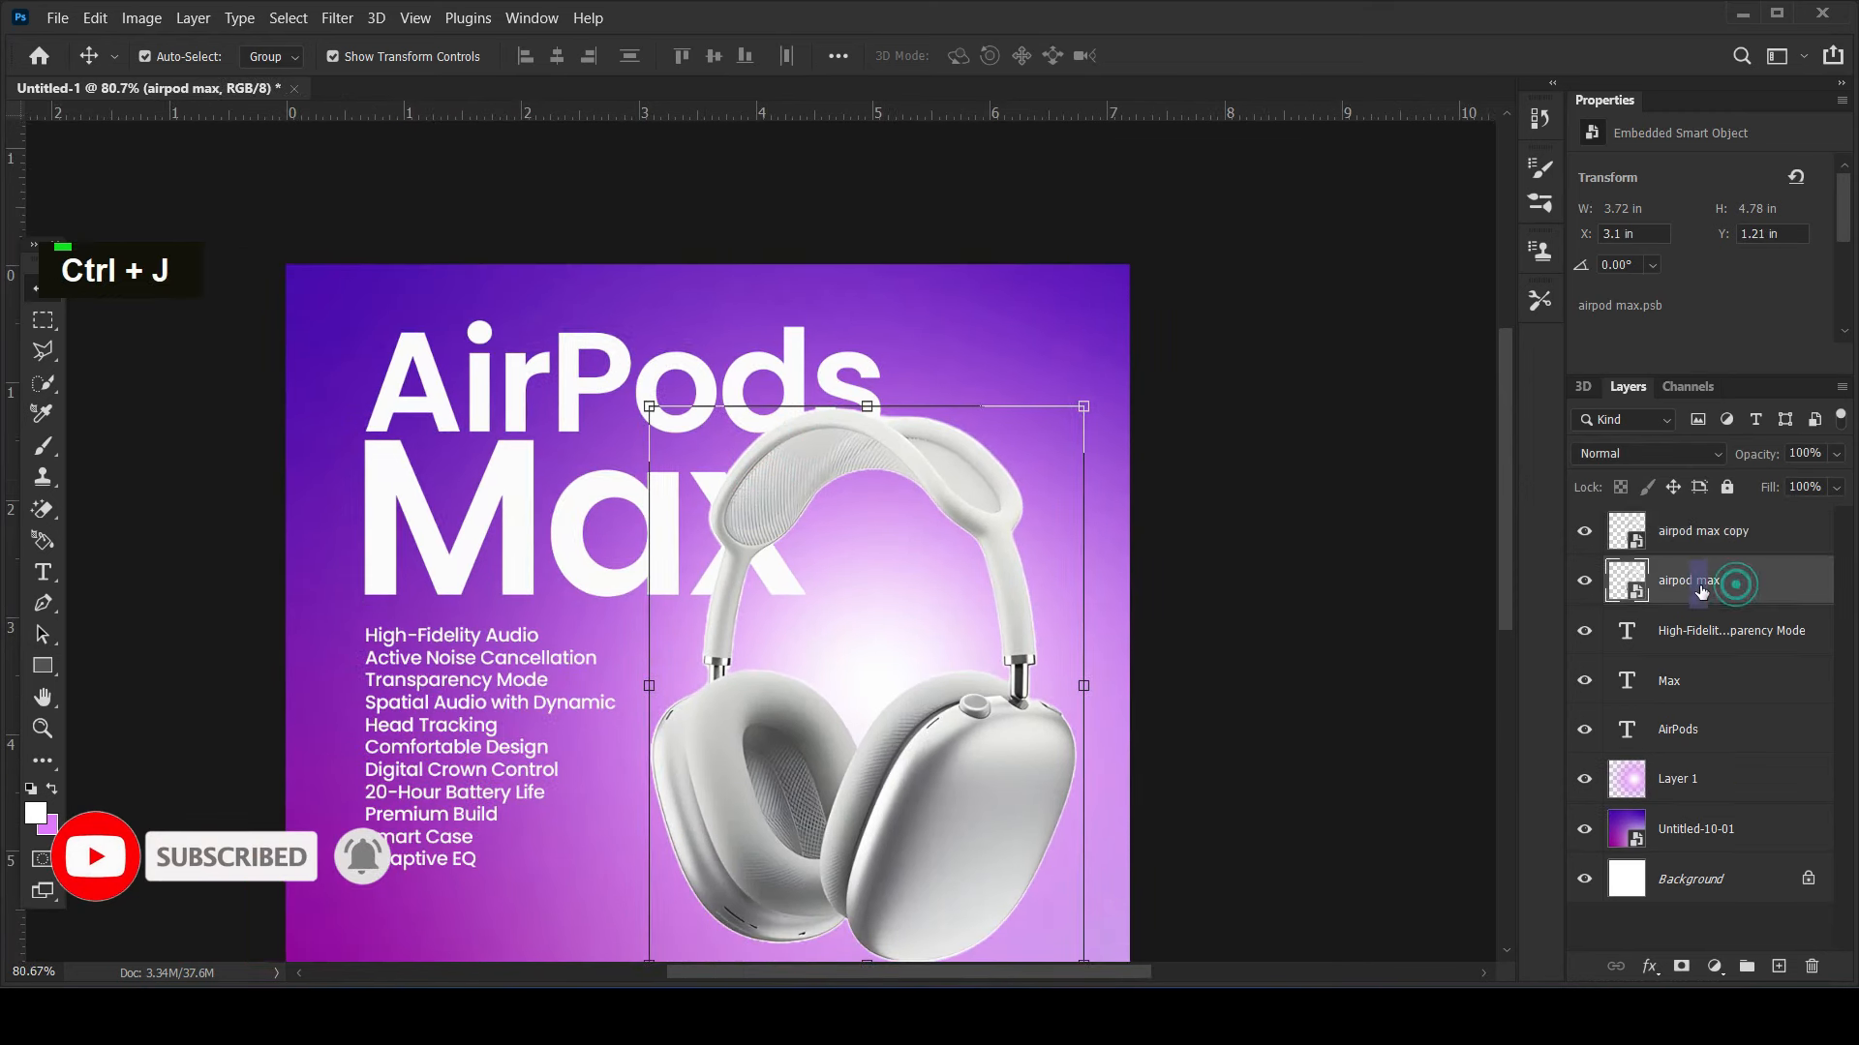
pyautogui.doubleClick(1827, 597)
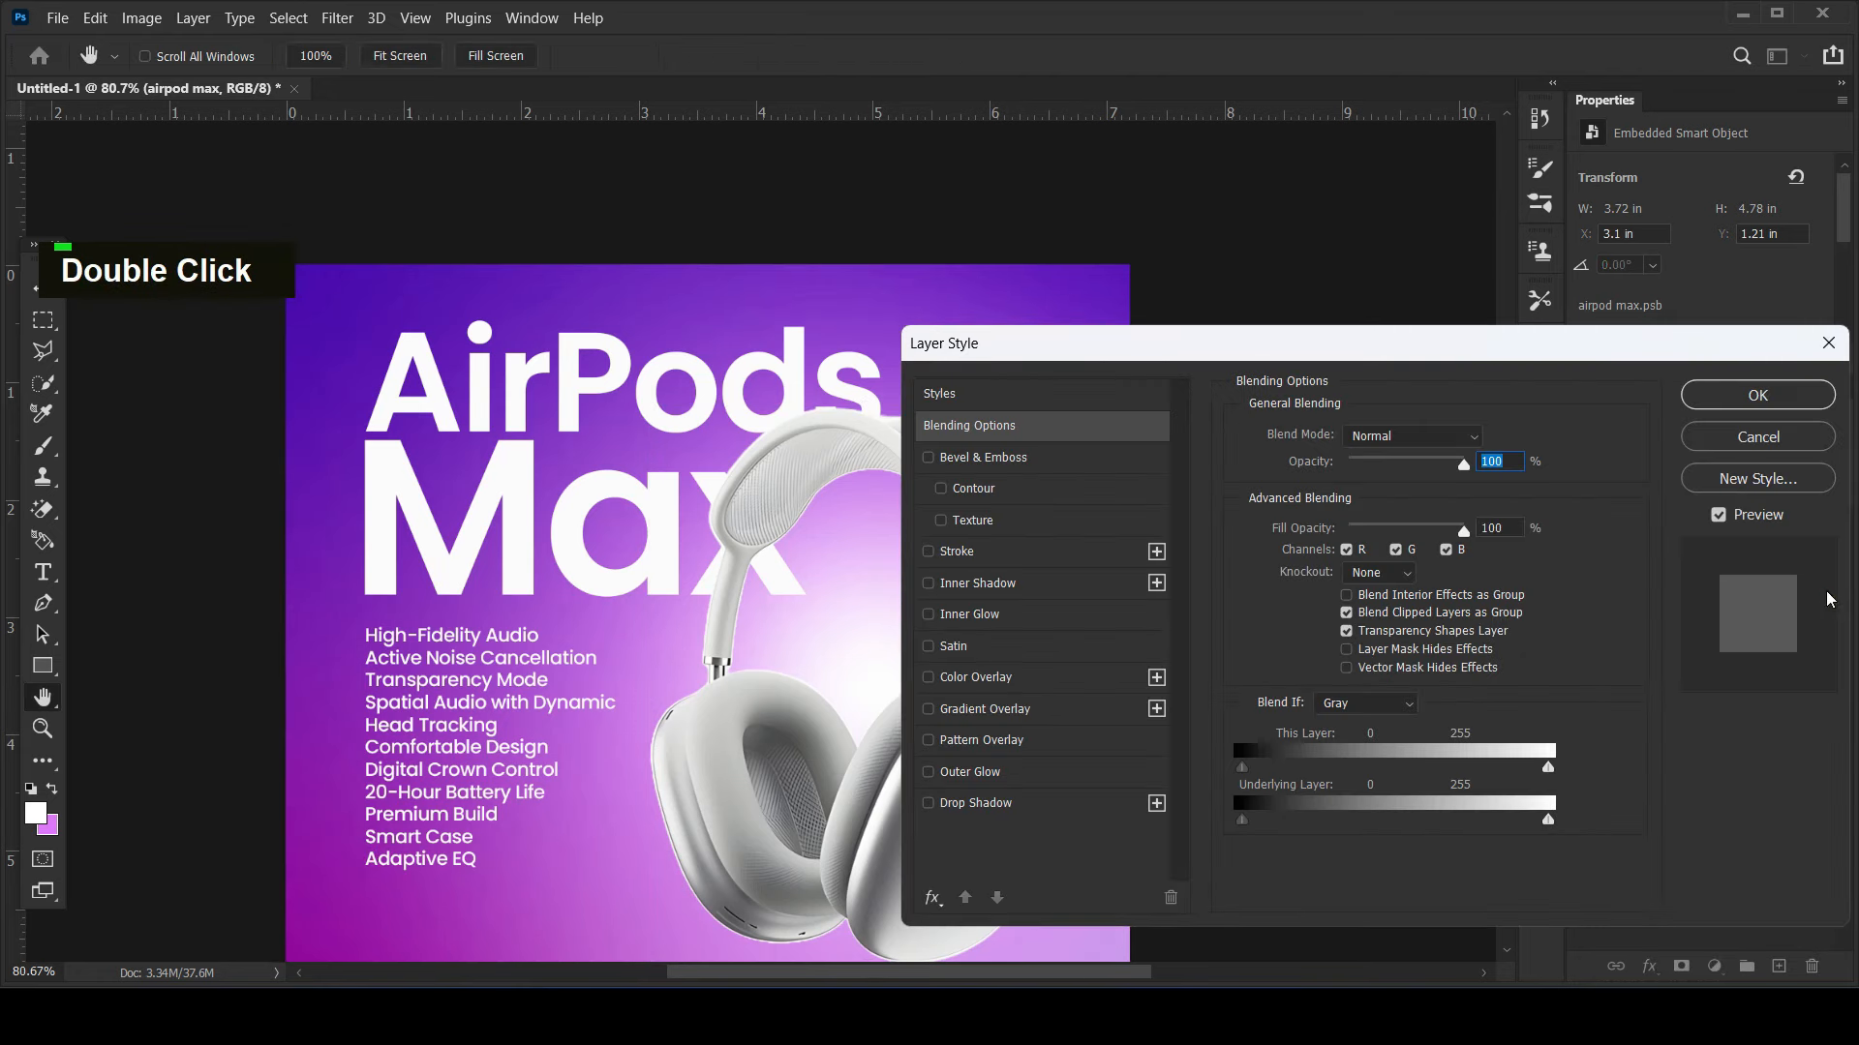
pyautogui.click(977, 677)
pyautogui.click(1473, 440)
pyautogui.write('000000')
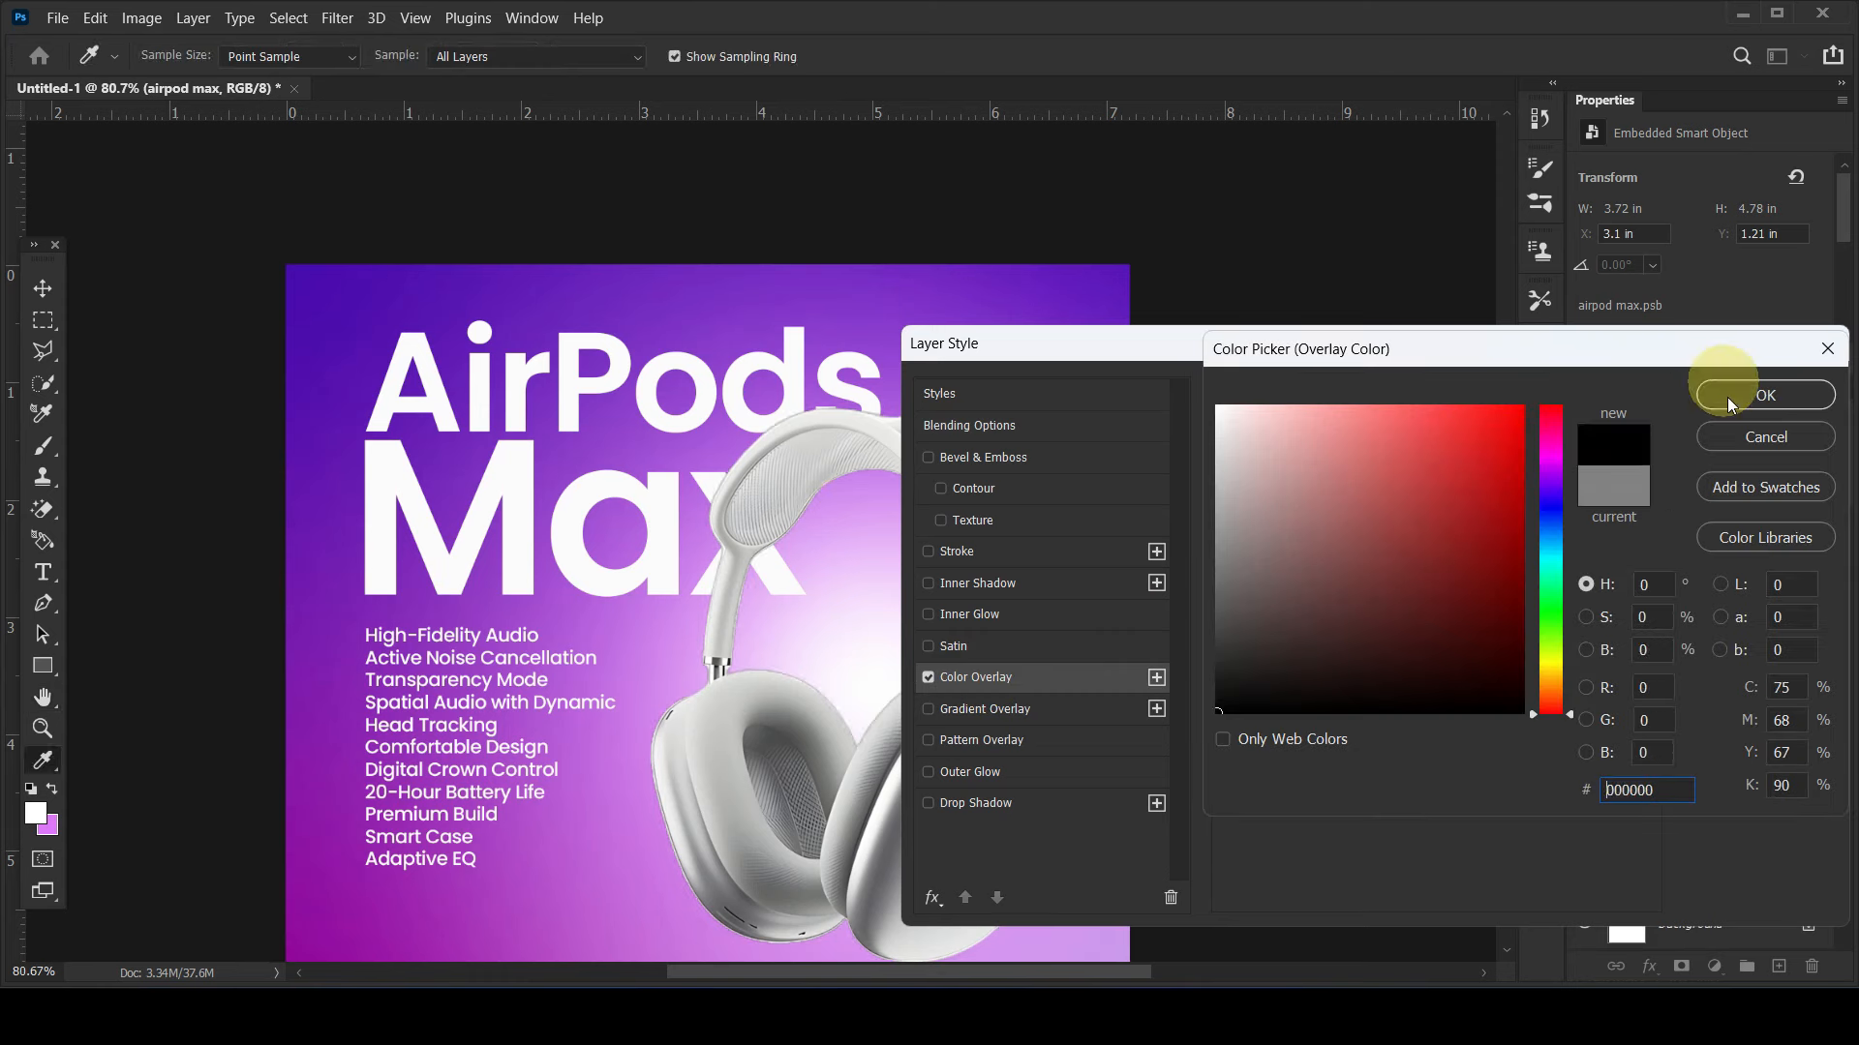
pyautogui.click(1729, 400)
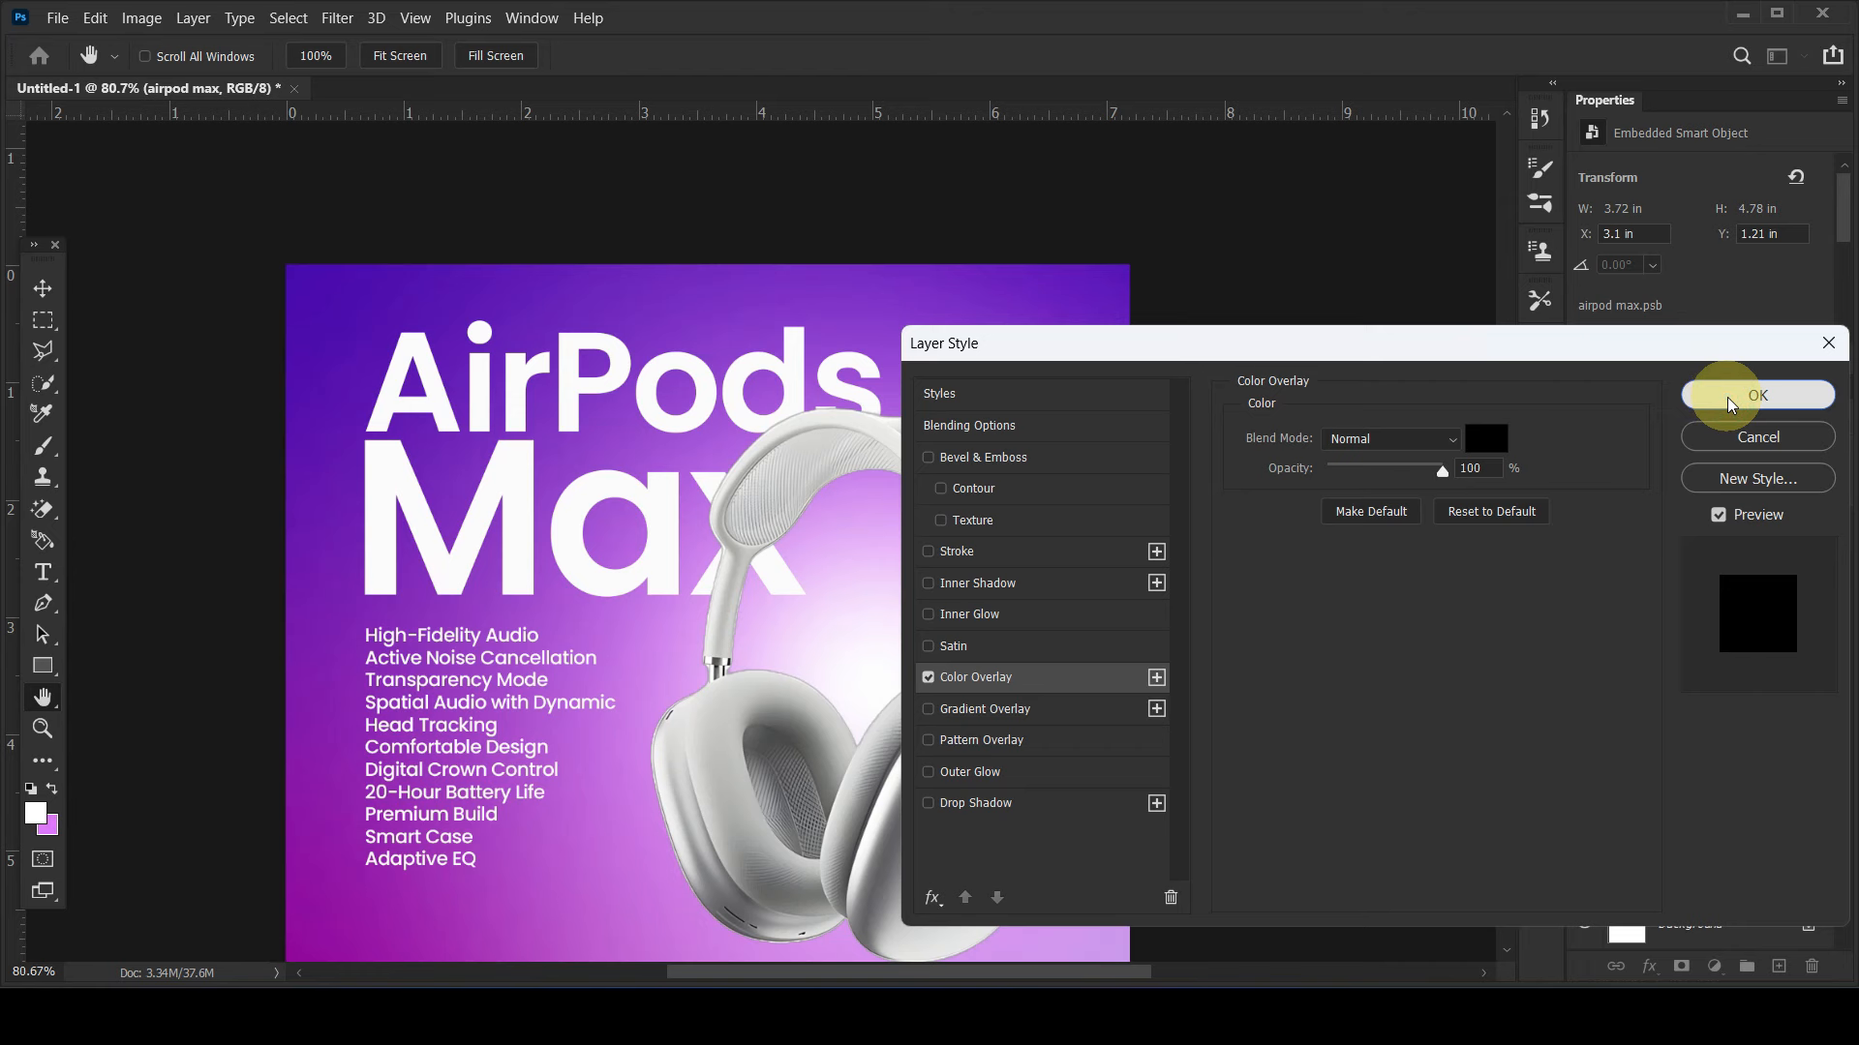
pyautogui.click(1731, 399)
# - Convert the black-overlaid headphone layer to a Smart Object and apply a Gaussian Blur with a 24.9-pixel radius
pyautogui.rightClick(1725, 582)
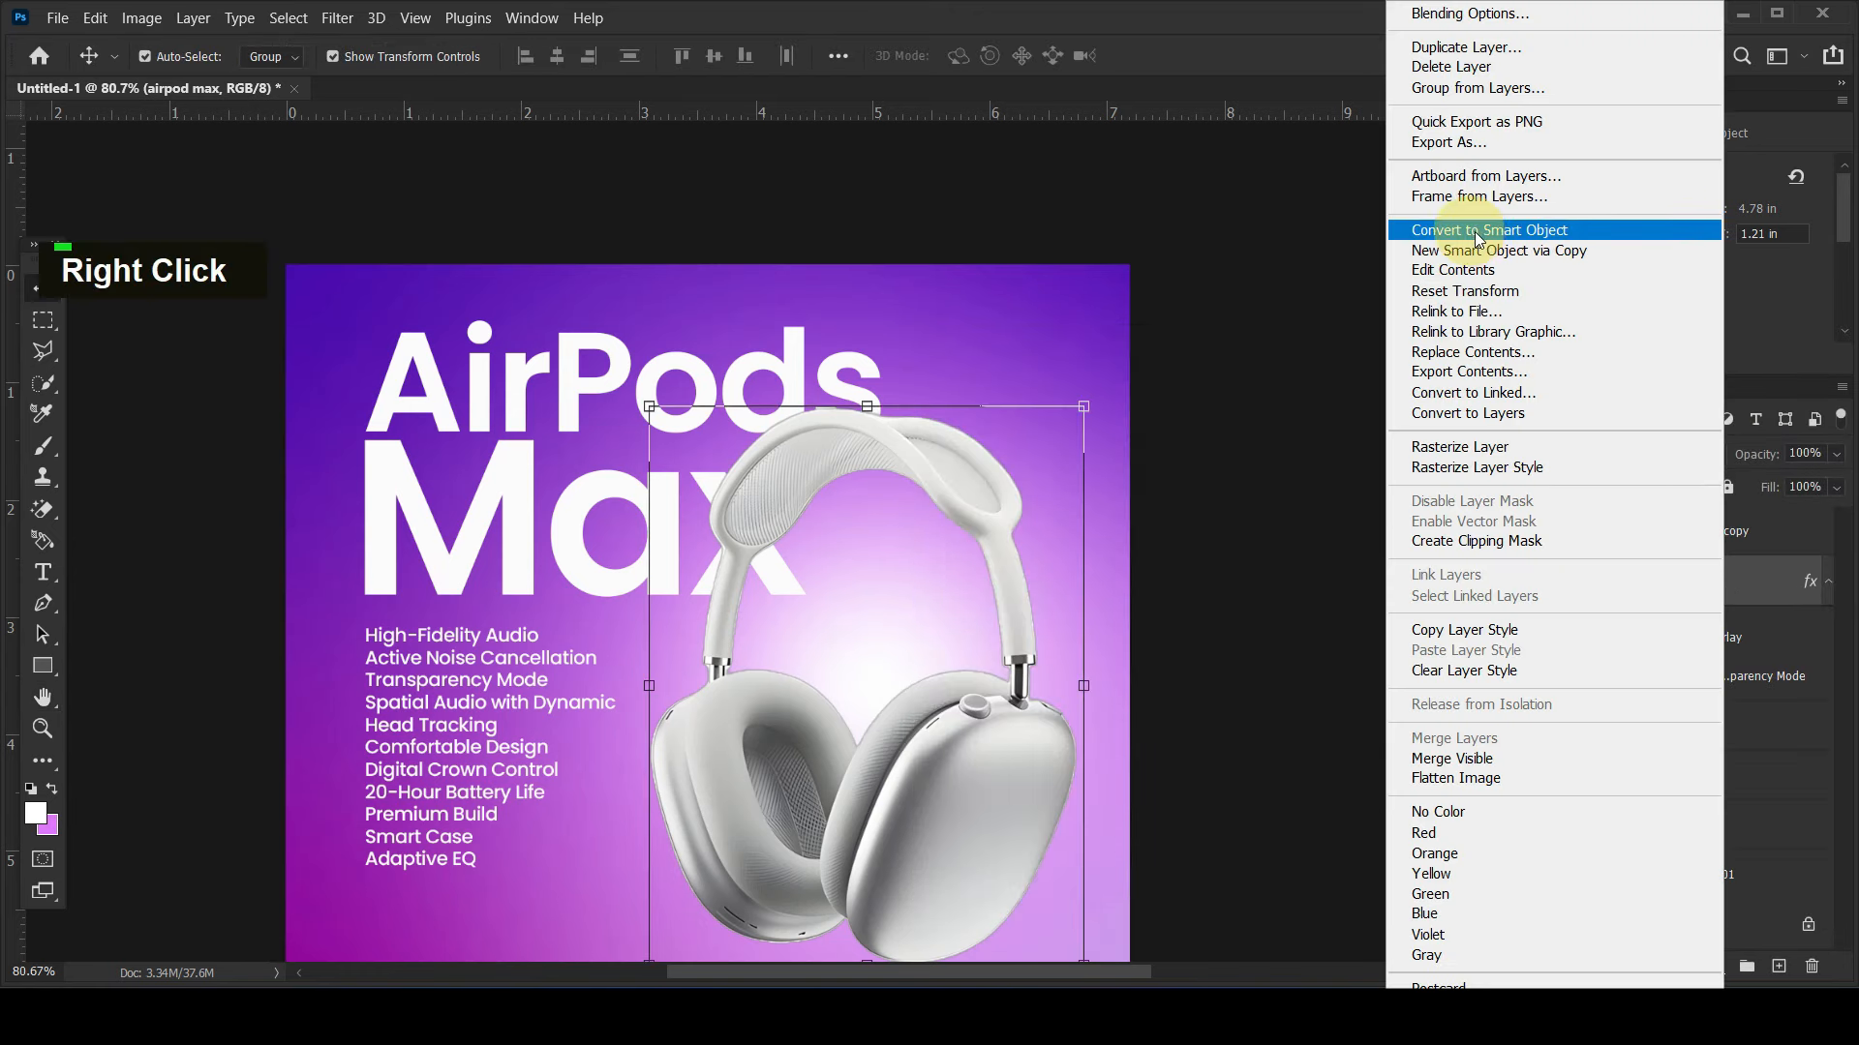
pyautogui.click(1510, 249)
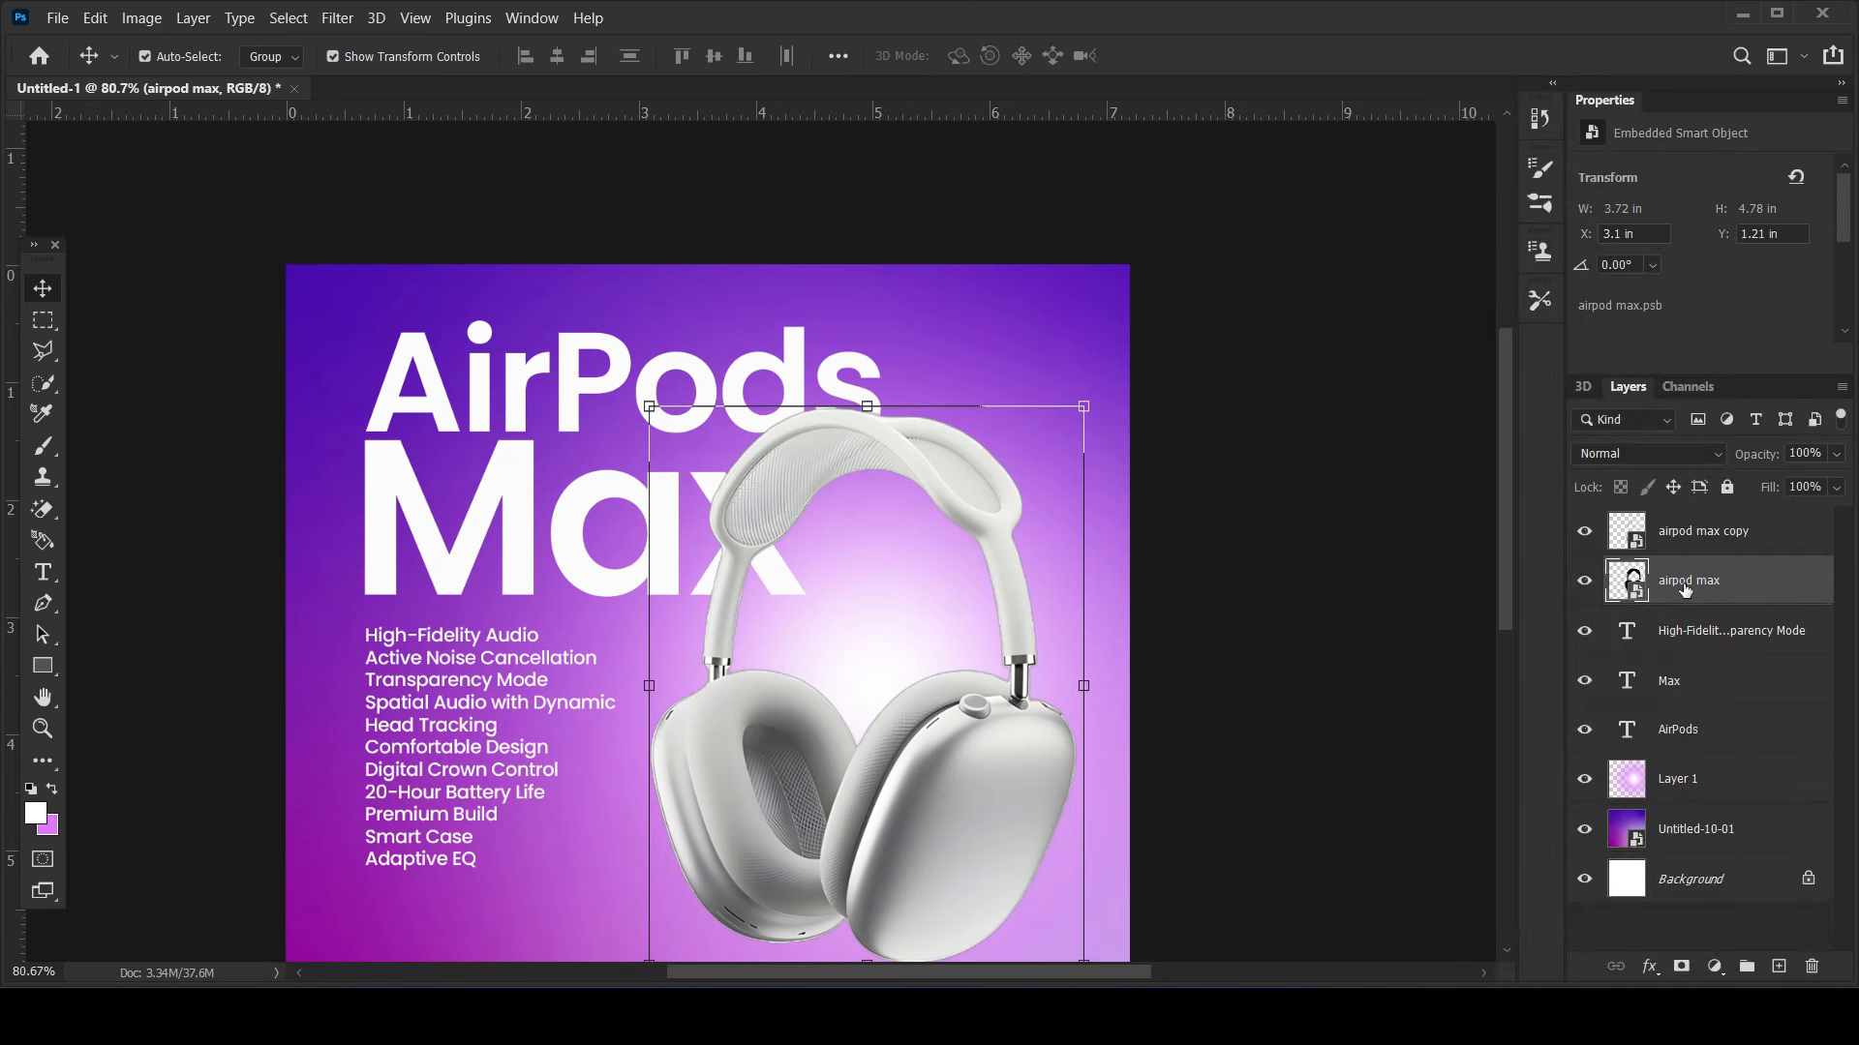
pyautogui.click(337, 18)
pyautogui.moveTo(416, 307)
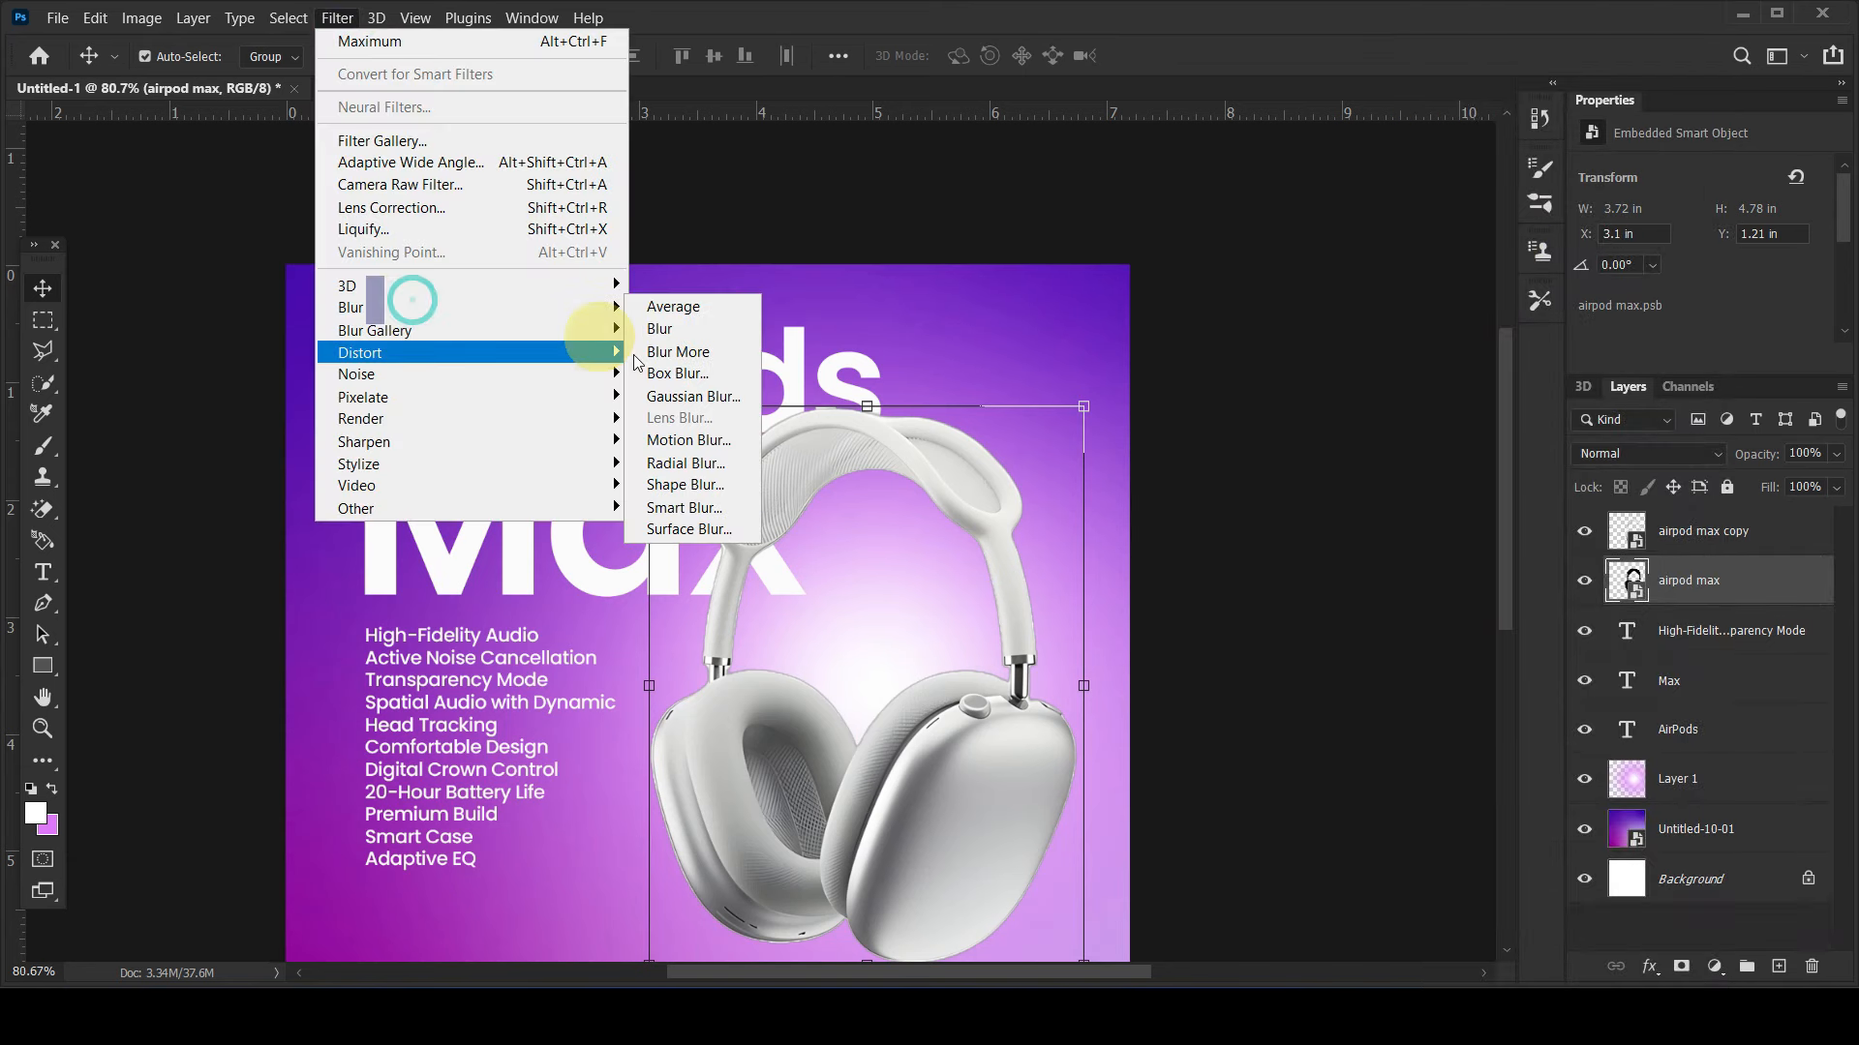
pyautogui.click(668, 396)
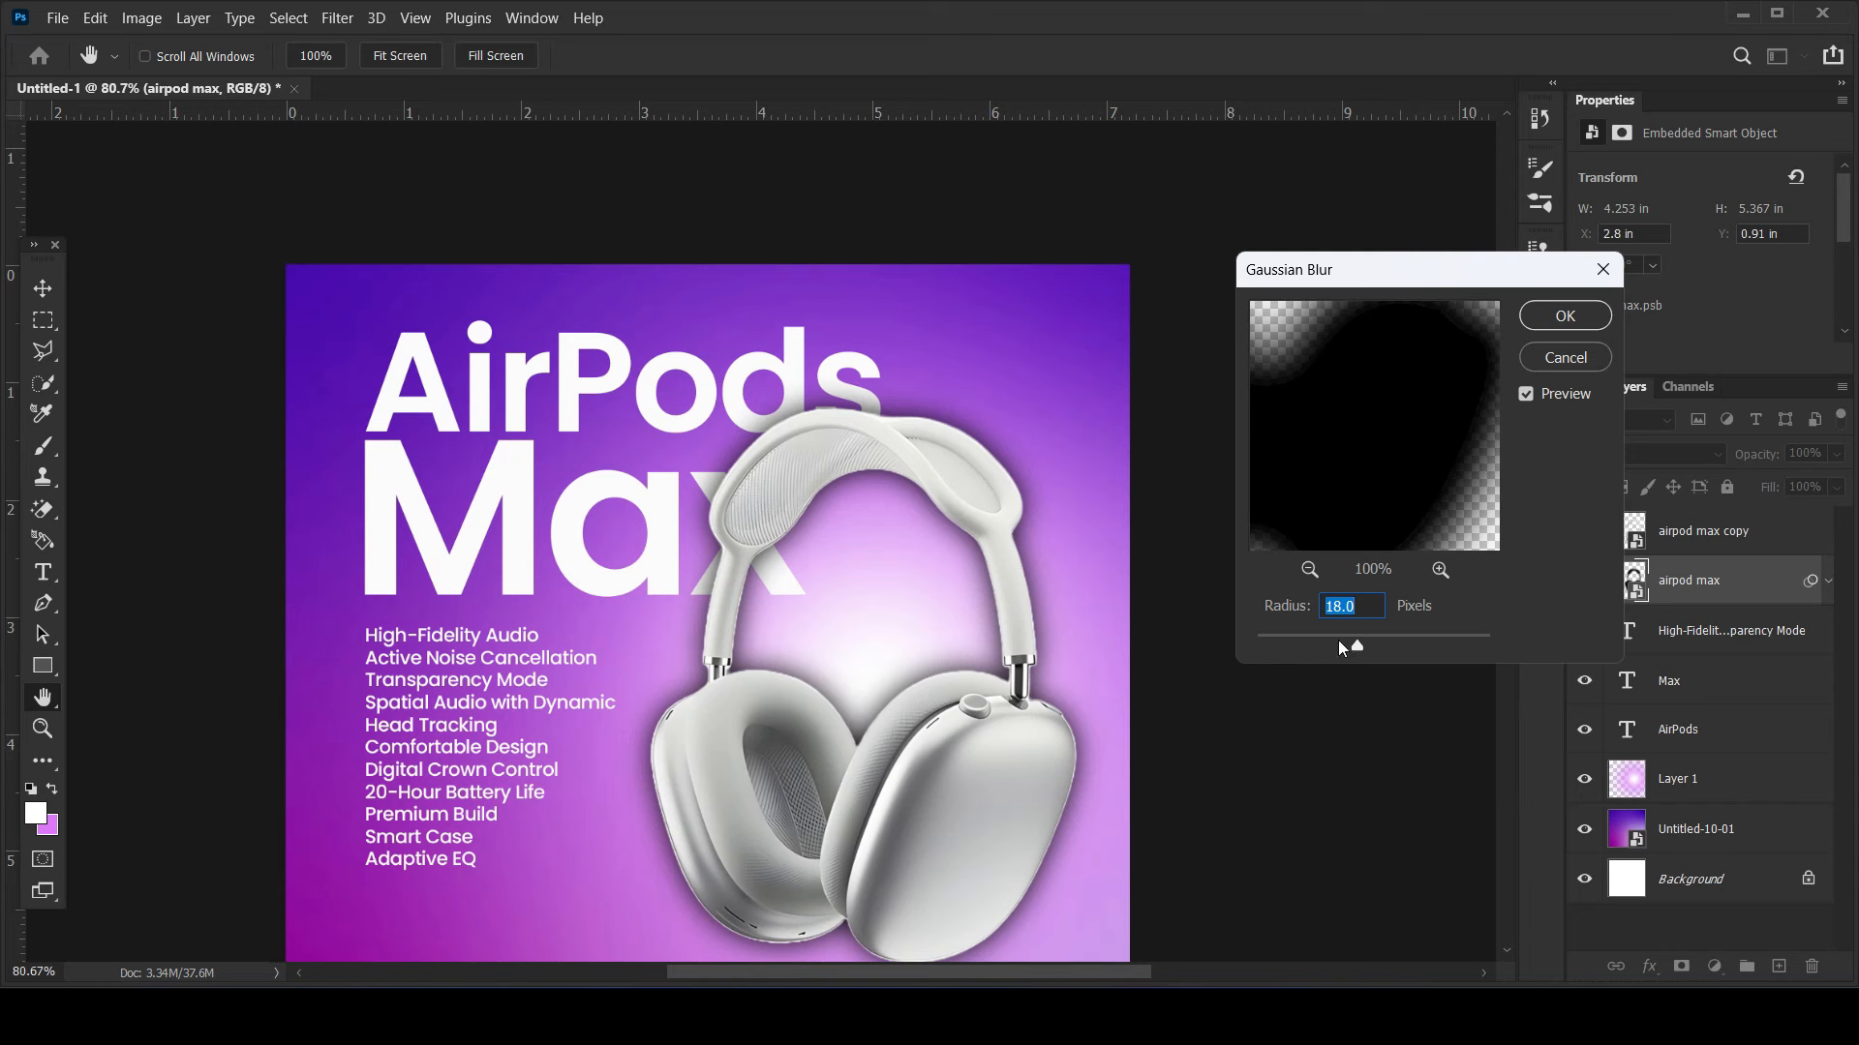
pyautogui.moveTo(1337, 642); pyautogui.dragTo(1362, 647)
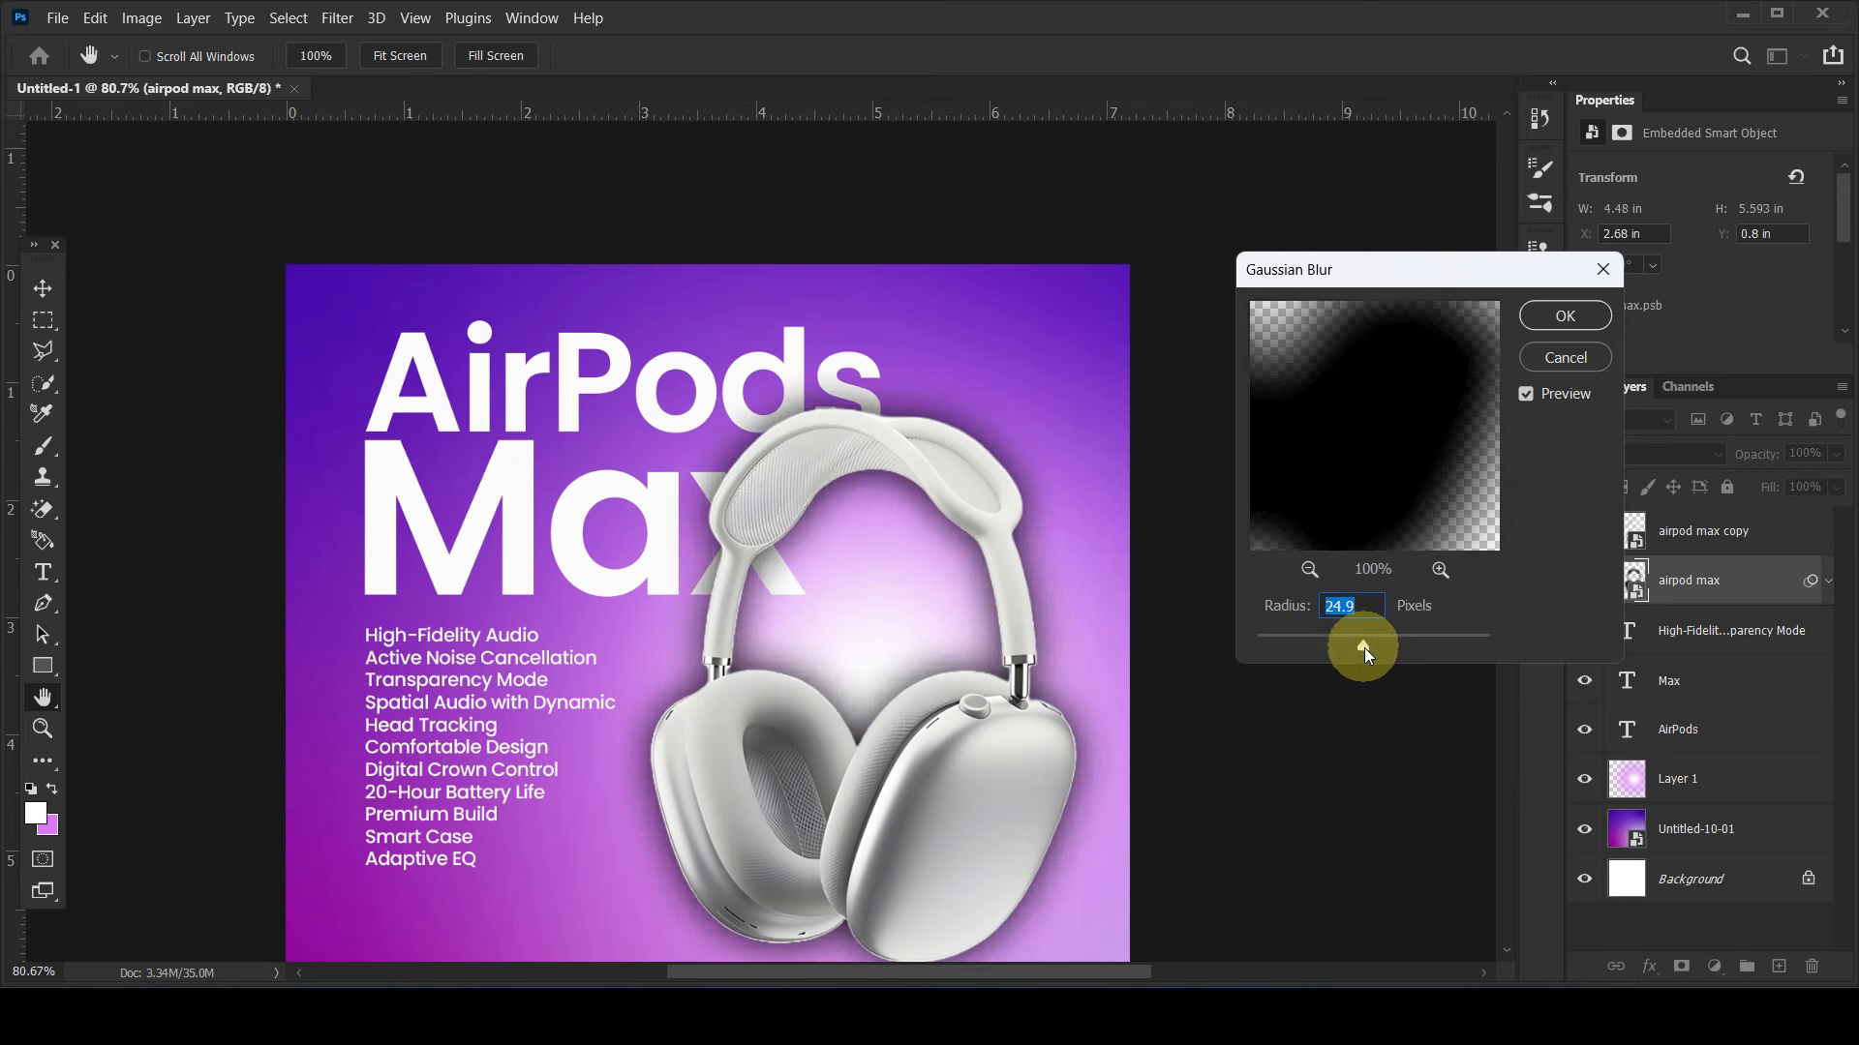
pyautogui.click(1530, 323)
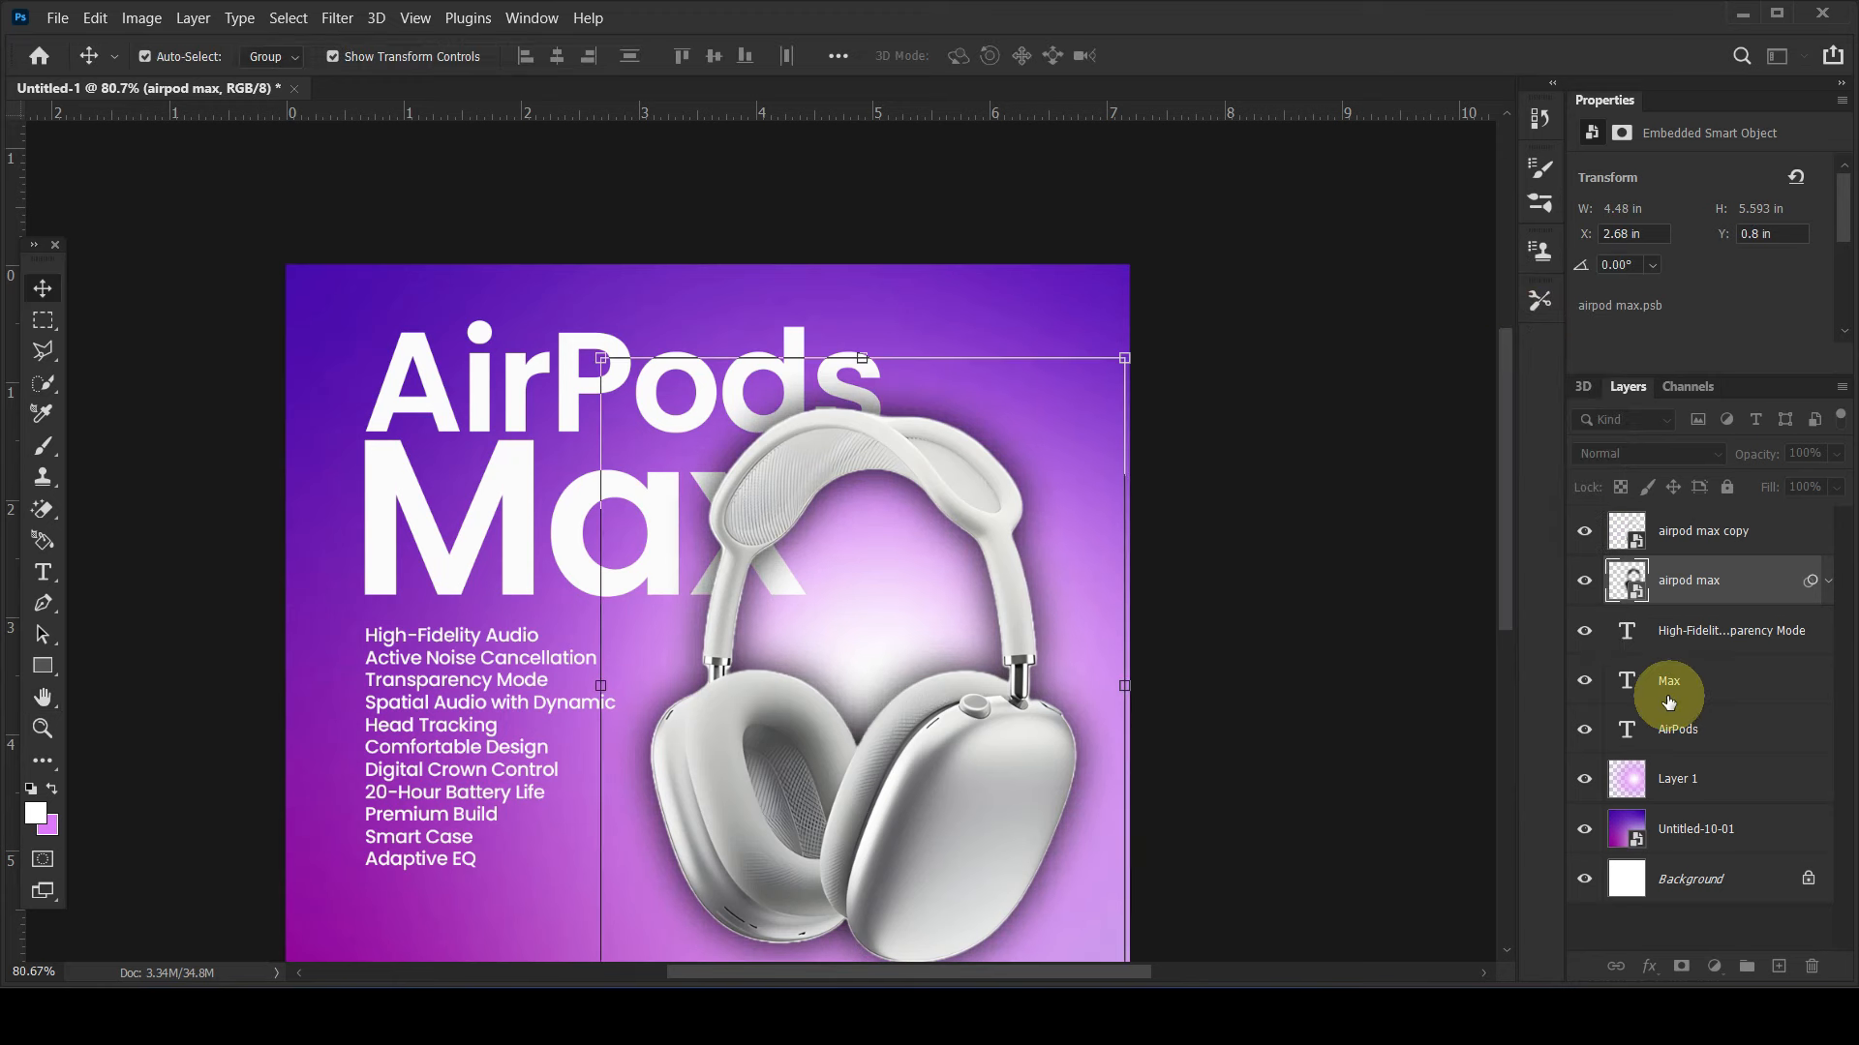
# - Group the Max and AirPods title layers and place the group directly beneath the blurred headphone layer
pyautogui.click(1676, 754)
pyautogui.keyDown('ctrl'); pyautogui.click(1677, 798); pyautogui.keyUp('ctrl')
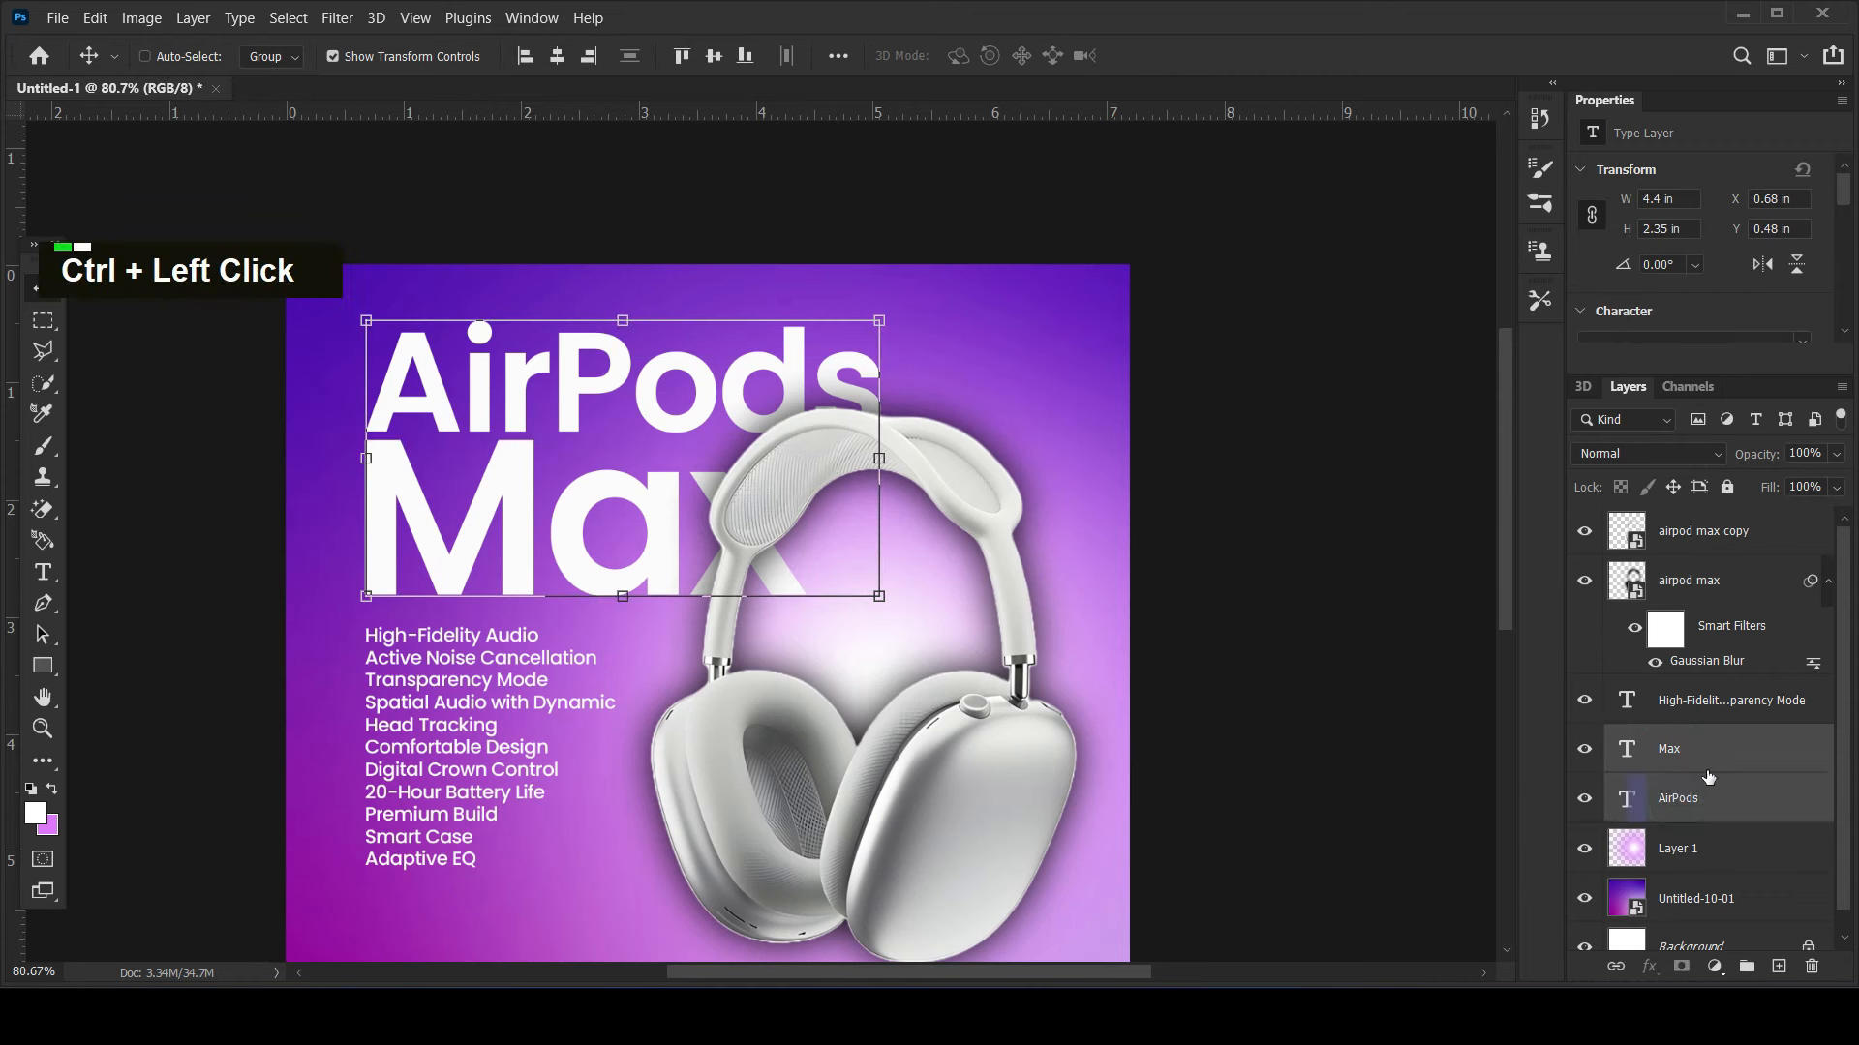
pyautogui.click(1745, 965)
pyautogui.moveTo(1657, 738); pyautogui.dragTo(1661, 687)
# - Clip the blurred black headphone layer to the title group so the shadow falls only on the title letters
pyautogui.rightClick(1684, 584)
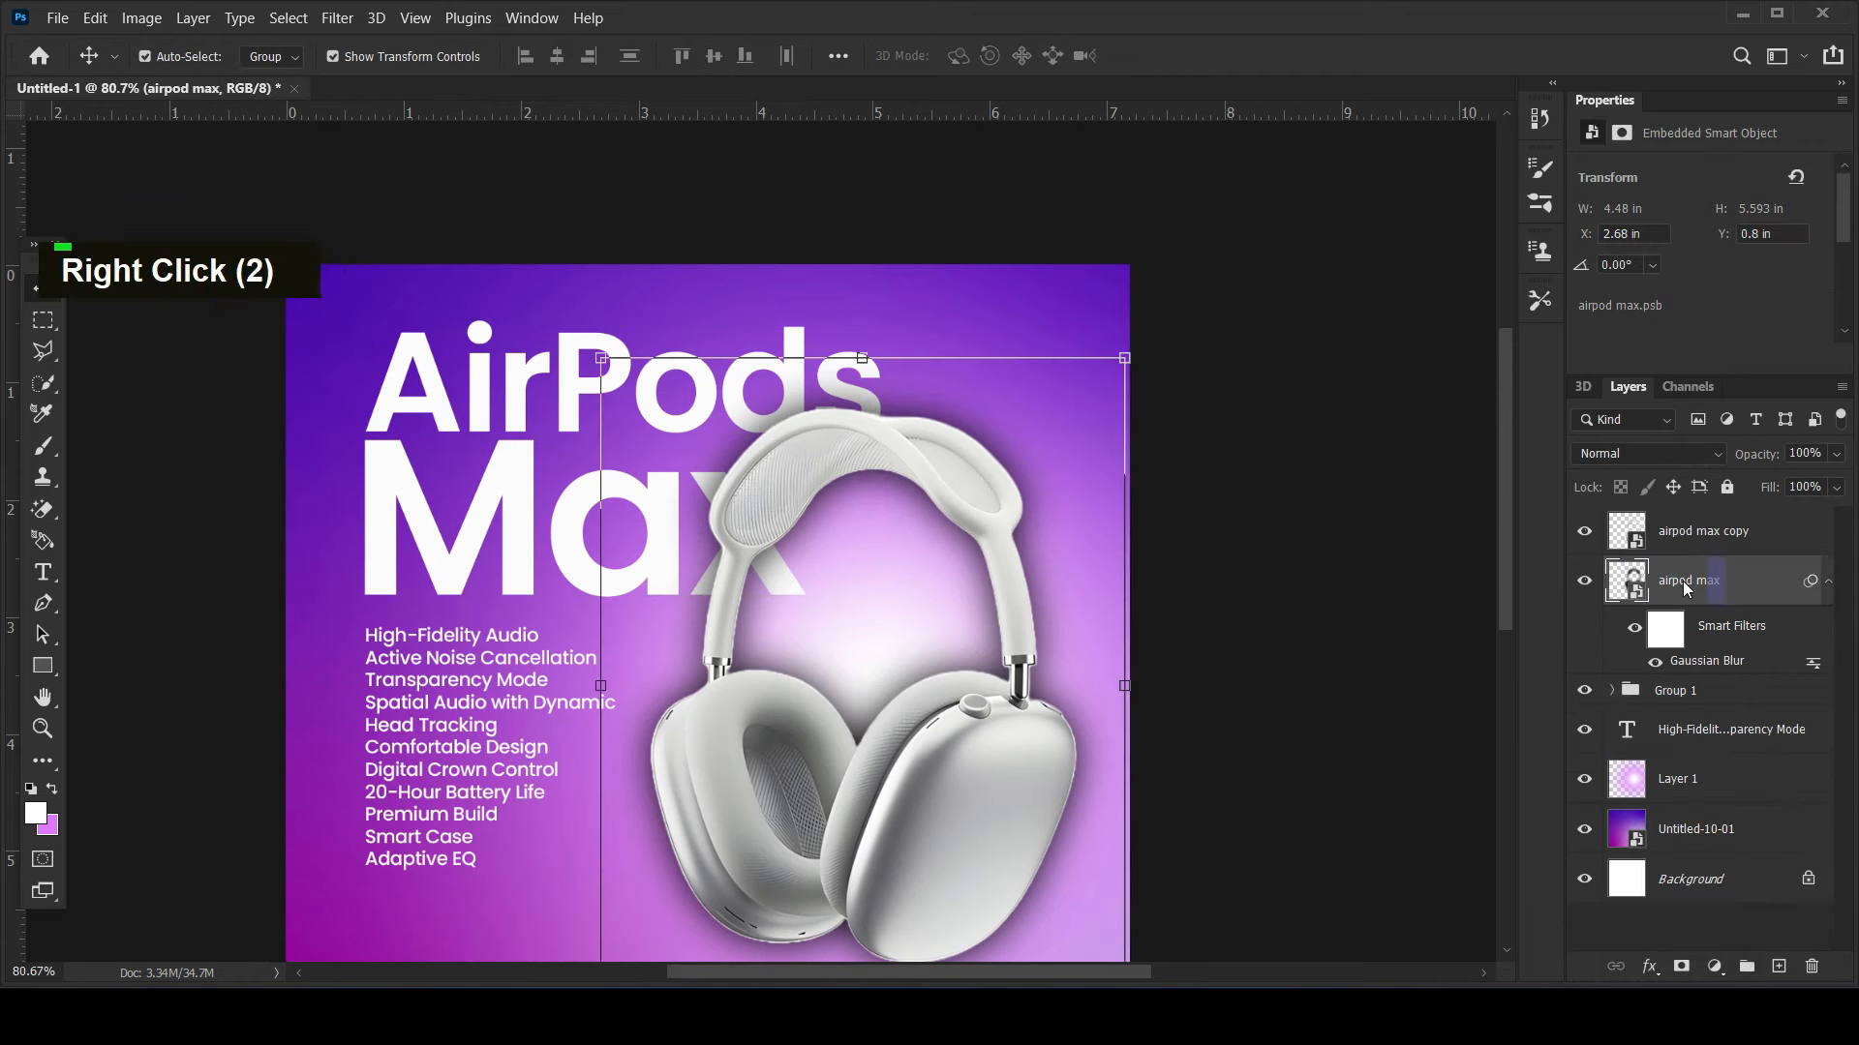
pyautogui.rightClick(1685, 584)
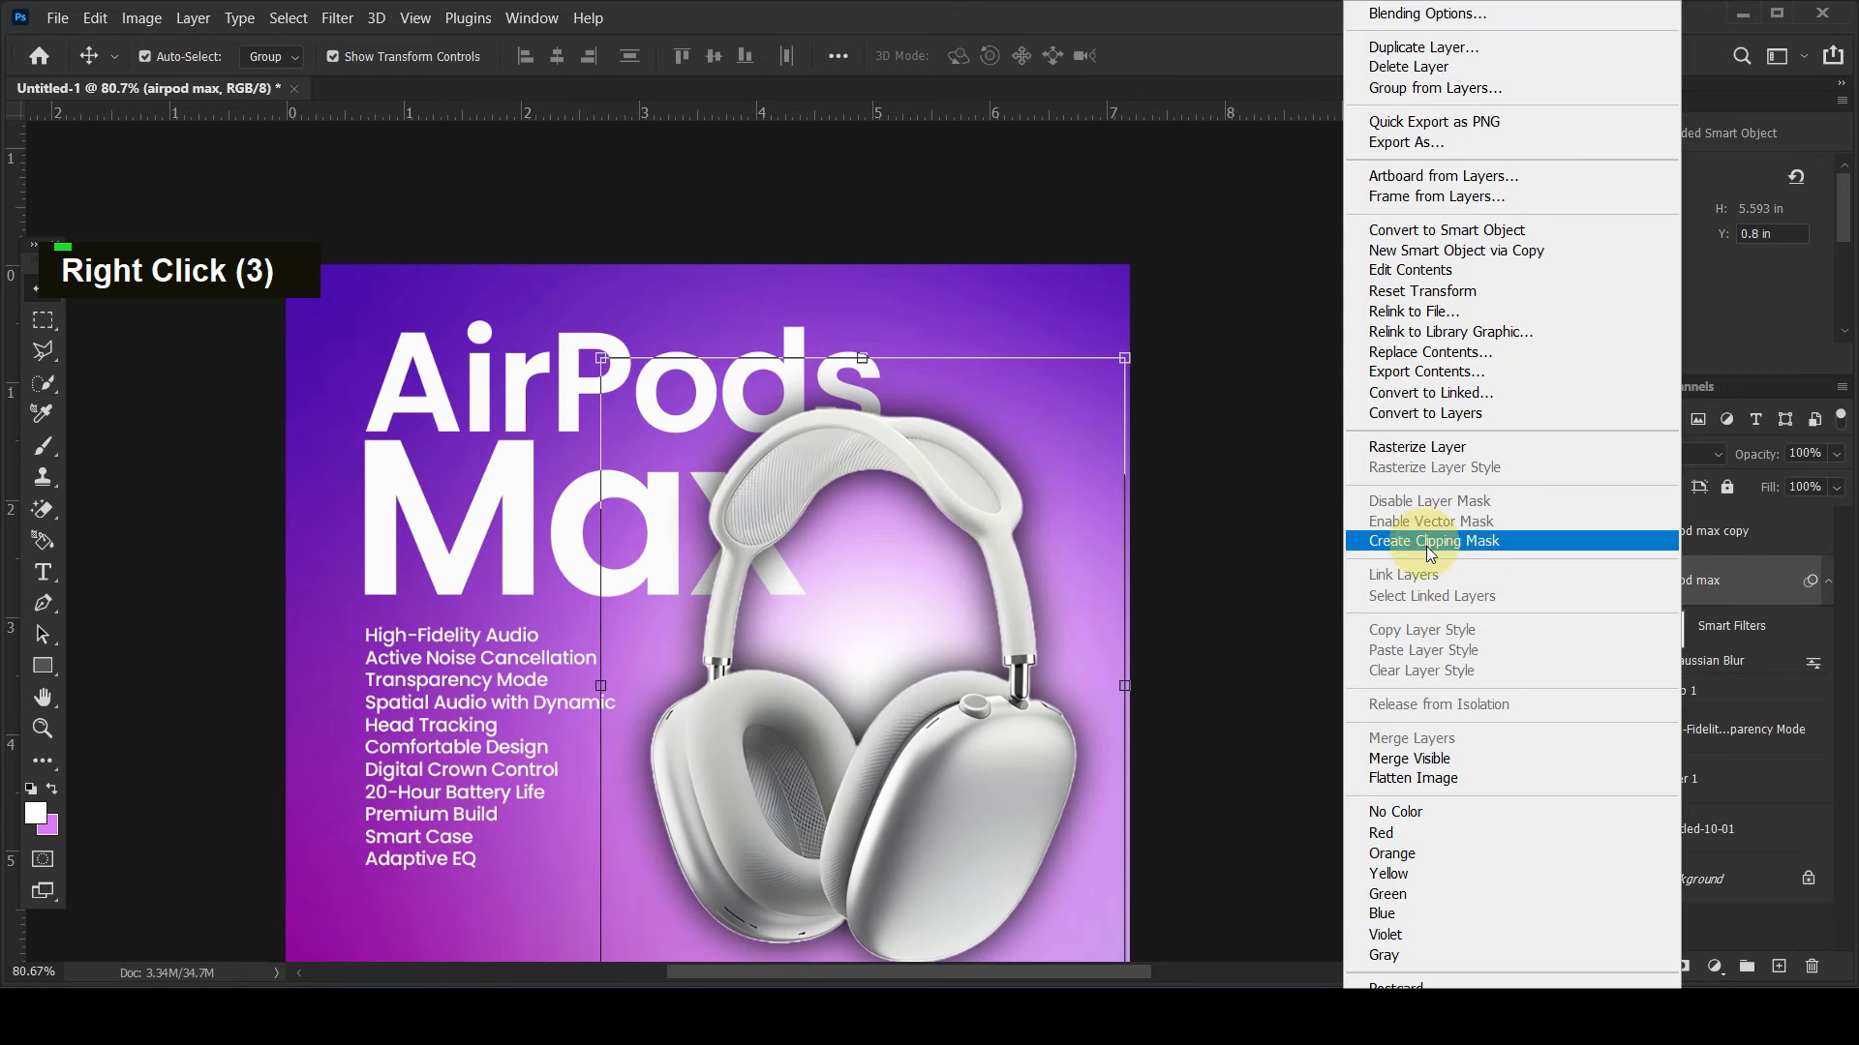
pyautogui.click(1462, 544)
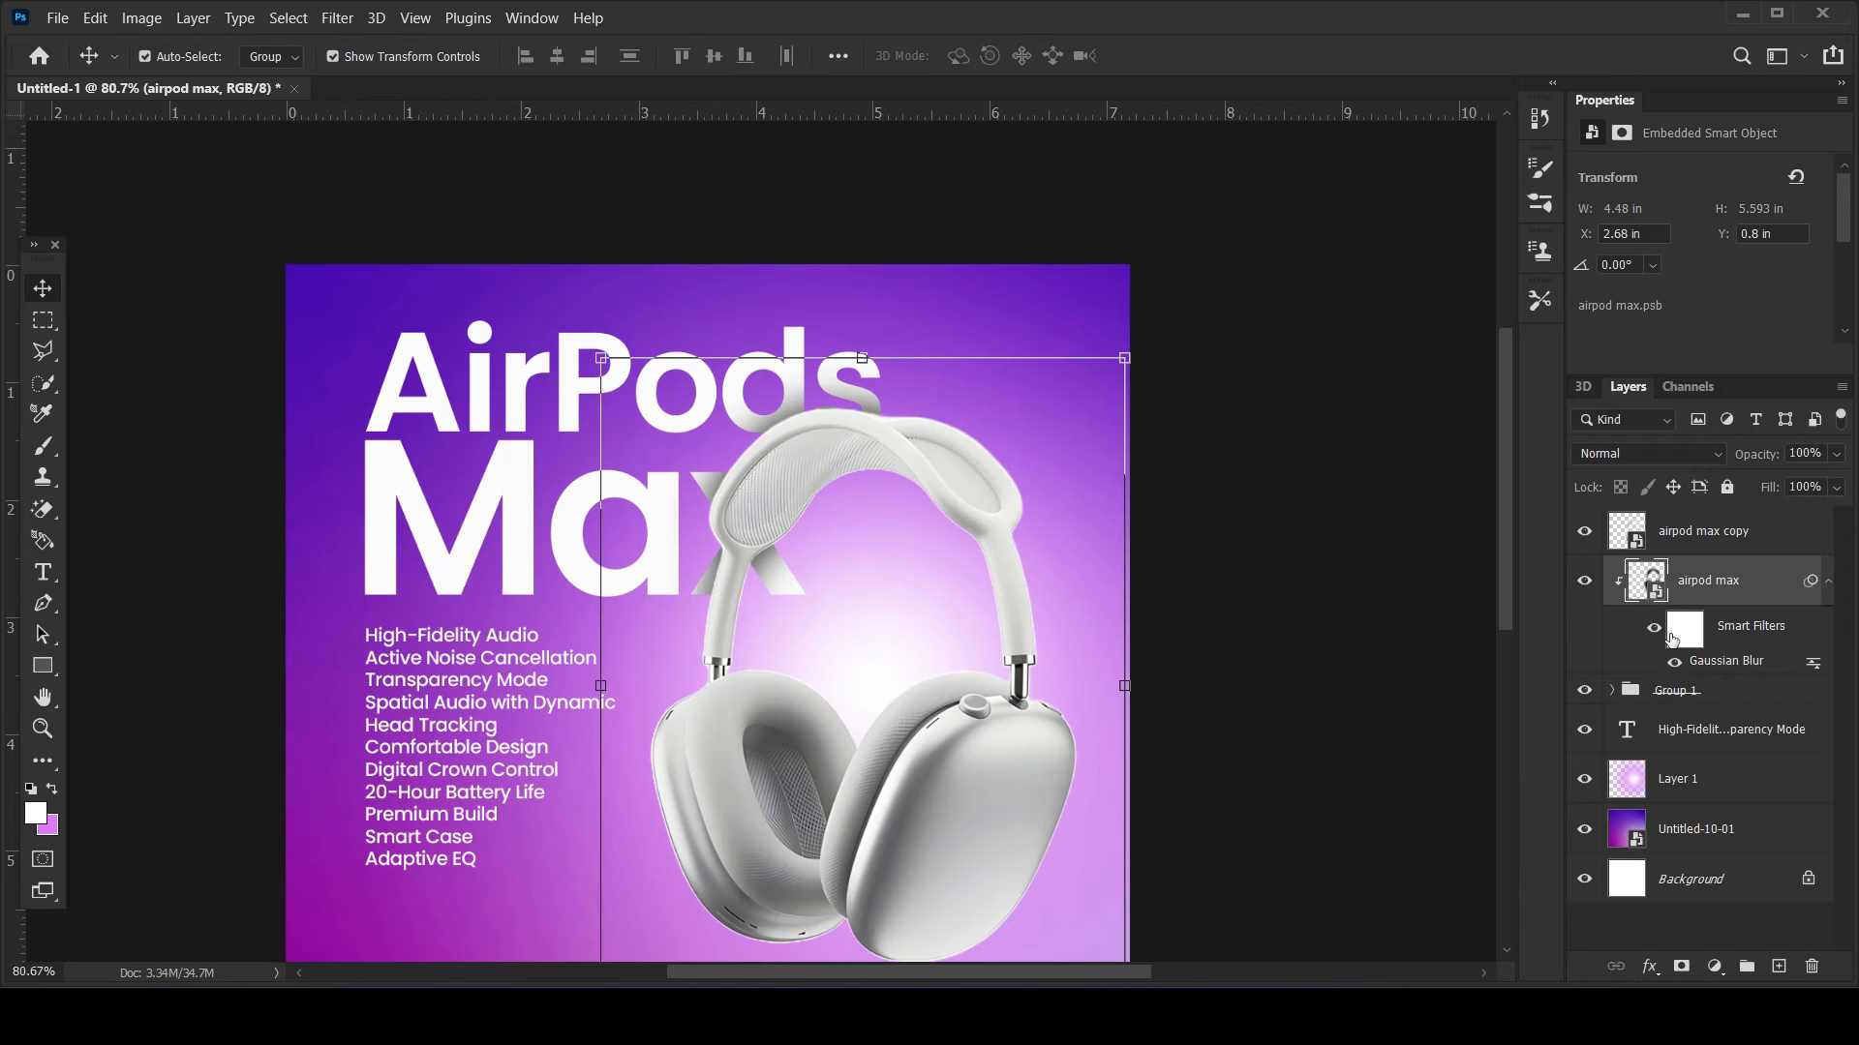
# - Set the clipped shadow's Gaussian Blur radius to 8.0 pixels and lower the layer's opacity to about 68%
pyautogui.doubleClick(1724, 662)
pyautogui.moveTo(1392, 637); pyautogui.dragTo(1339, 641)
pyautogui.click(1556, 324)
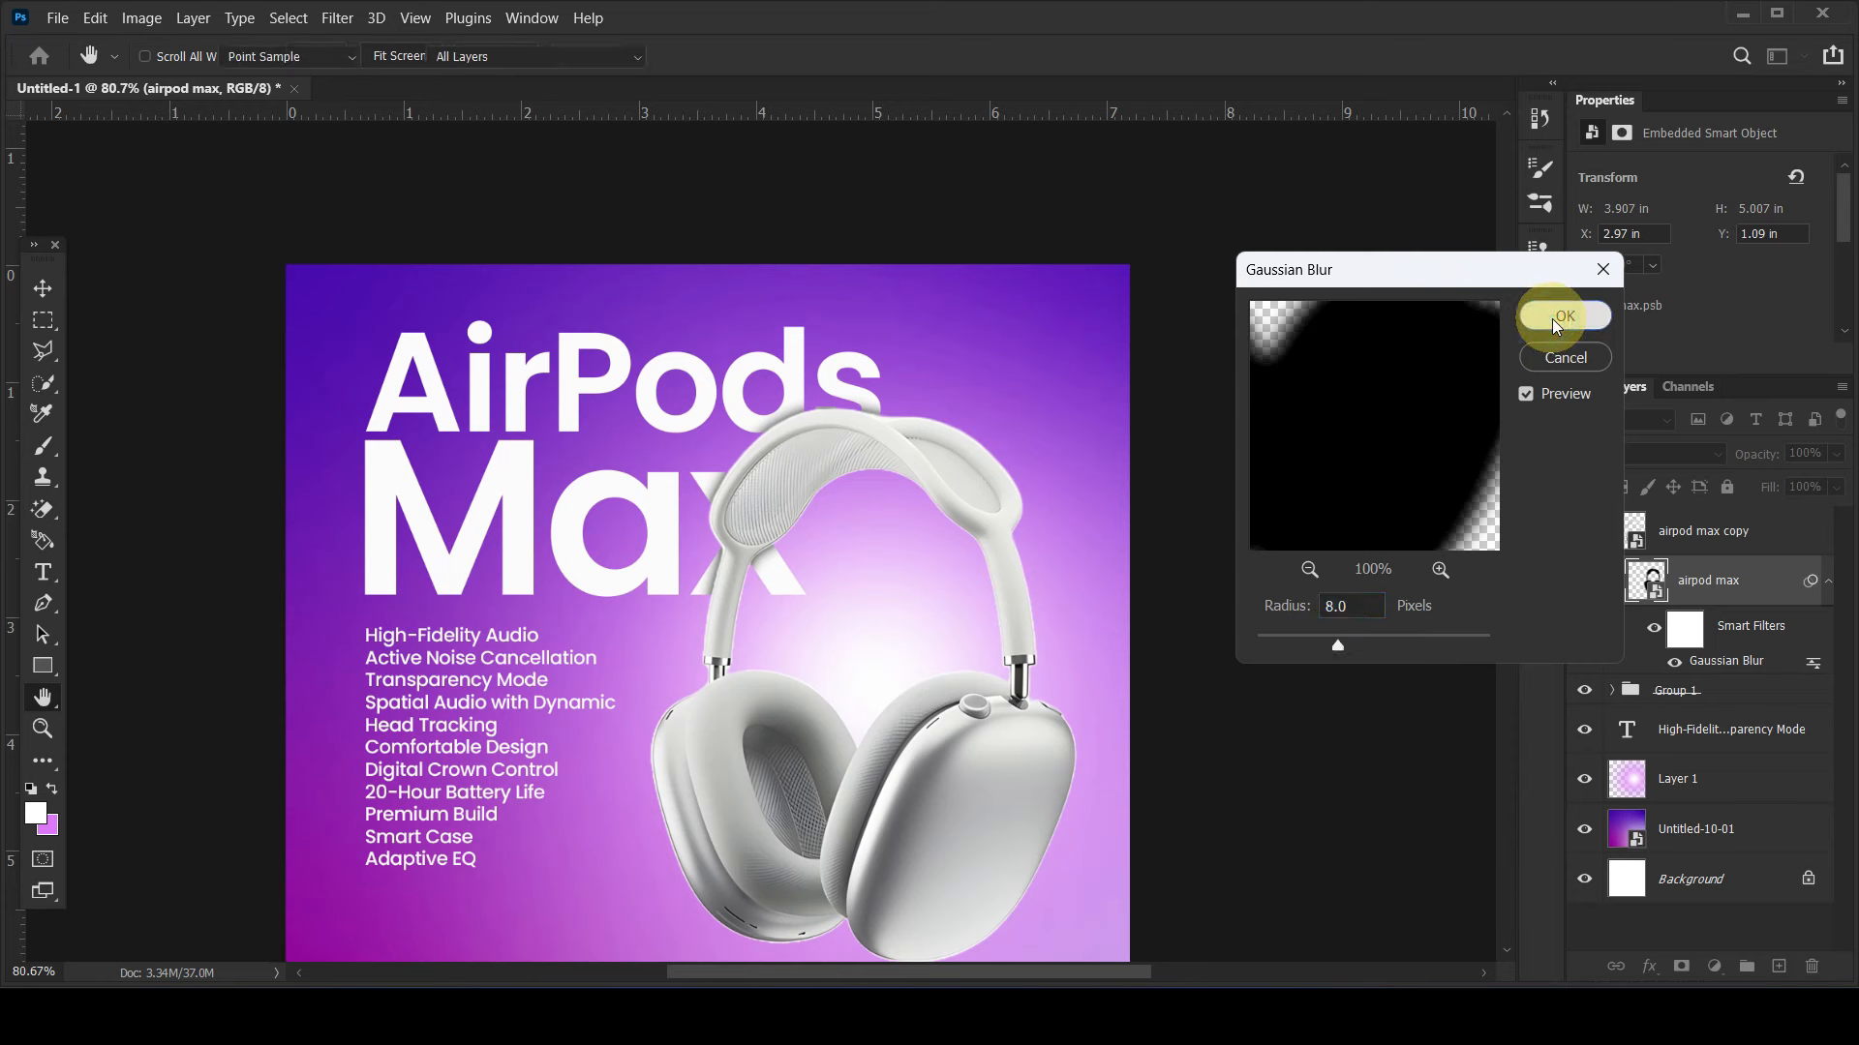
pyautogui.moveTo(1746, 454); pyautogui.dragTo(1729, 455)
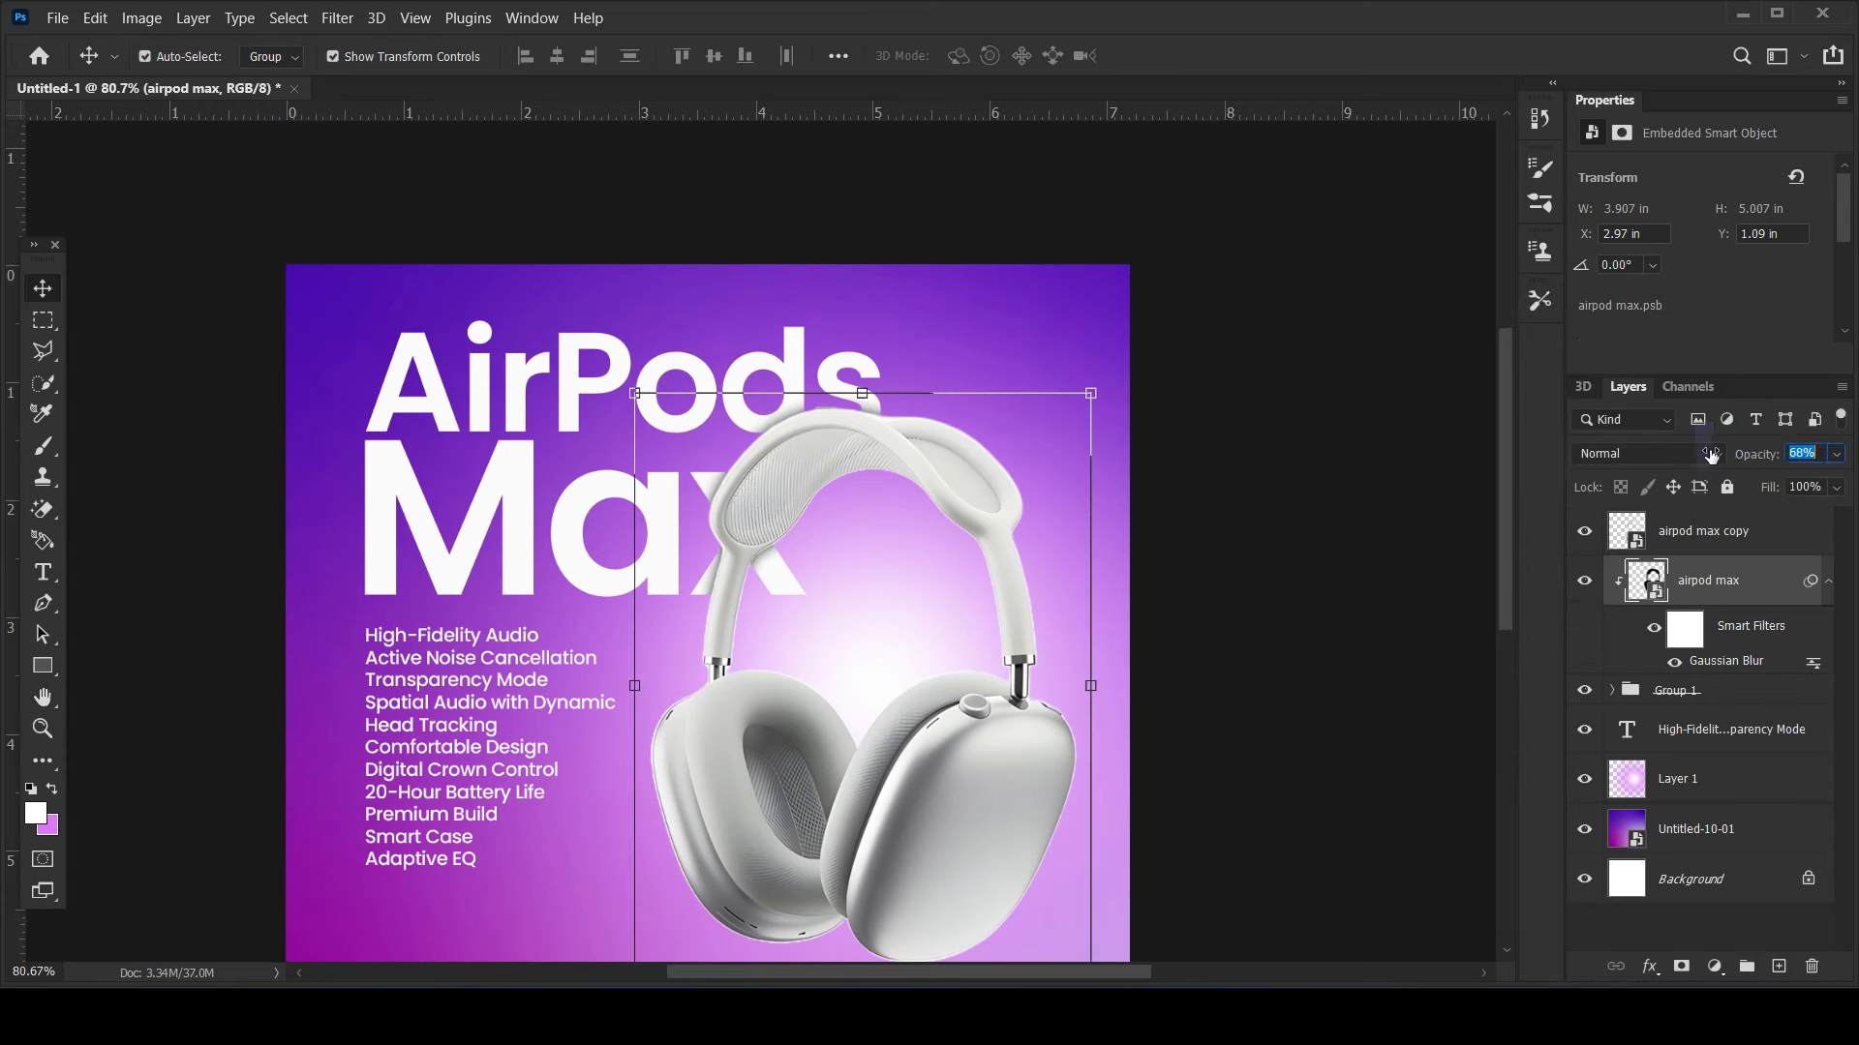
pyautogui.click(1415, 514)
pyautogui.keyDown('alt'); pyautogui.scroll(-4, 1330, 530); pyautogui.keyUp('alt')
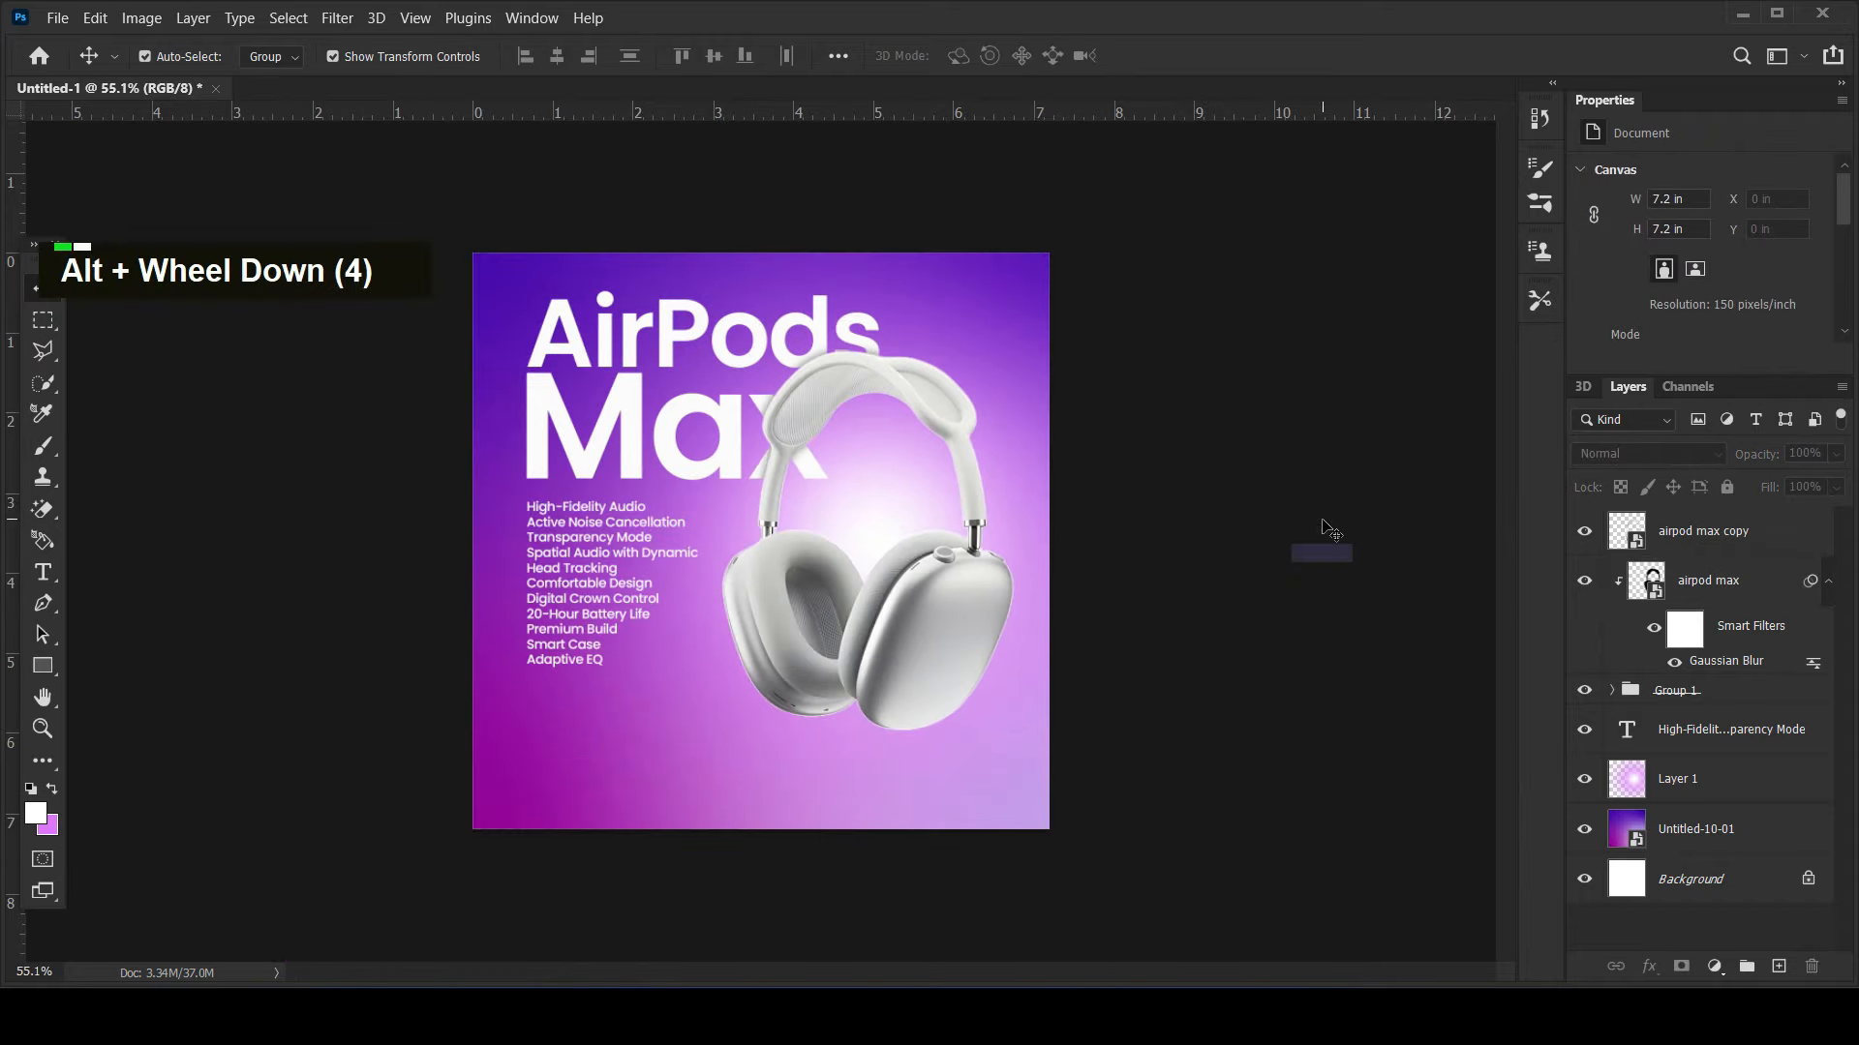
pyautogui.keyDown('alt'); pyautogui.scroll(1, 1111, 542); pyautogui.keyUp('alt')
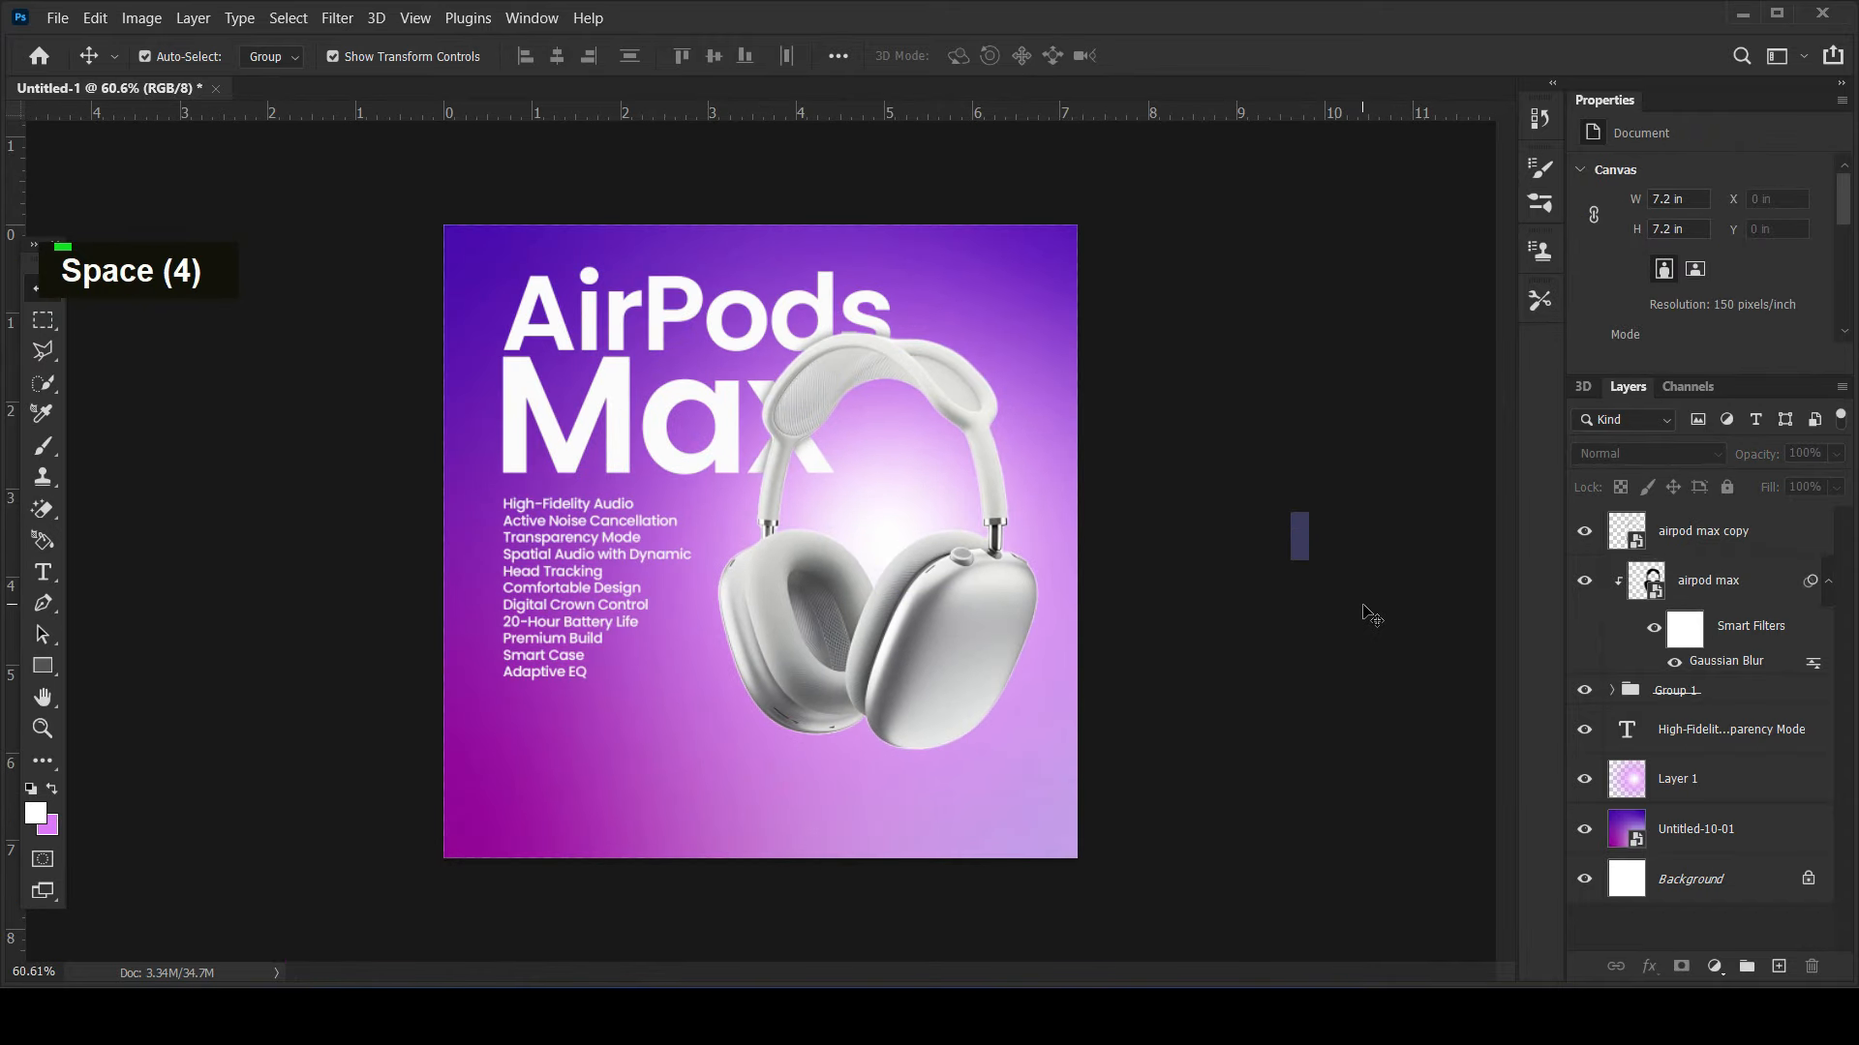
# - Change the feature list's Poppins font style to Regular
pyautogui.click(627, 549)
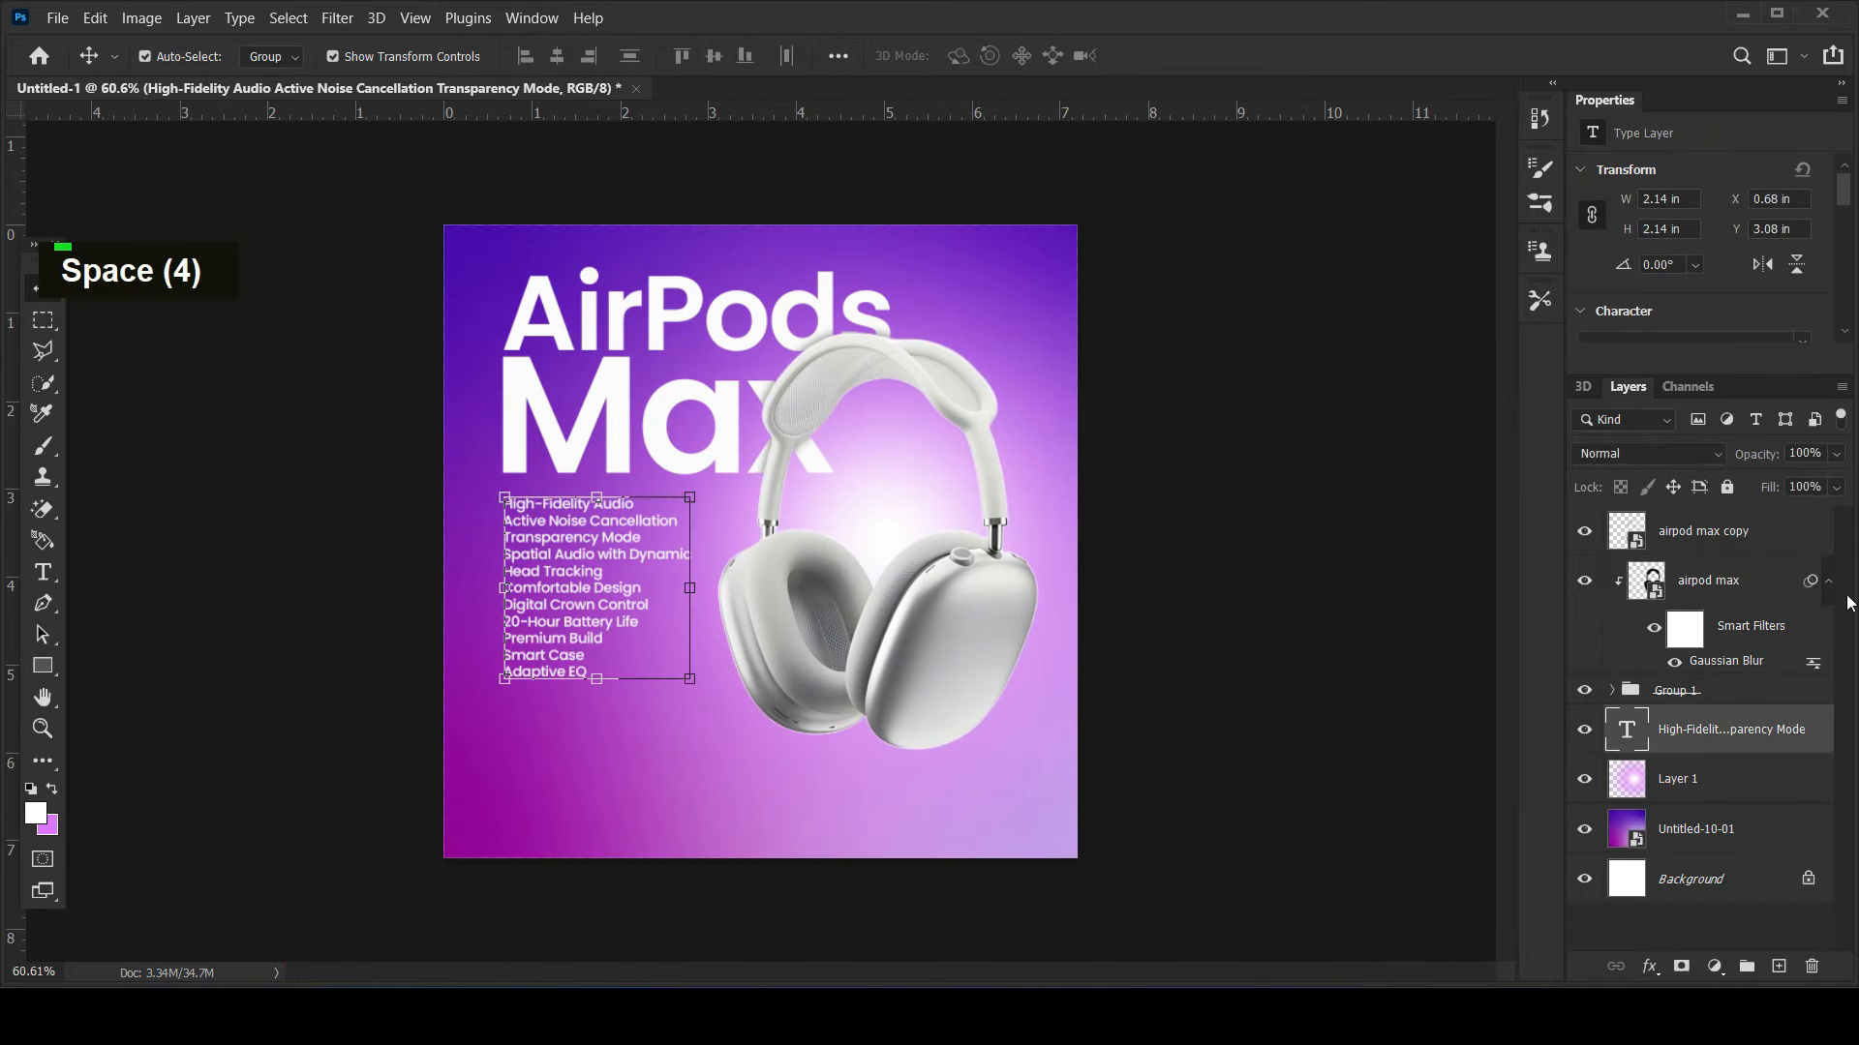
pyautogui.scroll(6, 1723, 562)
pyautogui.scroll(-4, 1704, 366)
pyautogui.click(1802, 292)
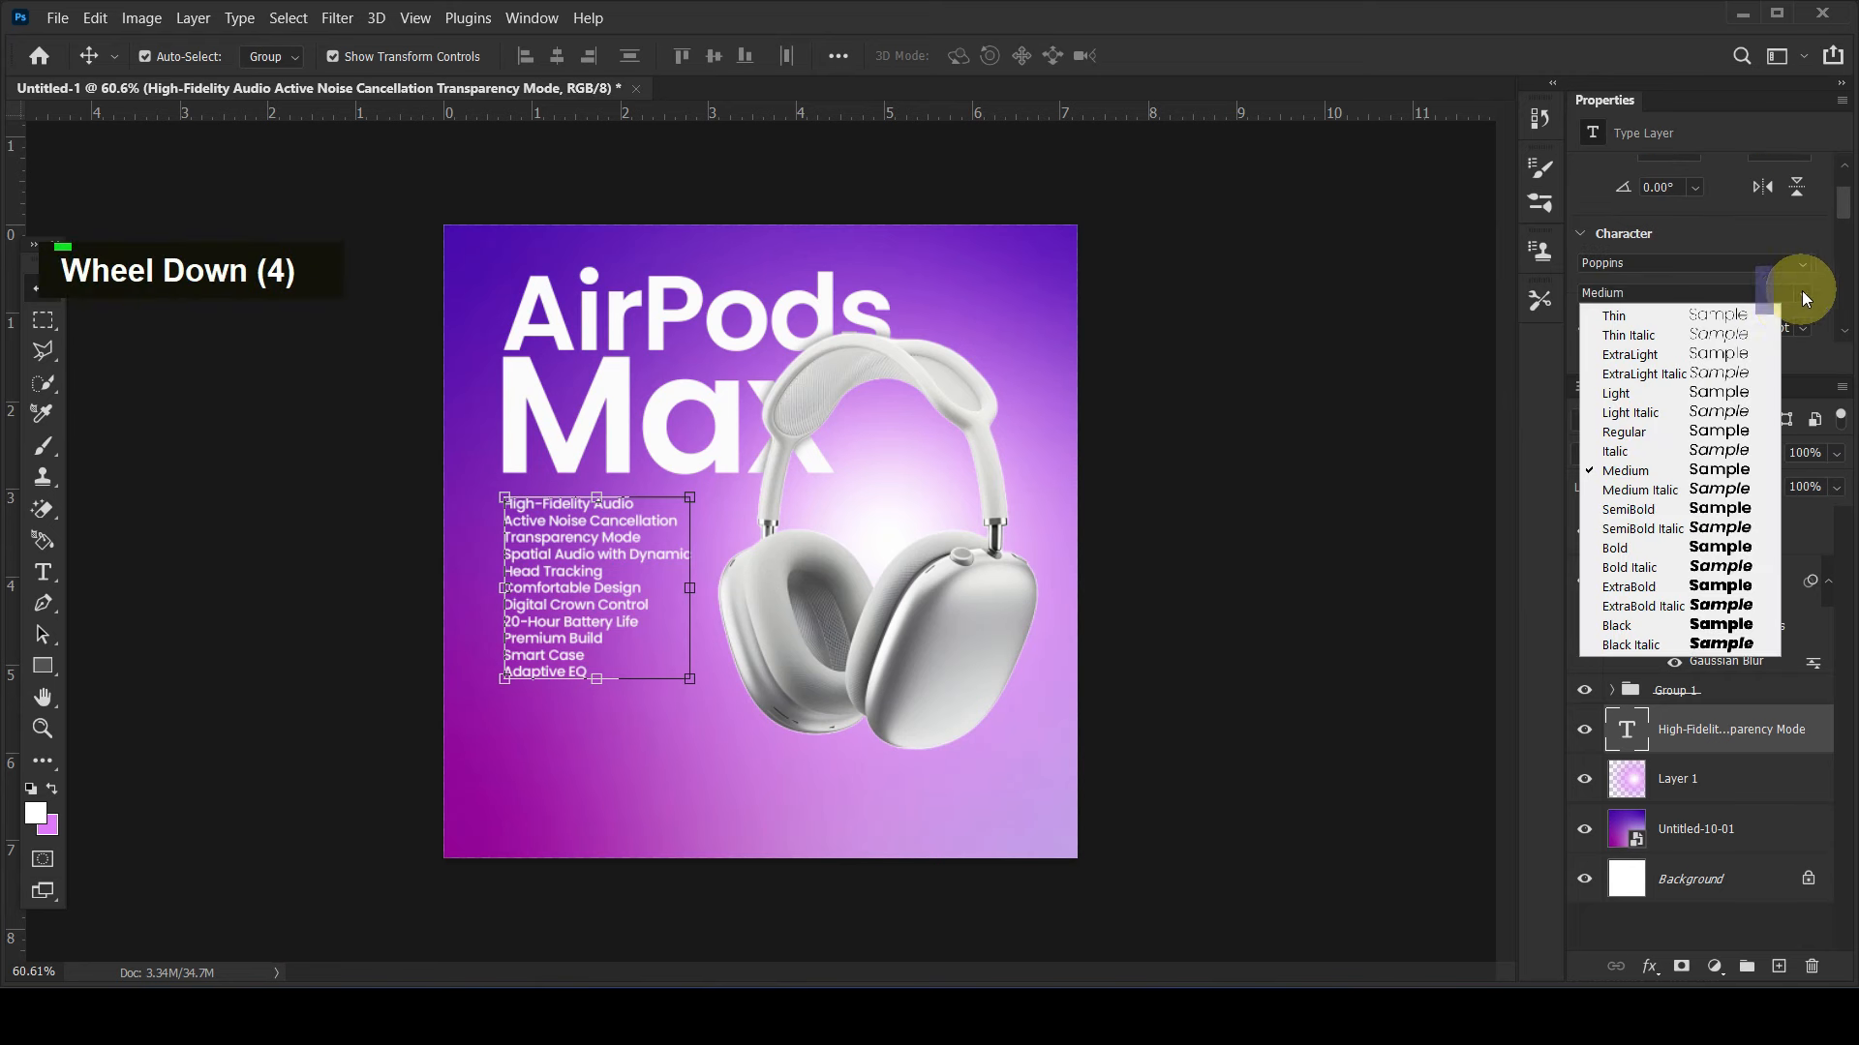
pyautogui.click(1653, 436)
pyautogui.click(1225, 523)
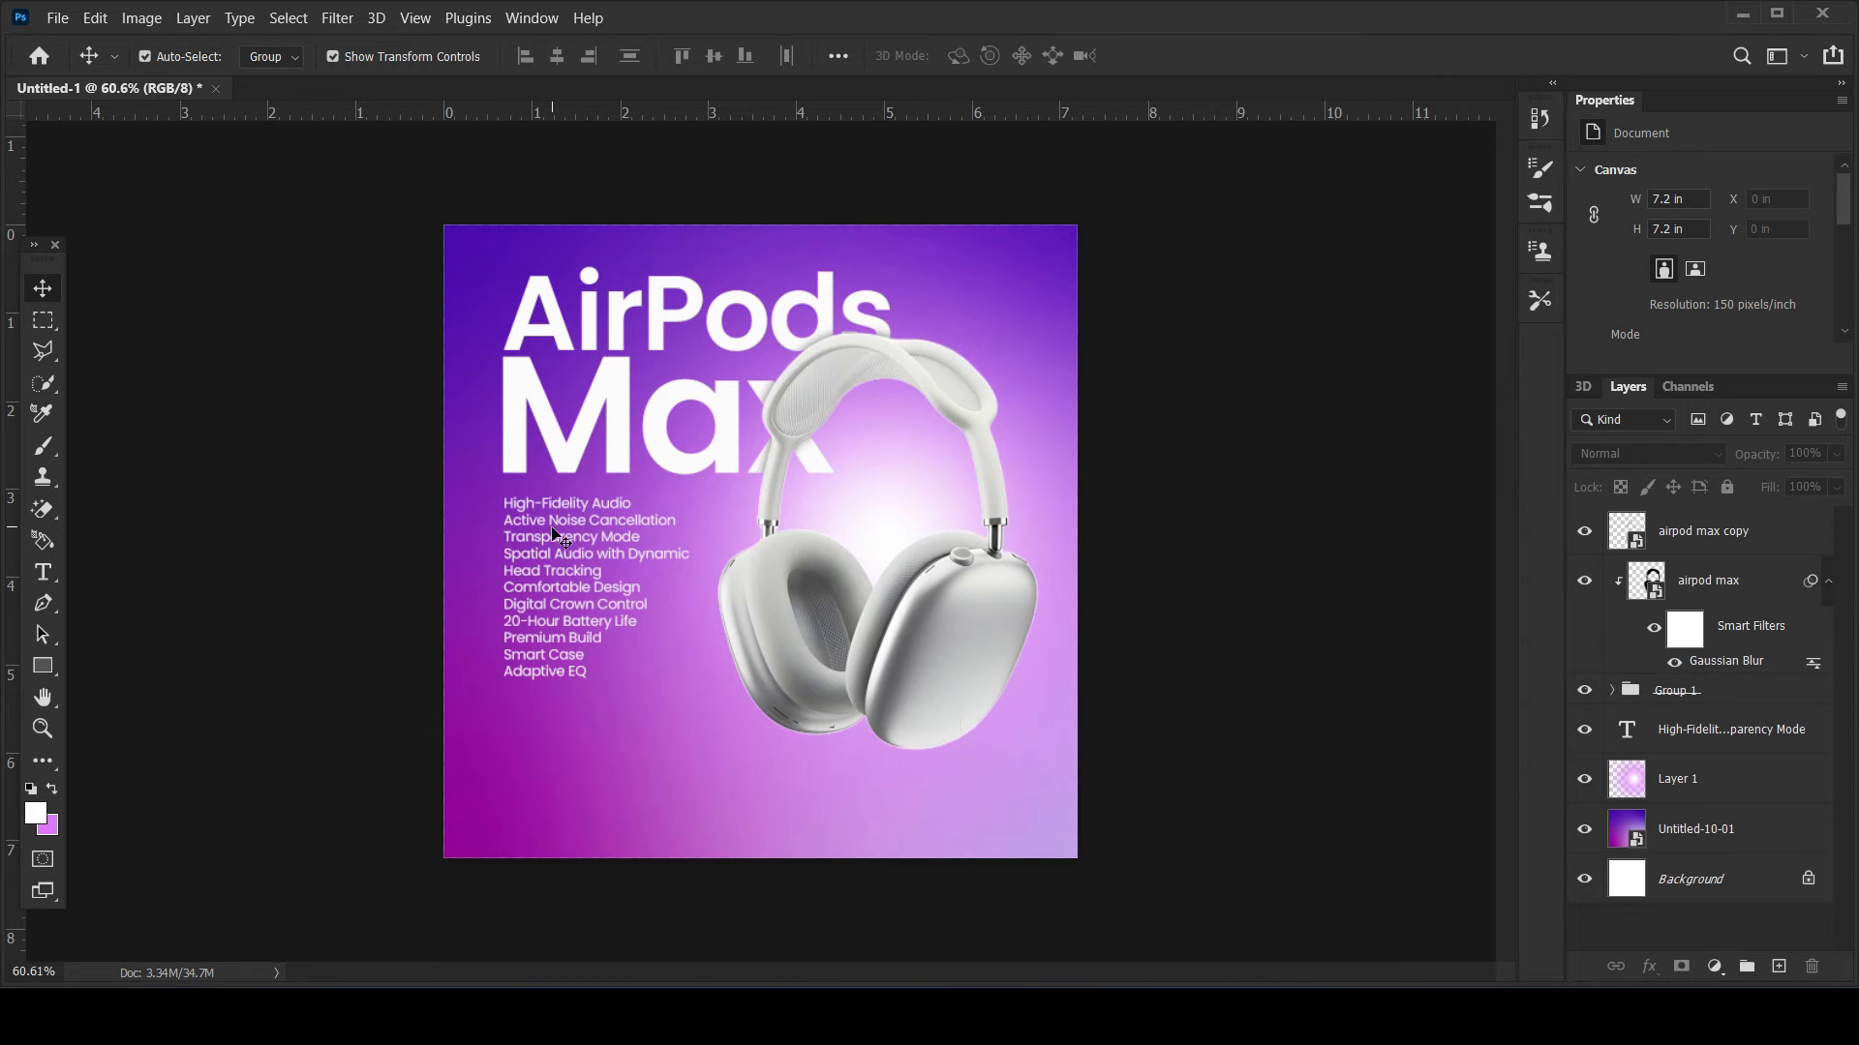
# - Switch to the text editor and copy the paragraph beginning "Take your listening experience" from the spec file
pyautogui.click(838, 1007)
pyautogui.moveTo(348, 565); pyautogui.dragTo(1660, 584)
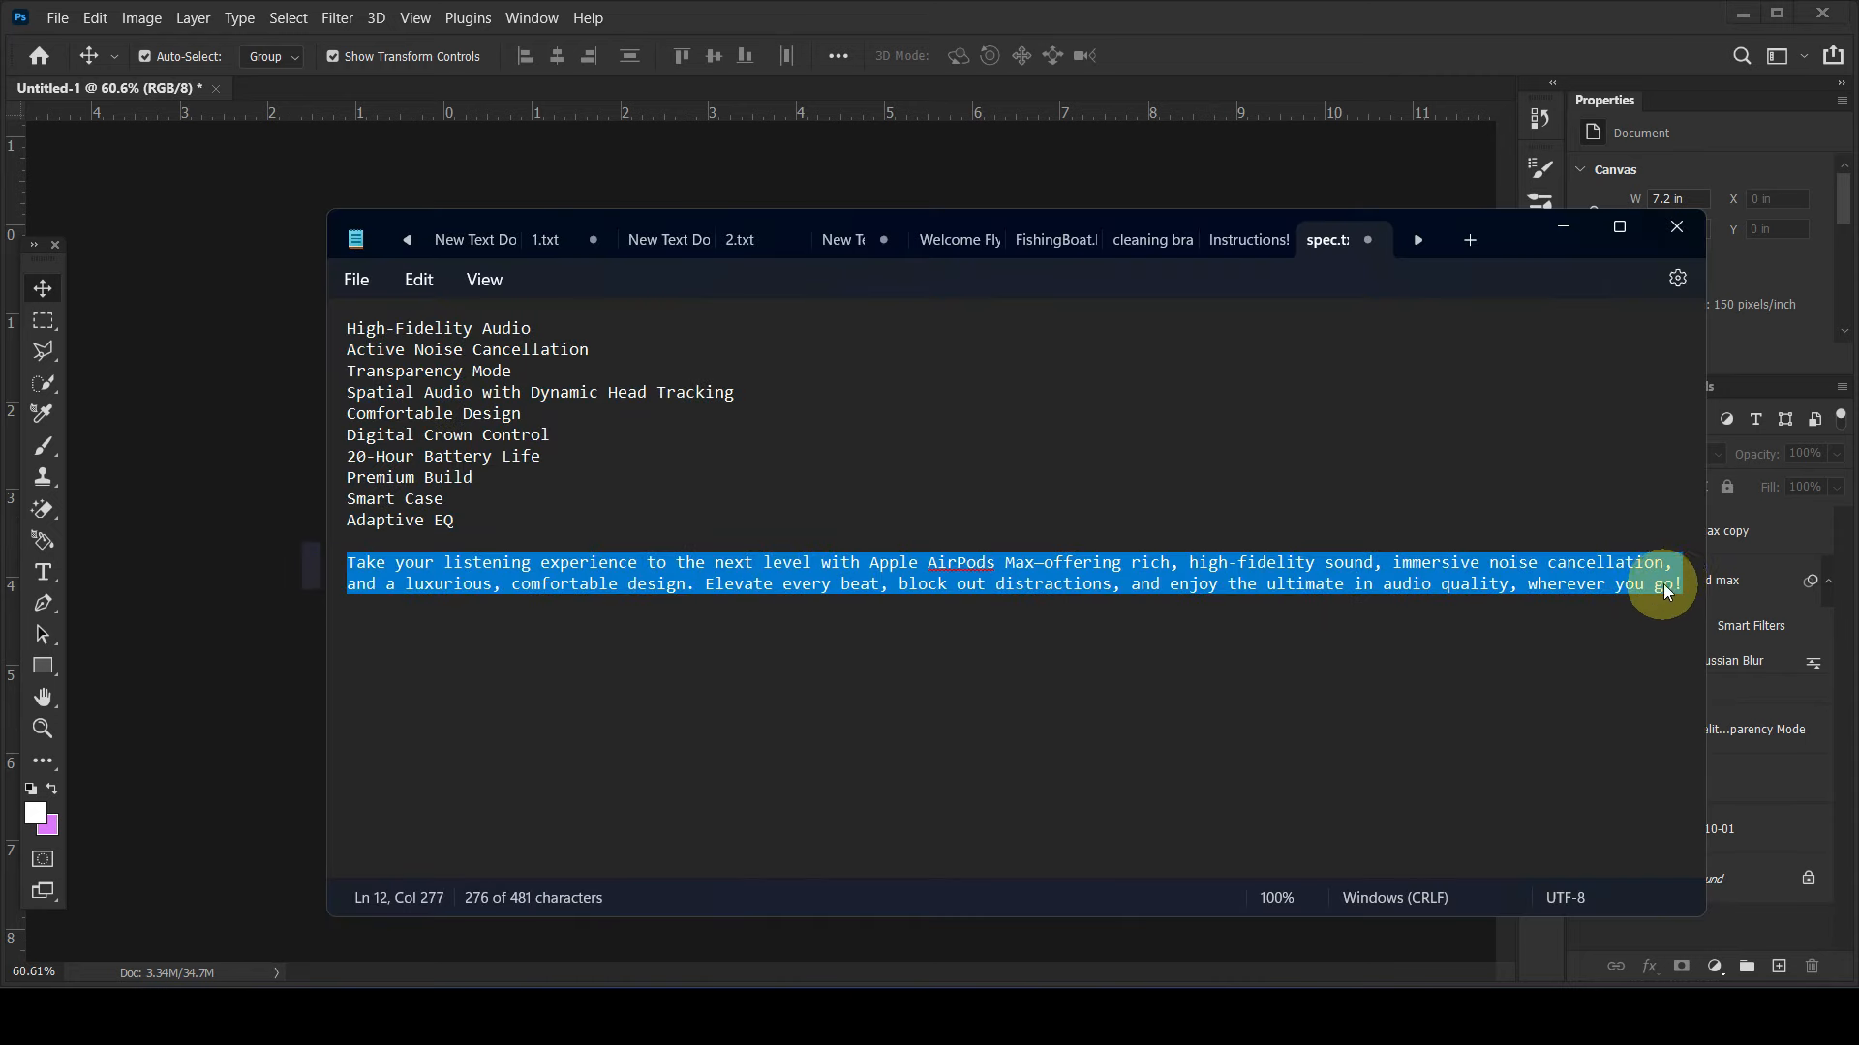
pyautogui.hotkey('ctrl', 'c')
# - Back in Photoshop, draw a text box about 4 in wide and 1 in tall below the feature list and paste the description
pyautogui.click(755, 1013)
pyautogui.click(38, 581)
pyautogui.moveTo(505, 736); pyautogui.dragTo(856, 819)
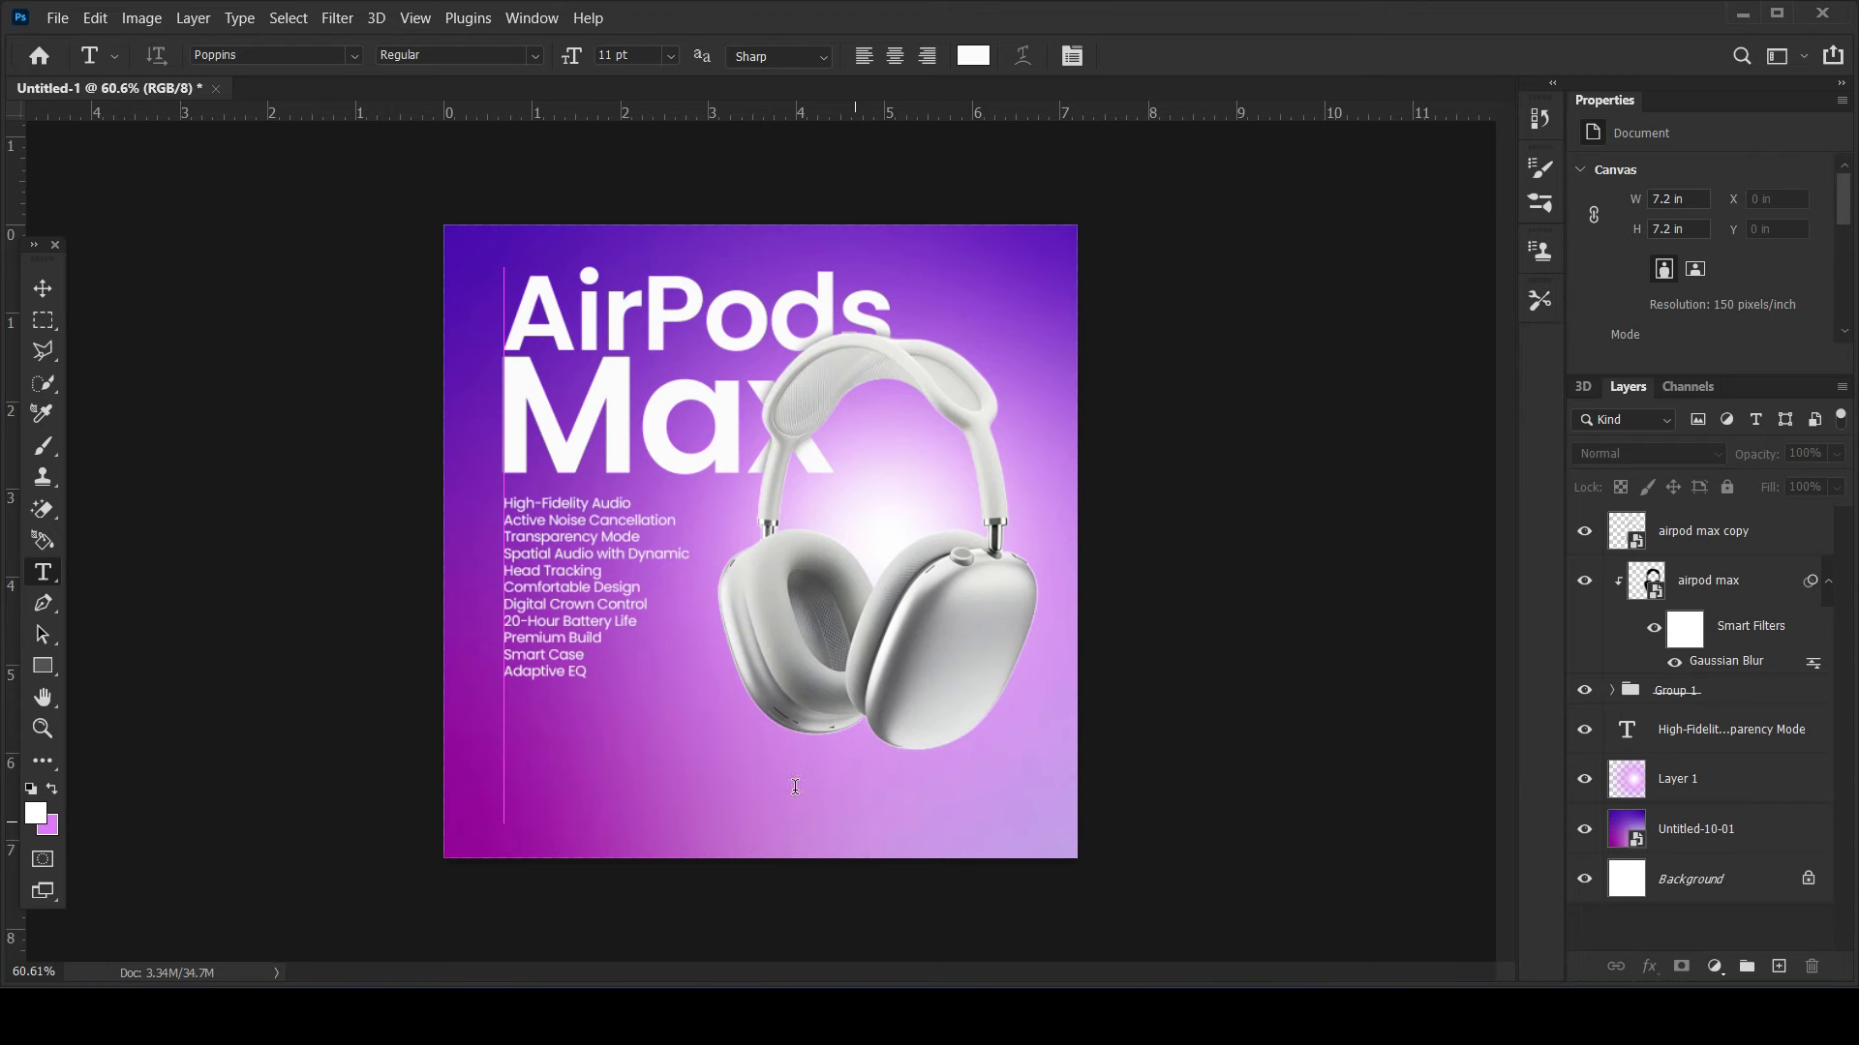
pyautogui.hotkey('ctrl', 'v')
# - Format the whole pasted description as Poppins Regular at 10 pt with 12 pt leading
pyautogui.hotkey('ctrl', 'a')
pyautogui.scroll(-5, 1661, 305)
pyautogui.click(1646, 308)
pyautogui.write('10')
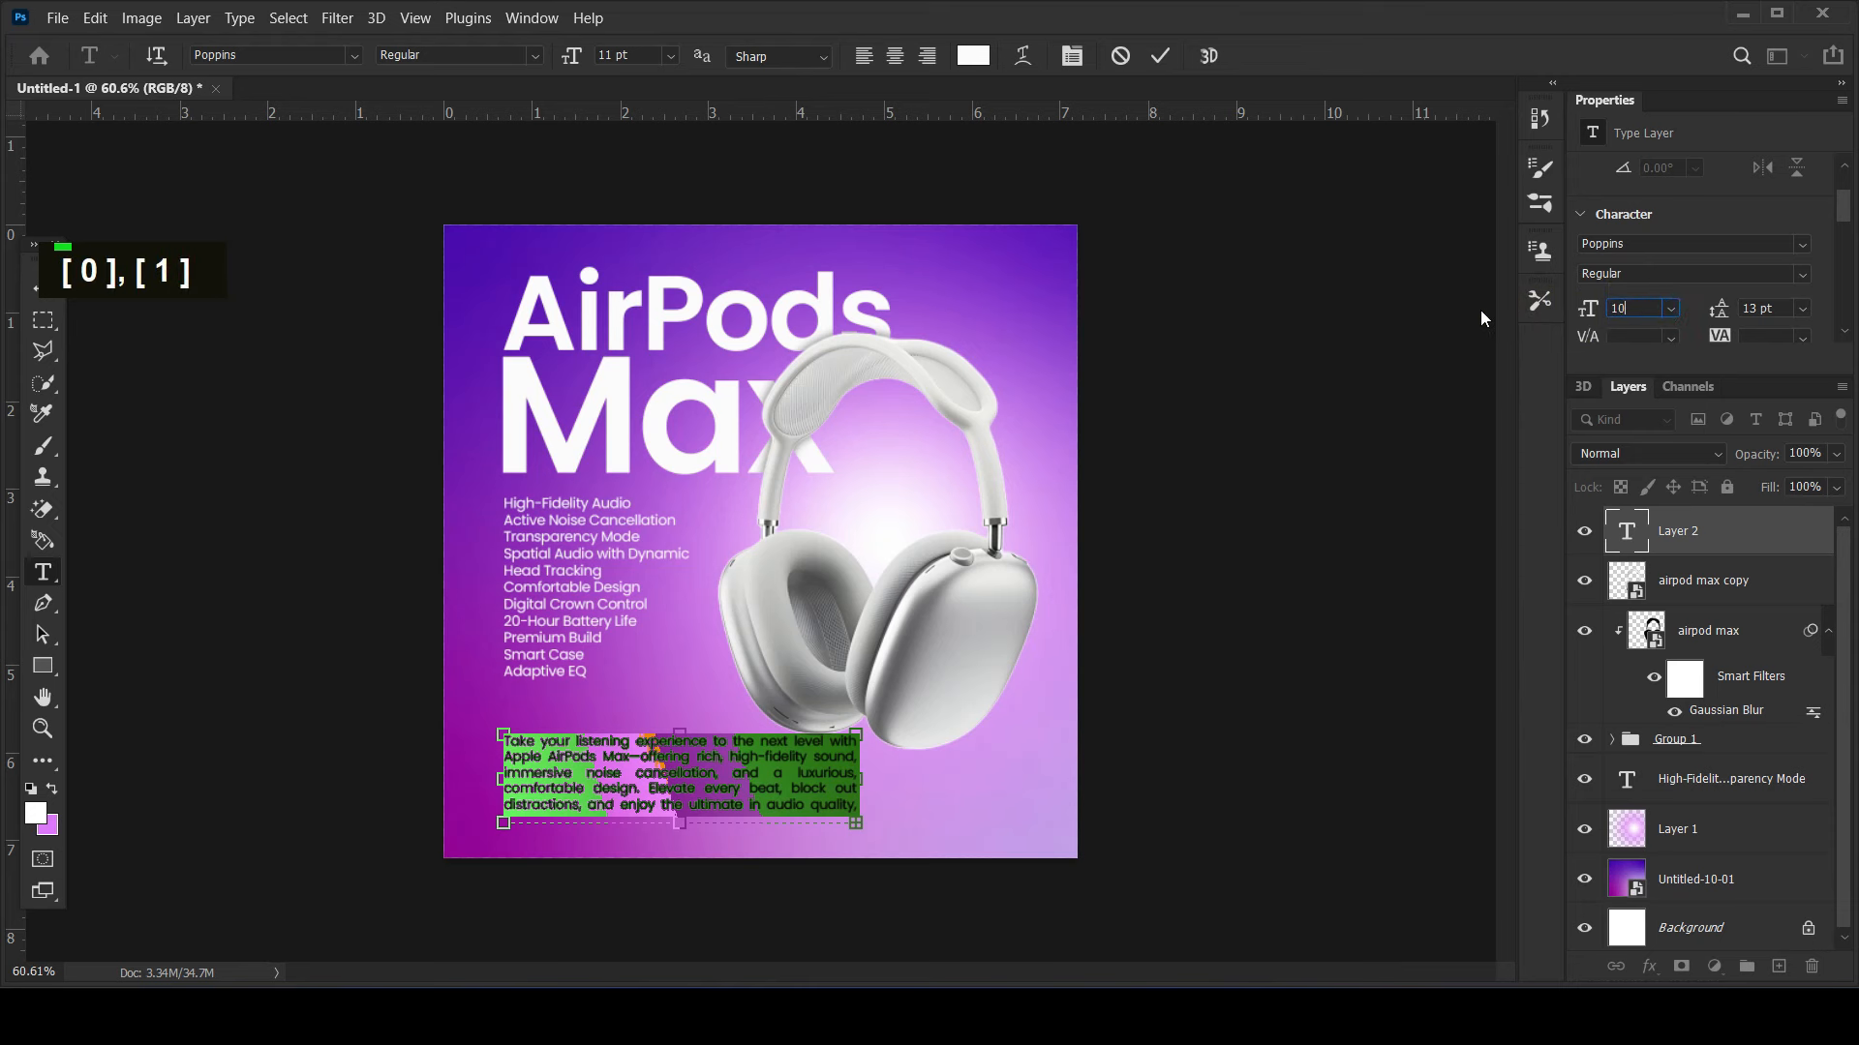
pyautogui.click(1762, 308)
pyautogui.write('12')
pyautogui.press('Return')
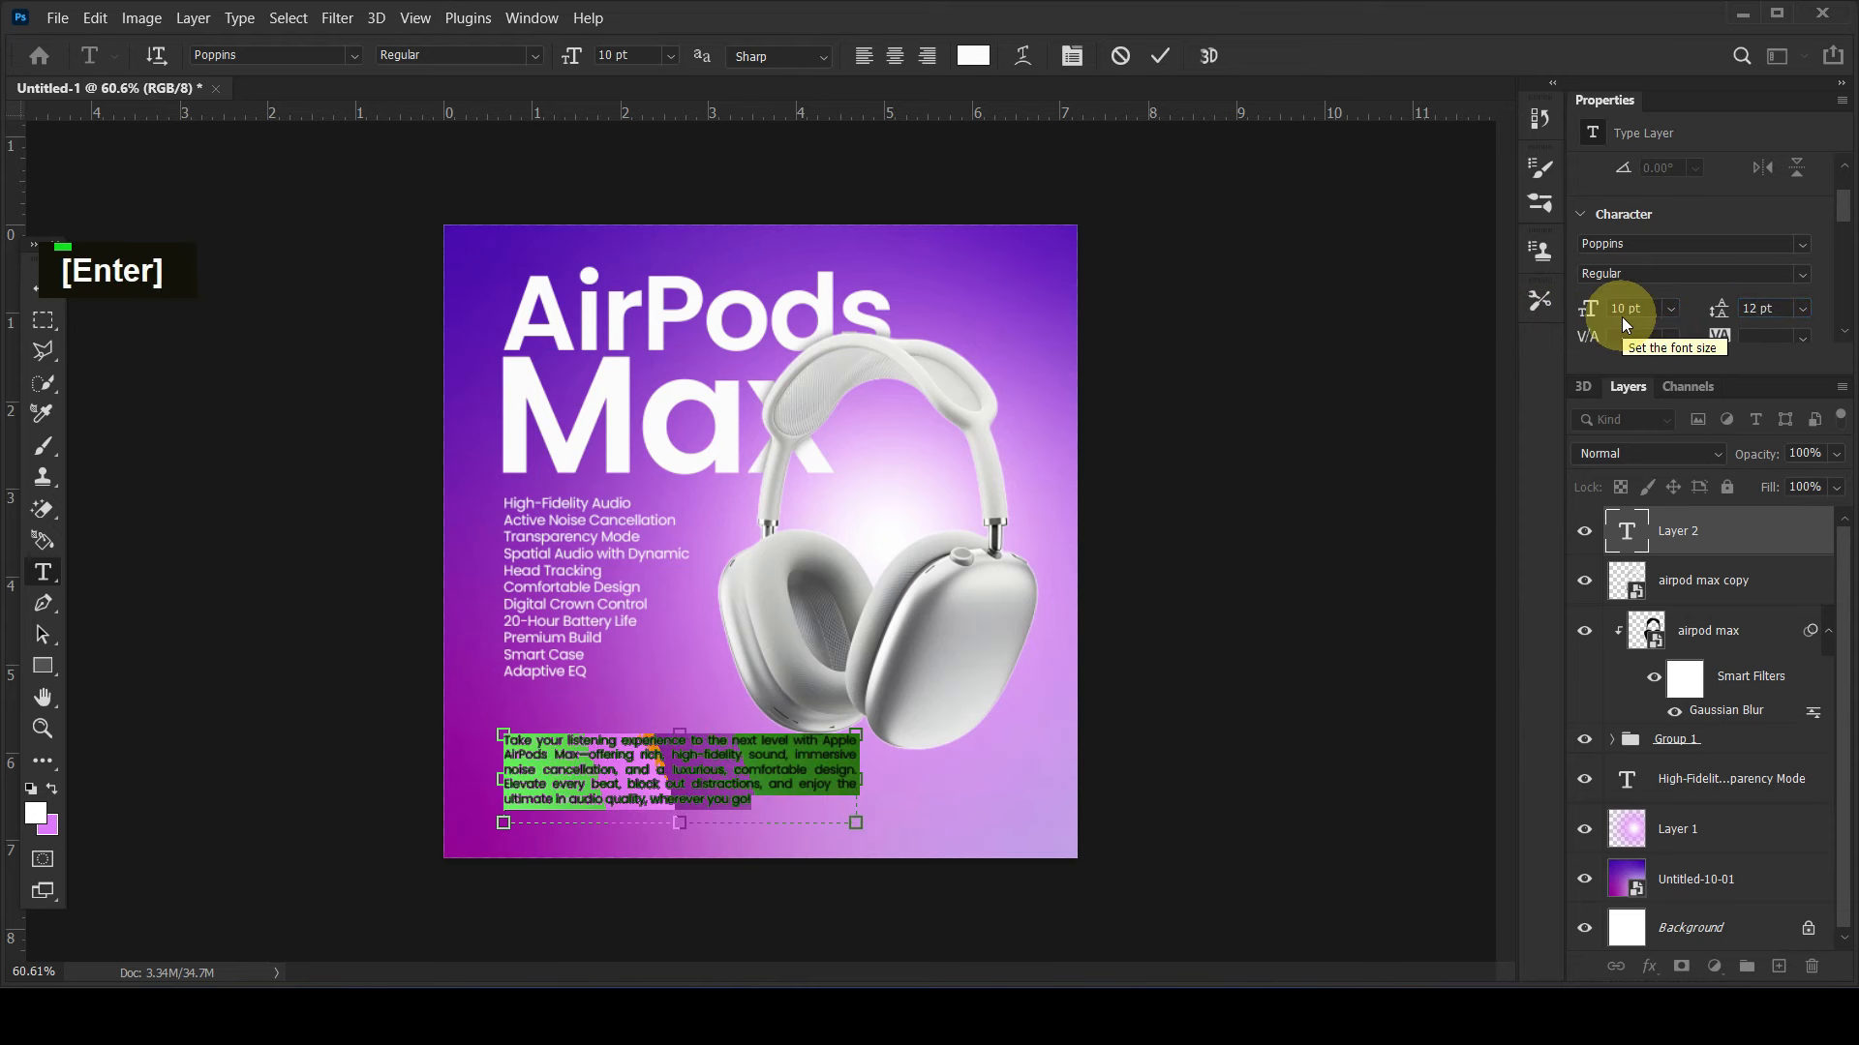
pyautogui.click(1801, 274)
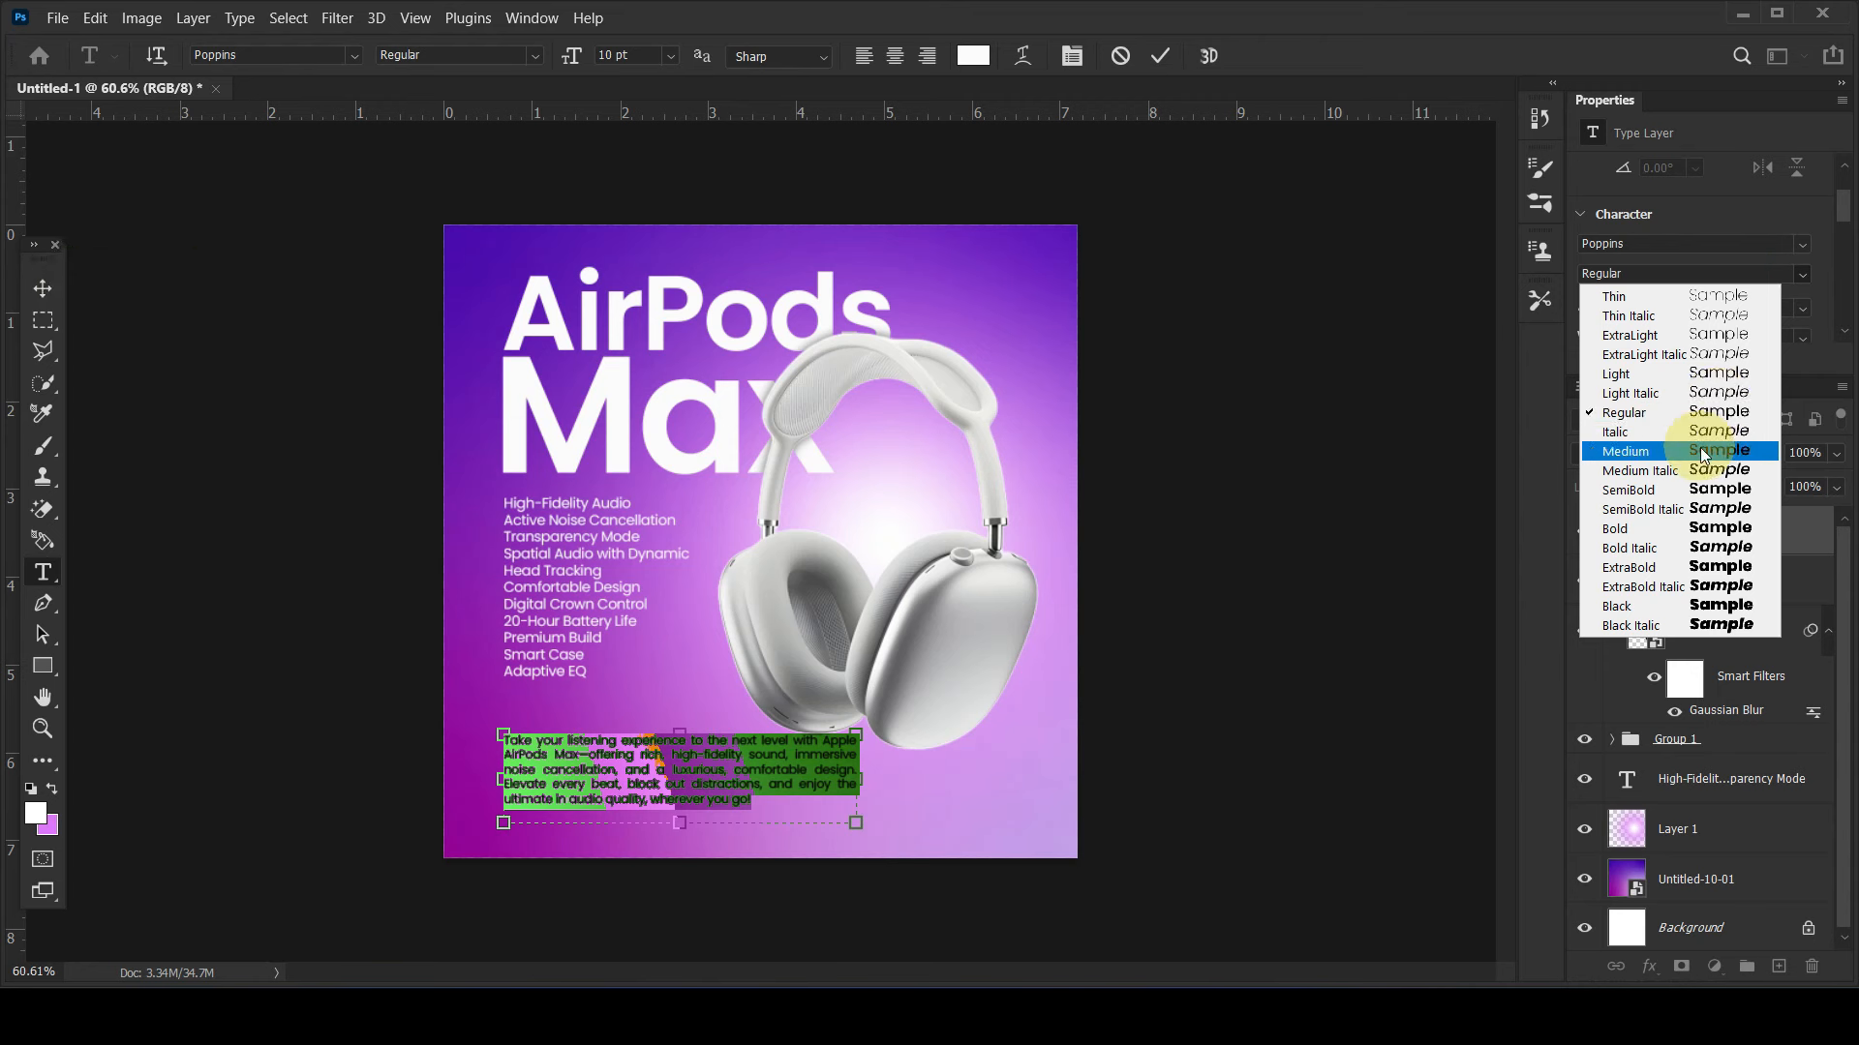
pyautogui.click(1679, 410)
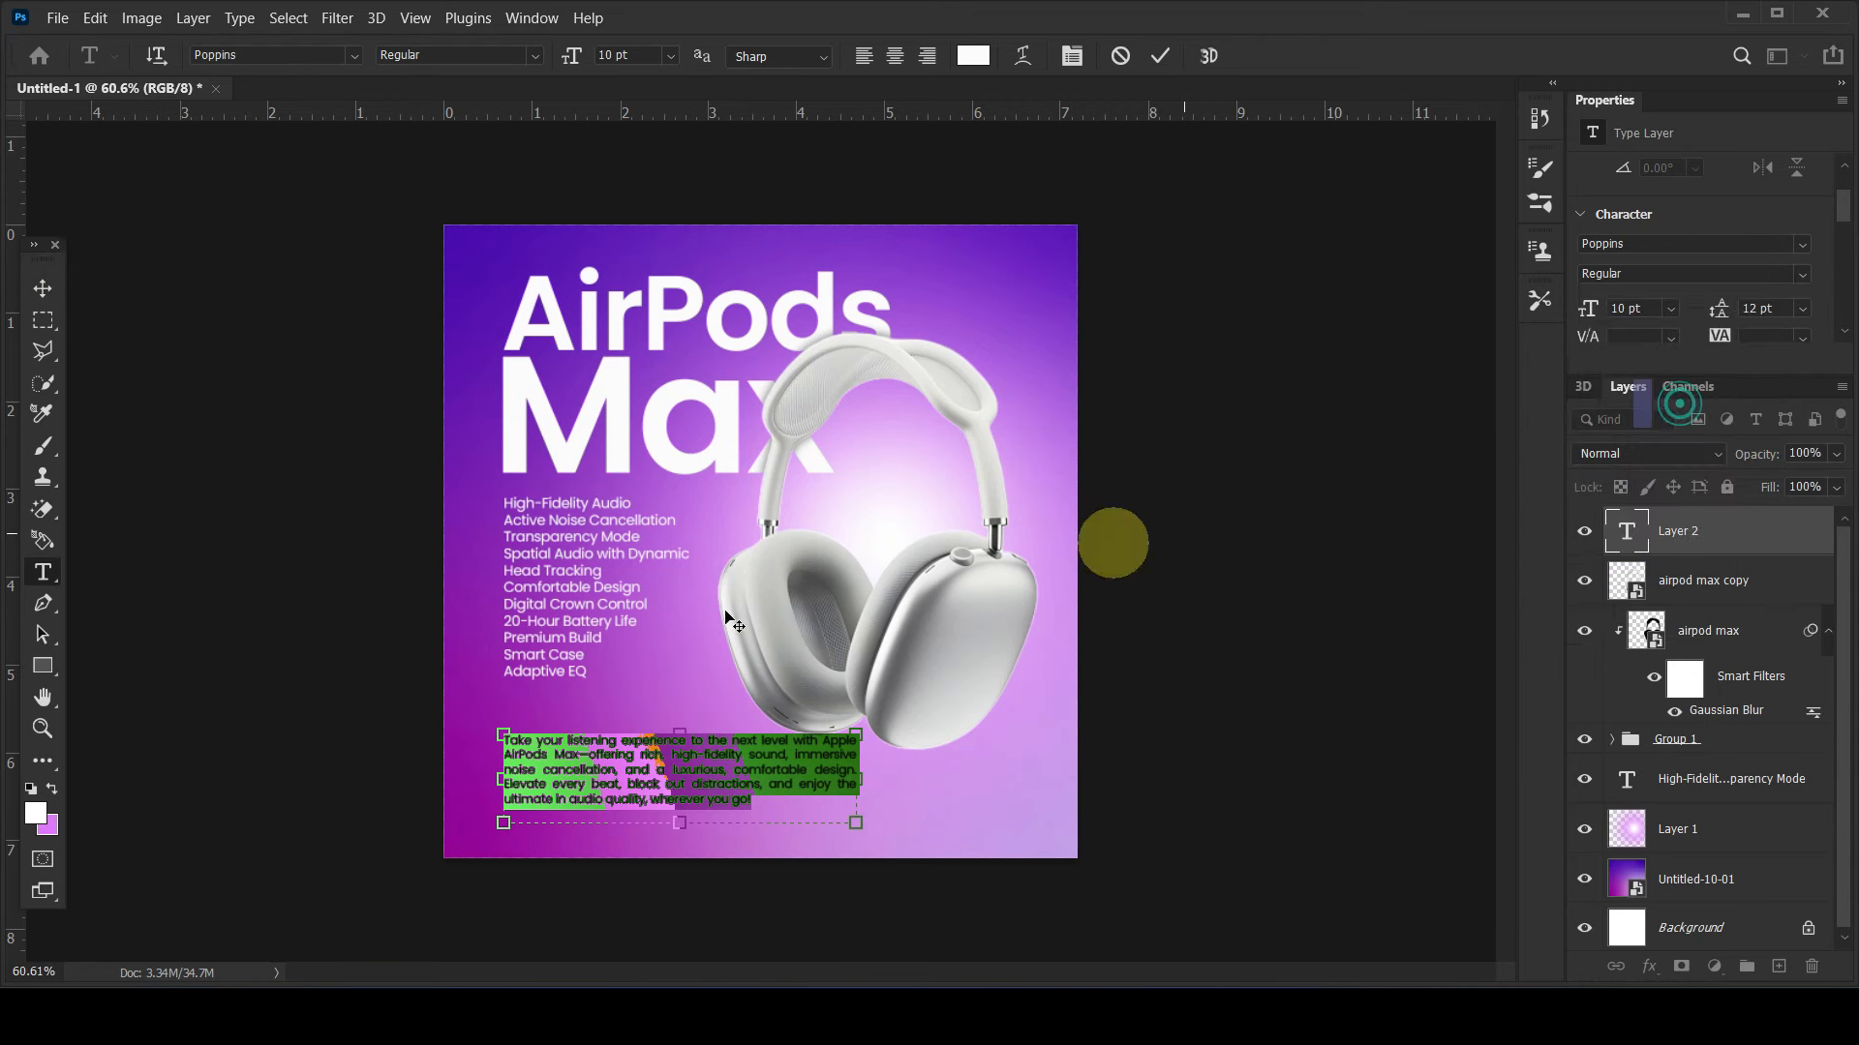
# - Set the description's leading to 11 pt and move the paragraph slightly down
pyautogui.click(1772, 307)
pyautogui.write('11')
pyautogui.press('Return')
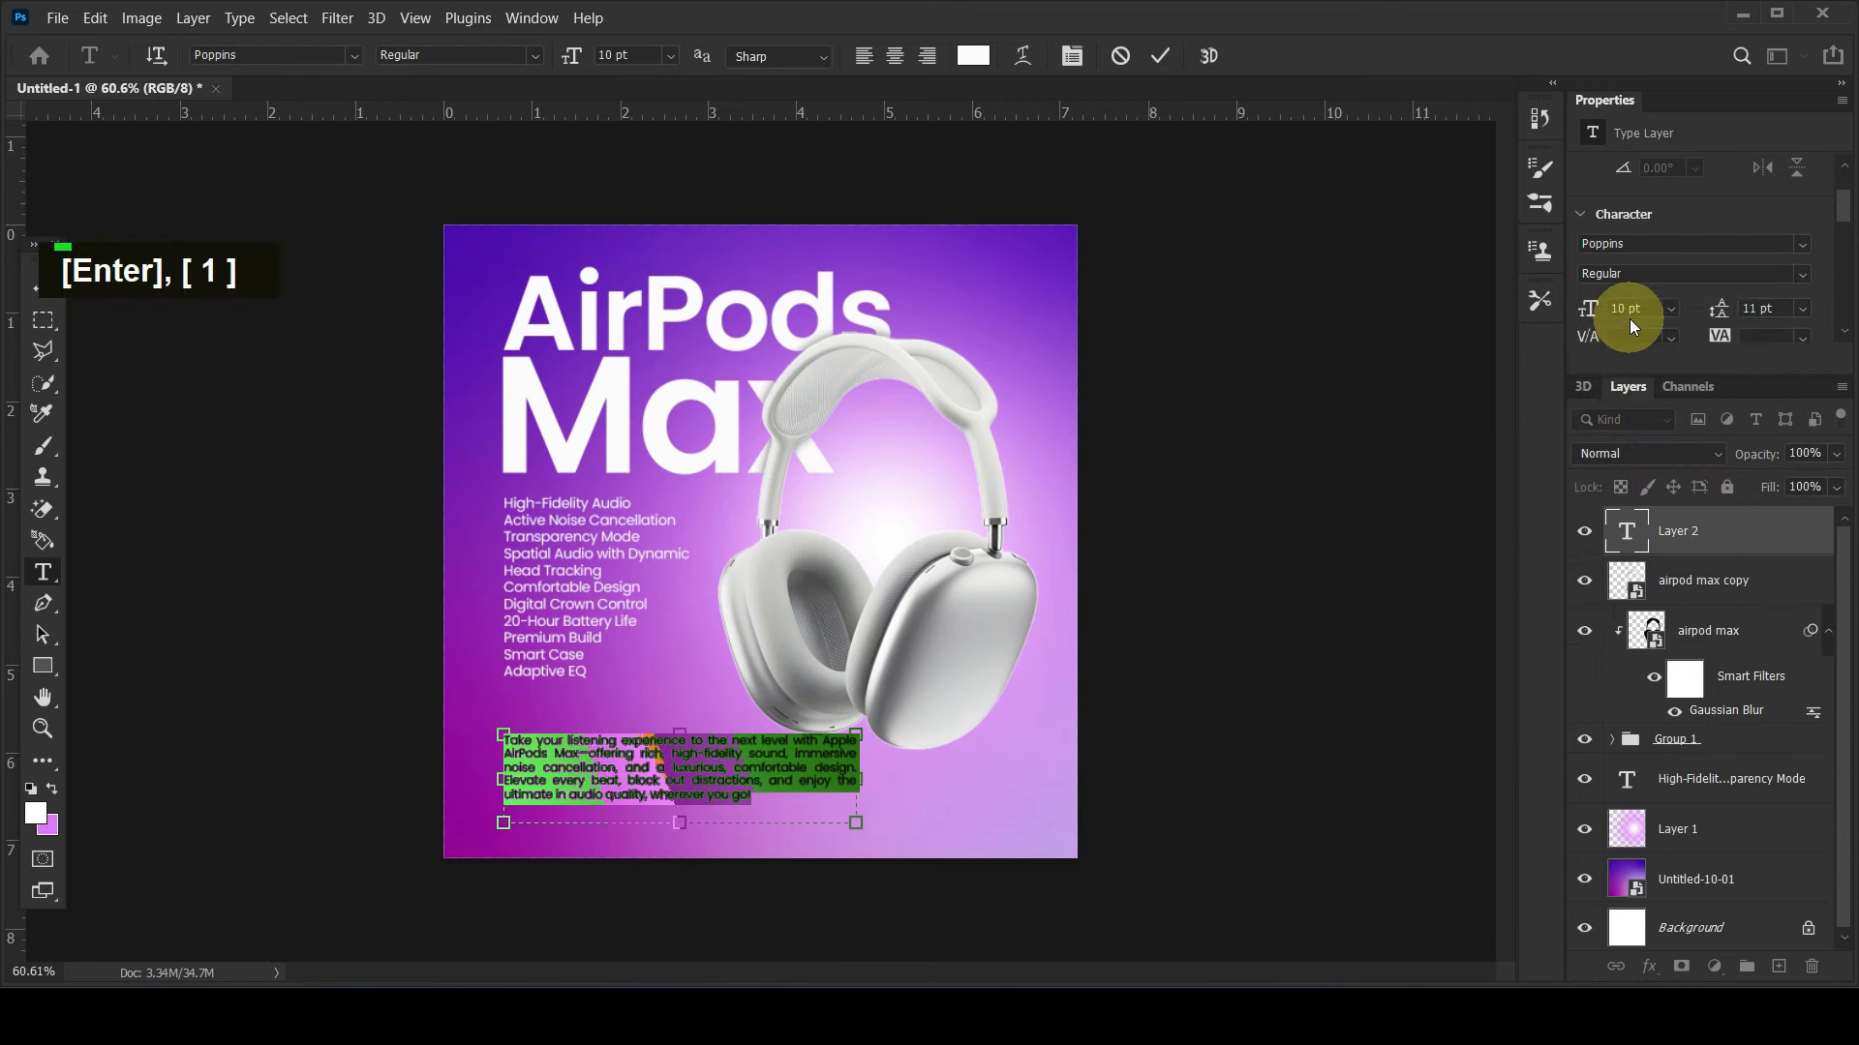
pyautogui.click(42, 287)
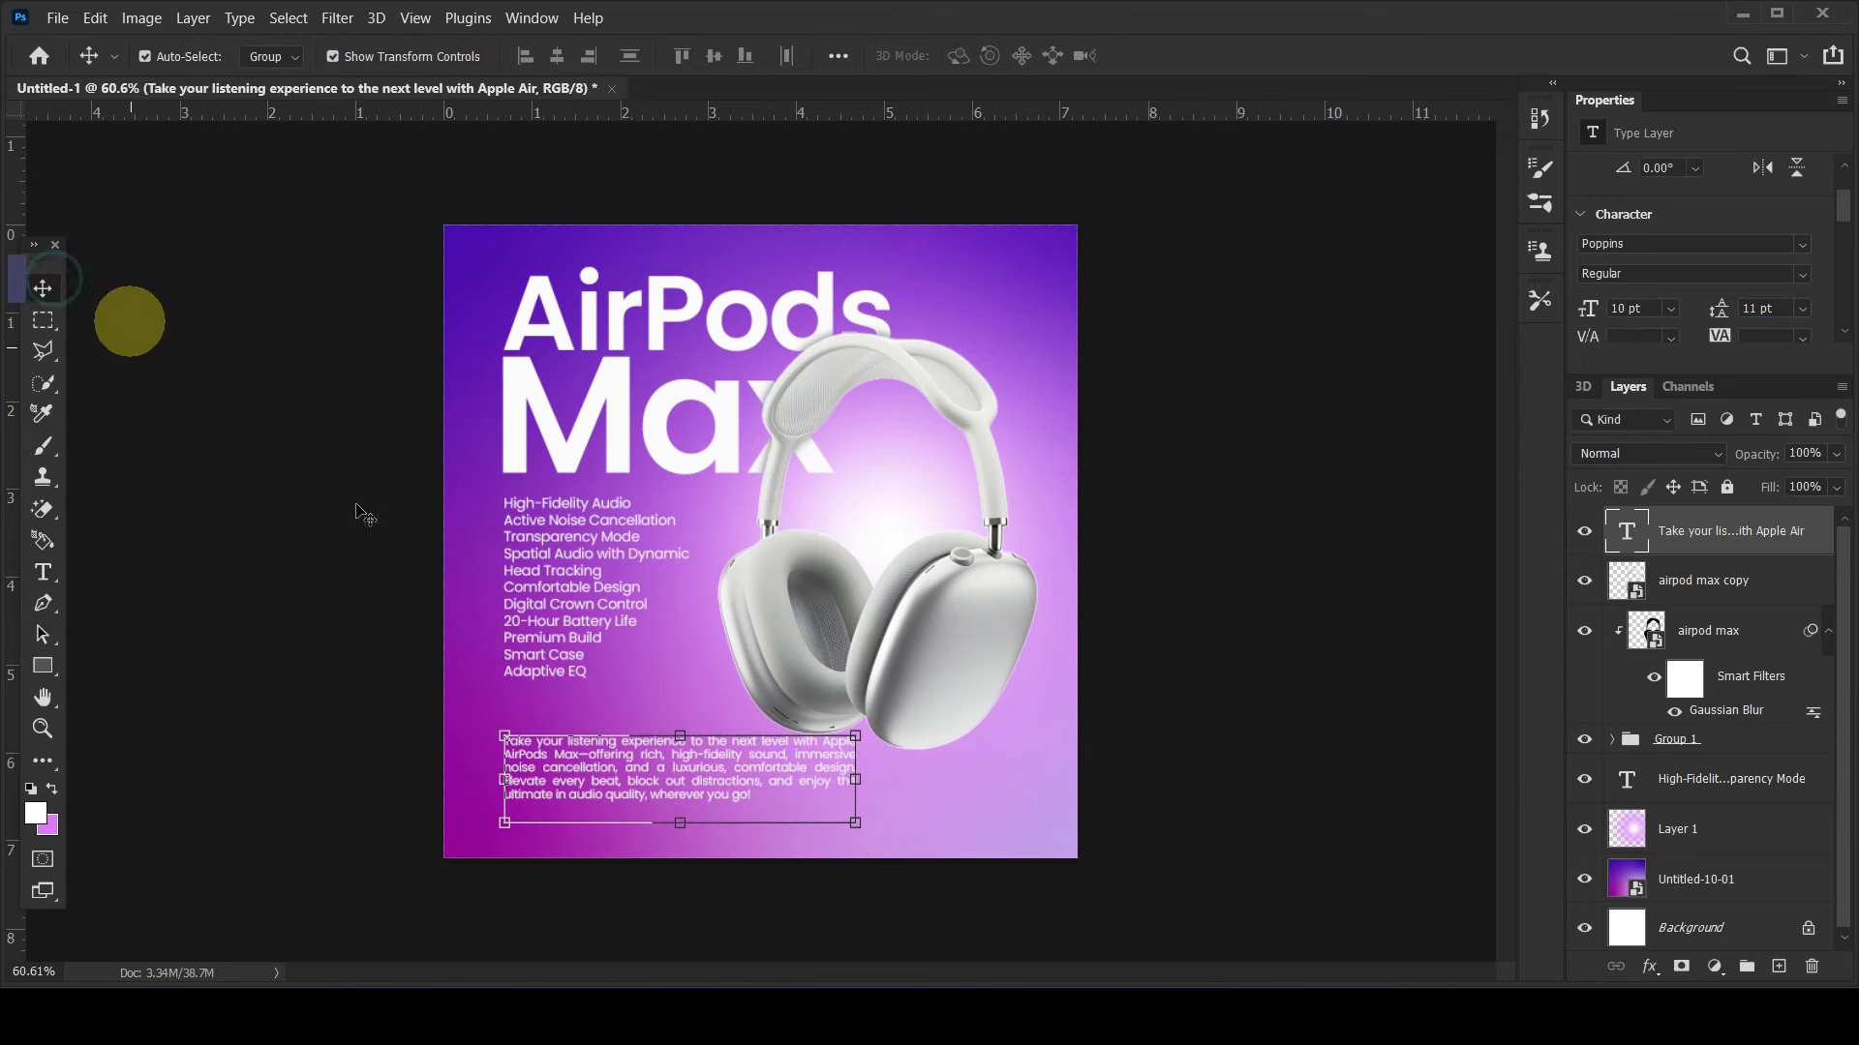
pyautogui.moveTo(665, 779); pyautogui.dragTo(665, 789)
pyautogui.click(1296, 575)
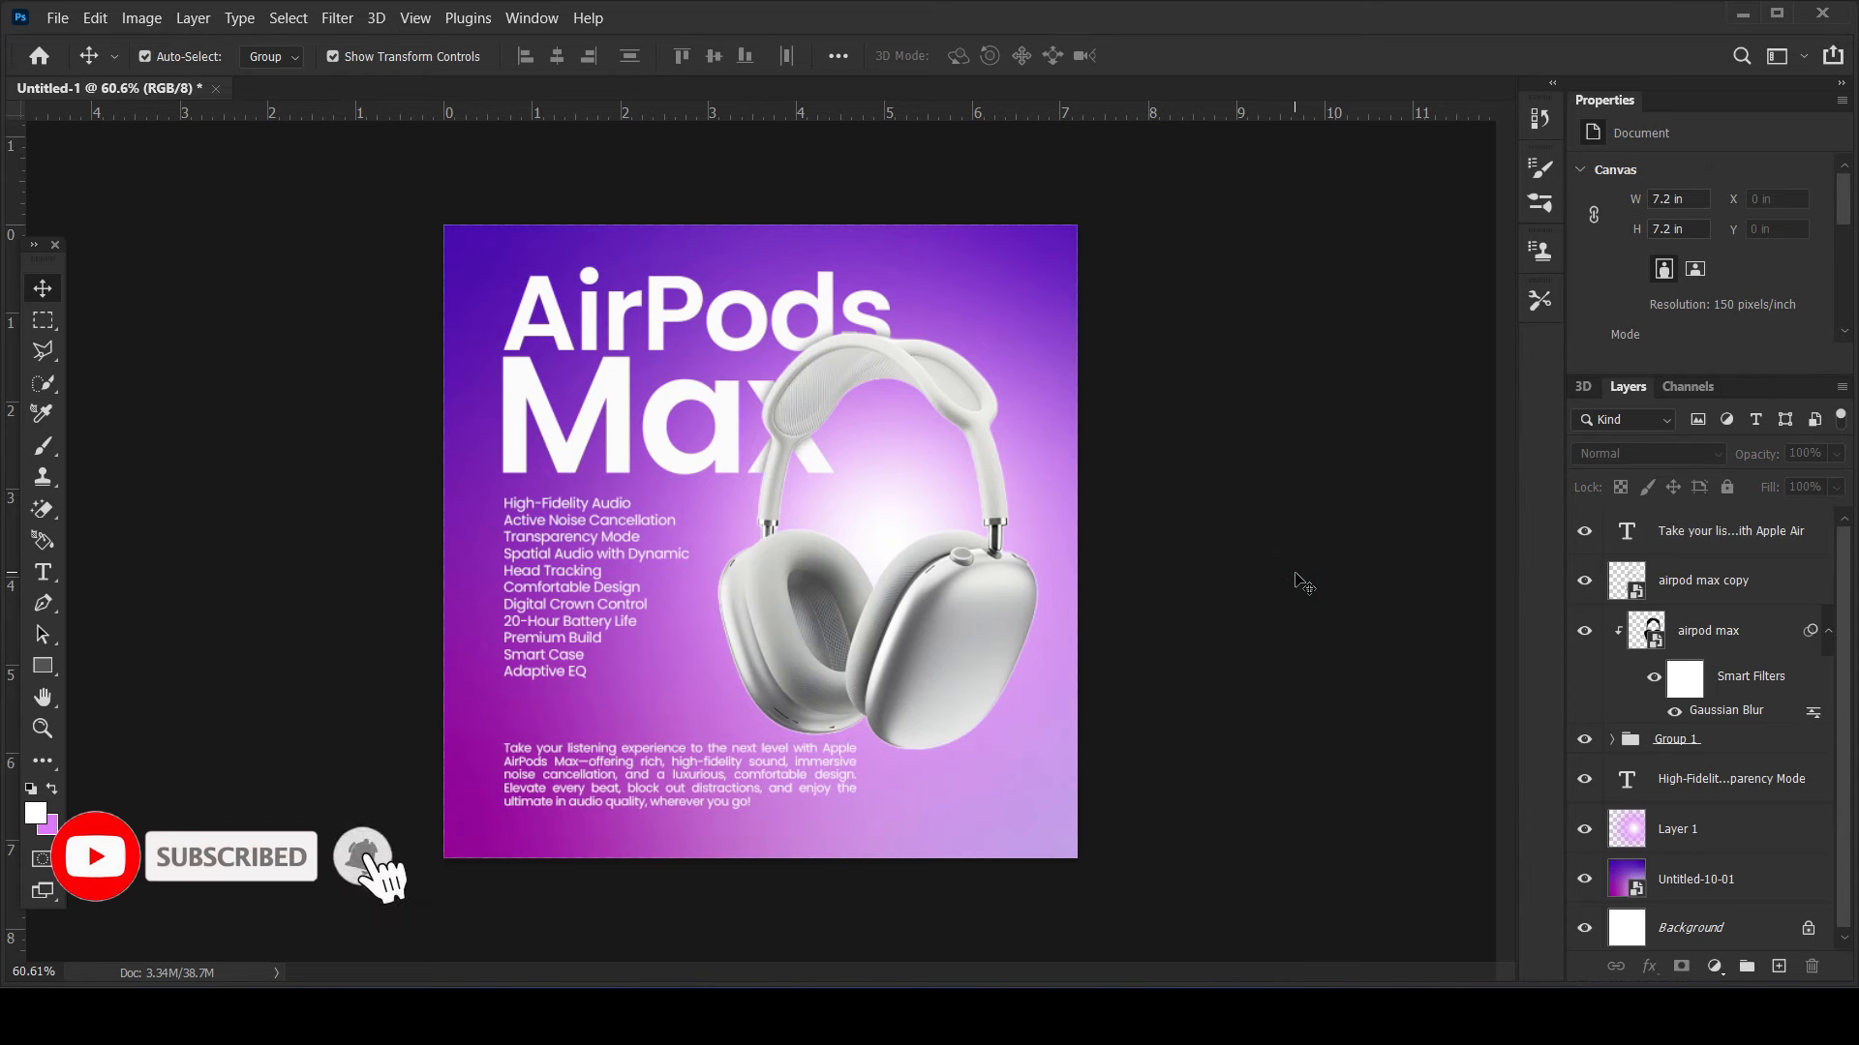
# - Duplicate the visible headphone layer and place the duplicate beneath the glow layer, above the gradient background
pyautogui.click(578, 601)
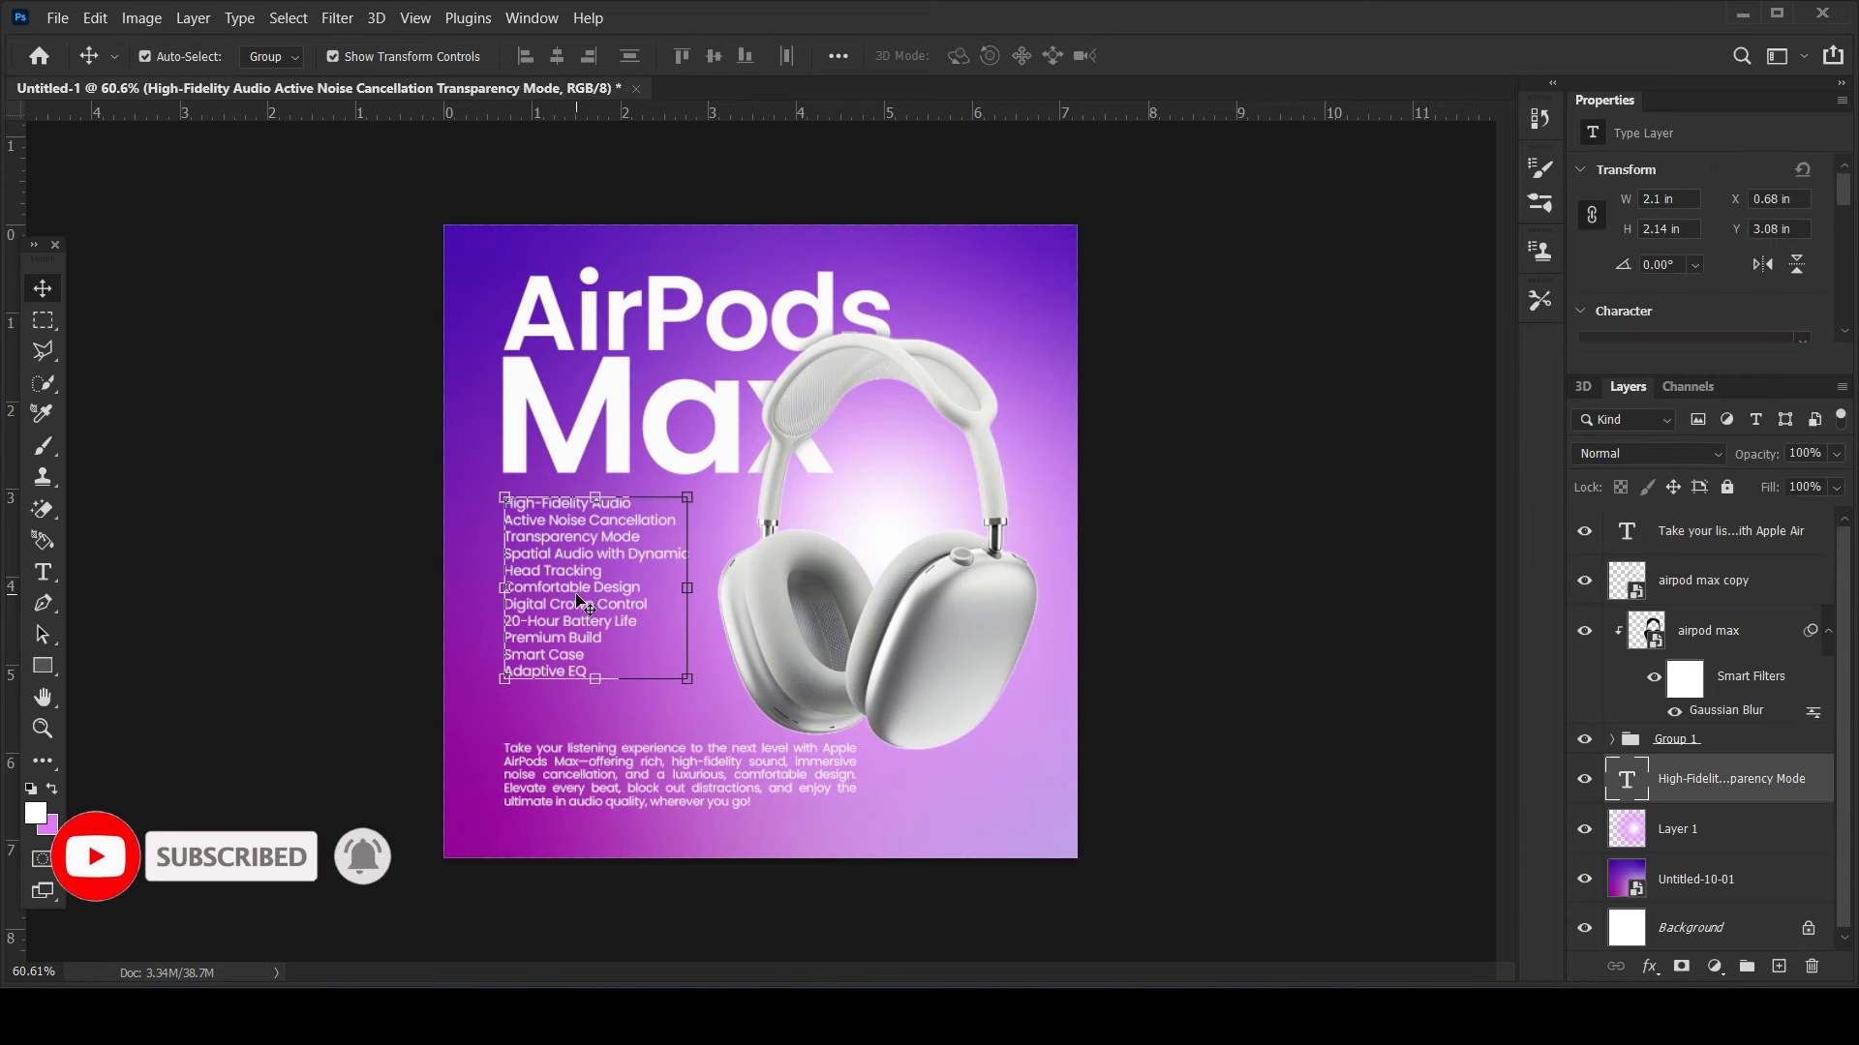
pyautogui.click(900, 646)
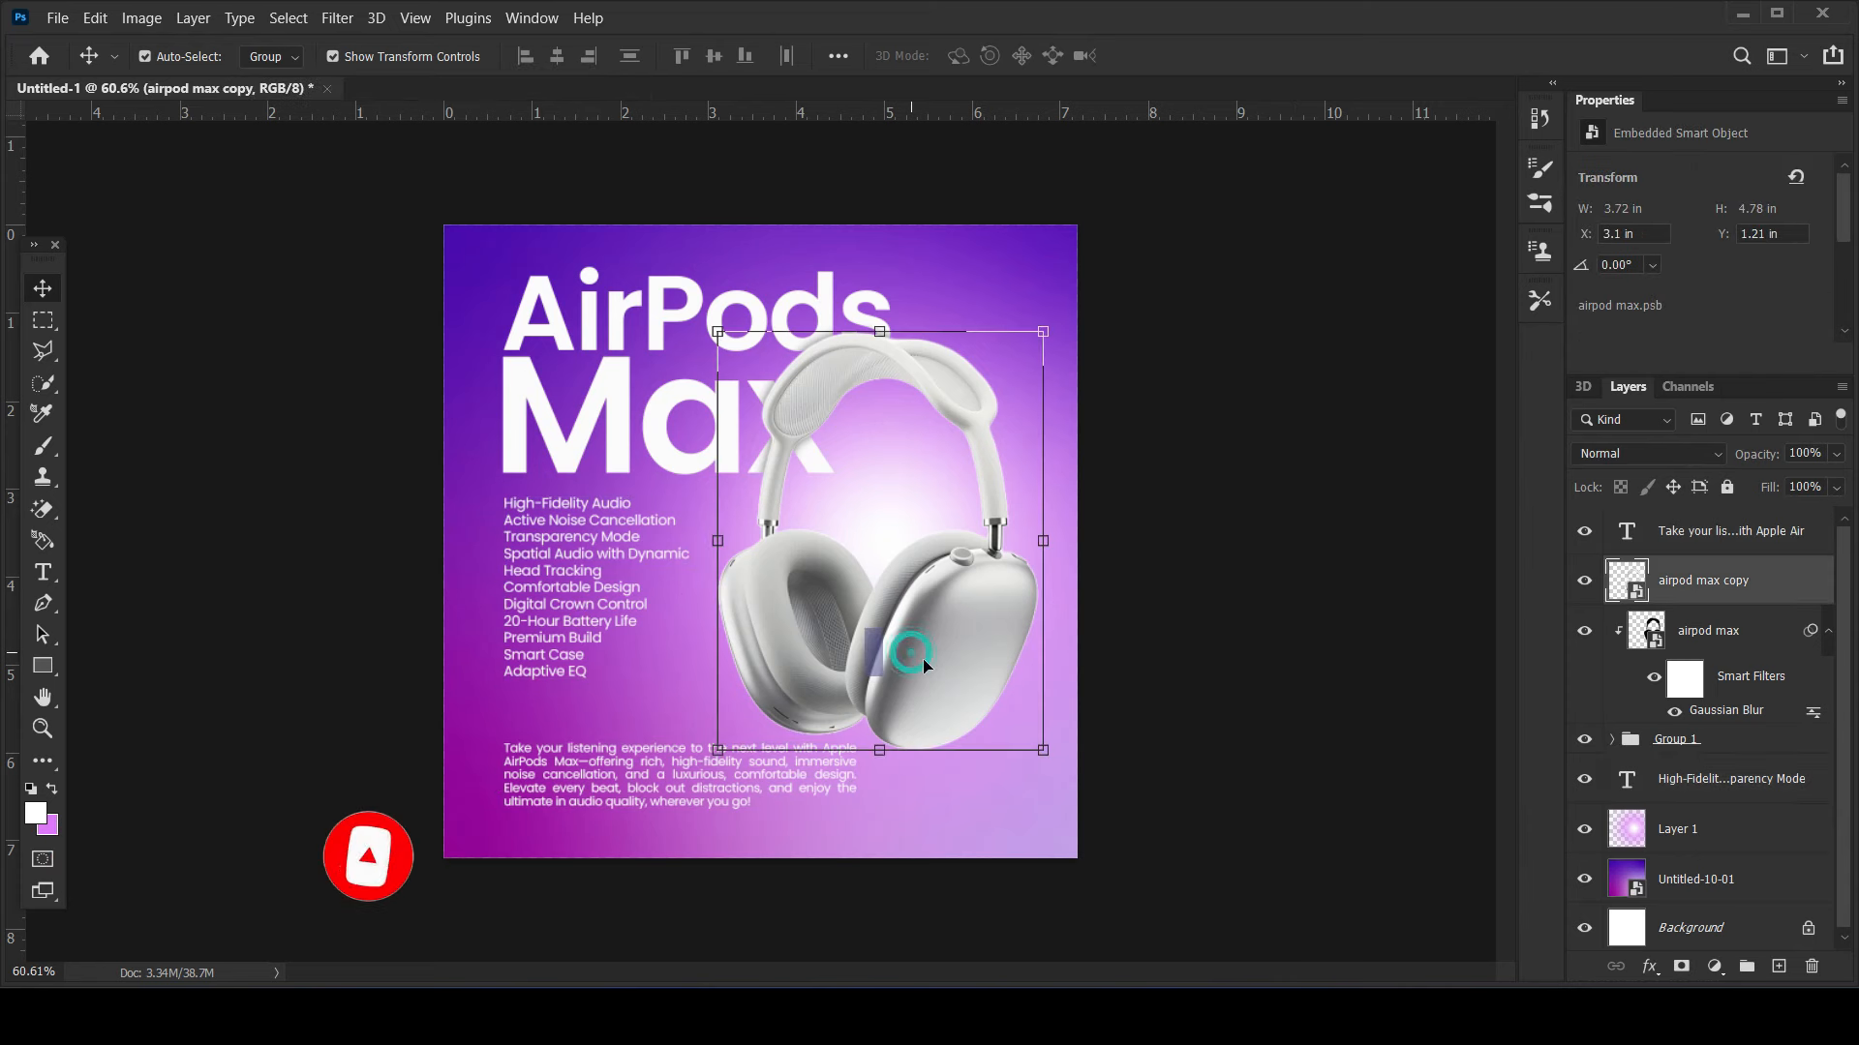
pyautogui.hotkey('ctrl', 'j')
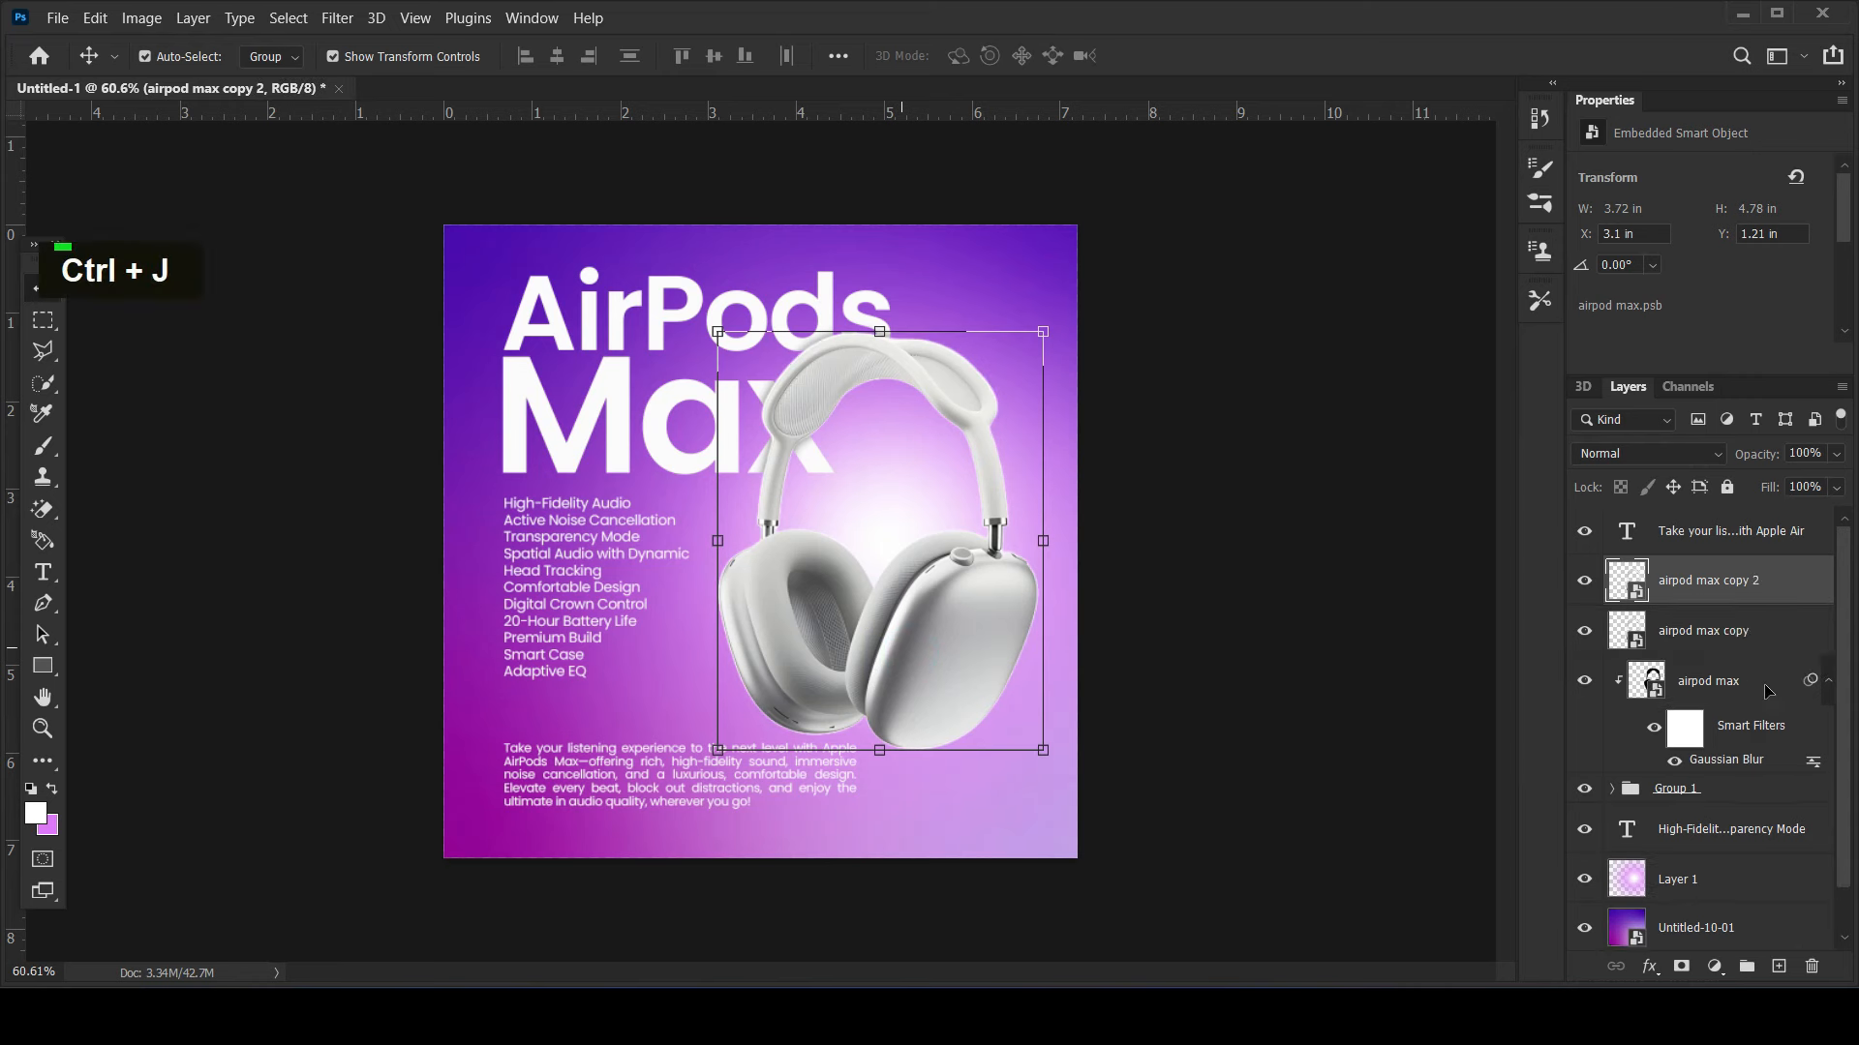
pyautogui.moveTo(1726, 586); pyautogui.dragTo(1701, 891)
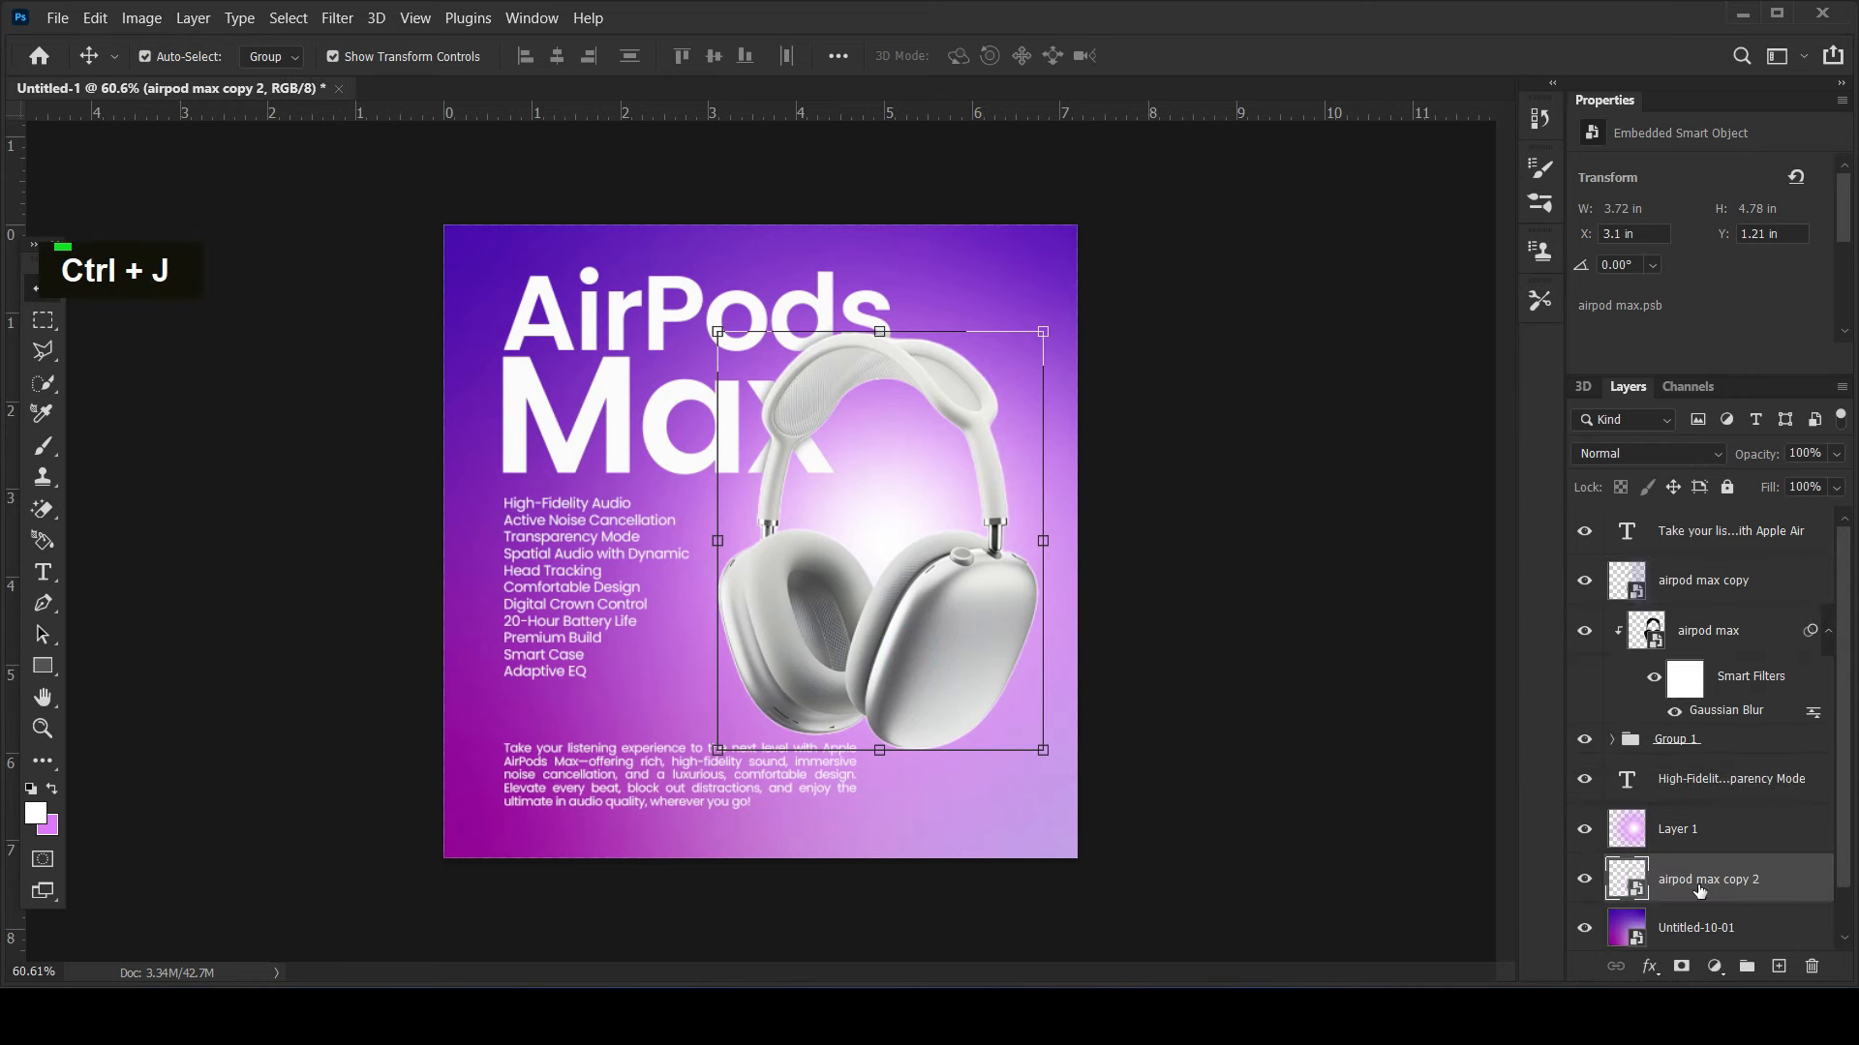
# - Set the blending mode of the glow layer, Layer 1, to Screen
pyautogui.click(1691, 830)
pyautogui.click(1656, 457)
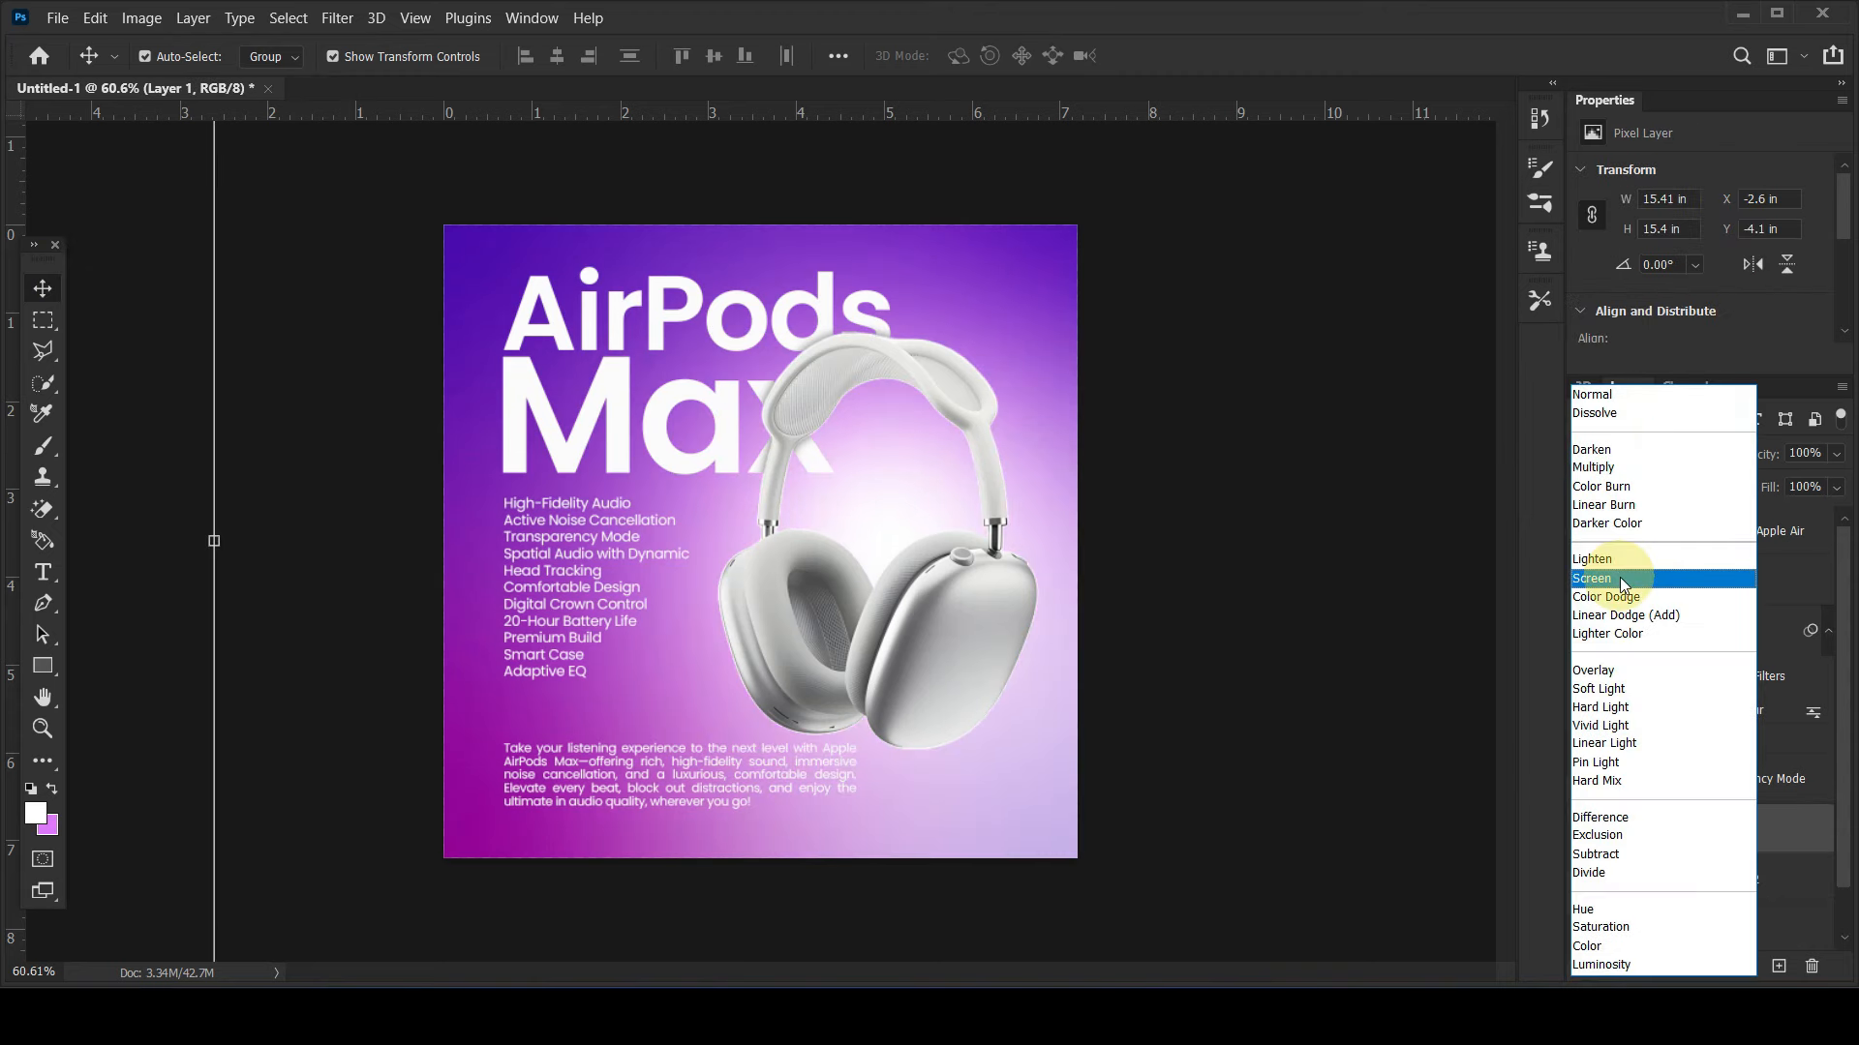
pyautogui.click(1624, 581)
# - Enlarge the duplicate headphones to about 5.55 × 7.14 in, extending past the poster's right edge, and set their blending mode to Multiply
pyautogui.click(1727, 881)
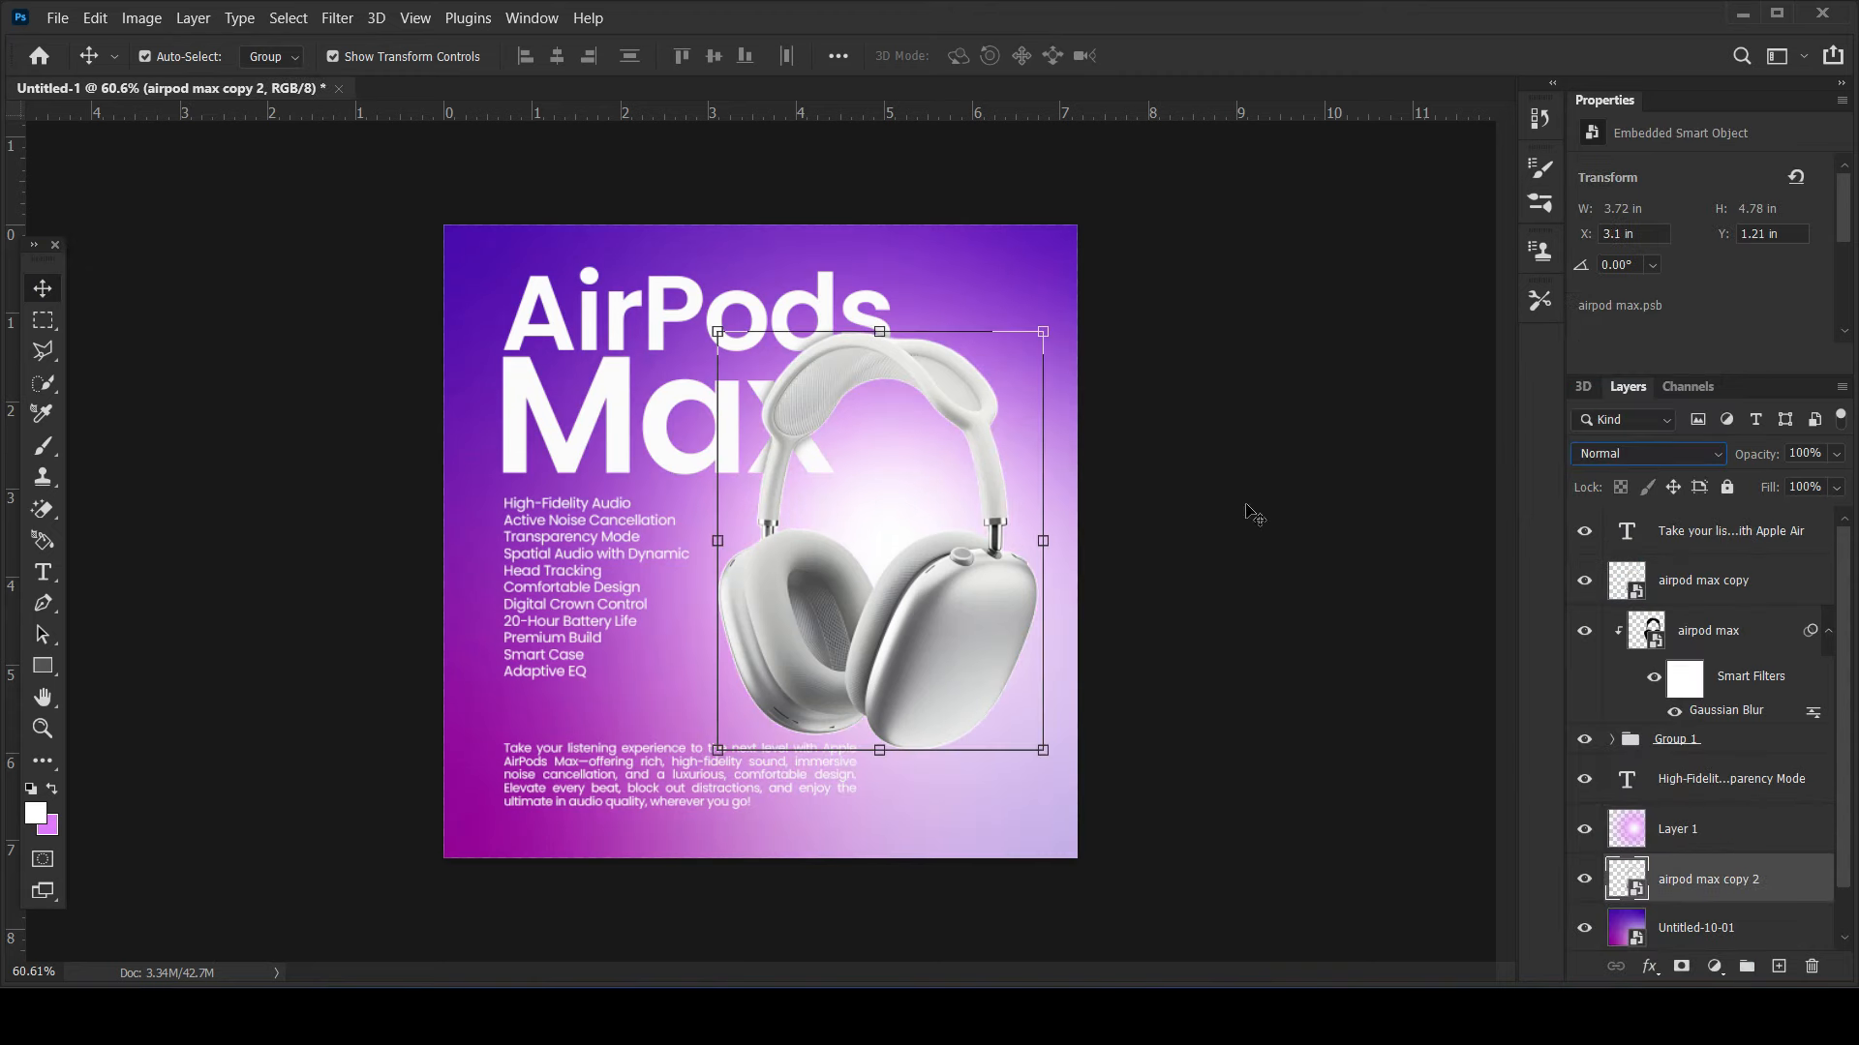
pyautogui.moveTo(1043, 331); pyautogui.dragTo(1199, 242)
pyautogui.moveTo(968, 792); pyautogui.dragTo(1157, 838)
pyautogui.moveTo(1302, 233); pyautogui.dragTo(1240, 301)
pyautogui.moveTo(1065, 358); pyautogui.dragTo(1143, 263)
pyautogui.moveTo(879, 768); pyautogui.dragTo(832, 838)
pyautogui.press('Return')
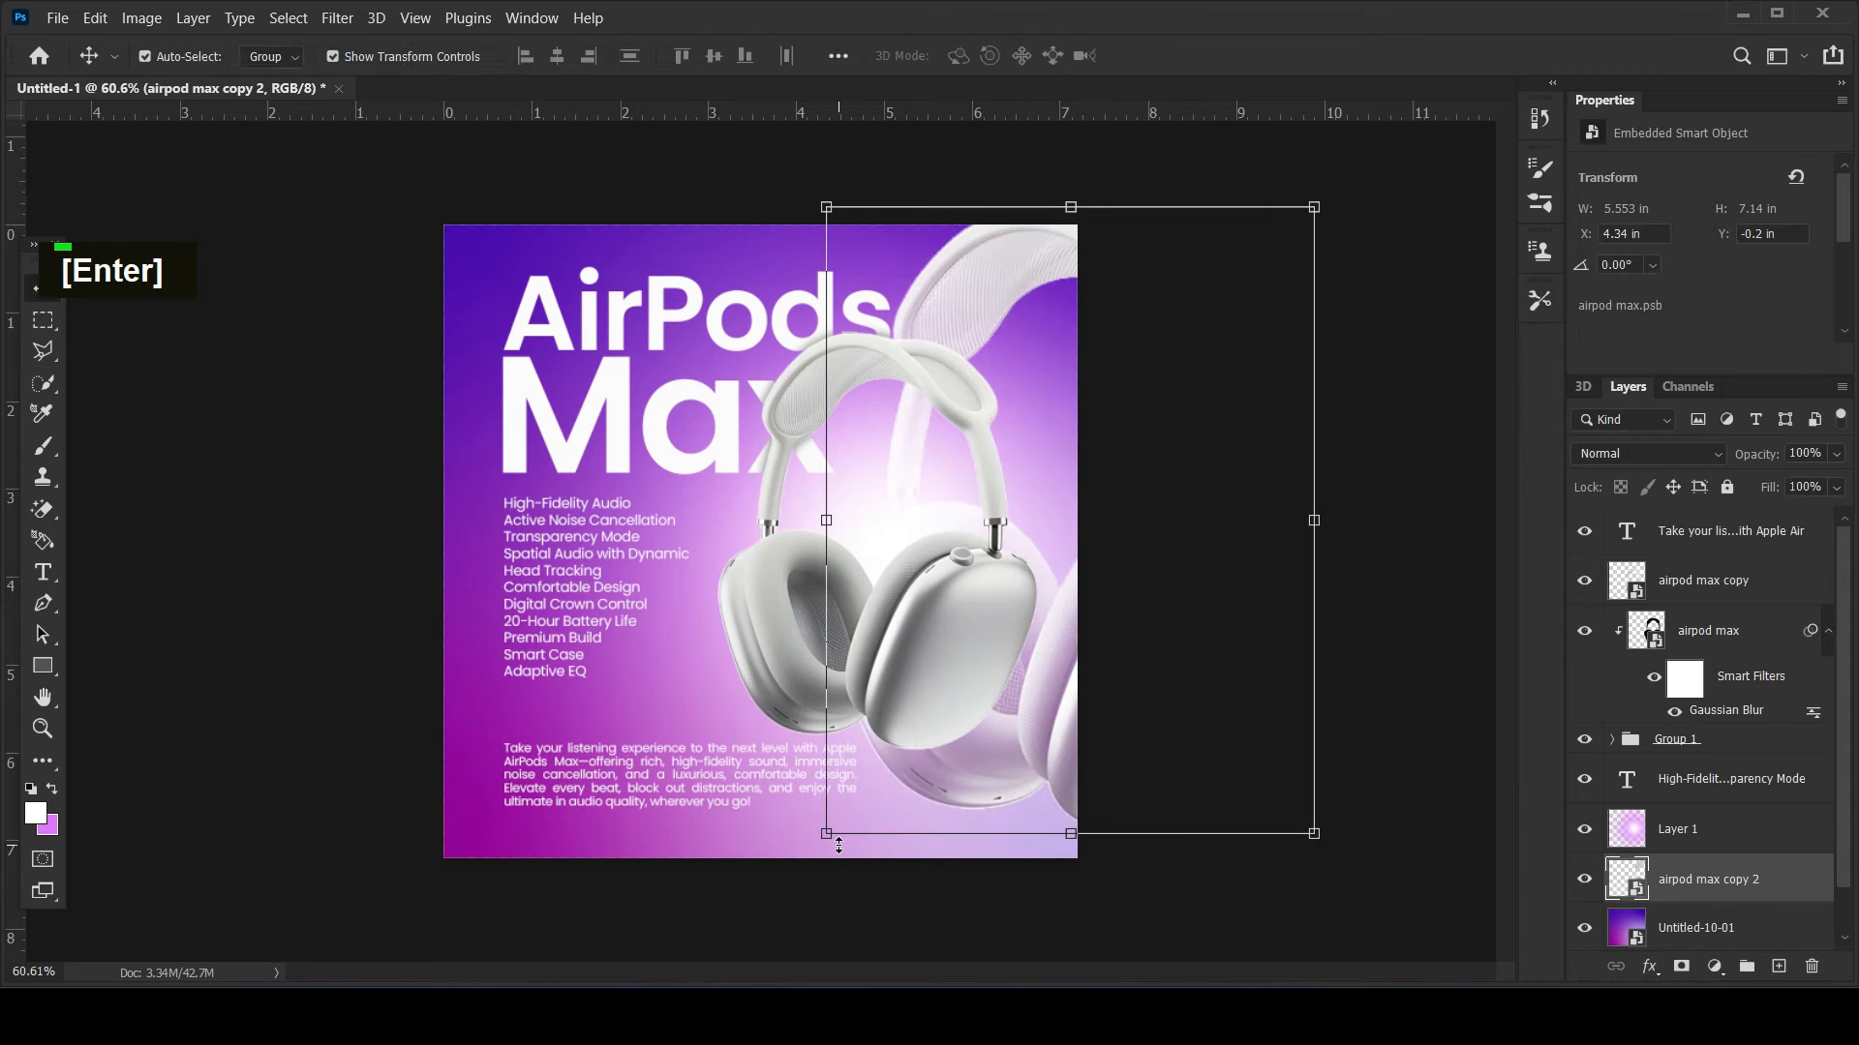
pyautogui.click(1654, 452)
pyautogui.click(1638, 467)
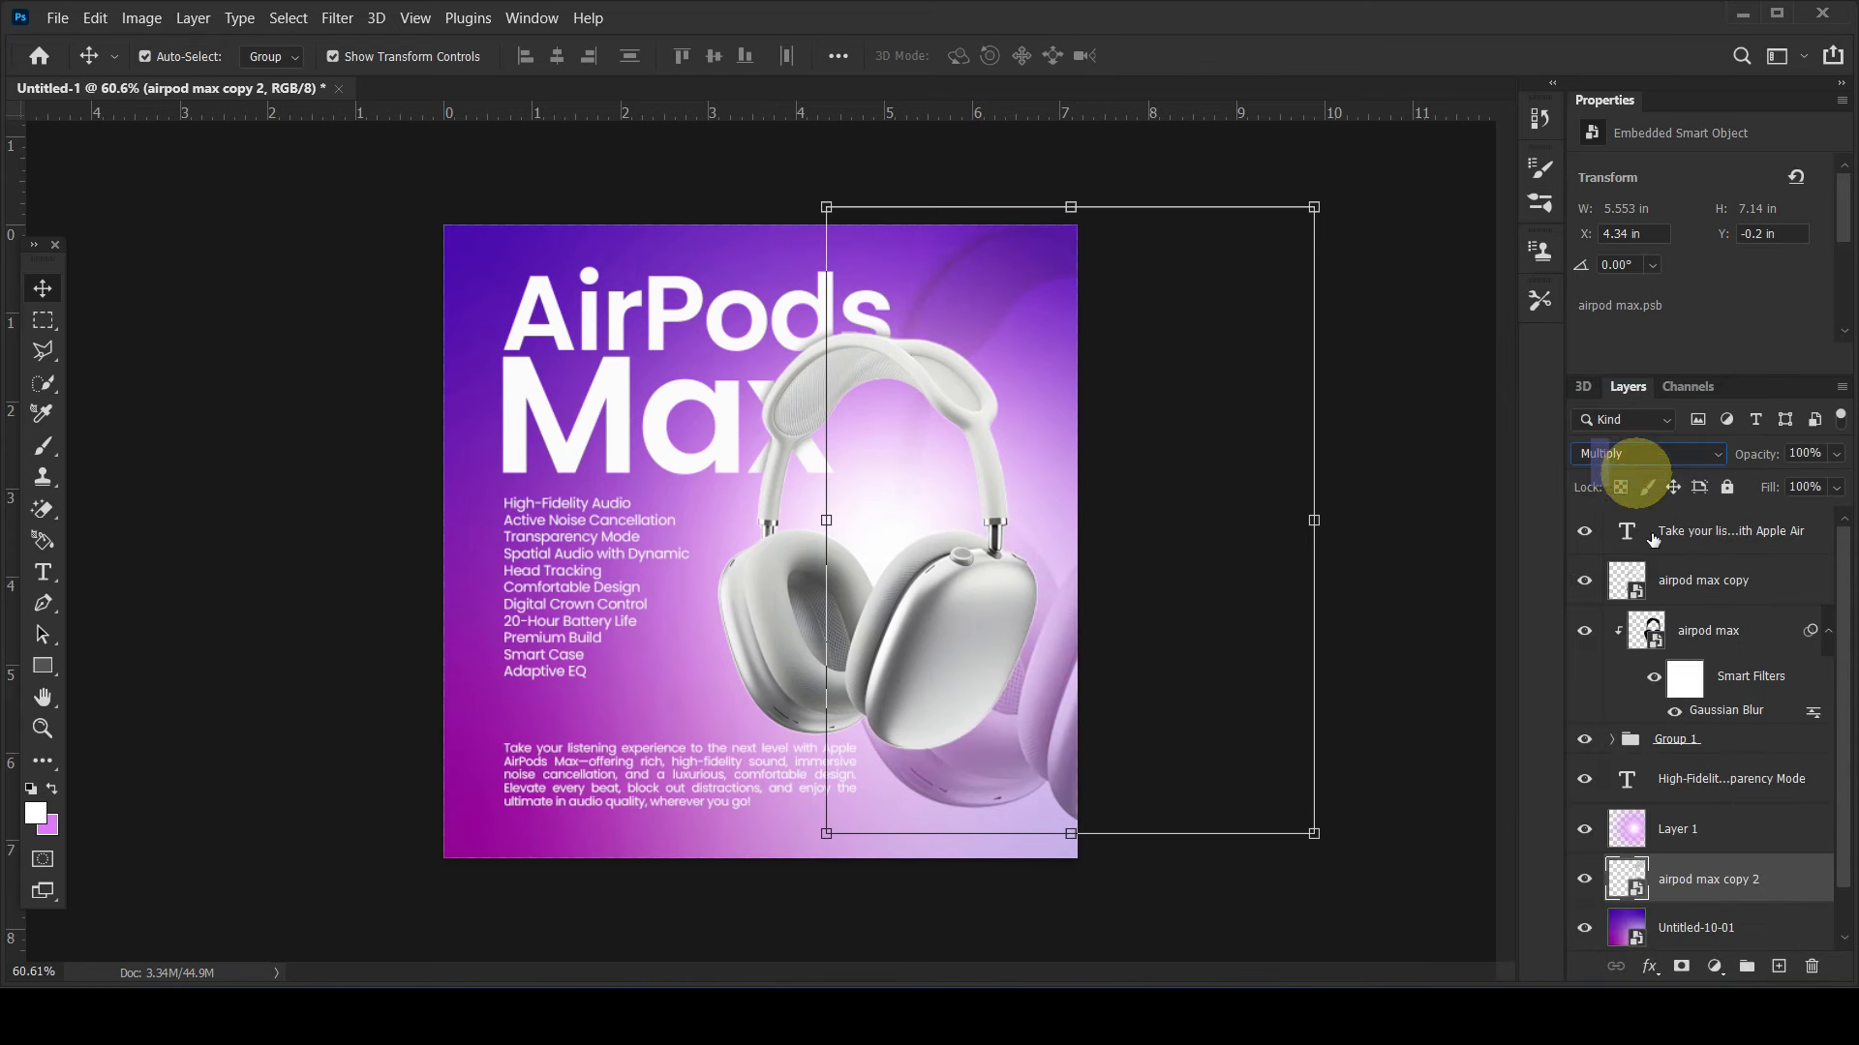
# - Lock the glow layer and scale the background headphones to about 5.25 × 6.74 in, keeping them partly beyond the right edge
pyautogui.click(1627, 833)
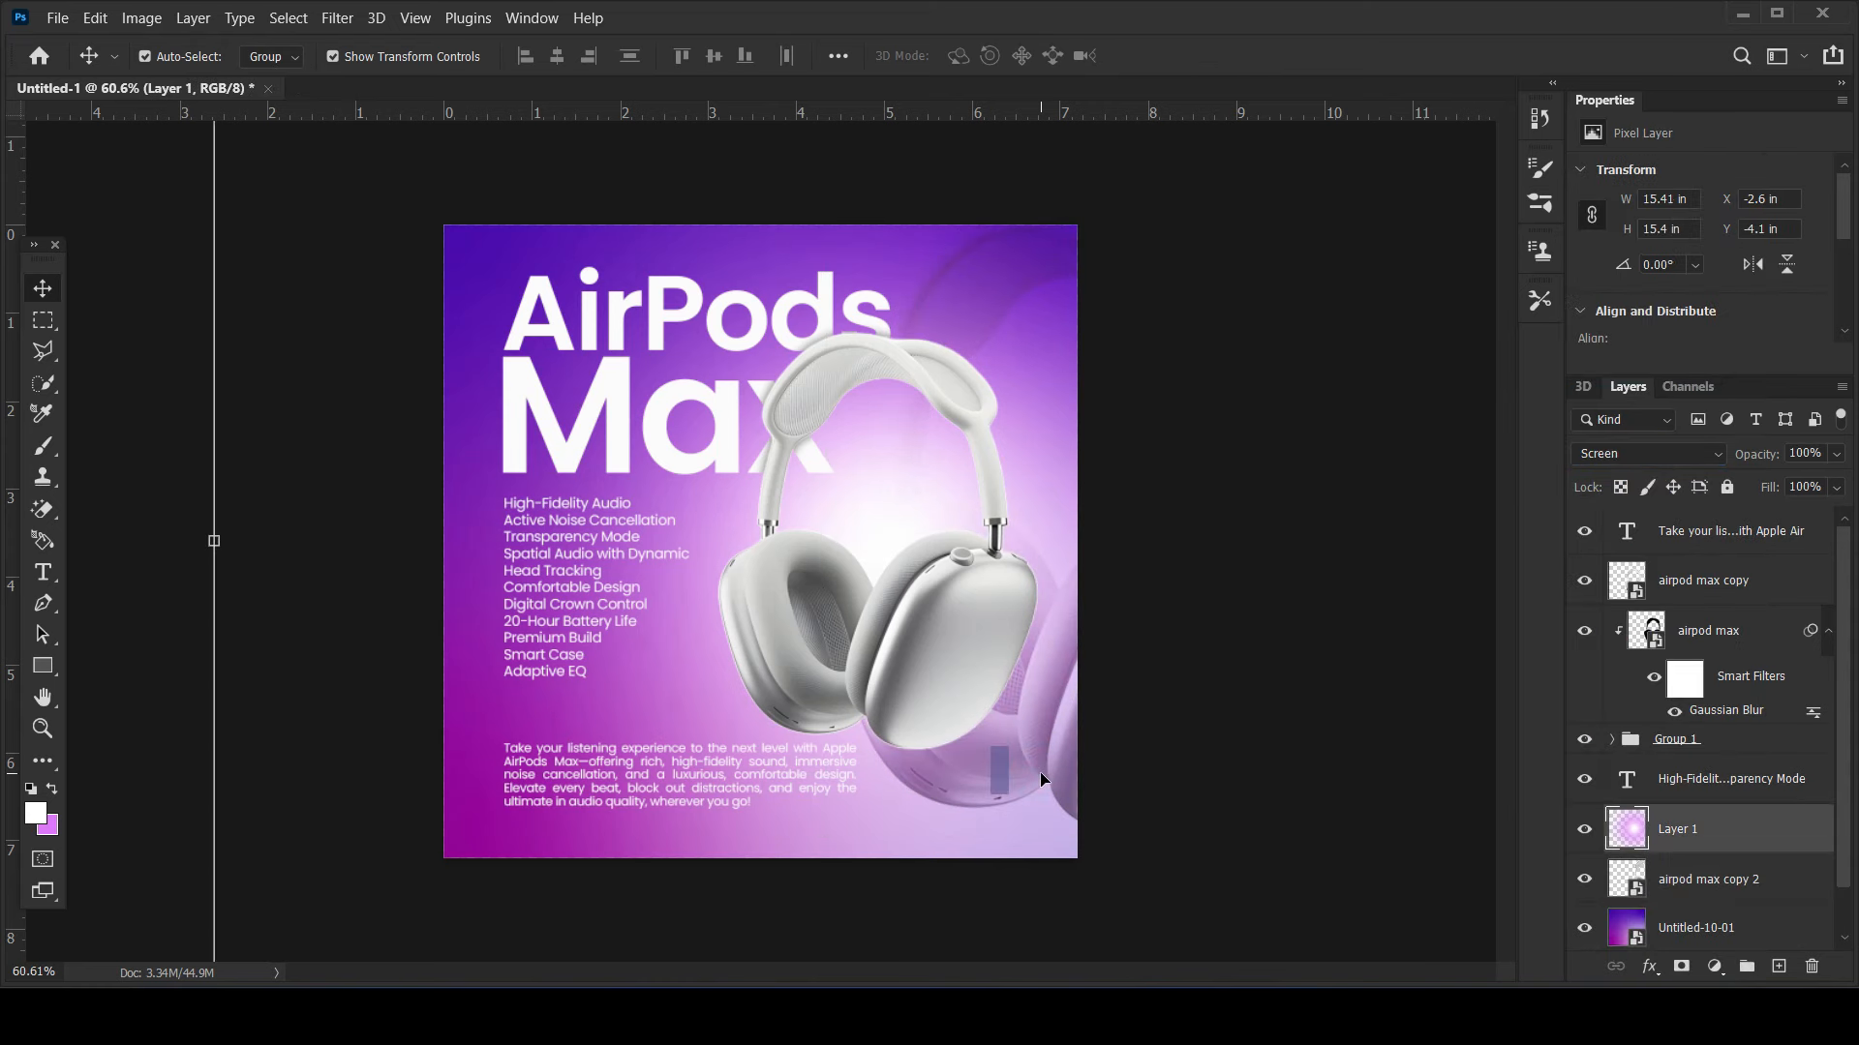
pyautogui.click(1725, 487)
pyautogui.moveTo(1055, 762)
pyautogui.mouseDown()
pyautogui.moveTo(897, 790)
pyautogui.moveTo(991, 749)
pyautogui.moveTo(1110, 771)
pyautogui.moveTo(933, 693)
pyautogui.moveTo(1034, 796)
pyautogui.moveTo(1076, 772)
pyautogui.mouseUp()
pyautogui.moveTo(1327, 220); pyautogui.dragTo(1288, 267)
pyautogui.moveTo(1028, 780); pyautogui.dragTo(1042, 717)
pyautogui.moveTo(870, 755); pyautogui.dragTo(824, 813)
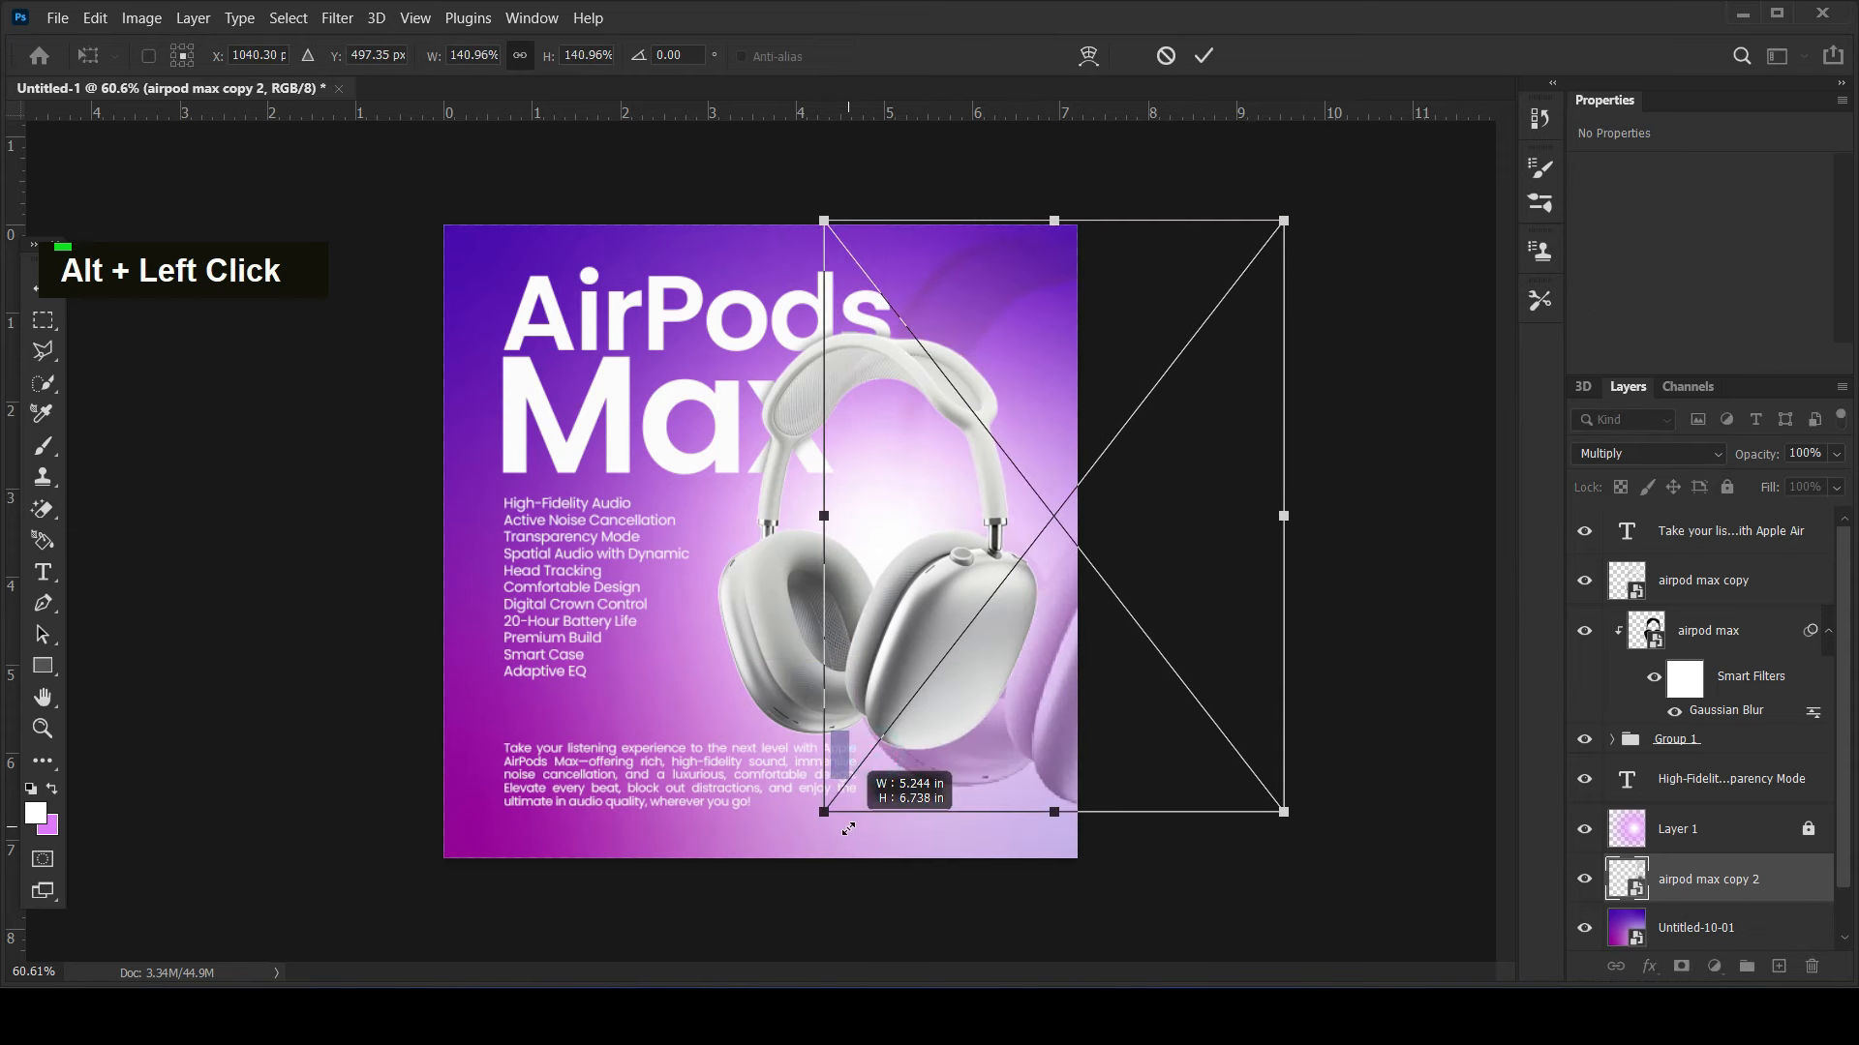
pyautogui.press('Return')
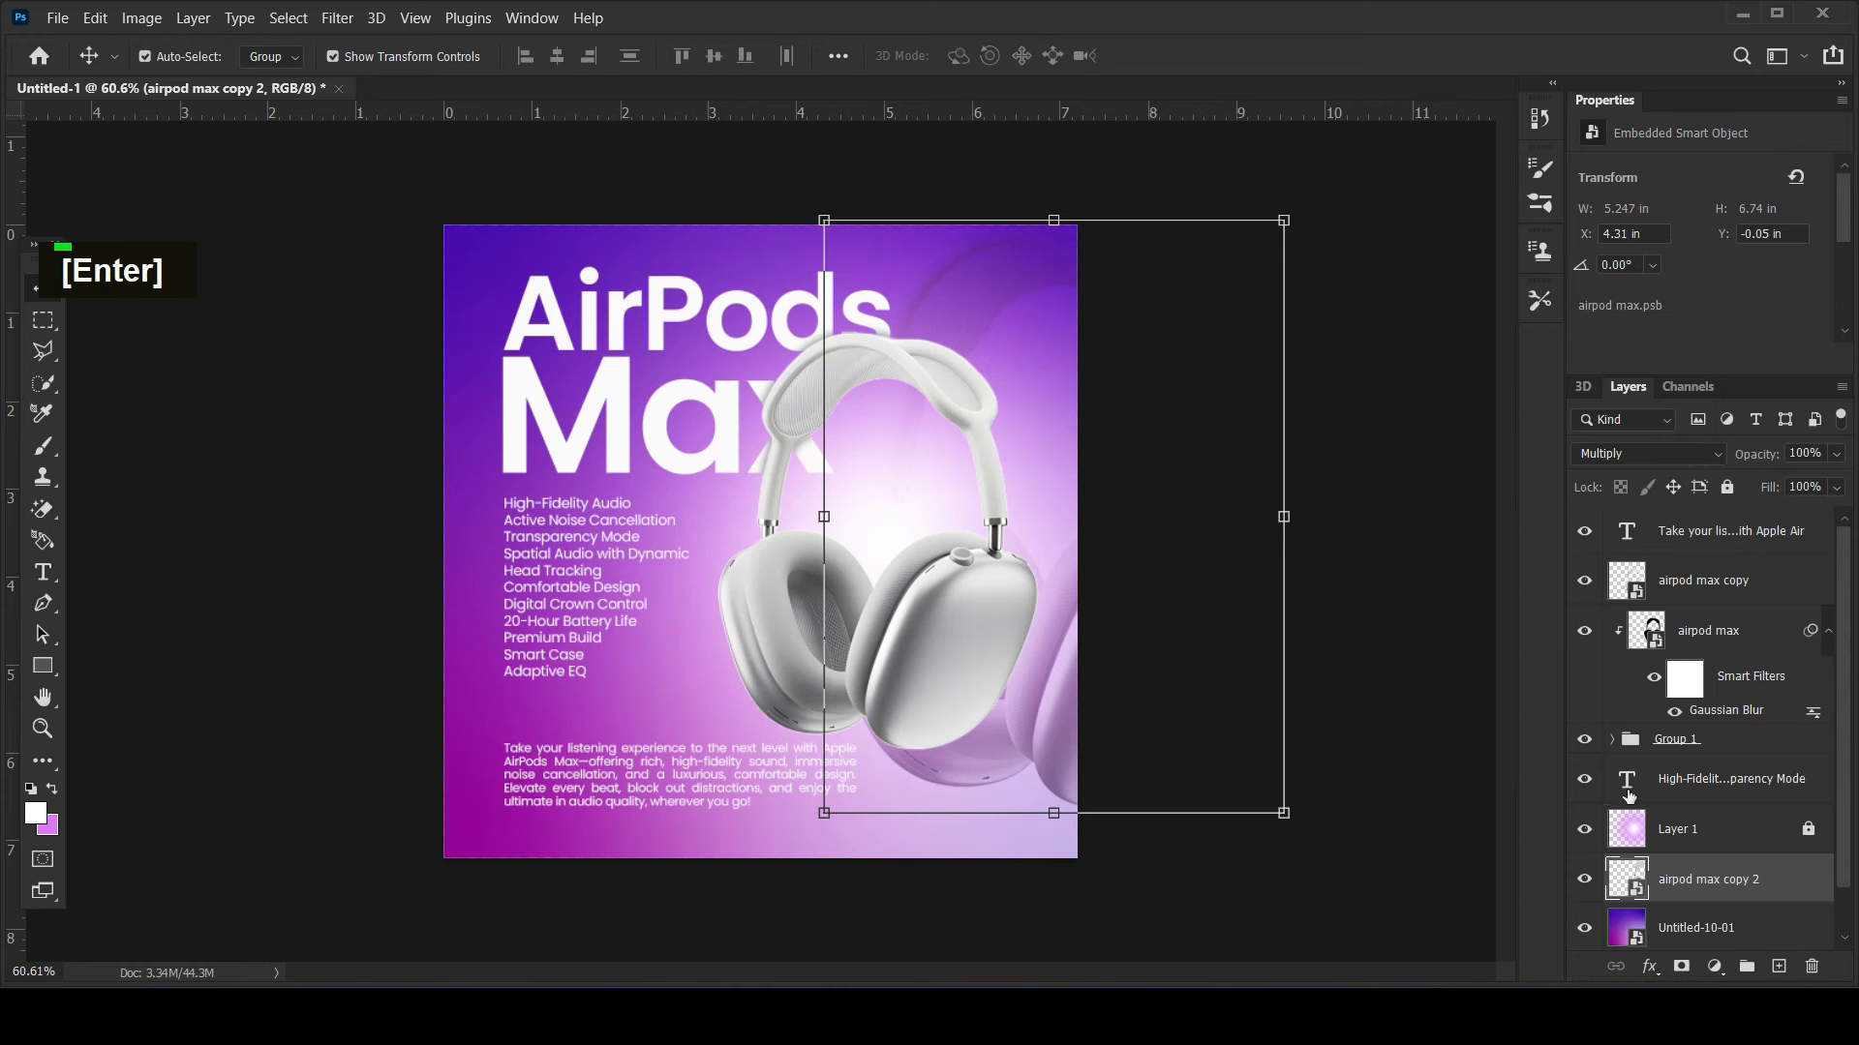
# - Unlock the glow layer and set its opacity to 99%
pyautogui.click(1679, 831)
pyautogui.moveTo(1753, 459)
pyautogui.mouseDown()
pyautogui.moveTo(1713, 467)
pyautogui.moveTo(1754, 465)
pyautogui.mouseUp()
pyautogui.click(1460, 651)
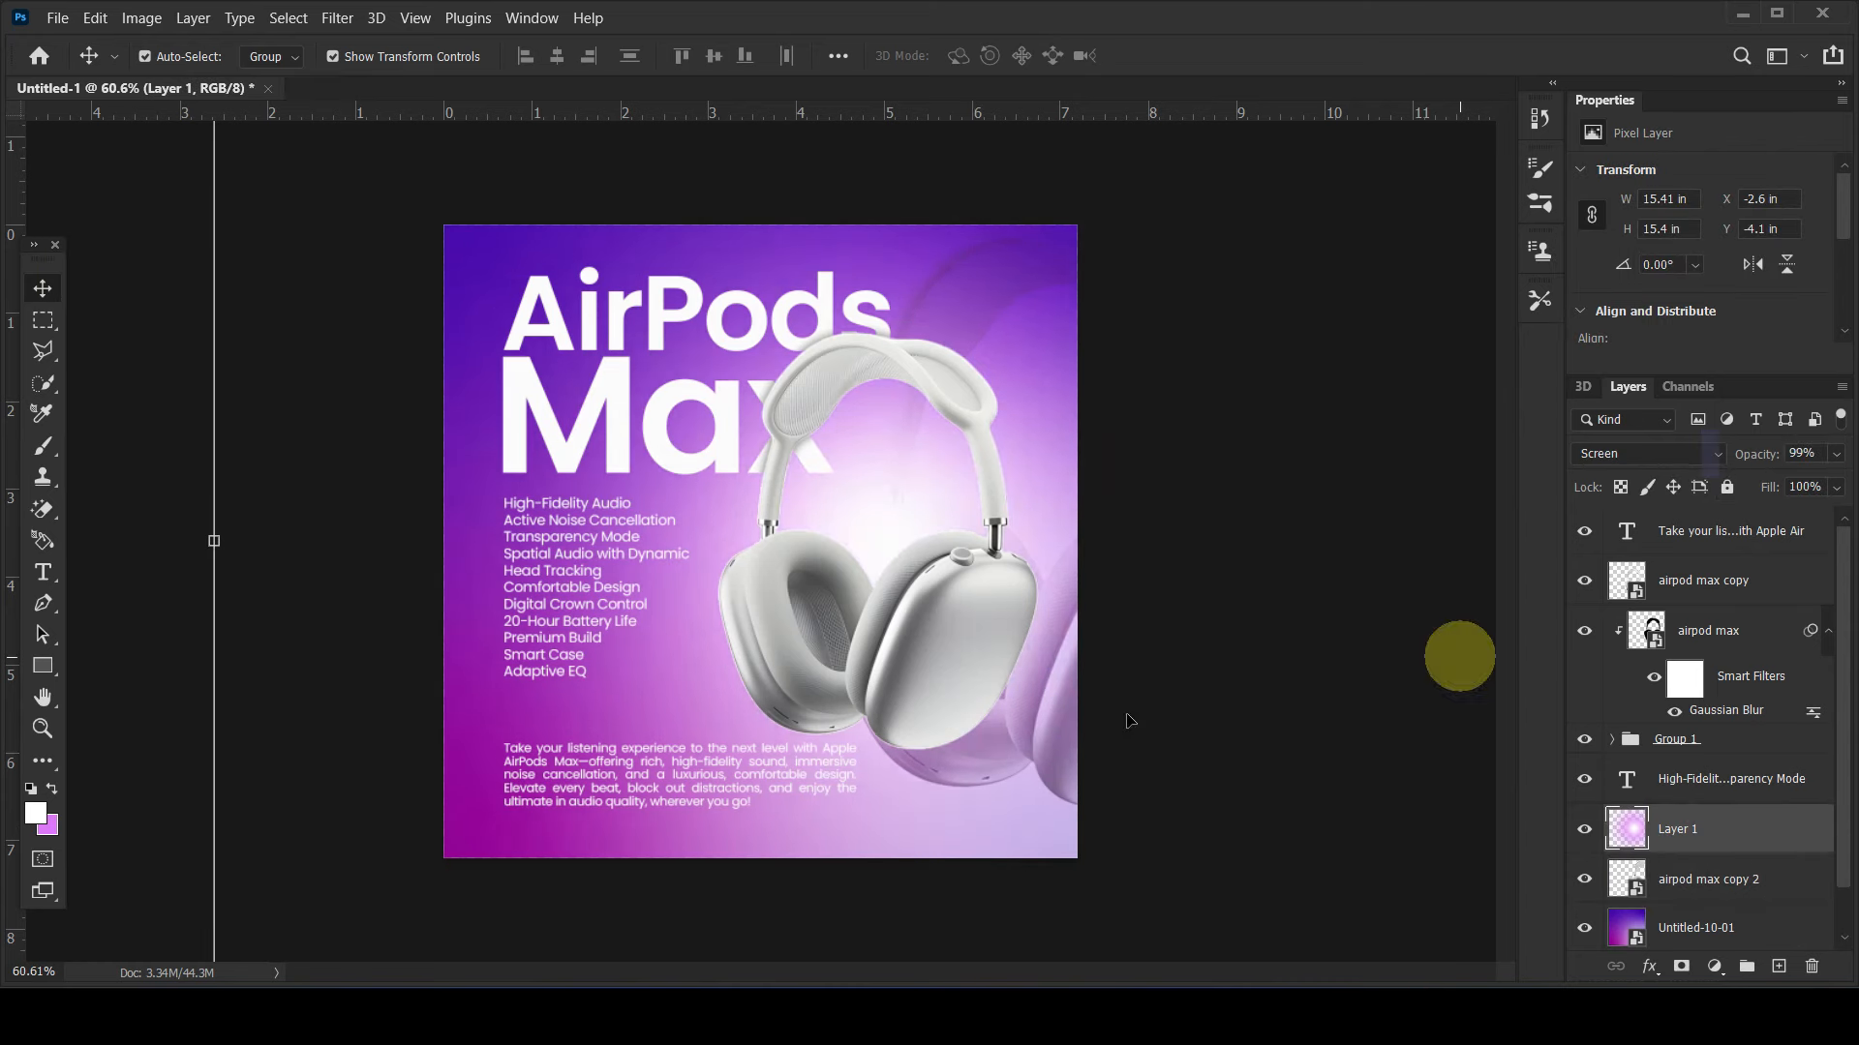
pyautogui.click(1239, 634)
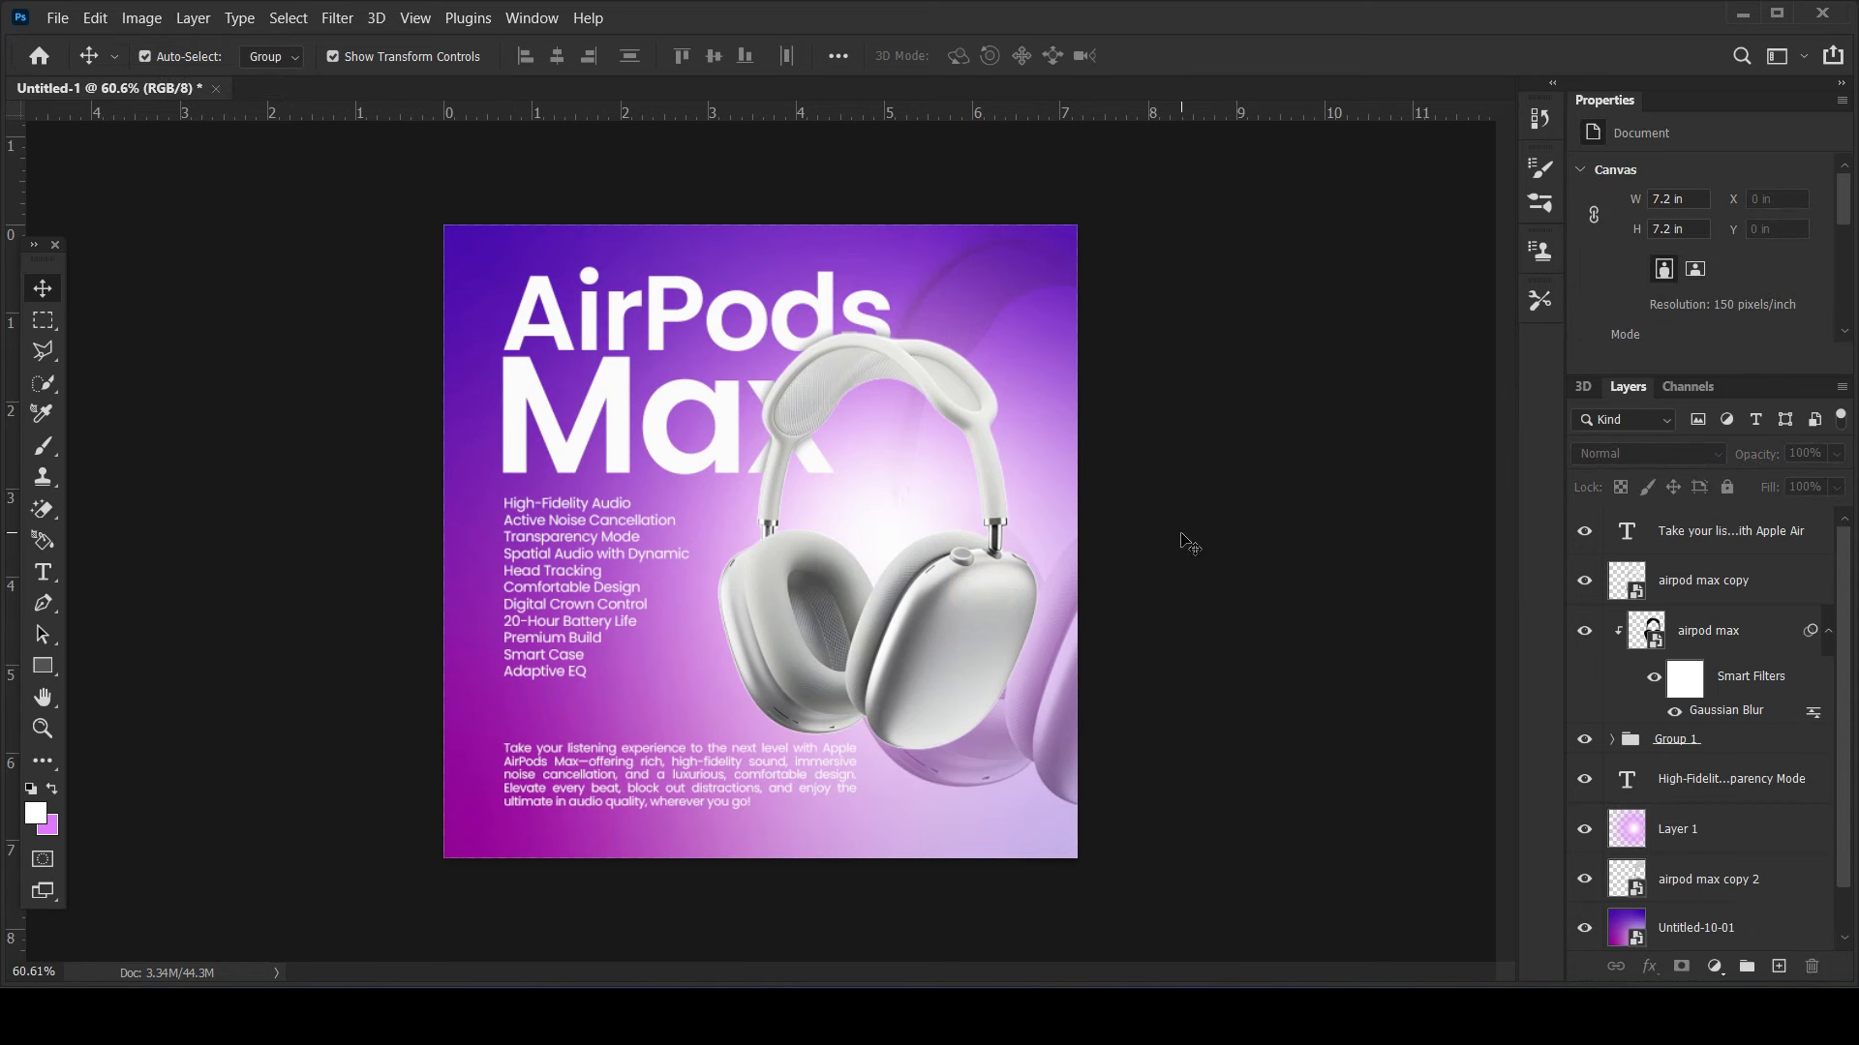
# - Create a new 1080 × 1080 px document at 150 ppi from the recent custom preset
pyautogui.click(58, 17)
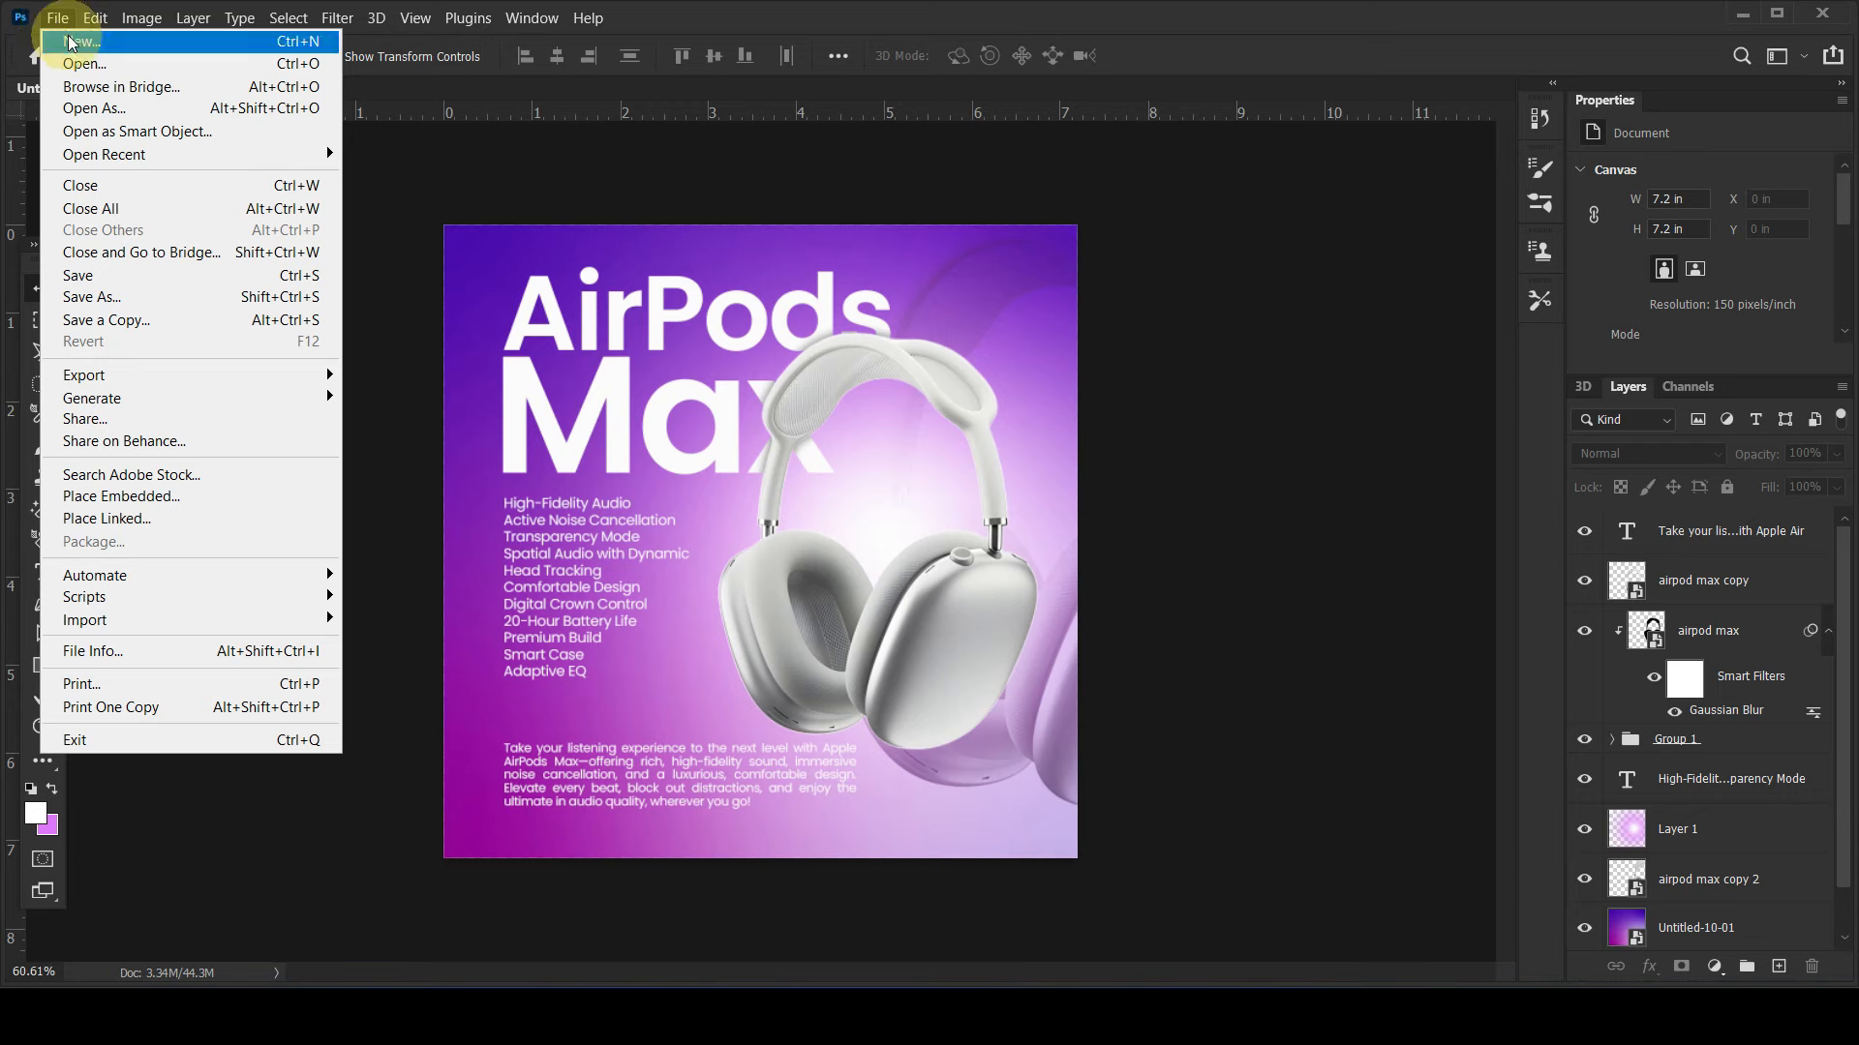
pyautogui.click(71, 38)
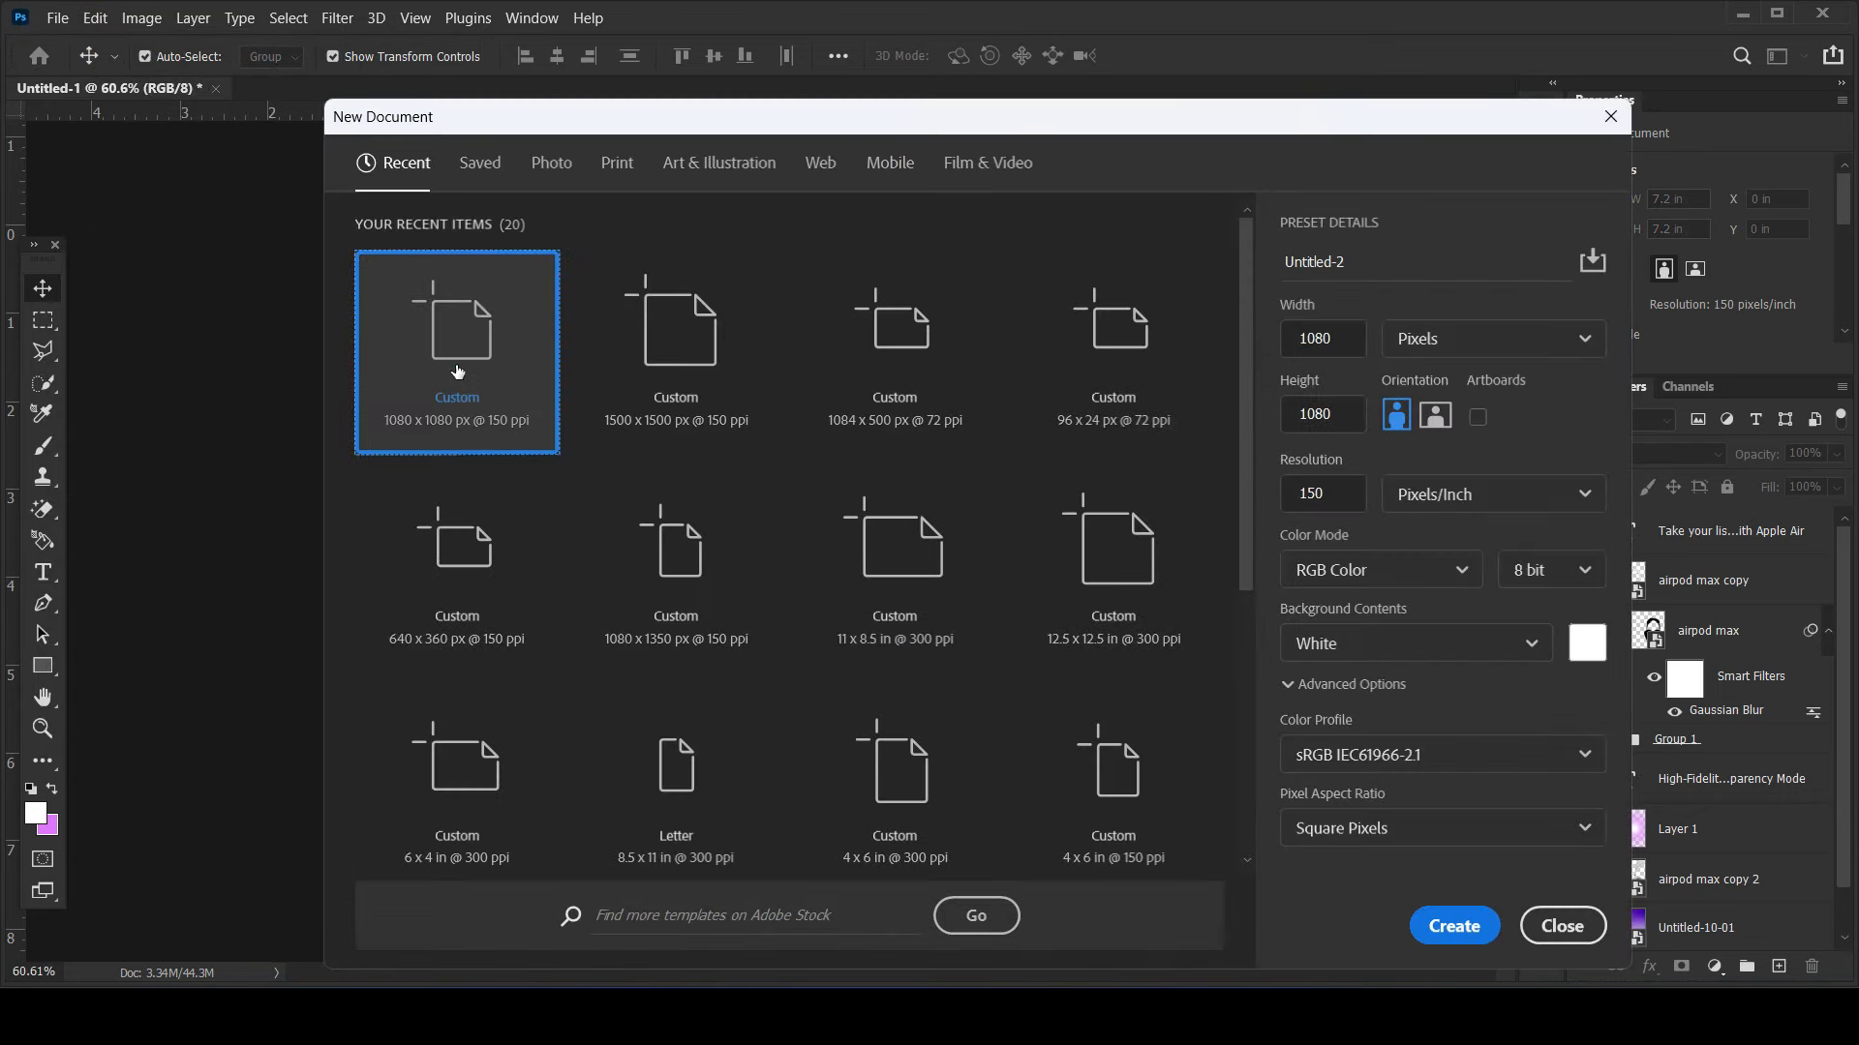
pyautogui.doubleClick(457, 371)
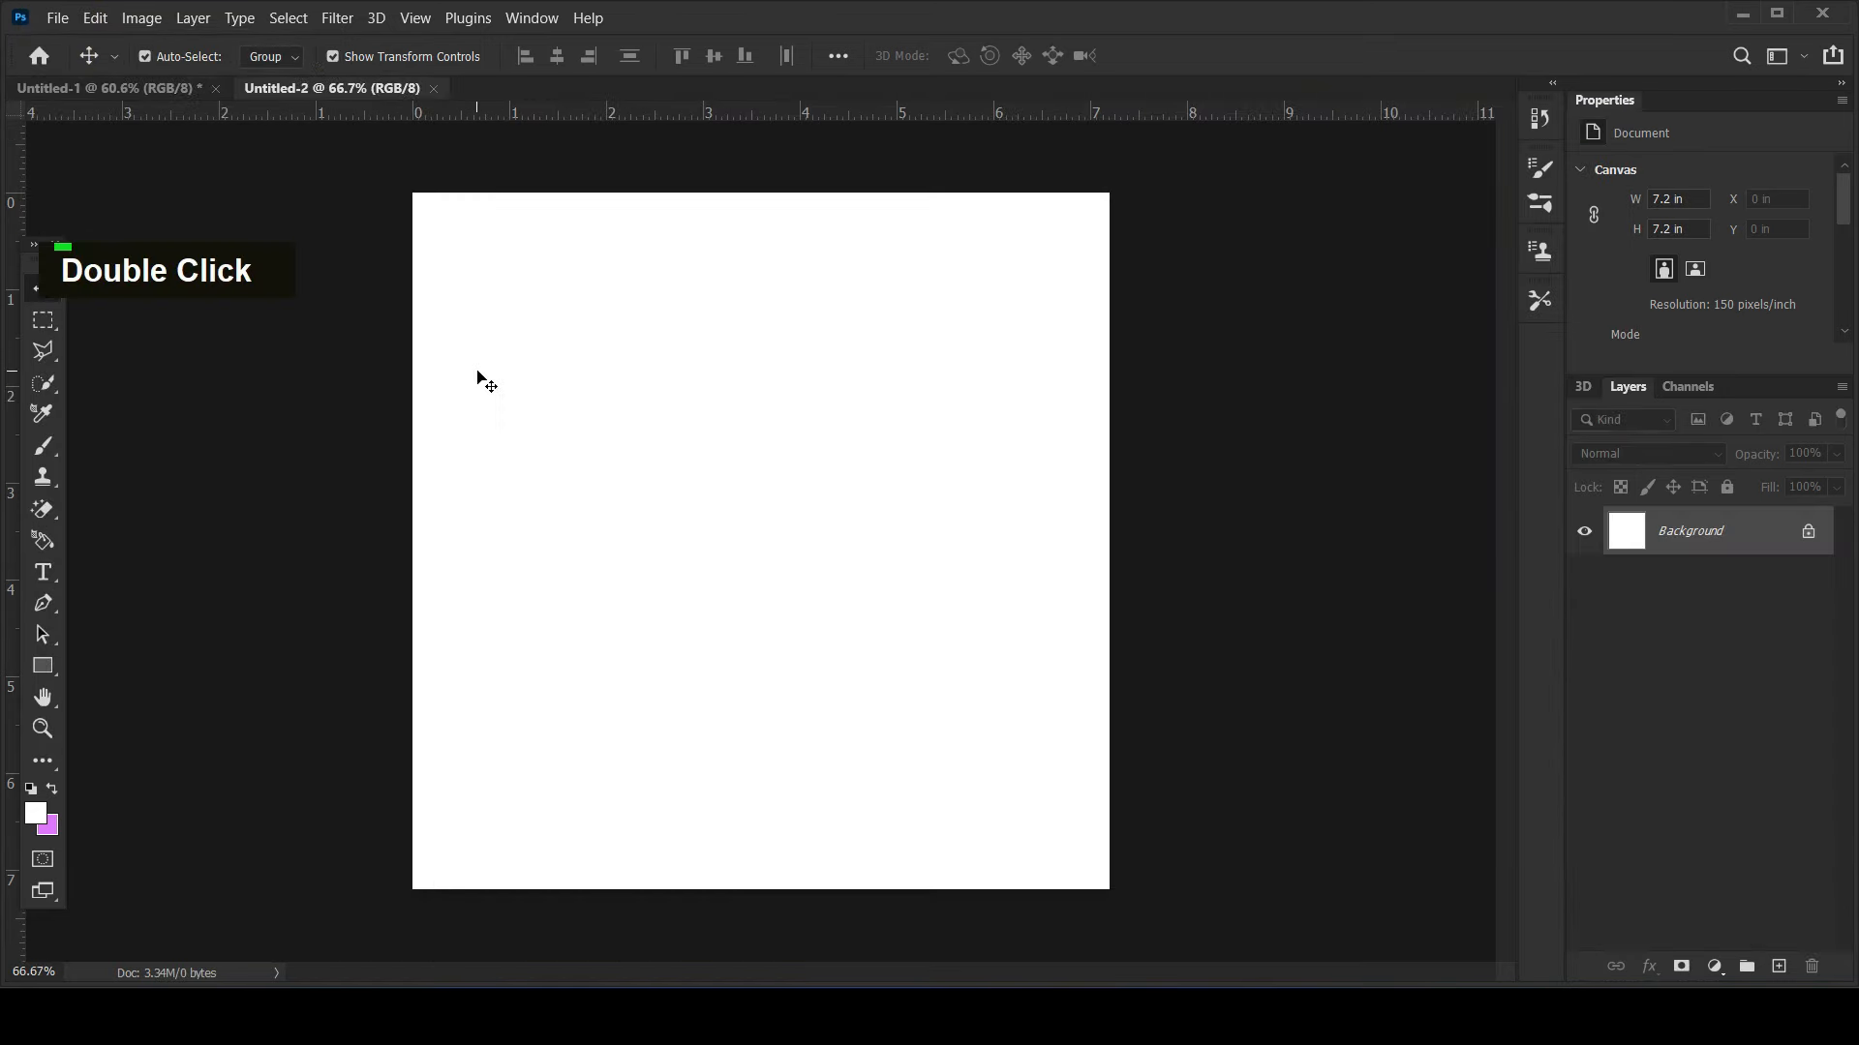
# - Marquee-select a full-height strip about 0.42 in wide along the canvas's left edge and unlock the background layer
pyautogui.click(43, 321)
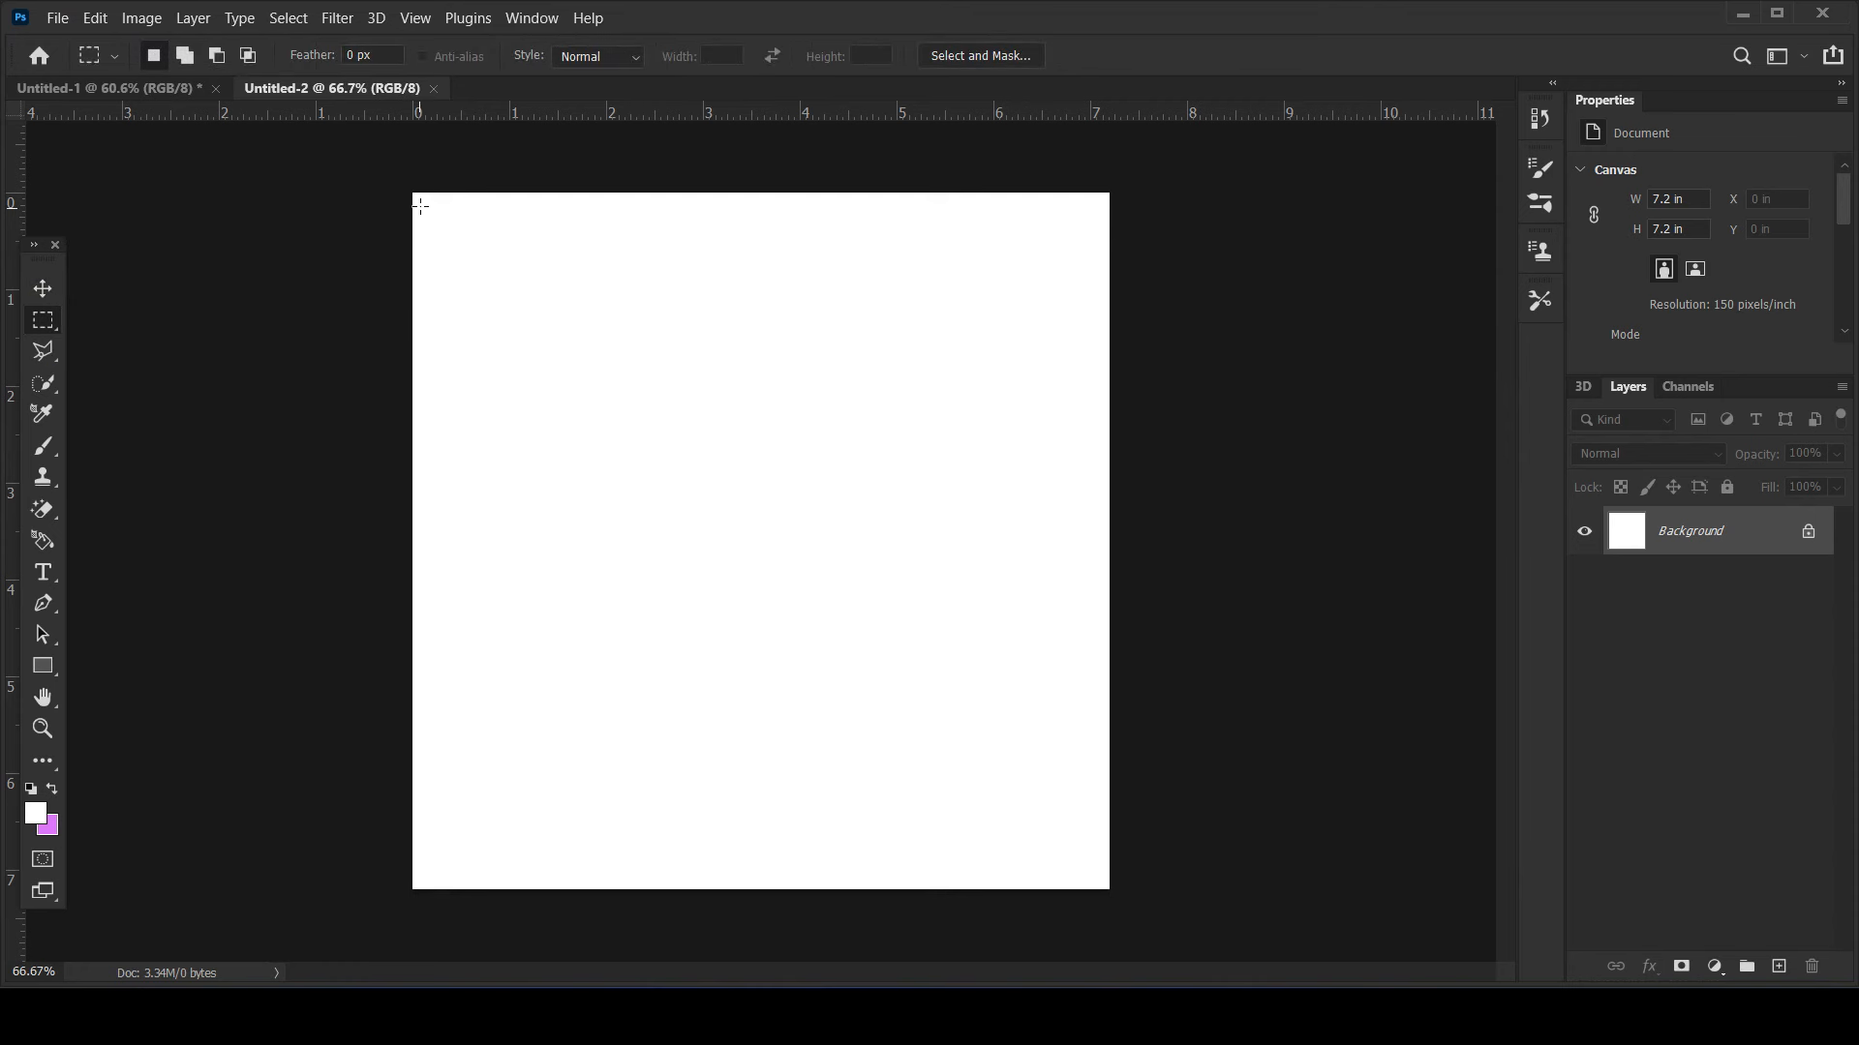
pyautogui.moveTo(412, 192); pyautogui.dragTo(453, 889)
pyautogui.click(1807, 530)
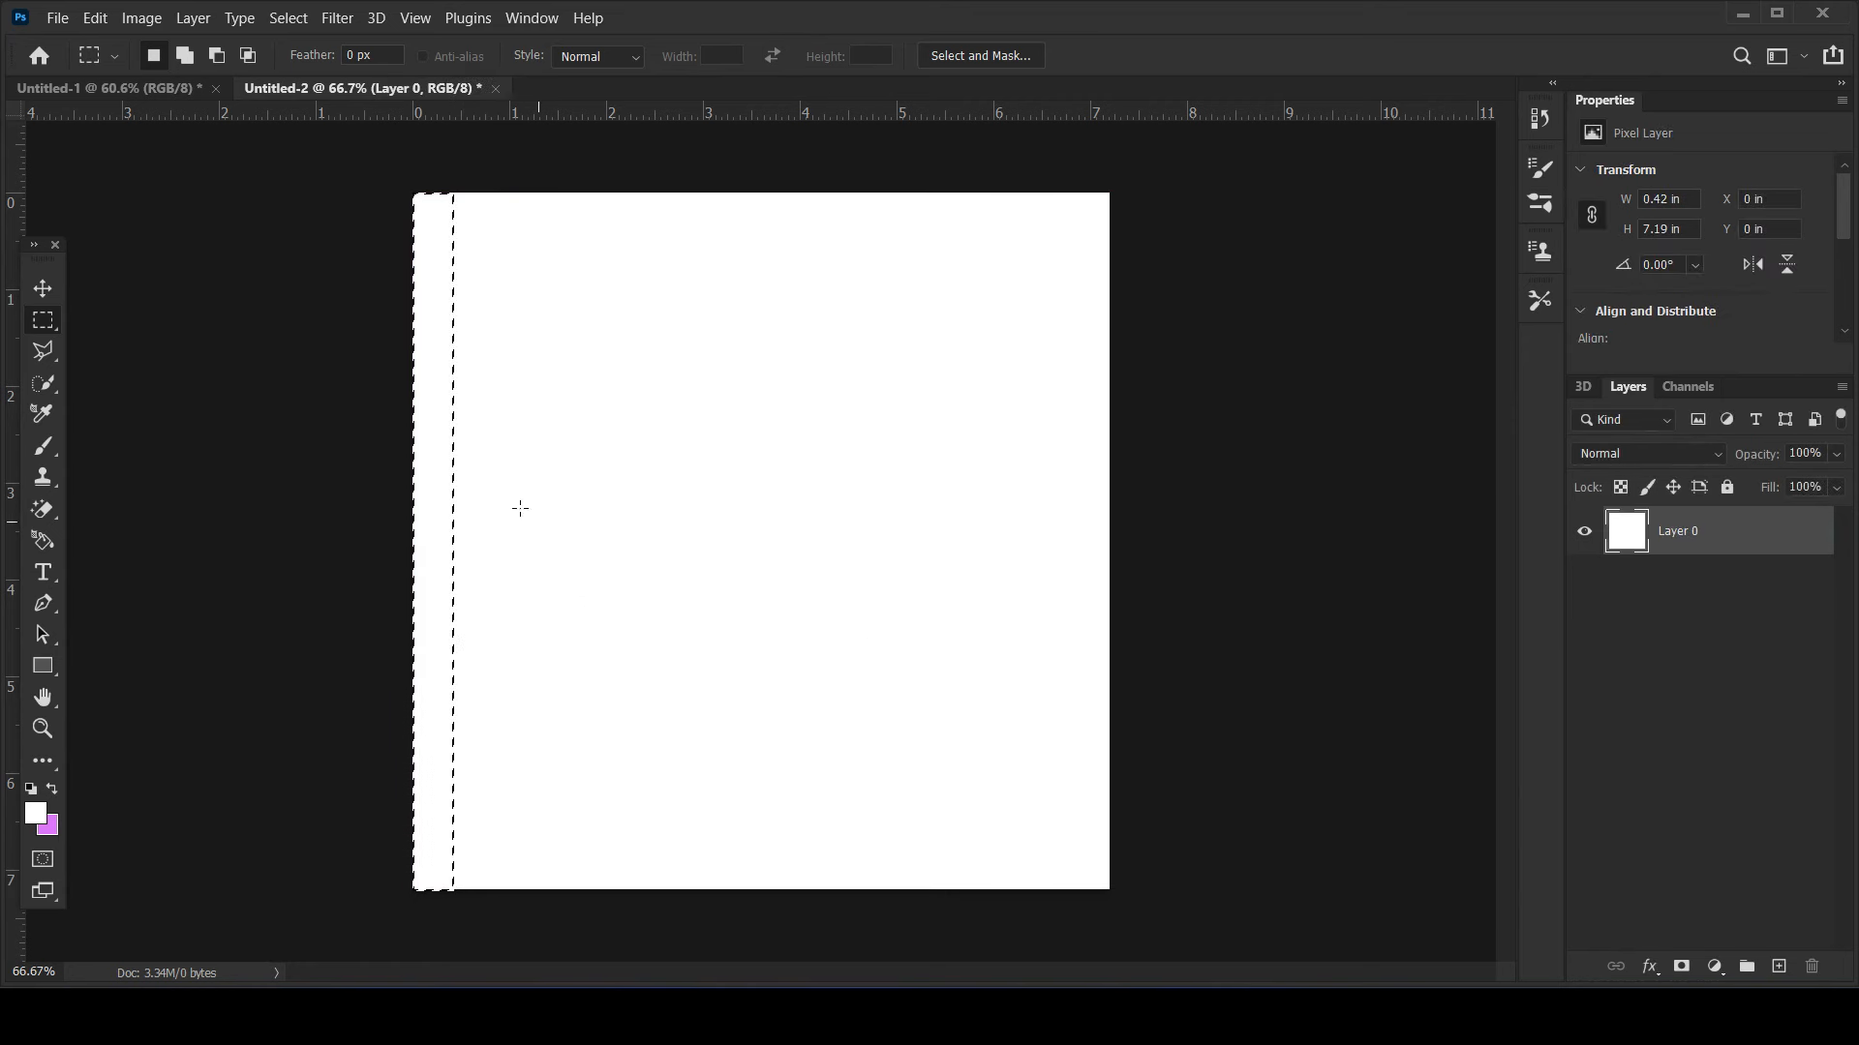
# - Fill the strip with a linear black-to-white Gradient fill layer at 180°, reversed so black lies along the canvas edge
pyautogui.click(1716, 967)
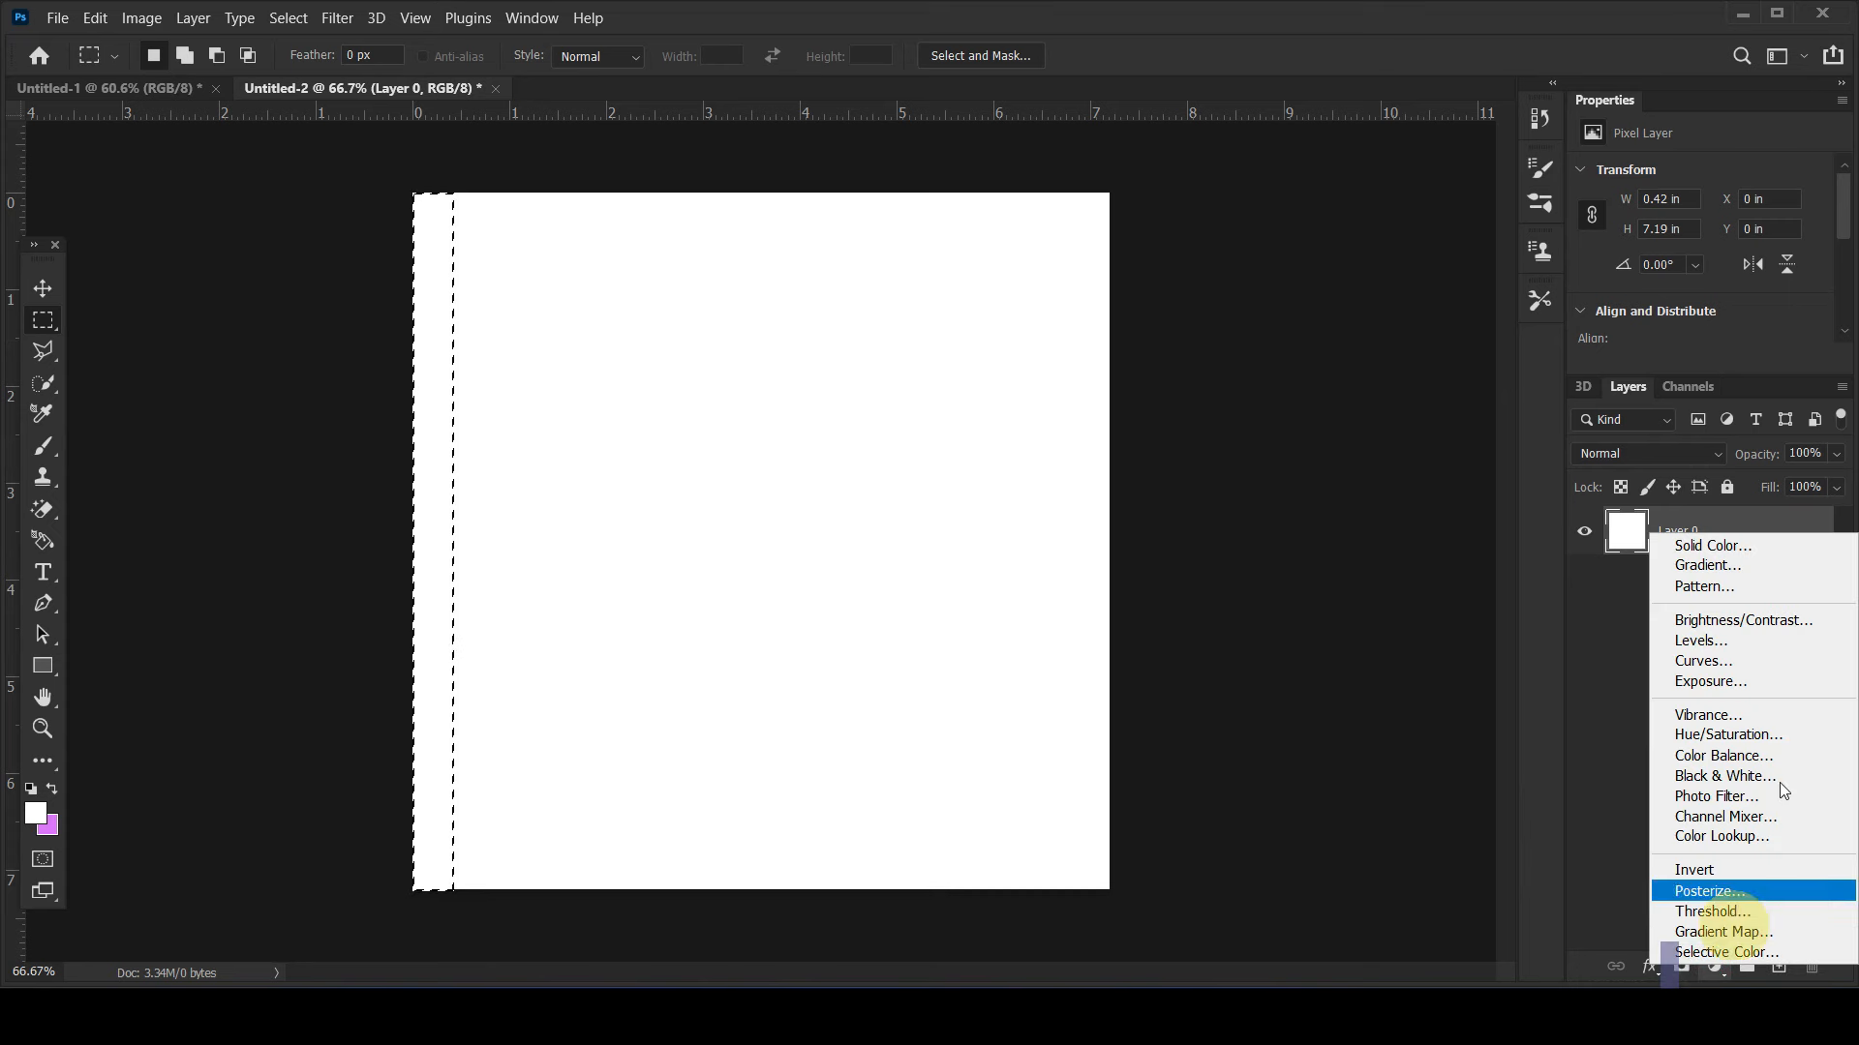
pyautogui.click(1720, 565)
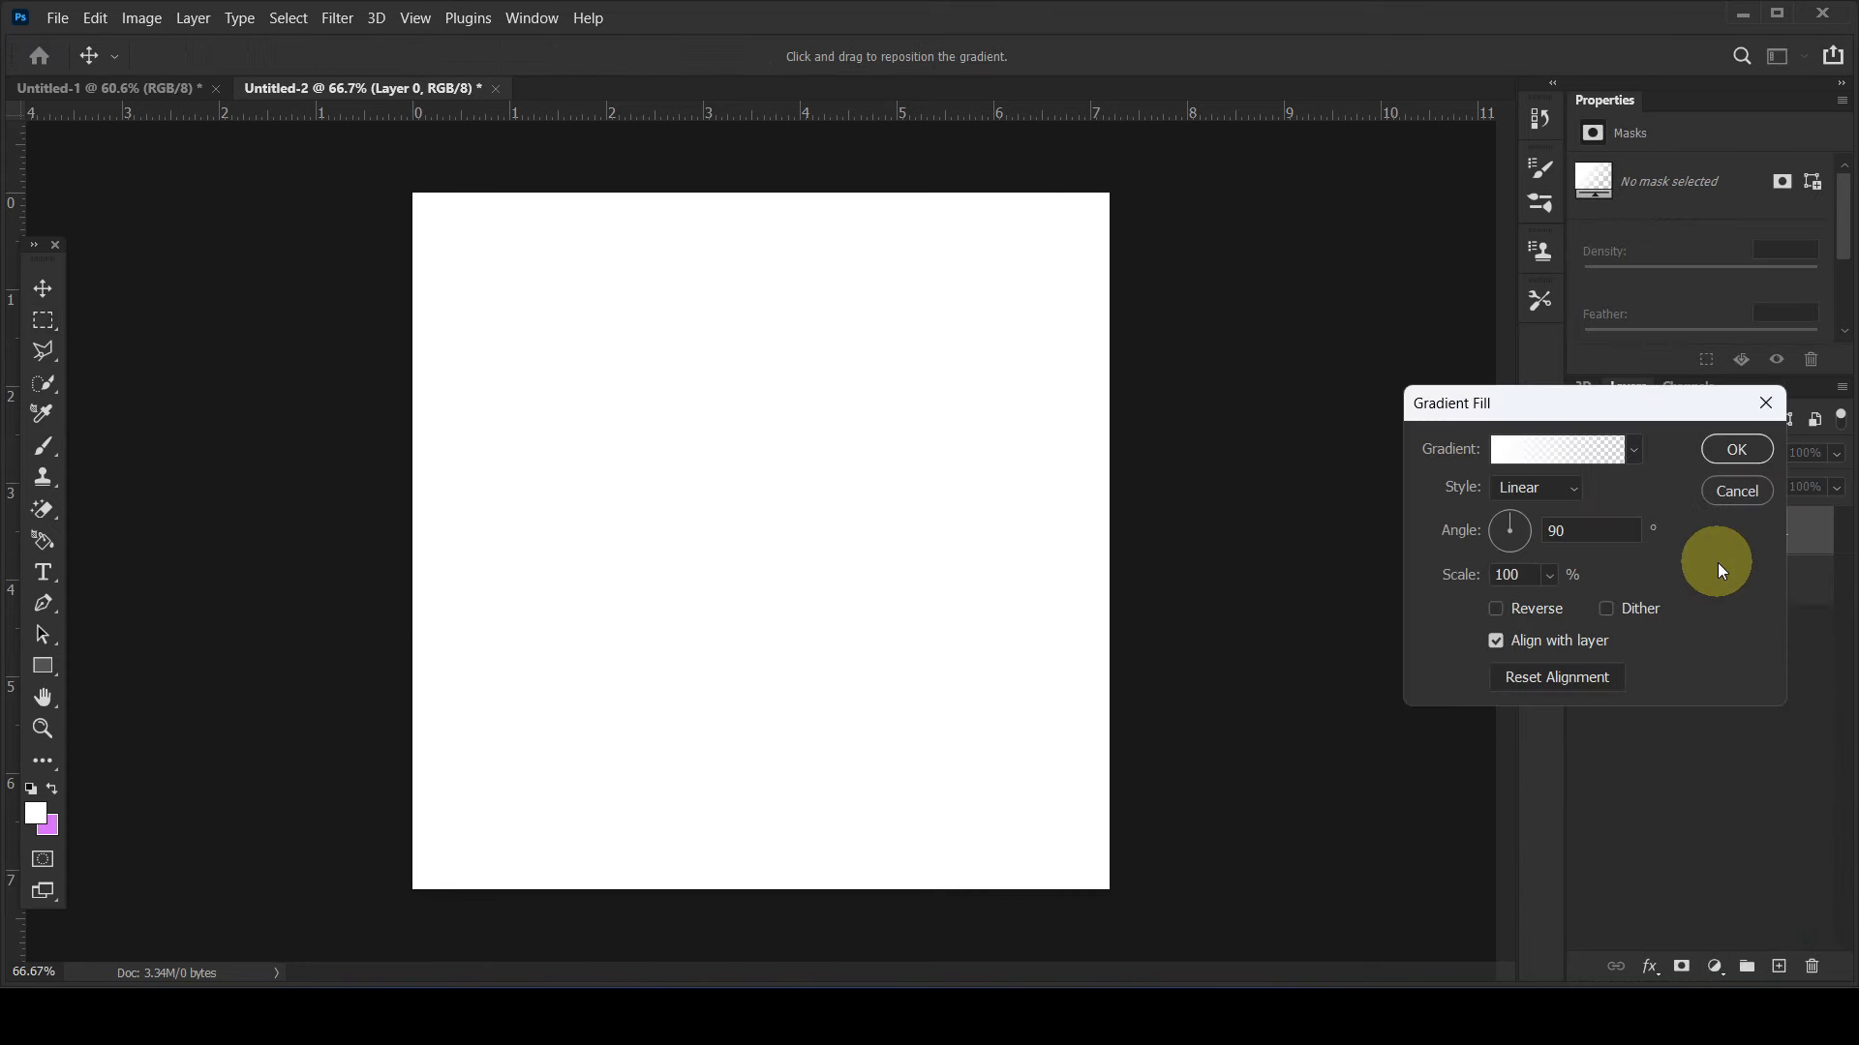
pyautogui.click(1630, 450)
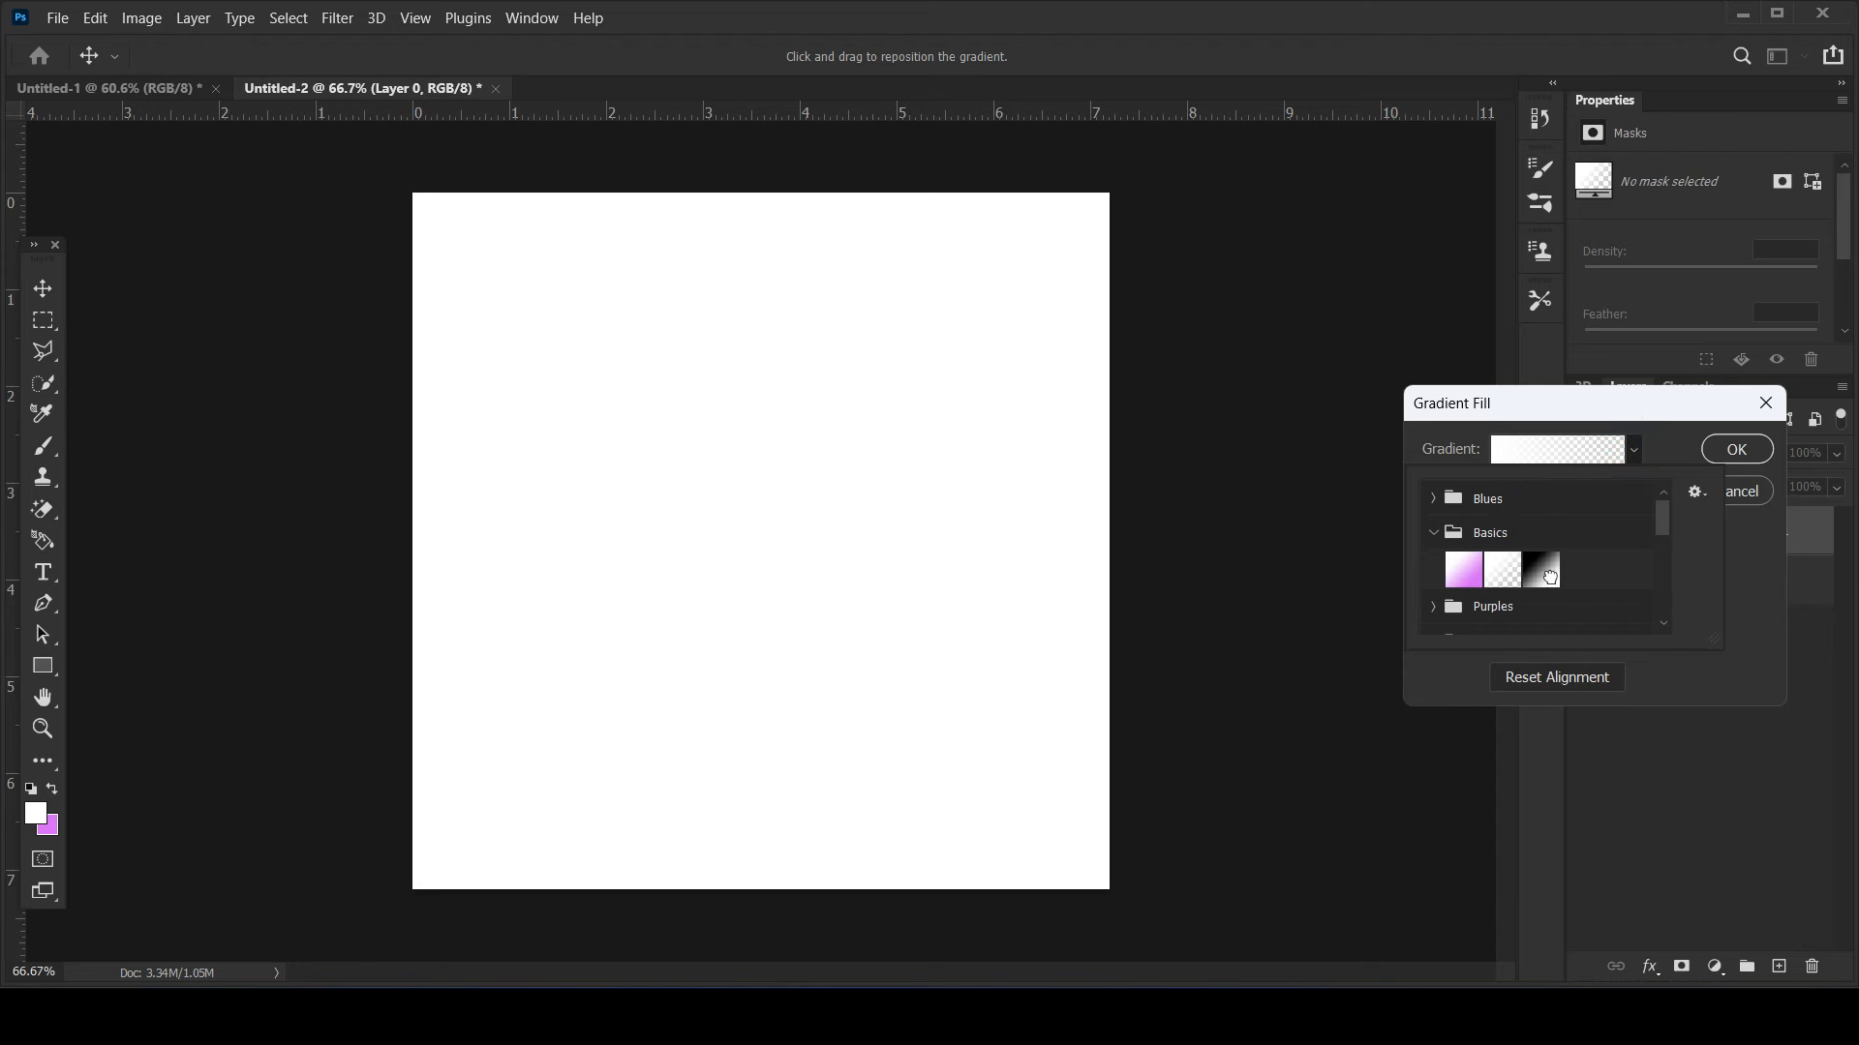
pyautogui.click(1539, 579)
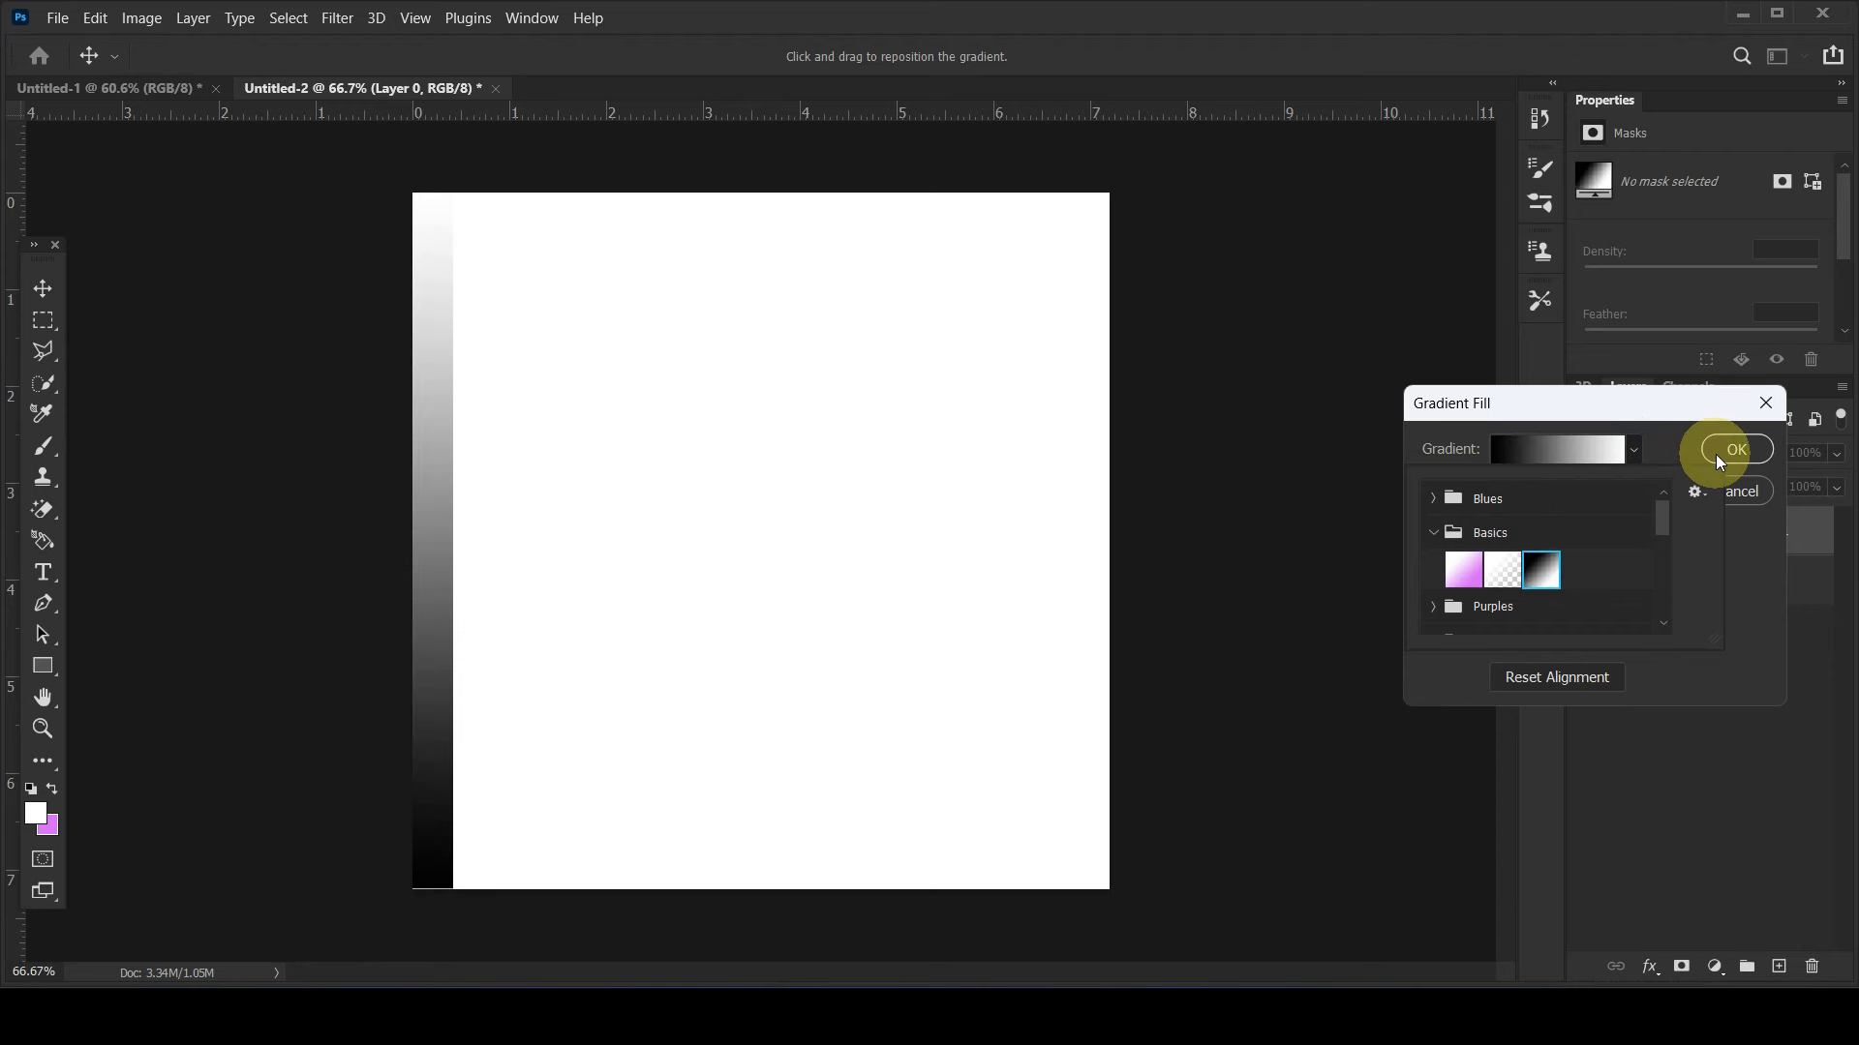
pyautogui.click(1756, 580)
pyautogui.write('180')
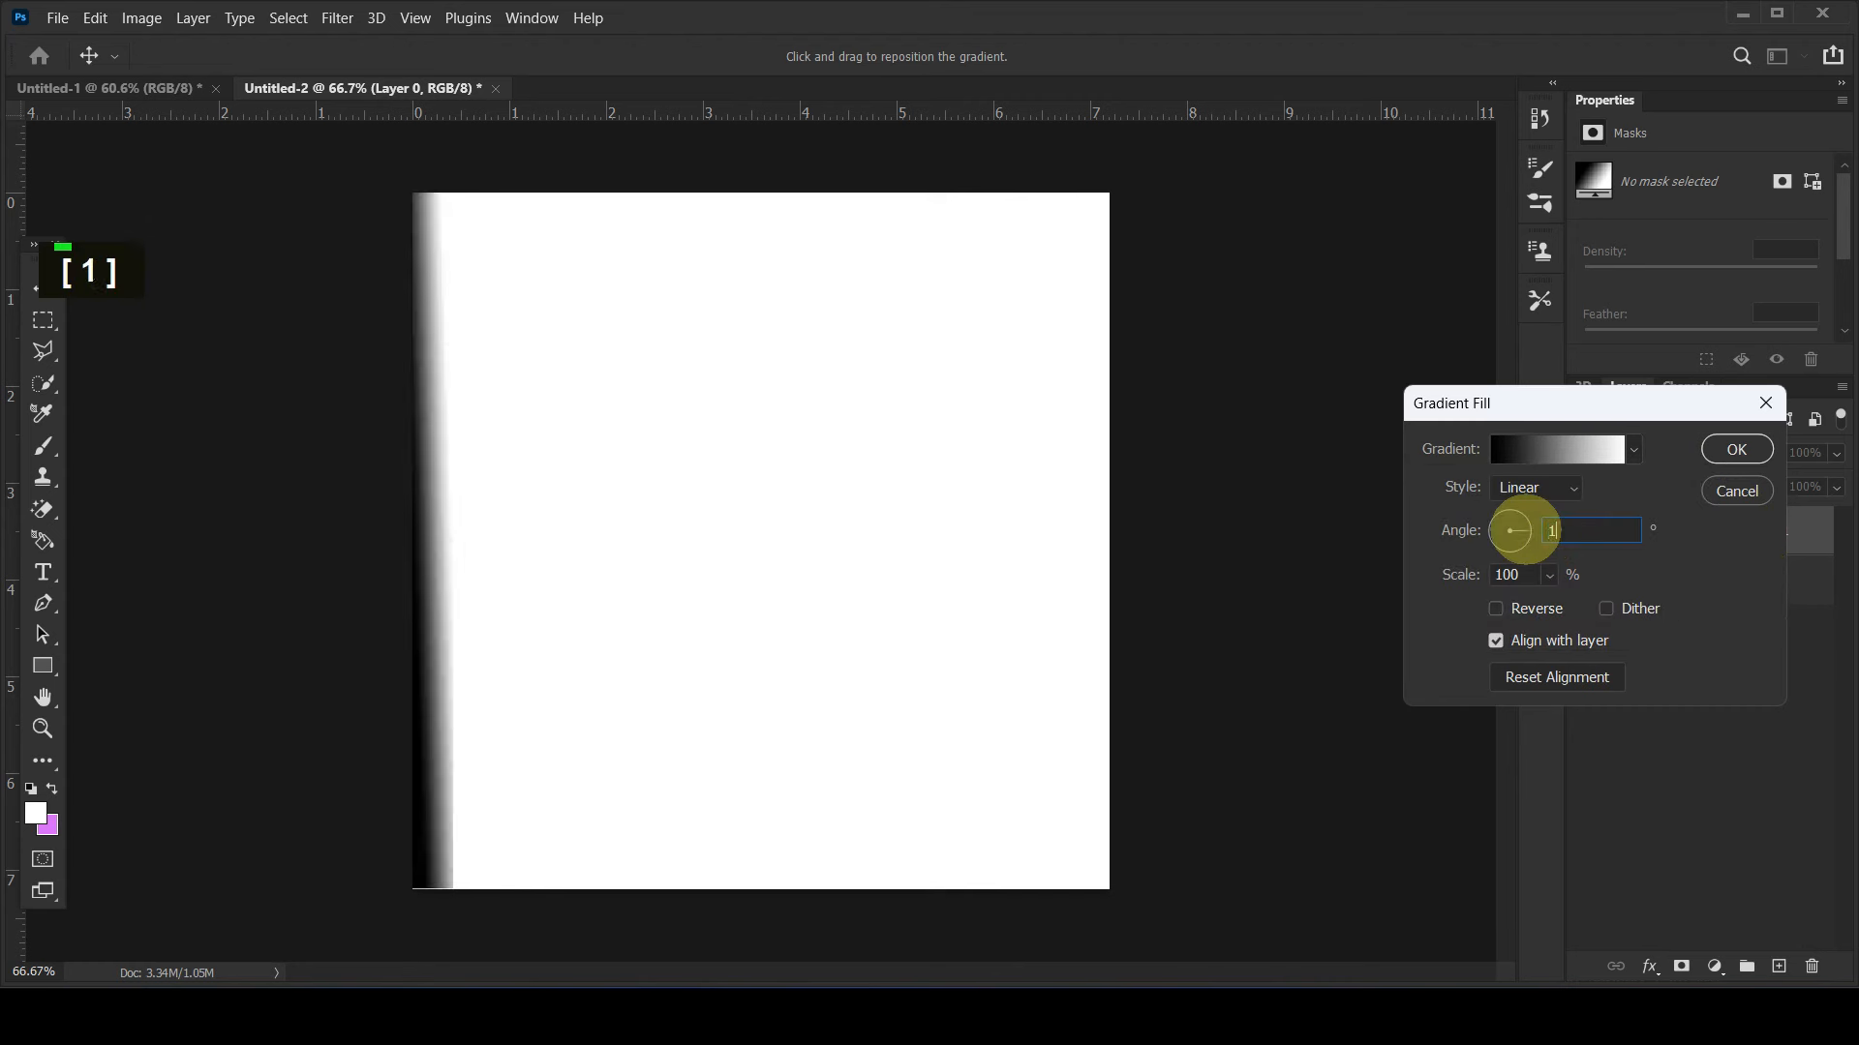
pyautogui.click(1496, 612)
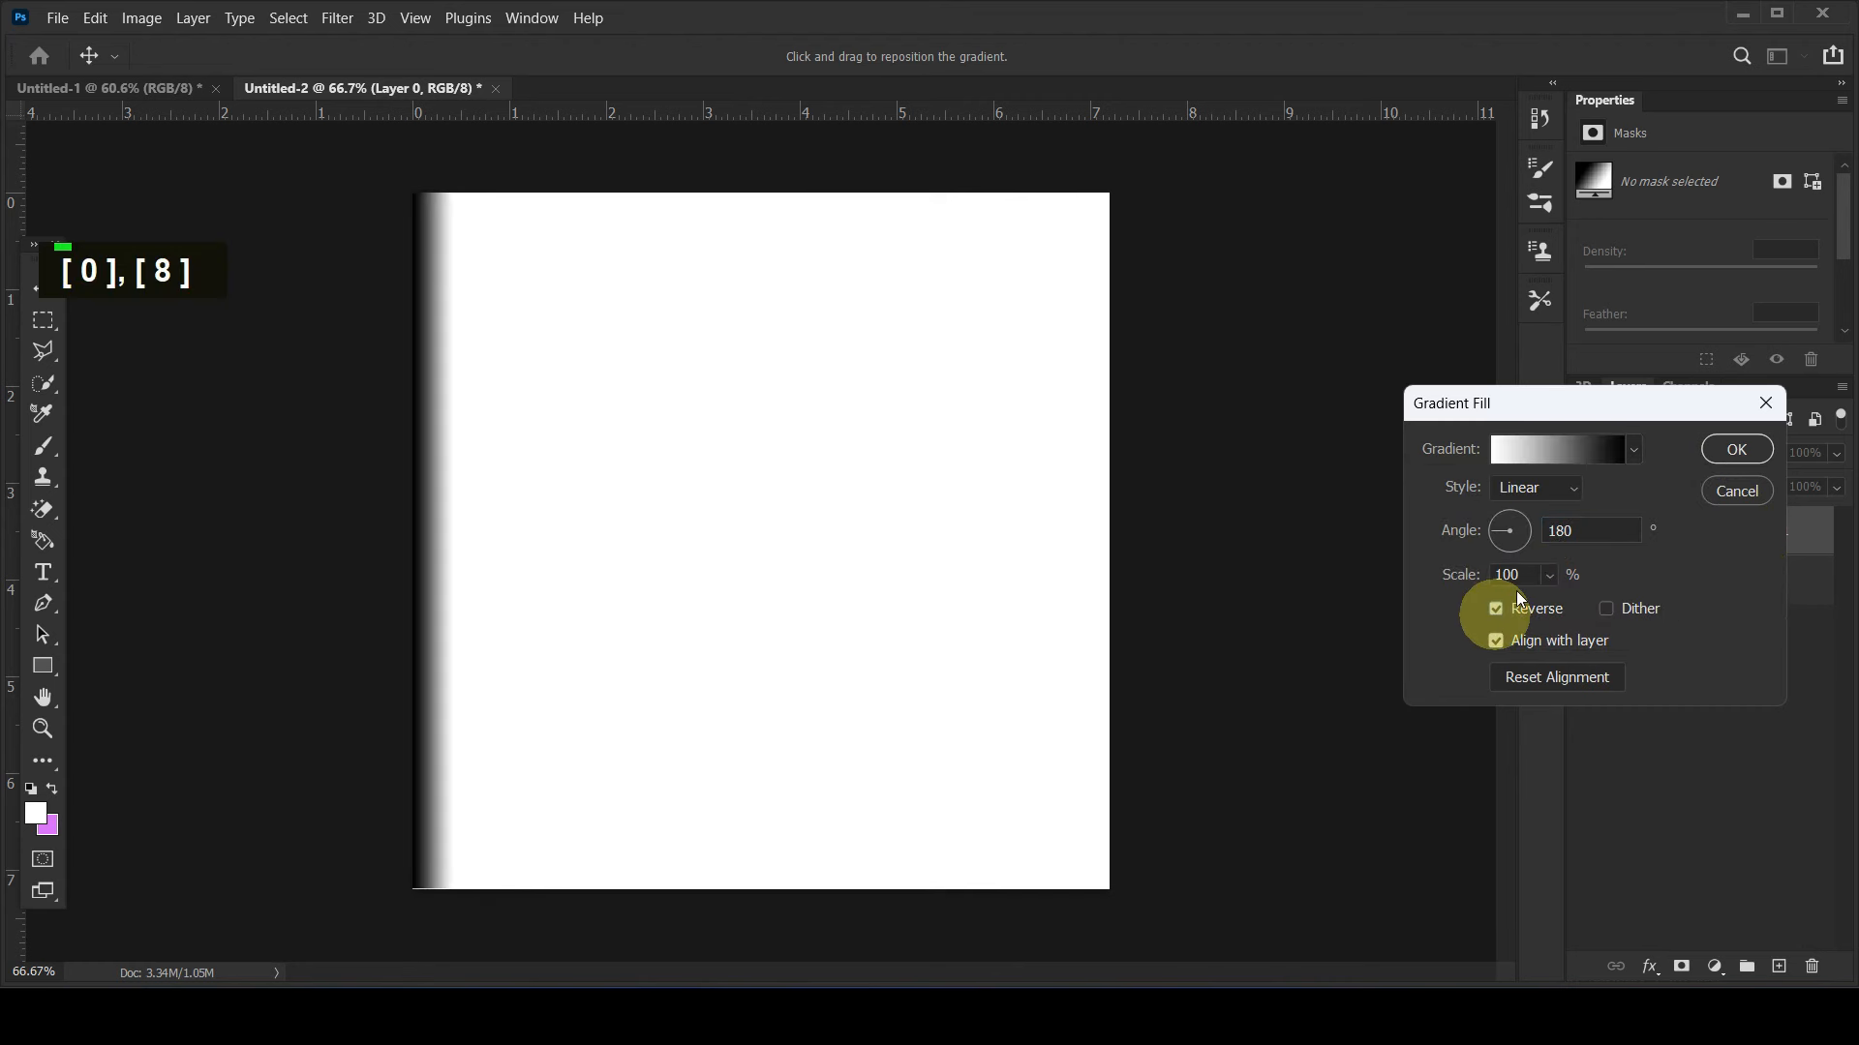
pyautogui.click(1739, 450)
pyautogui.click(1729, 528)
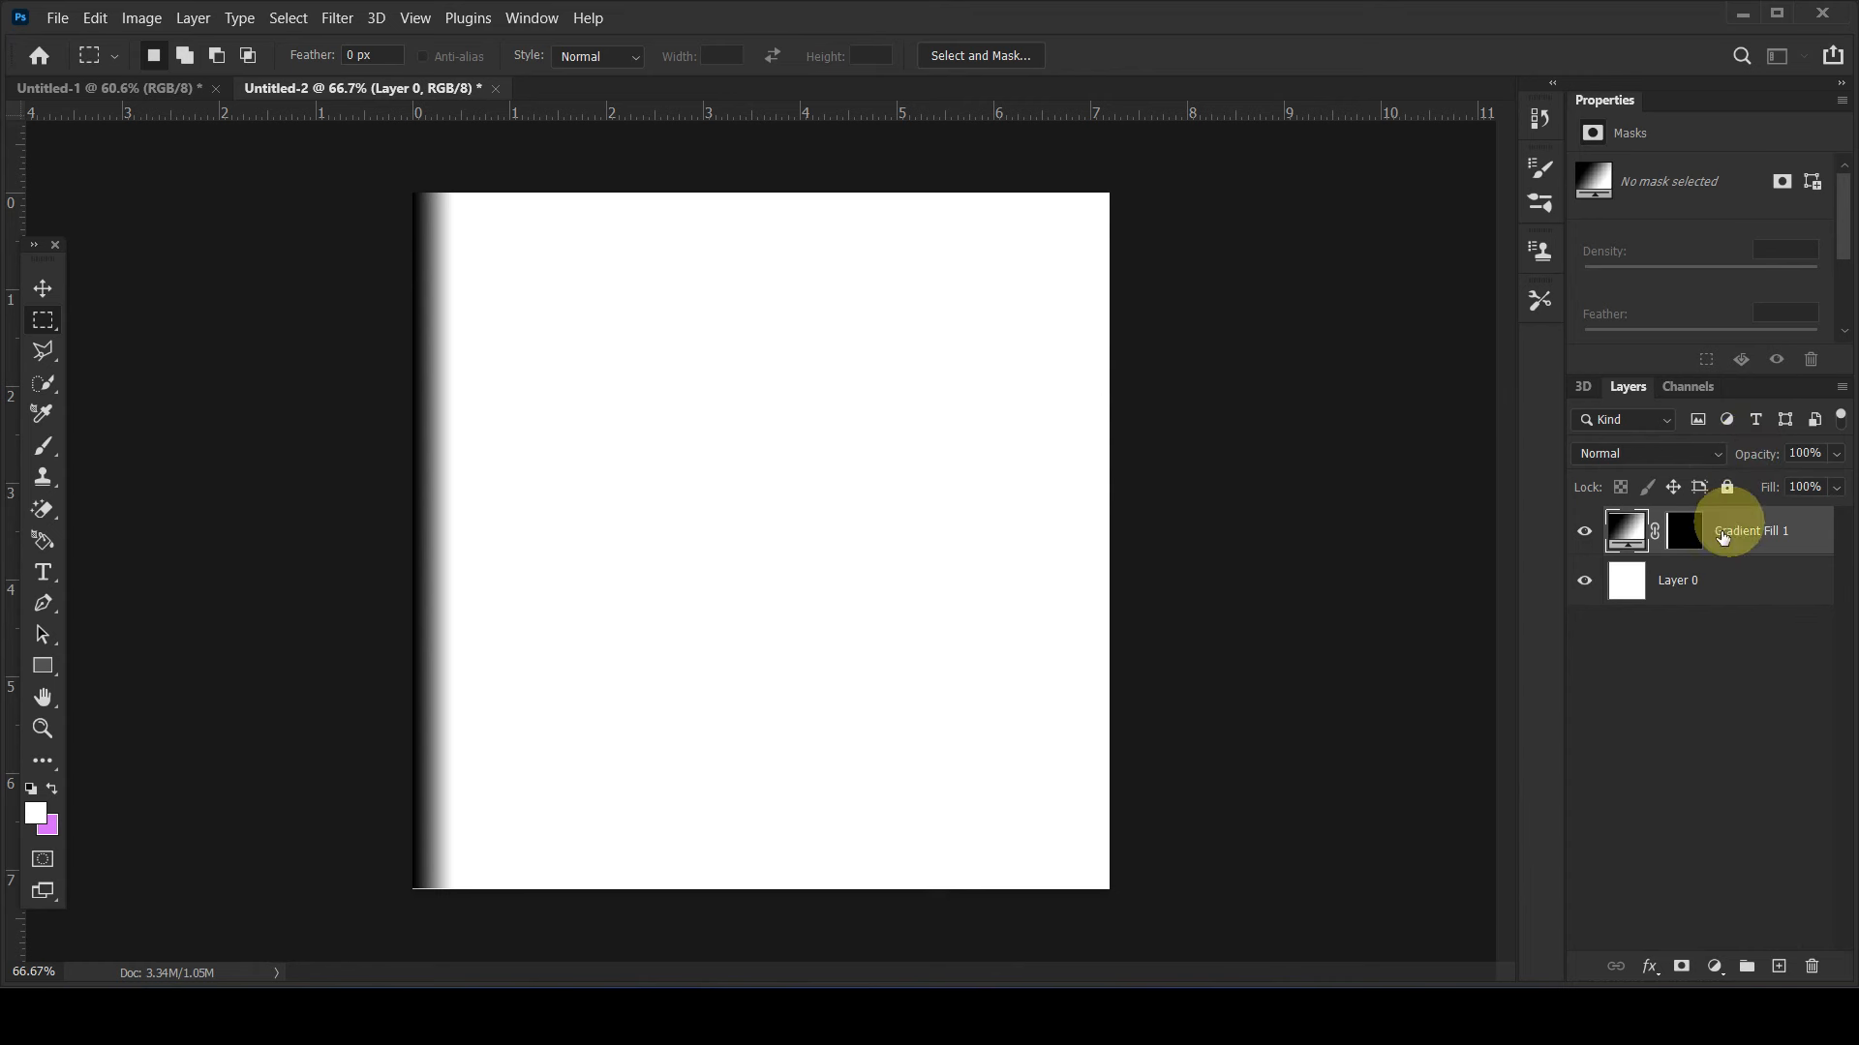
# - Stretch the gradient strip slightly past the bottom edge of the canvas
pyautogui.click(43, 288)
pyautogui.moveTo(431, 883); pyautogui.dragTo(423, 898)
pyautogui.press('Return')
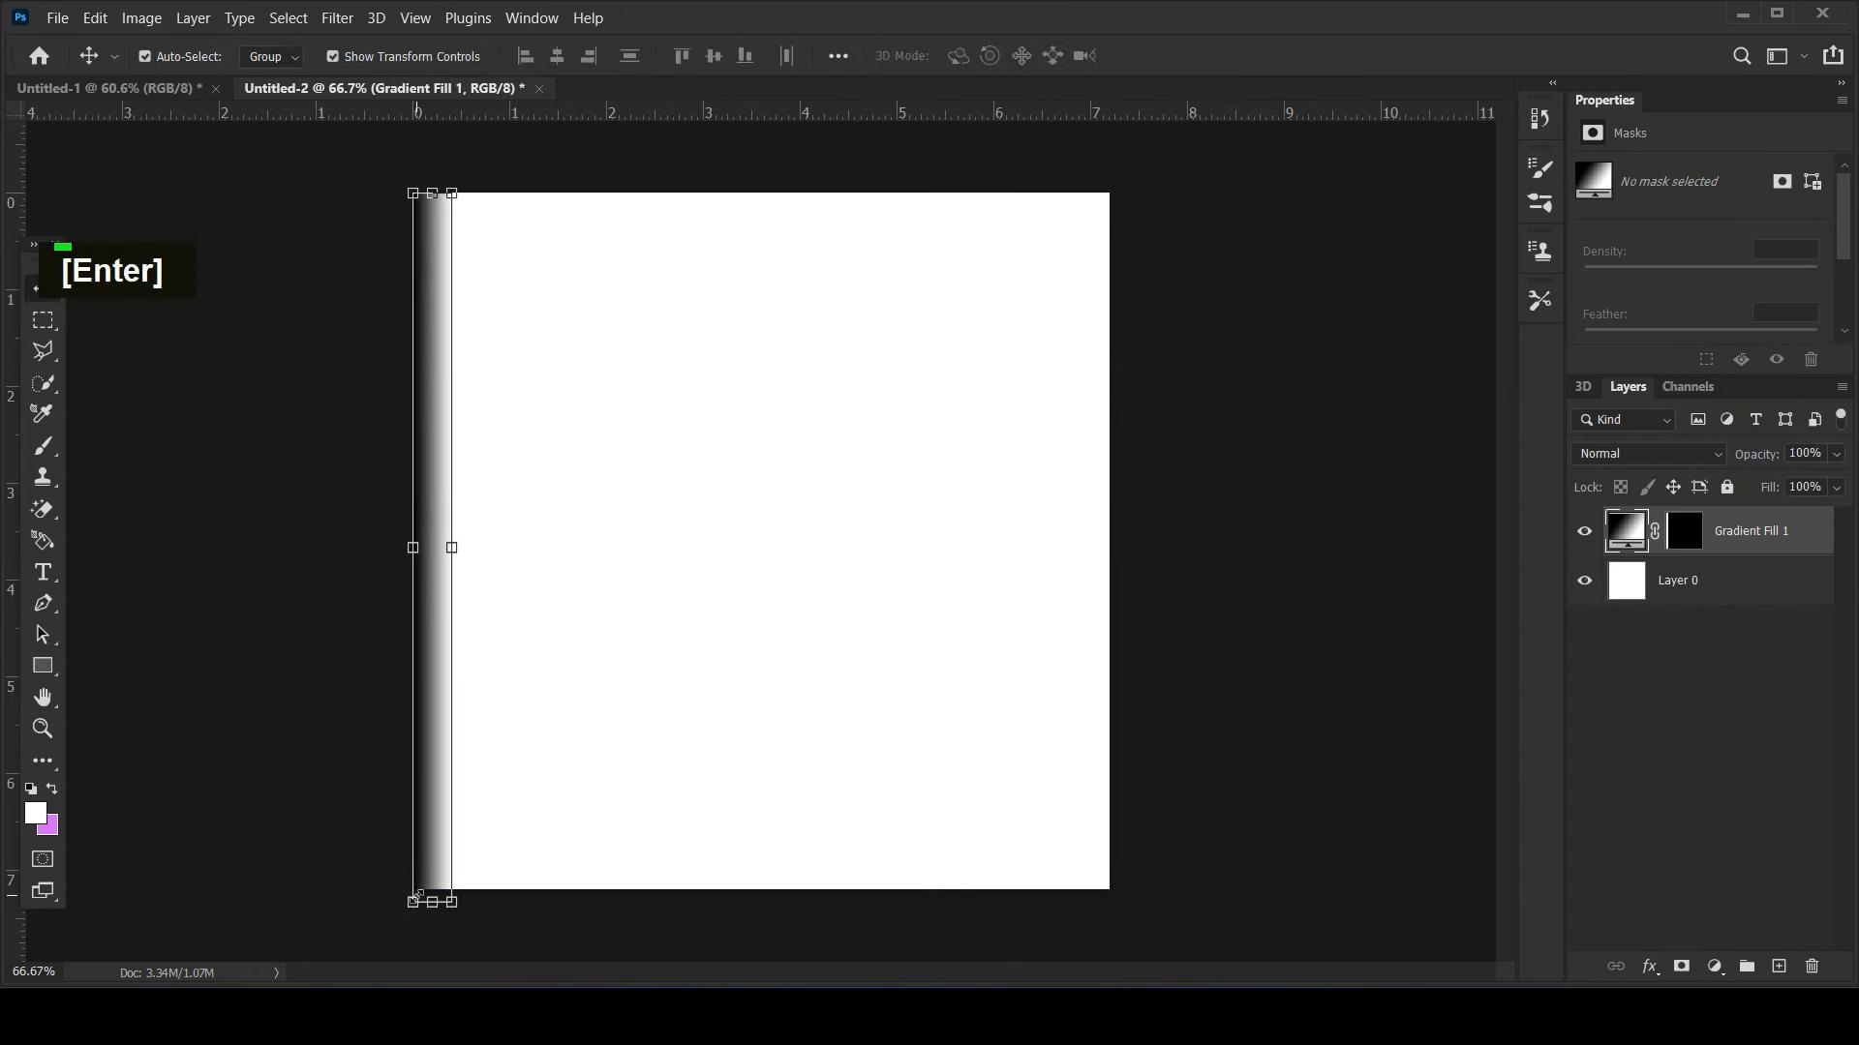
# - Lock the white Layer 0 and duplicate the gradient strip side by side until equal stripes cover the whole canvas
pyautogui.moveTo(426, 411); pyautogui.dragTo(466, 411)
pyautogui.moveTo(324, 433); pyautogui.dragTo(468, 505)
pyautogui.click(1746, 633)
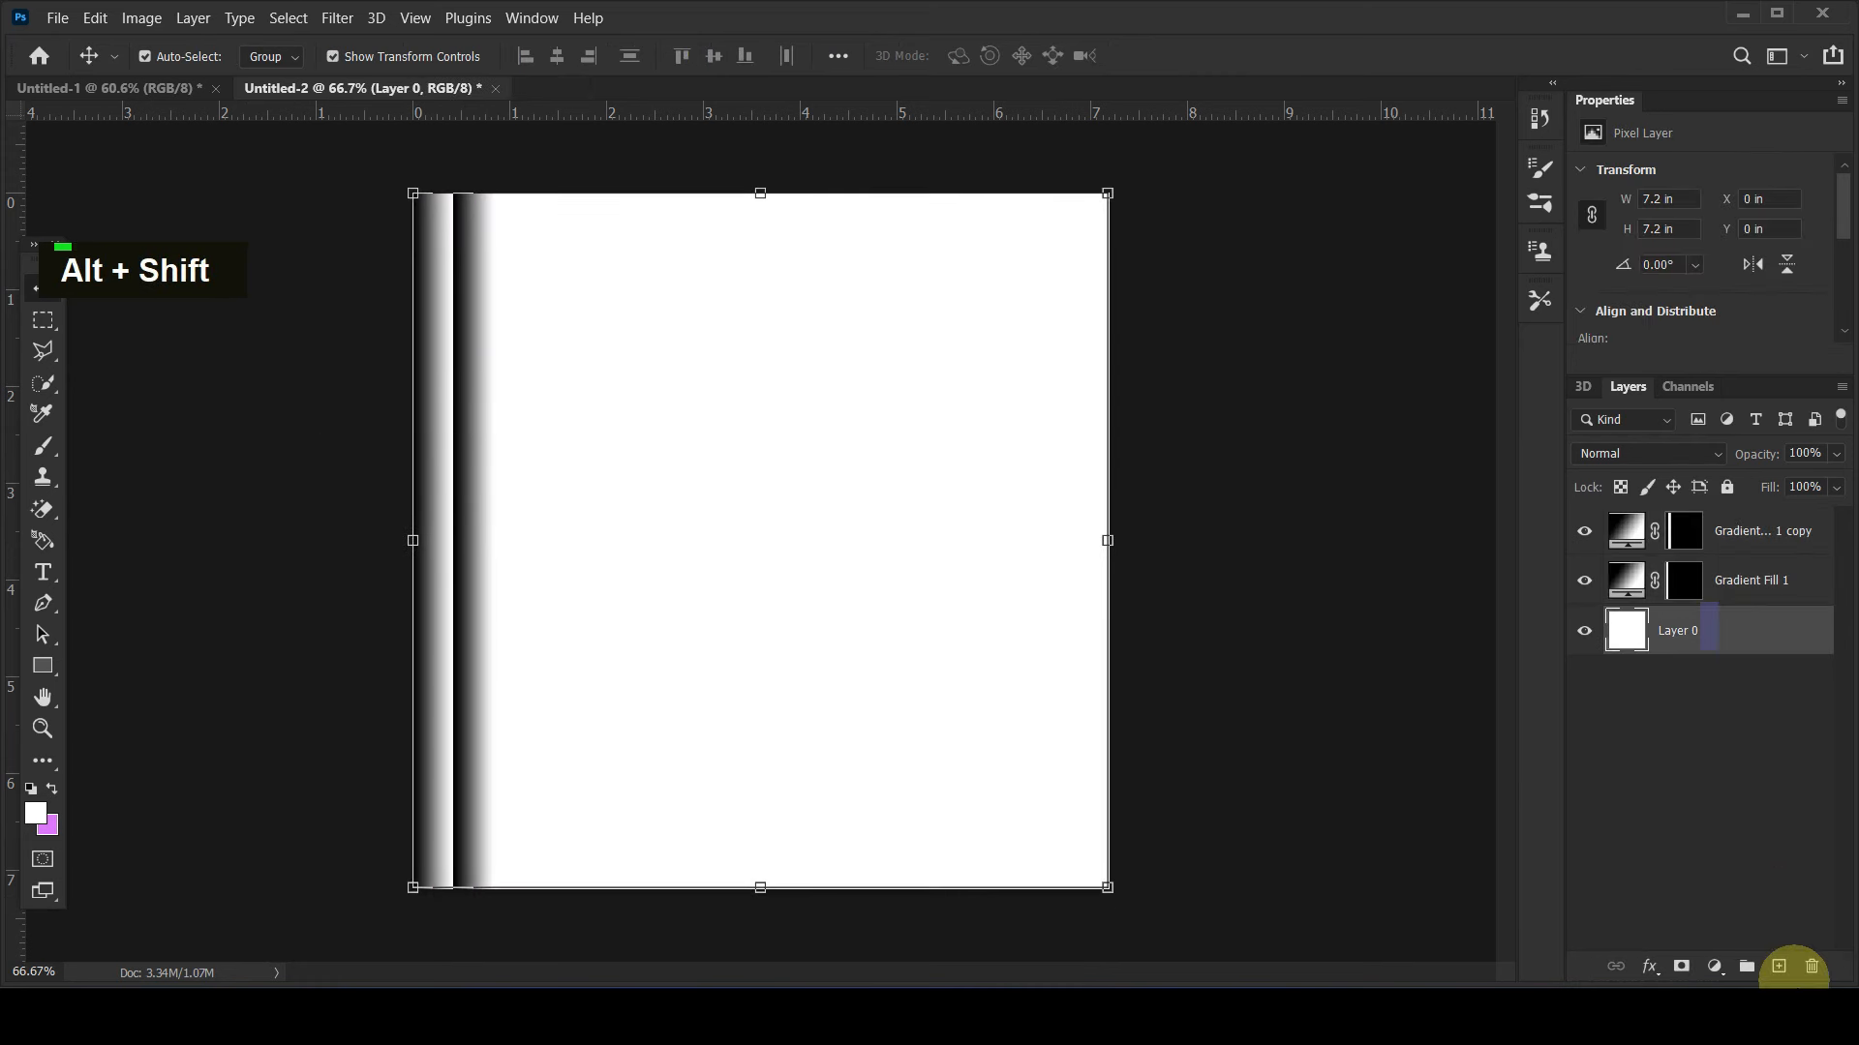
pyautogui.click(1727, 487)
pyautogui.moveTo(390, 553); pyautogui.dragTo(469, 610)
pyautogui.moveTo(480, 366); pyautogui.dragTo(520, 379)
pyautogui.moveTo(381, 381); pyautogui.dragTo(571, 562)
pyautogui.moveTo(539, 381); pyautogui.dragTo(722, 421)
pyautogui.moveTo(388, 385); pyautogui.dragTo(757, 451)
pyautogui.click(1157, 464)
pyautogui.moveTo(1053, 468); pyautogui.dragTo(1092, 488)
pyautogui.click(1196, 482)
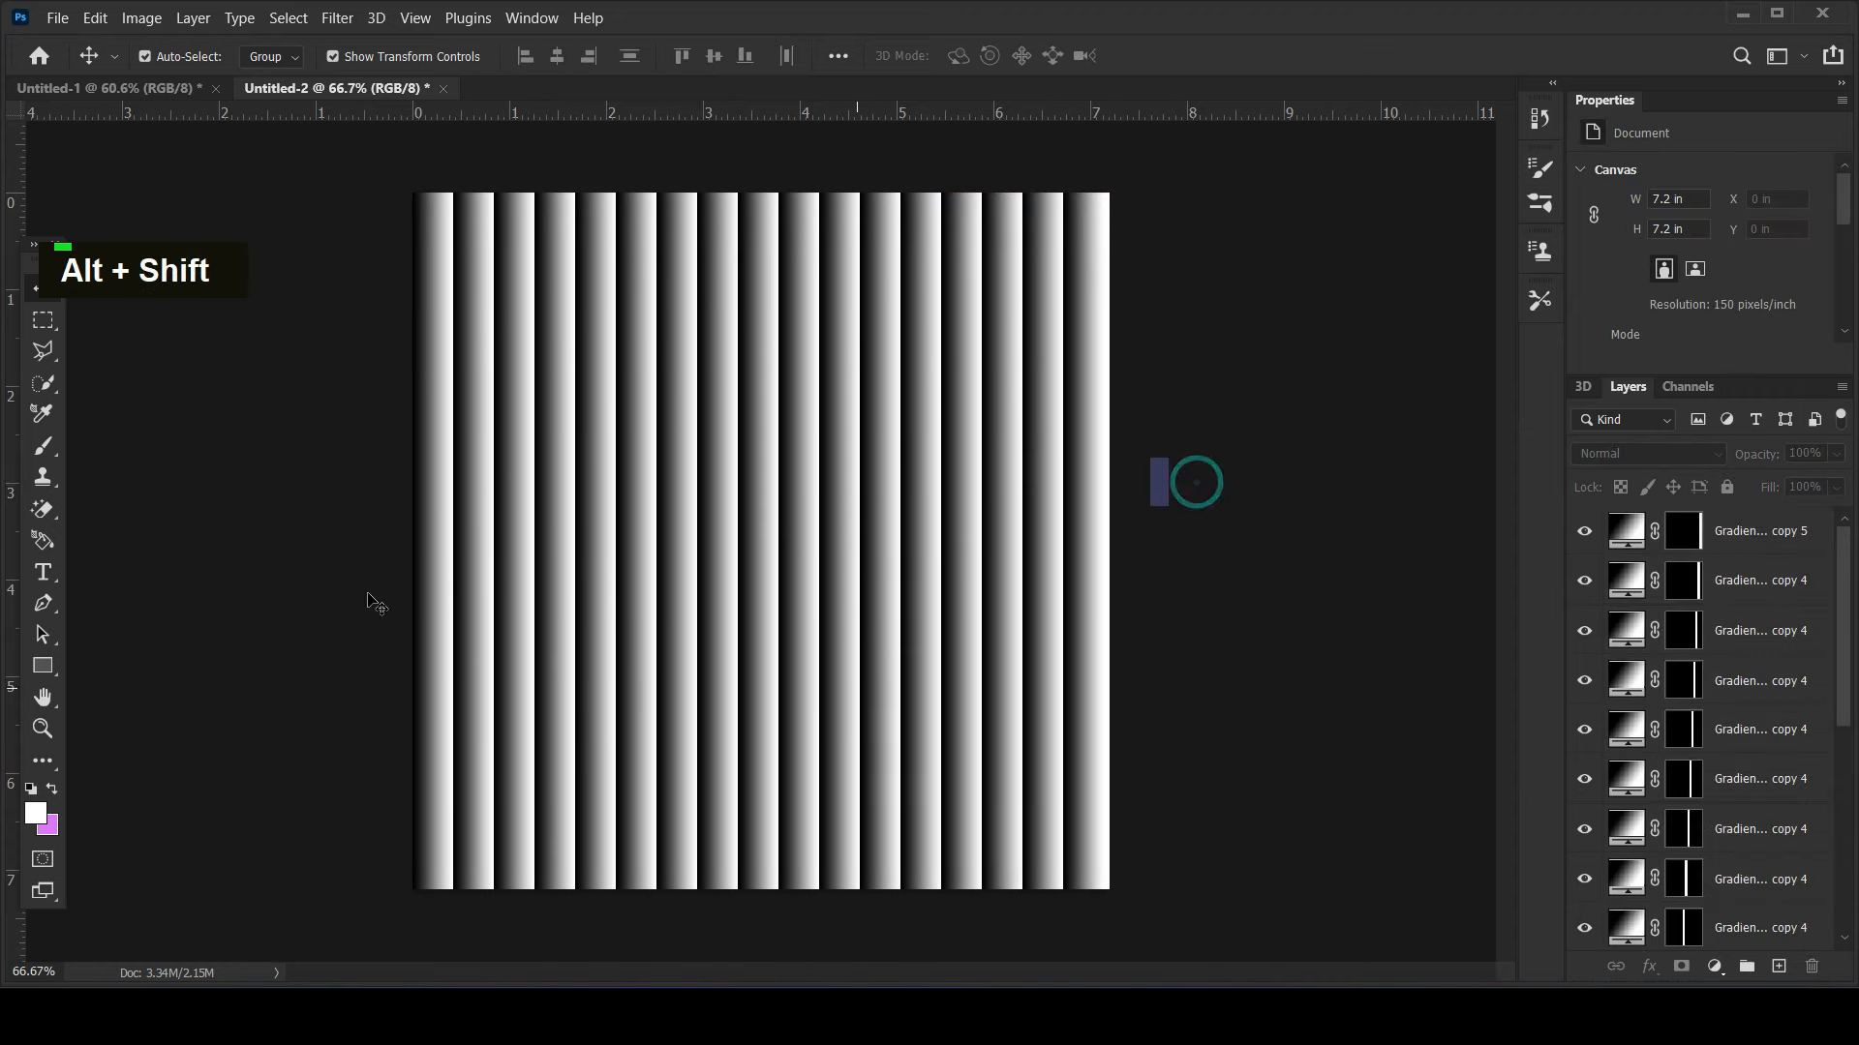
# - Save the striped document as a Photoshop file named "glass effect" with maximum compatibility, and close it
pyautogui.click(73, 21)
pyautogui.click(130, 306)
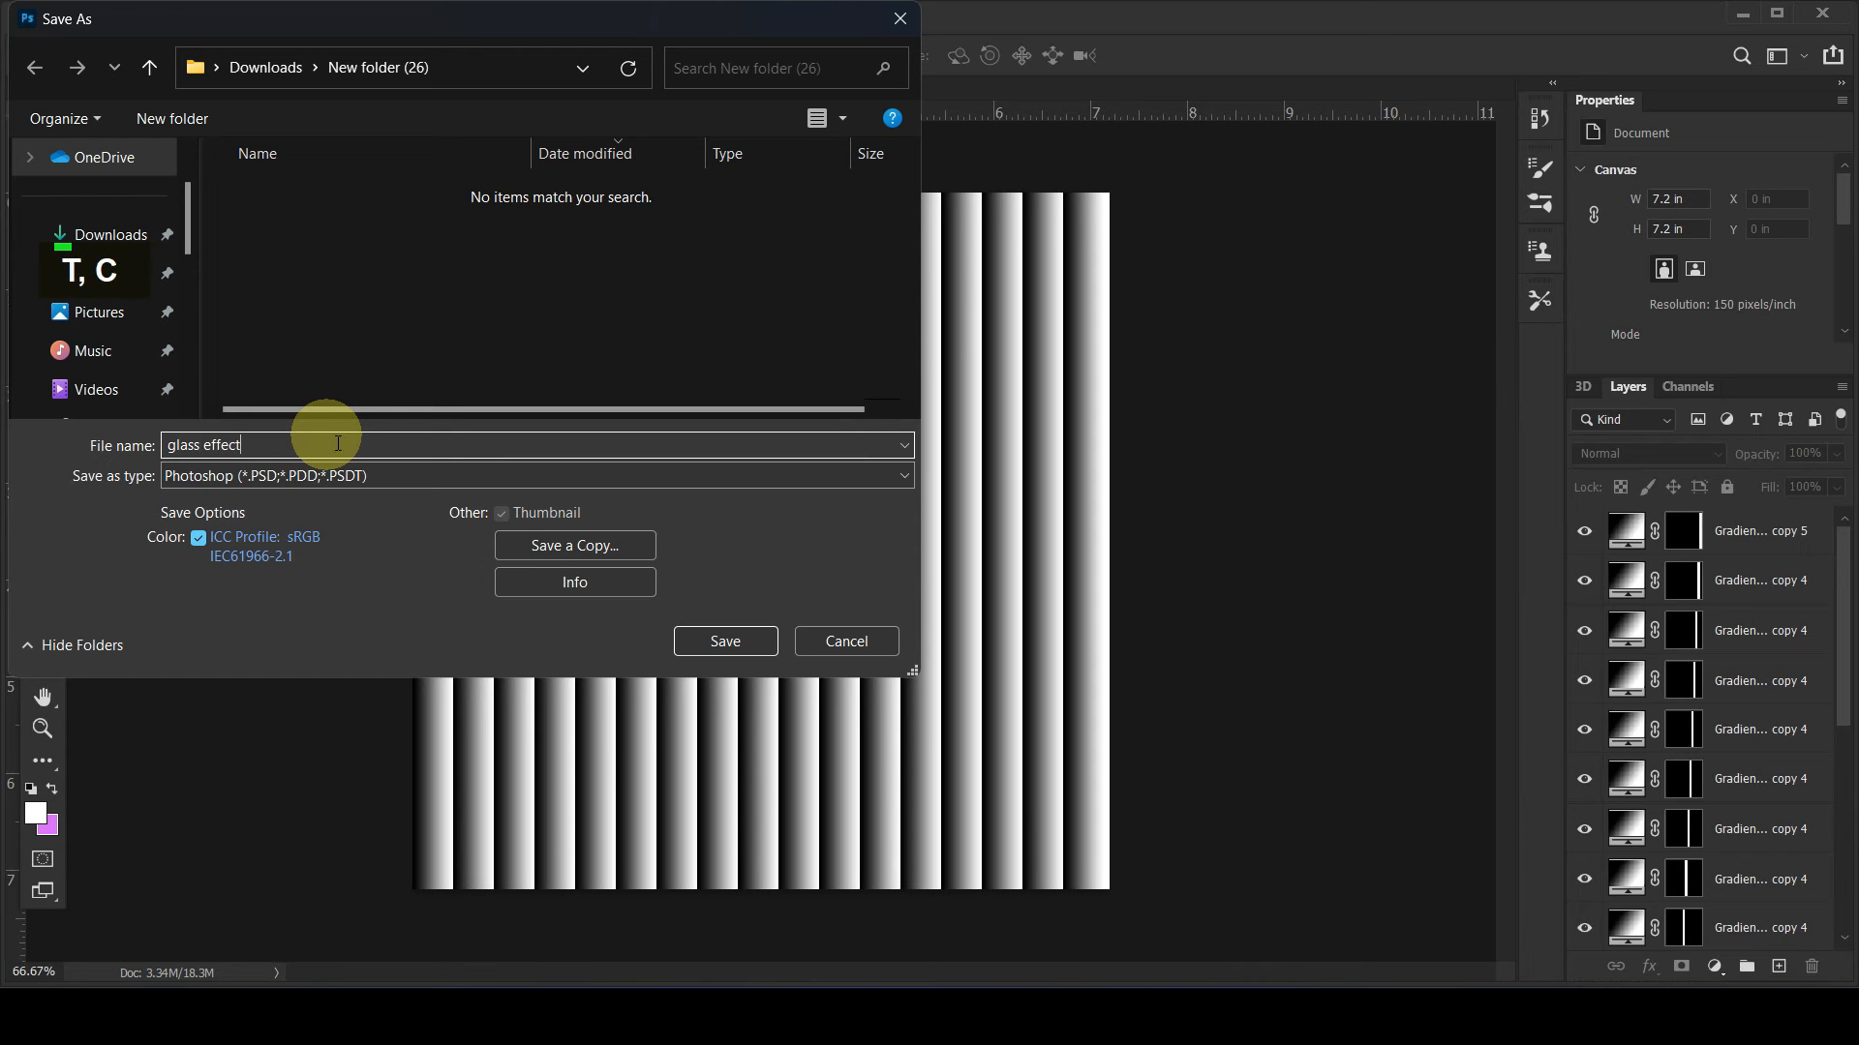
pyautogui.click(725, 641)
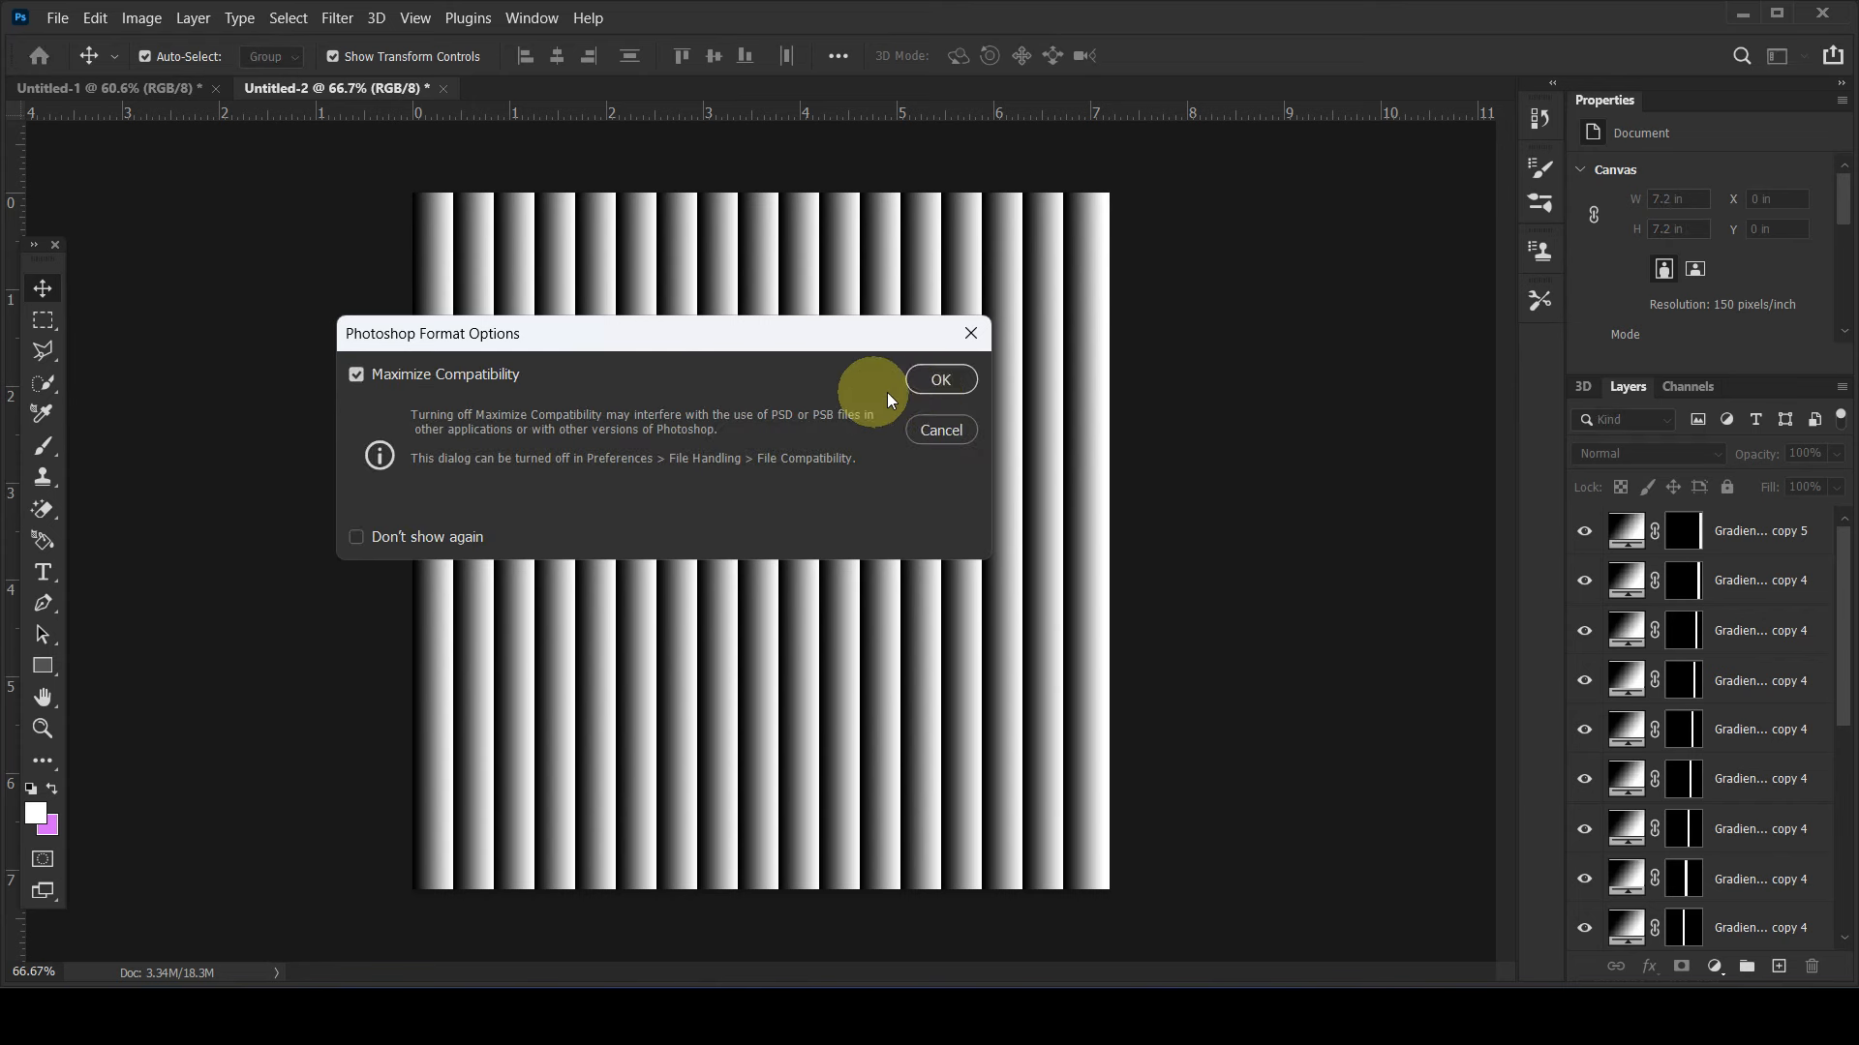
pyautogui.click(926, 387)
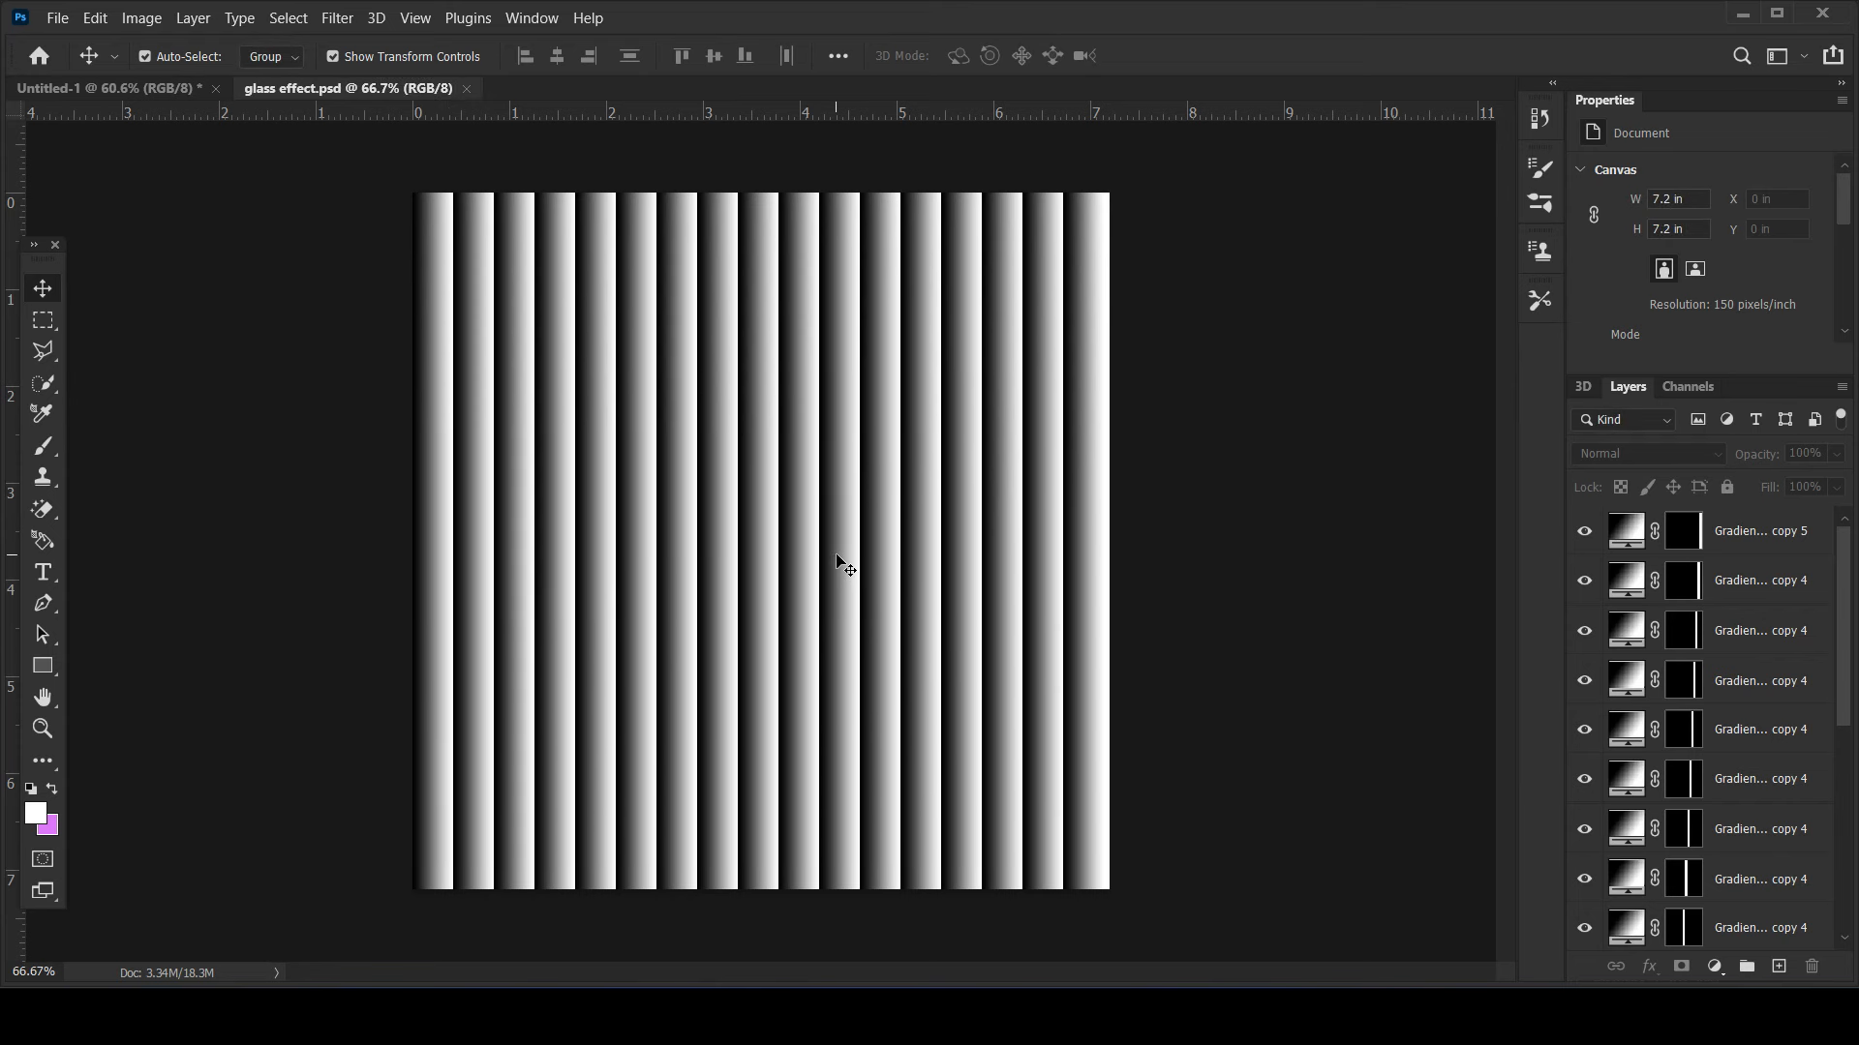
pyautogui.click(466, 89)
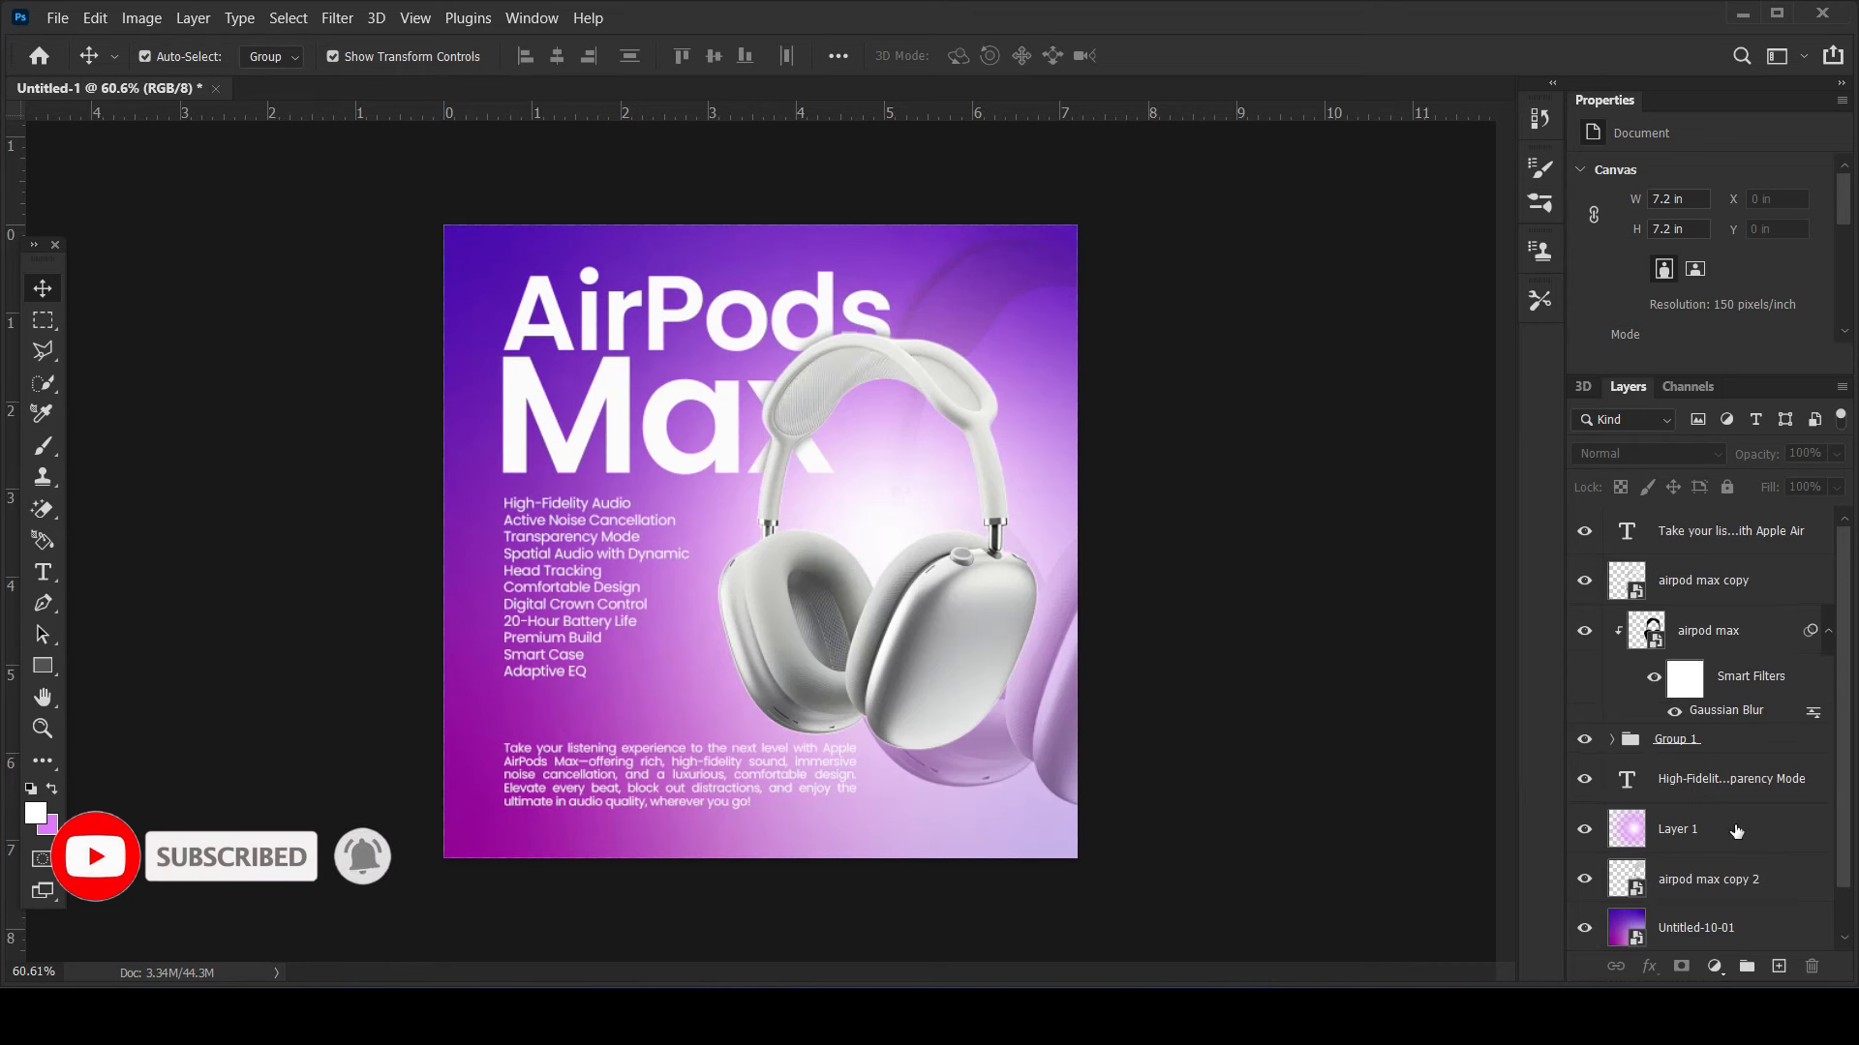
# - Group the description text and the airpod max copy layer, and name the group "text"
pyautogui.click(1679, 538)
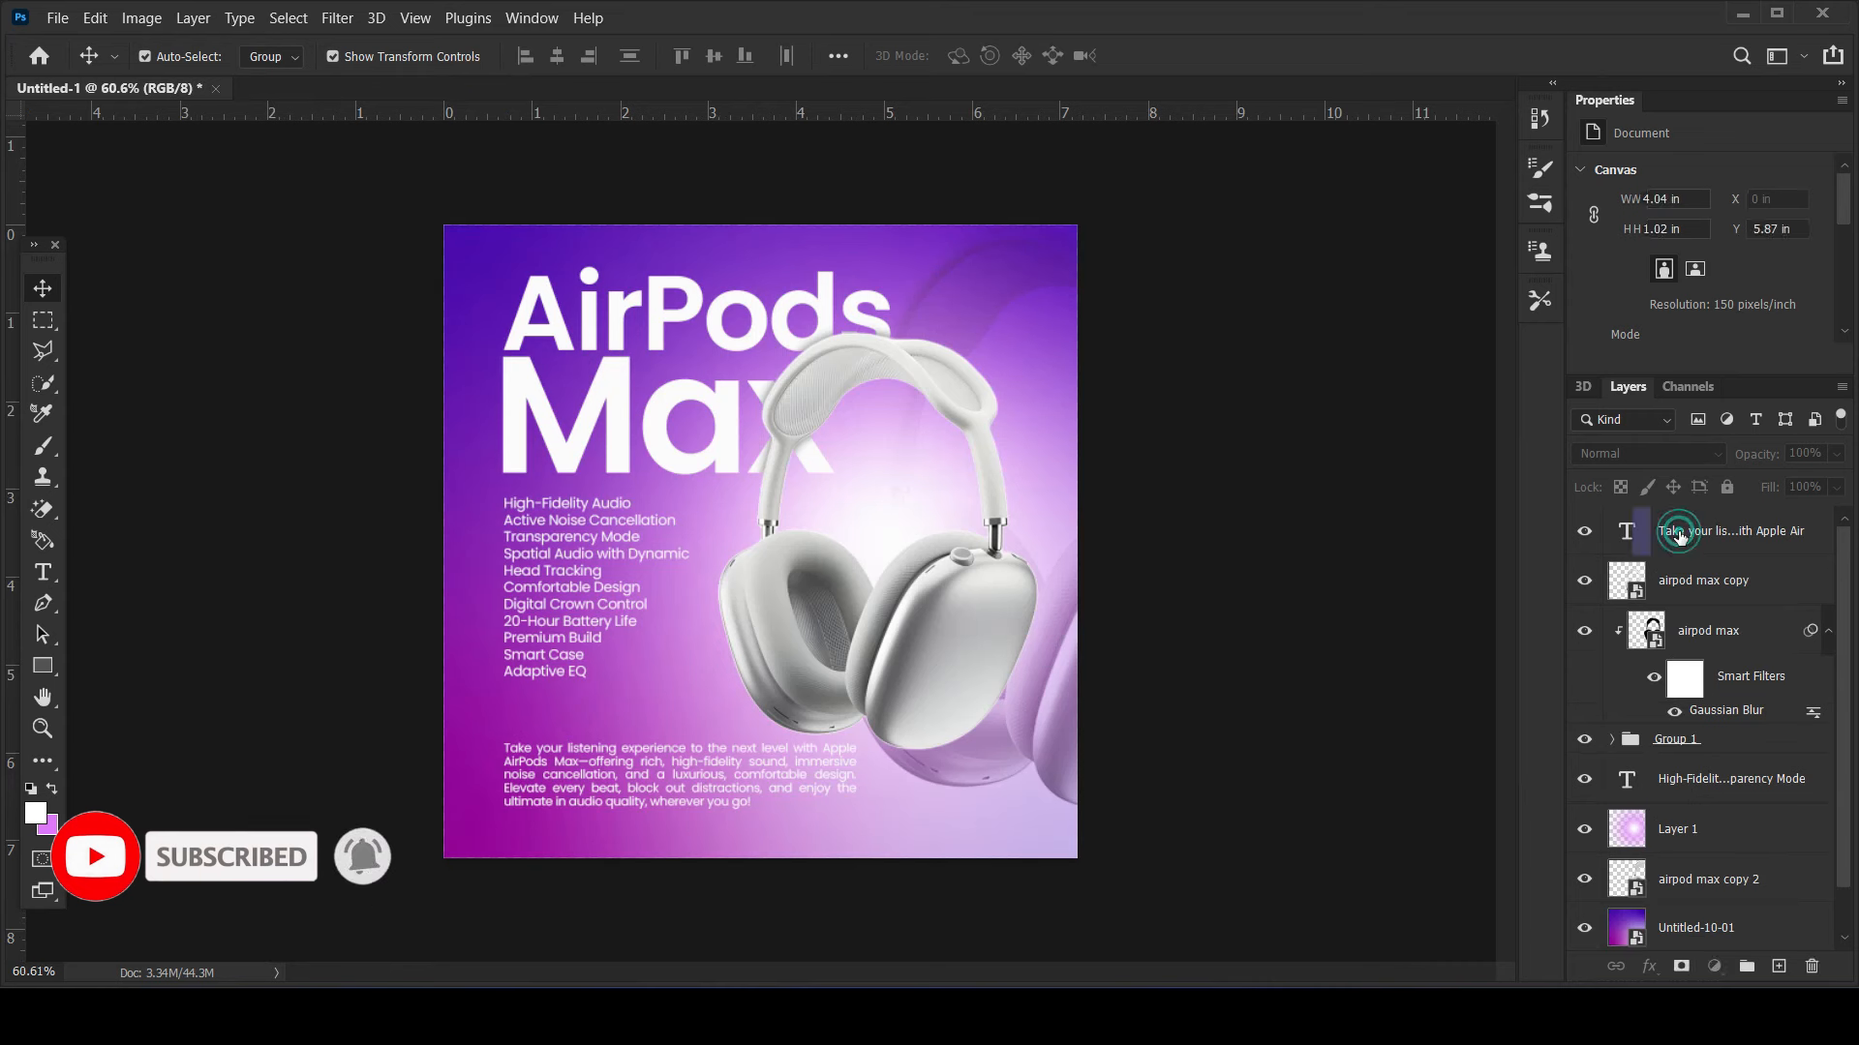
pyautogui.keyDown('shift'); pyautogui.click(1684, 586); pyautogui.keyUp('shift')
pyautogui.moveTo(1676, 573); pyautogui.dragTo(1748, 965)
pyautogui.doubleClick(1636, 521)
pyautogui.write('text')
pyautogui.press('Return')
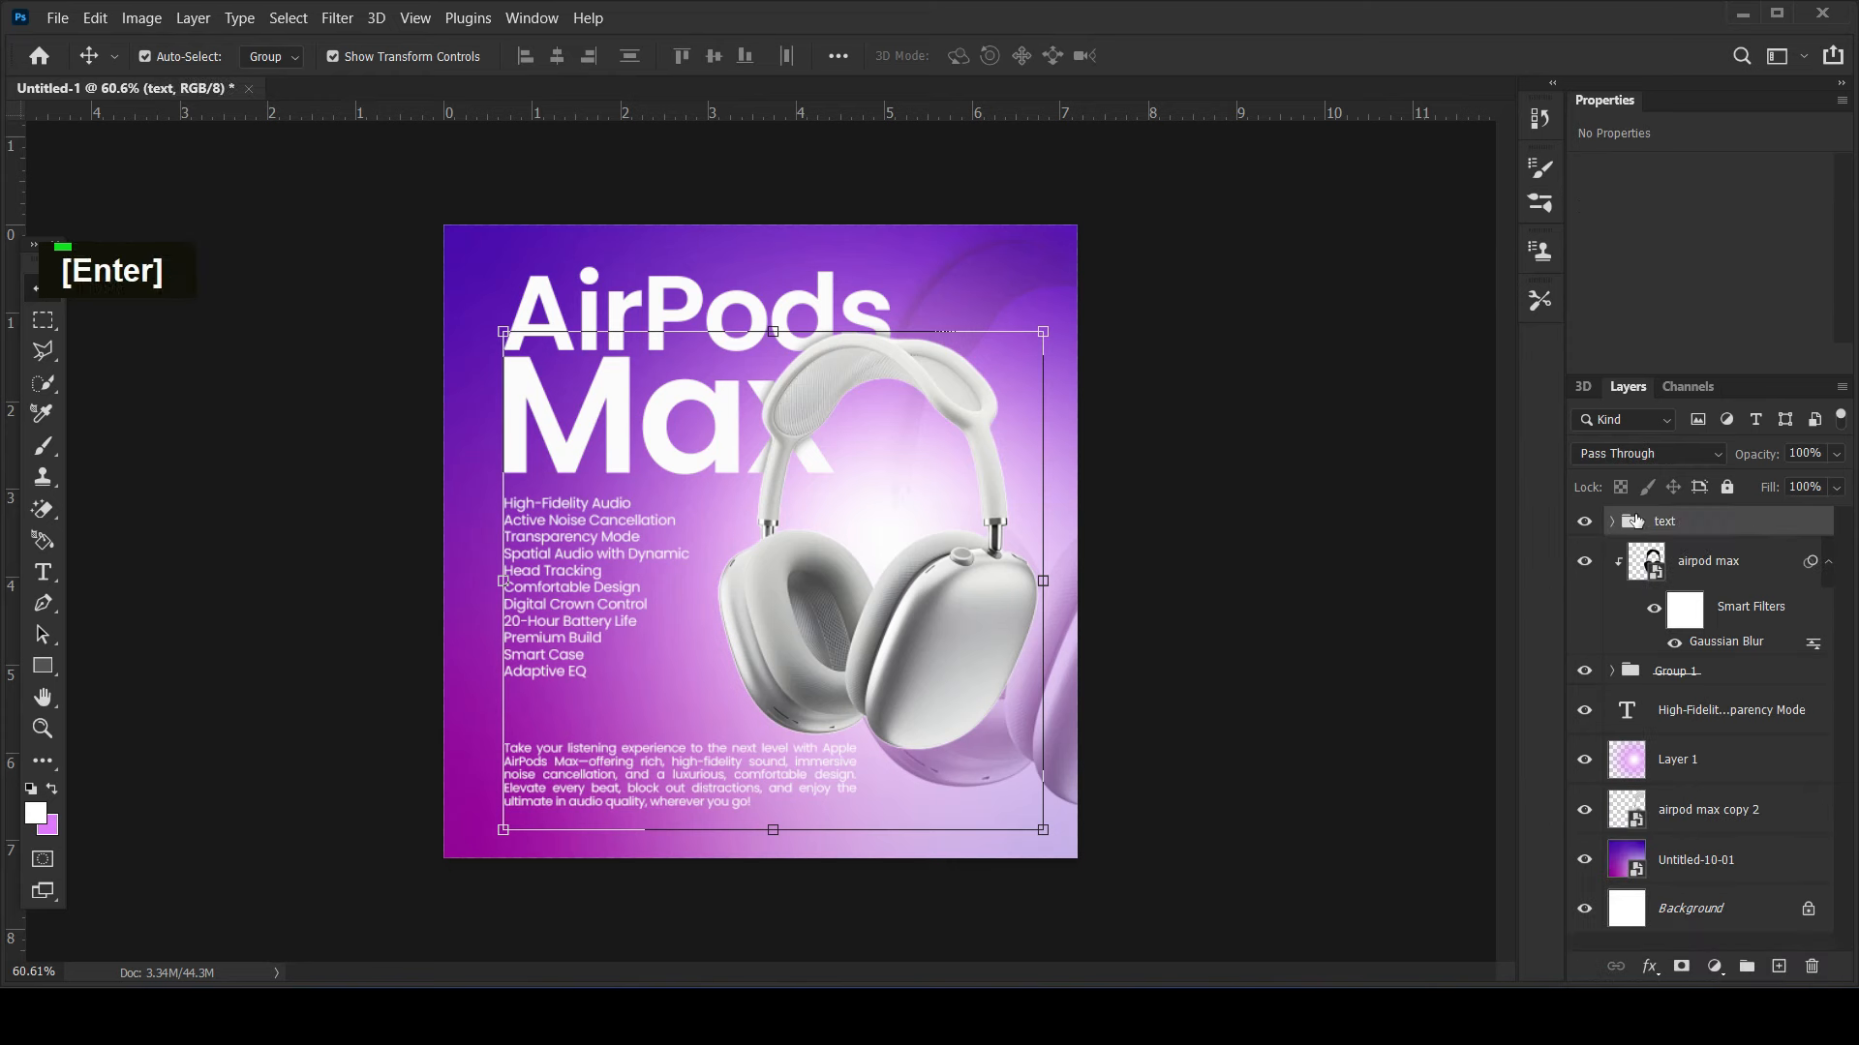
# - Rename Group 1, which holds the title, to "main text"
pyautogui.doubleClick(1673, 671)
pyautogui.write('main te')
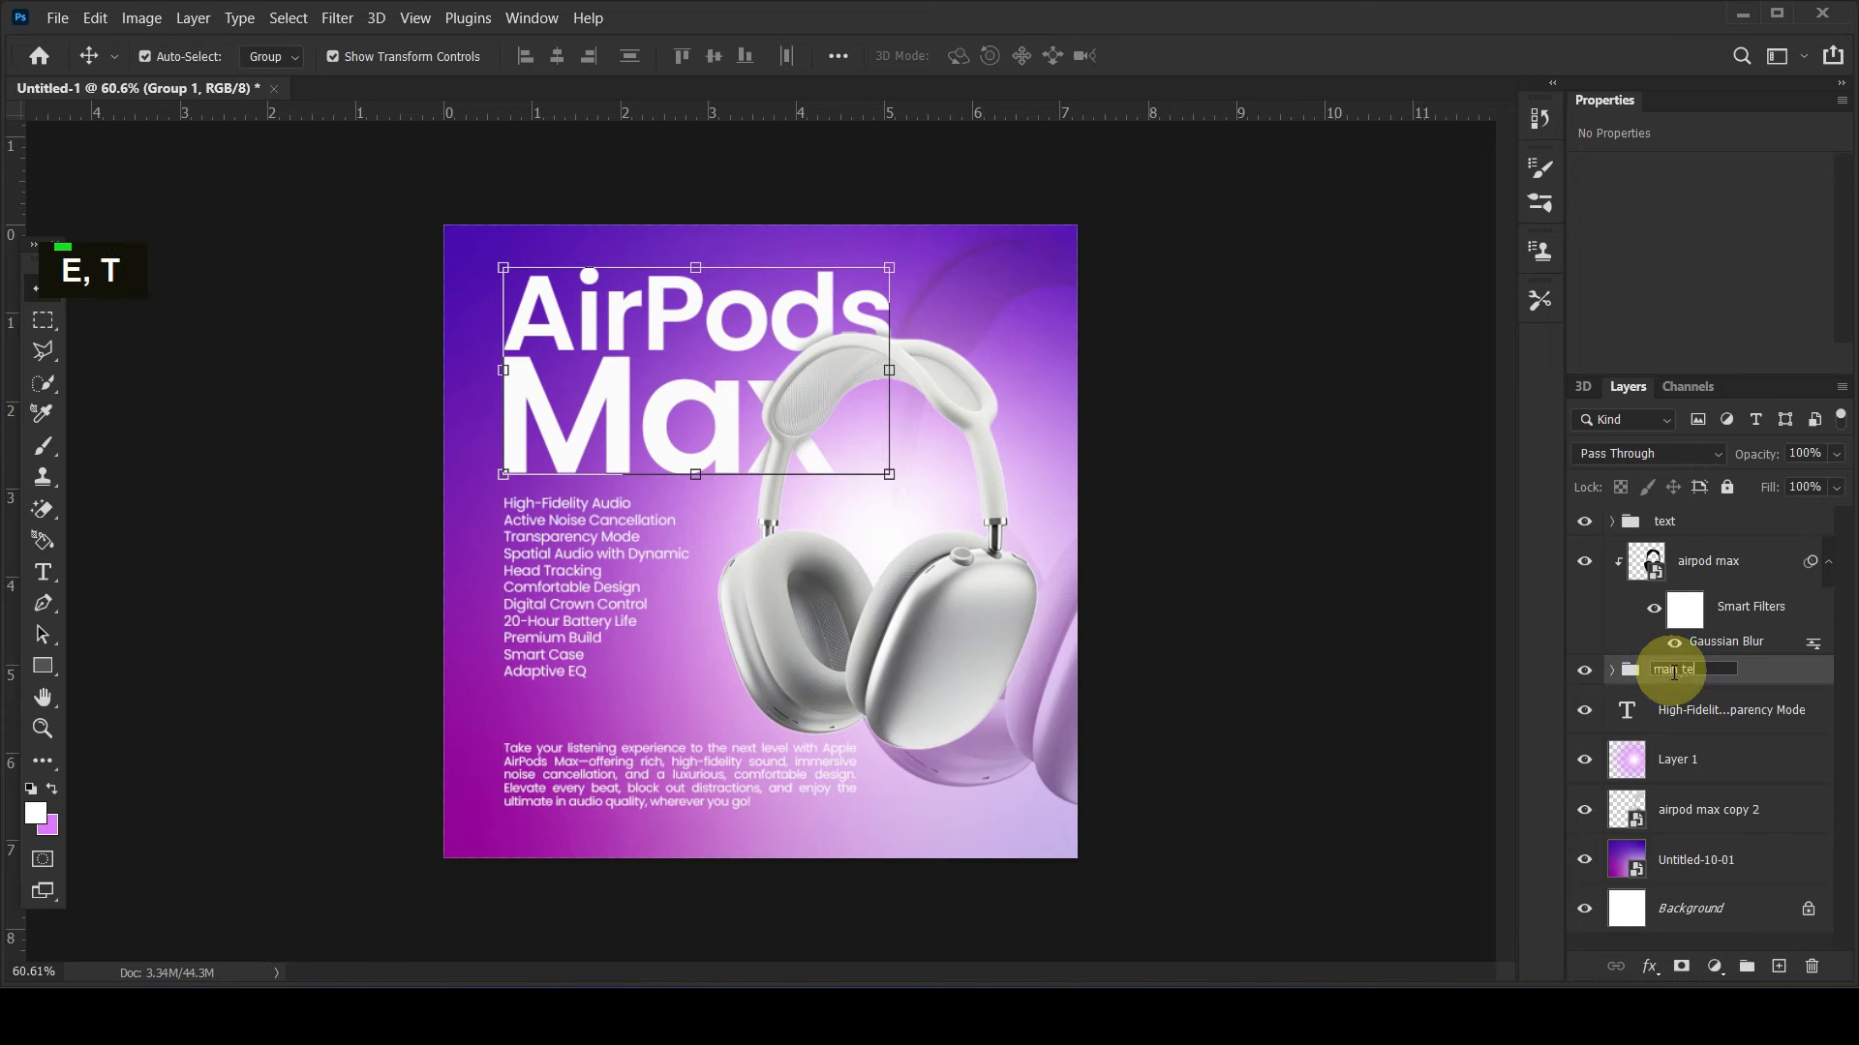
pyautogui.press('Return')
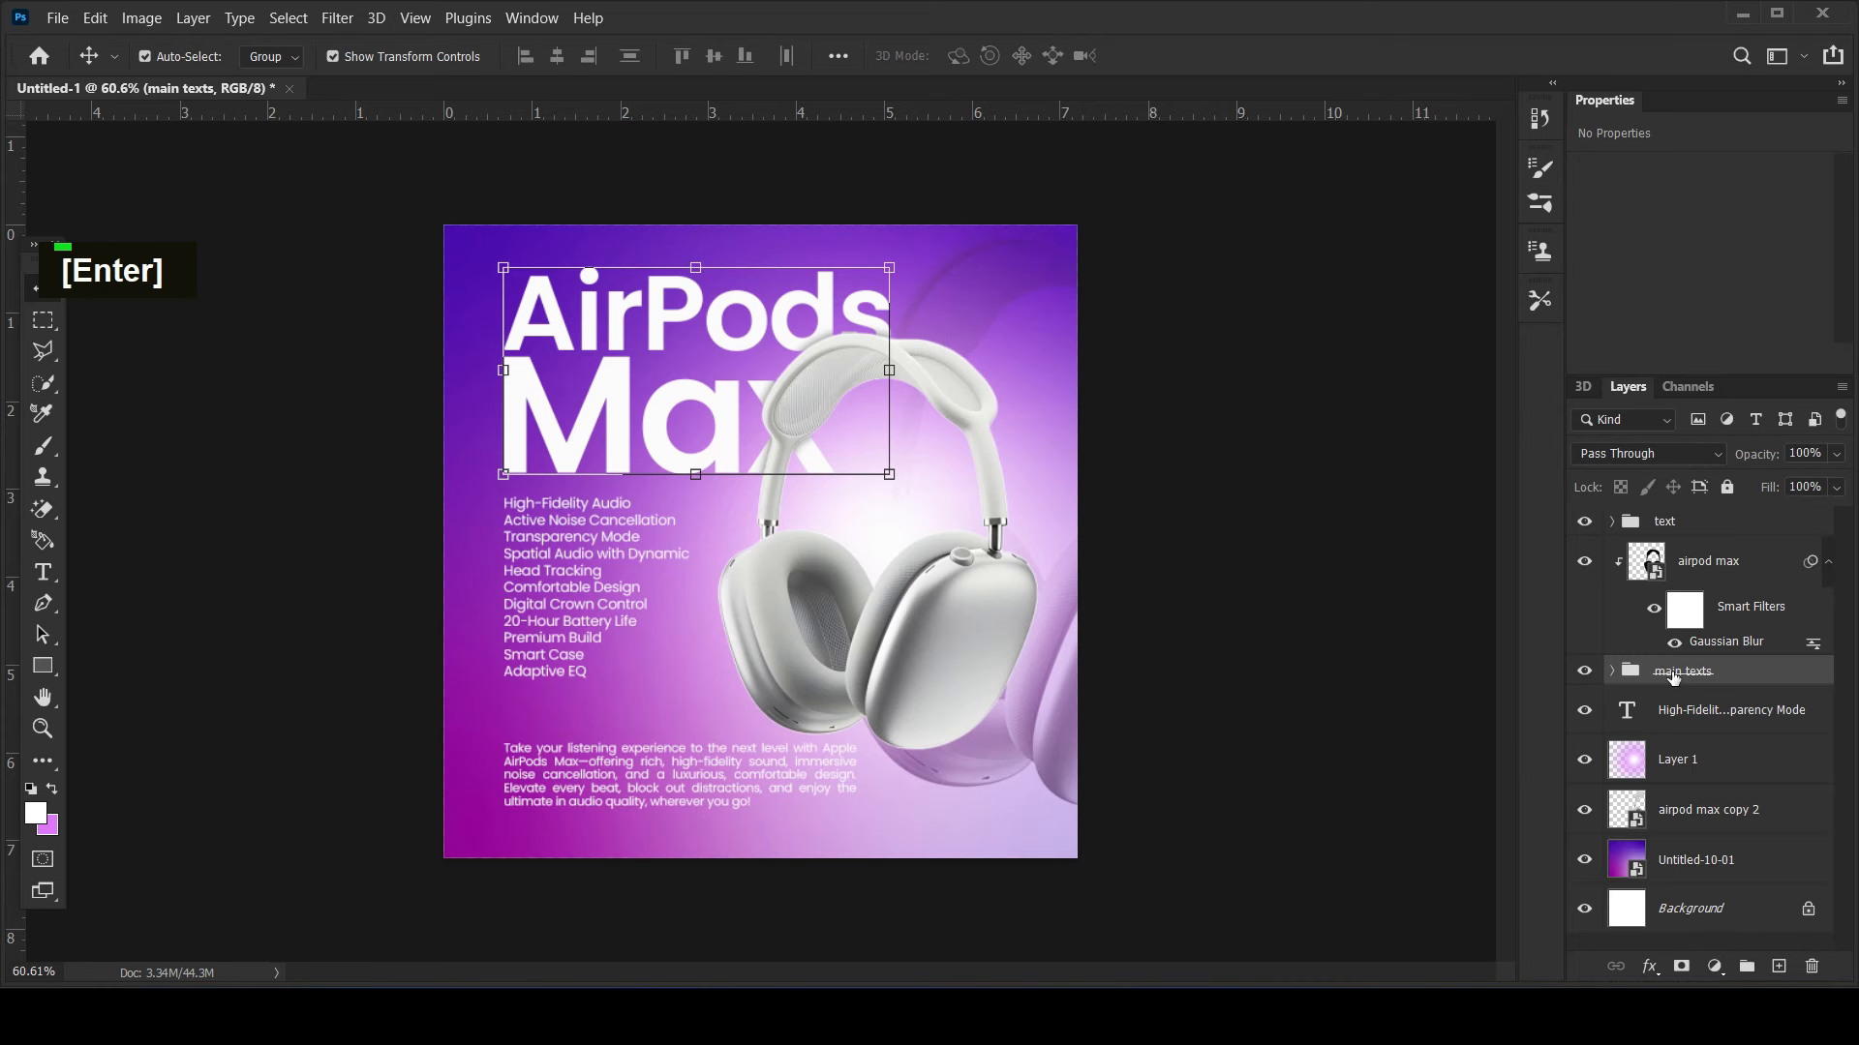
pyautogui.doubleClick(1680, 671)
pyautogui.press('BackSpace')
pyautogui.press('Return')
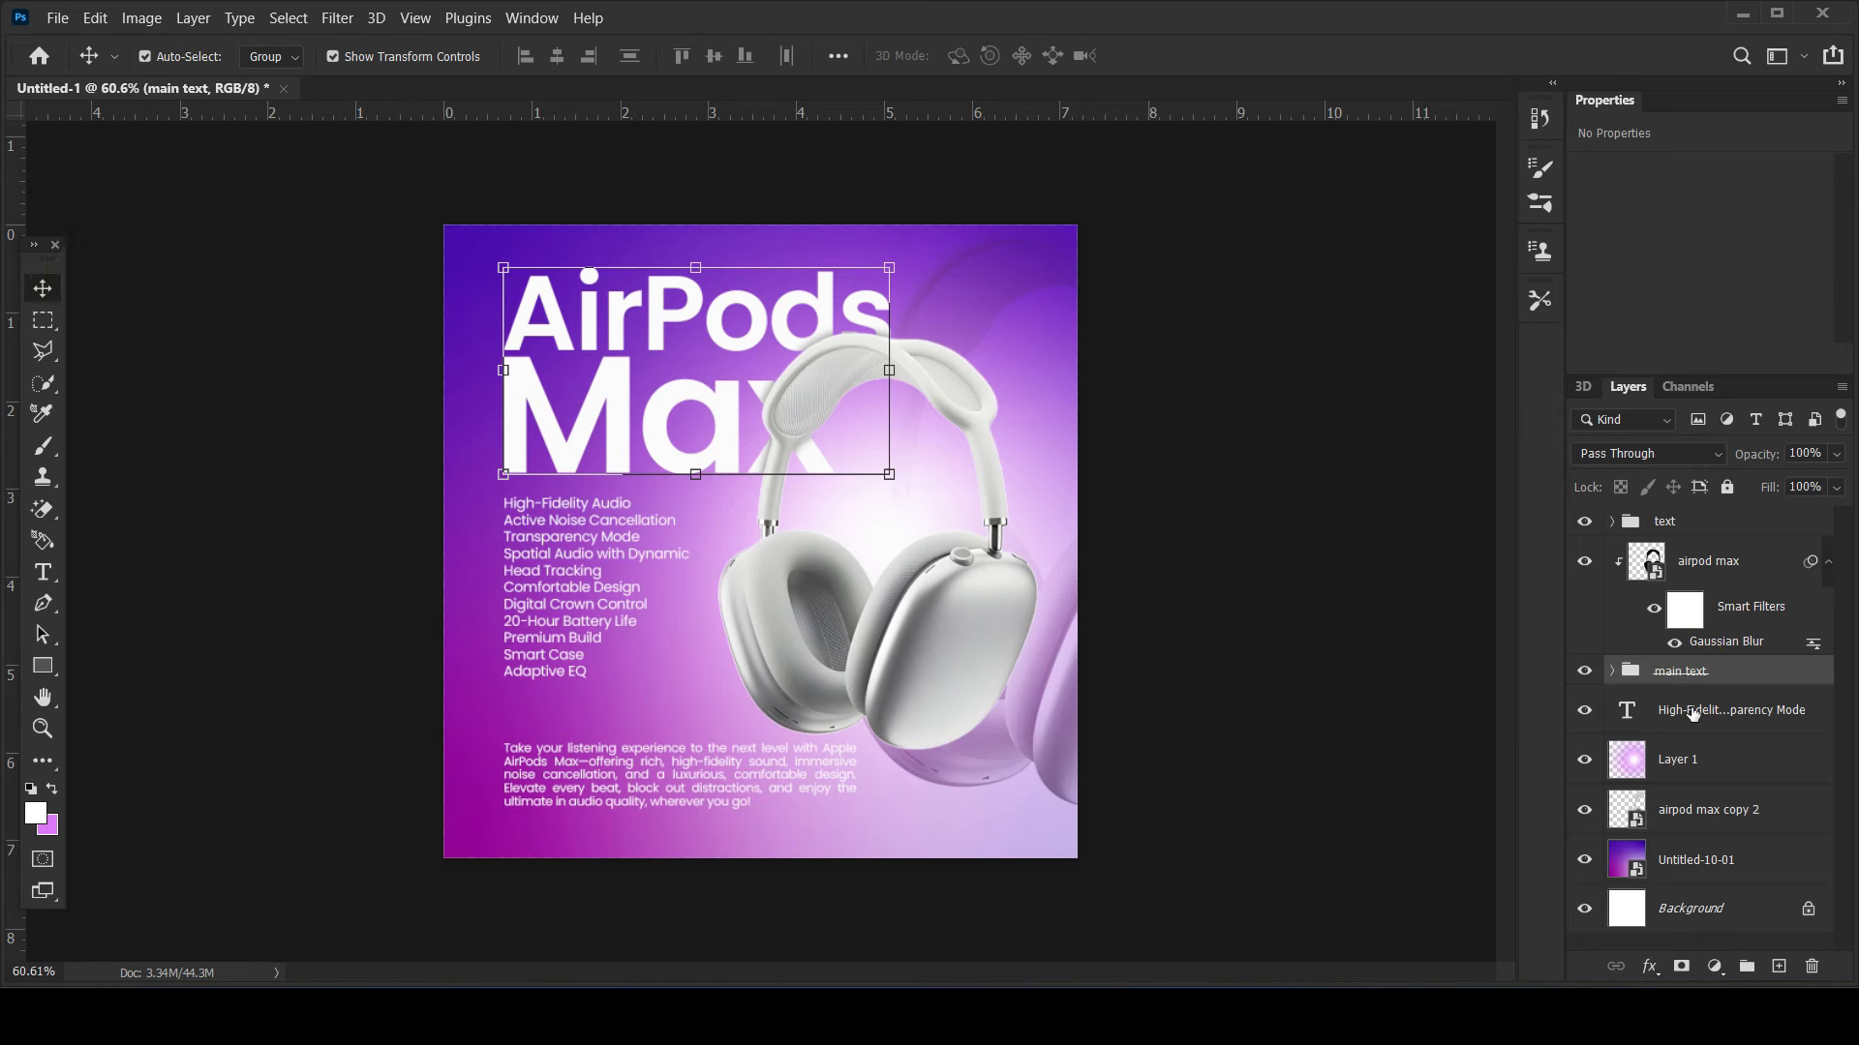
# - Move the feature list text layer into the text group and check the group by toggling its visibility
pyautogui.rightClick(1692, 714)
pyautogui.moveTo(1692, 713); pyautogui.dragTo(1666, 523)
pyautogui.click(1585, 521)
pyautogui.click(1584, 521)
# - Try to move the airpod max copy layer from the text group to below the main text group
pyautogui.click(1611, 522)
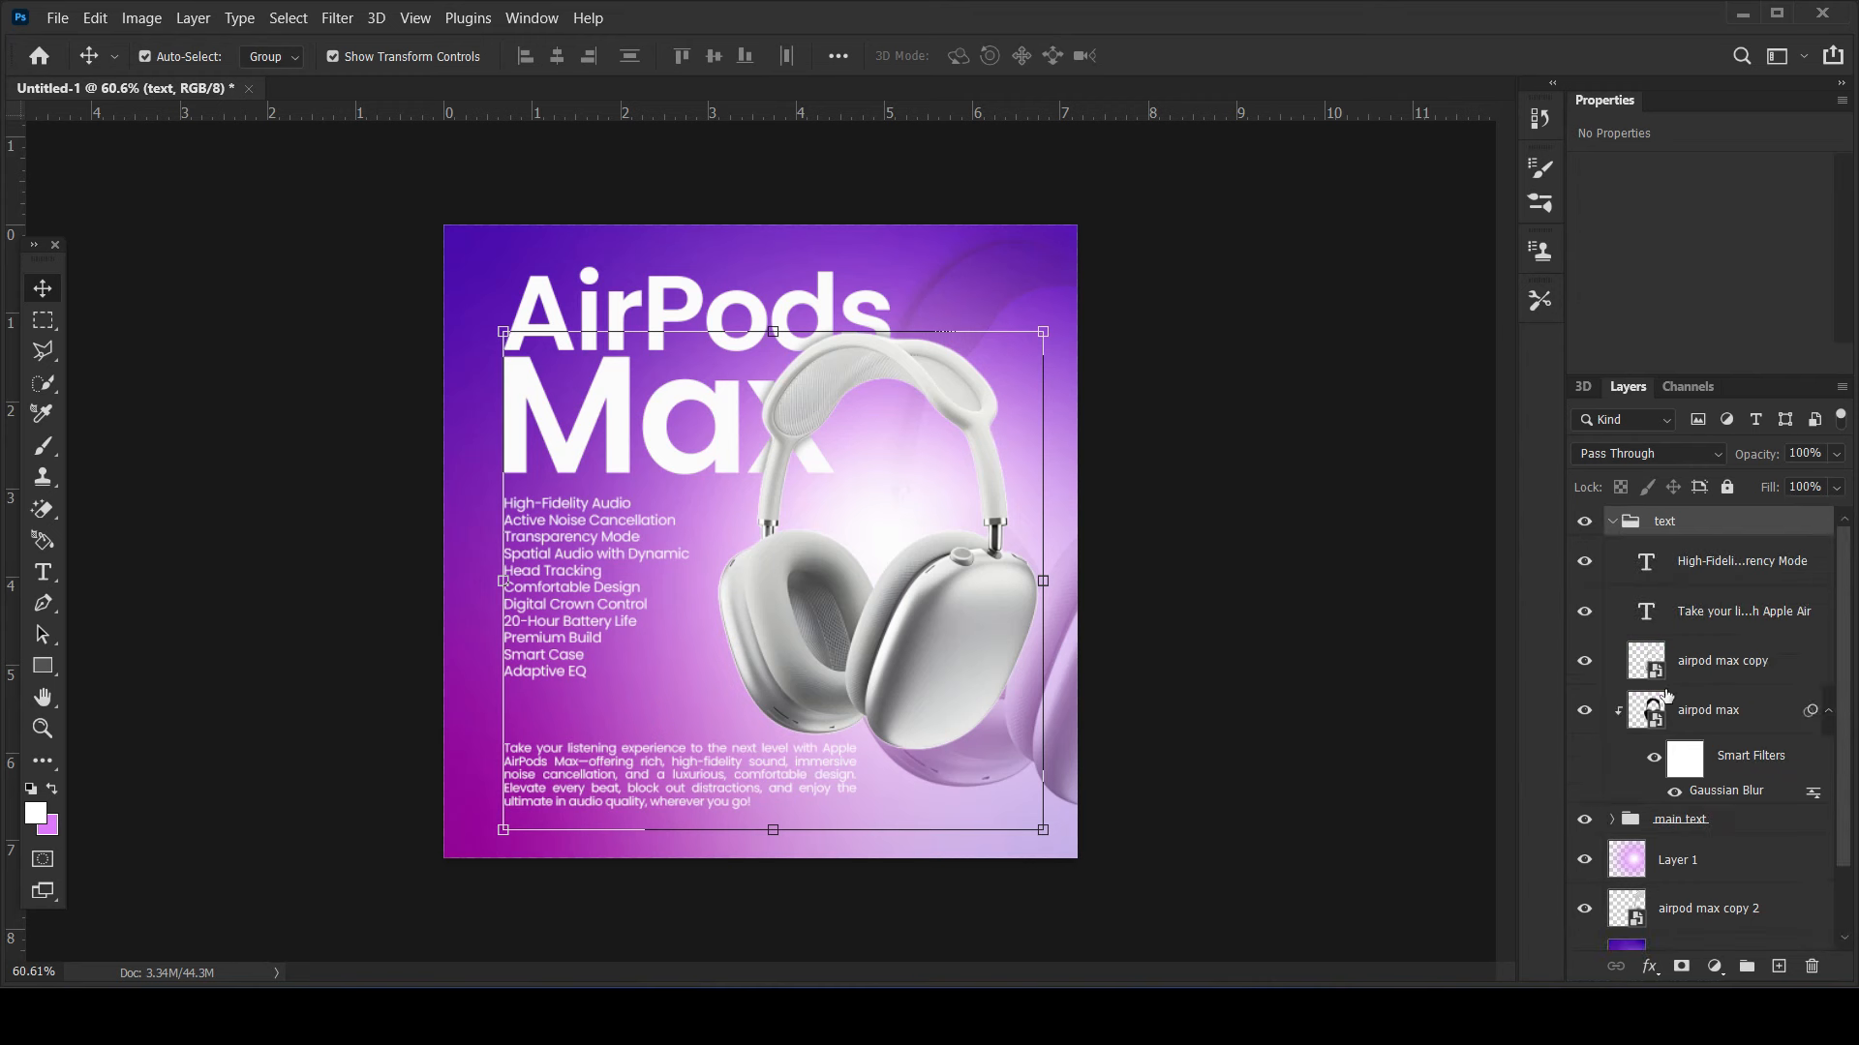
pyautogui.moveTo(1696, 662); pyautogui.dragTo(1692, 850)
pyautogui.hotkey('ctrl', 'z')
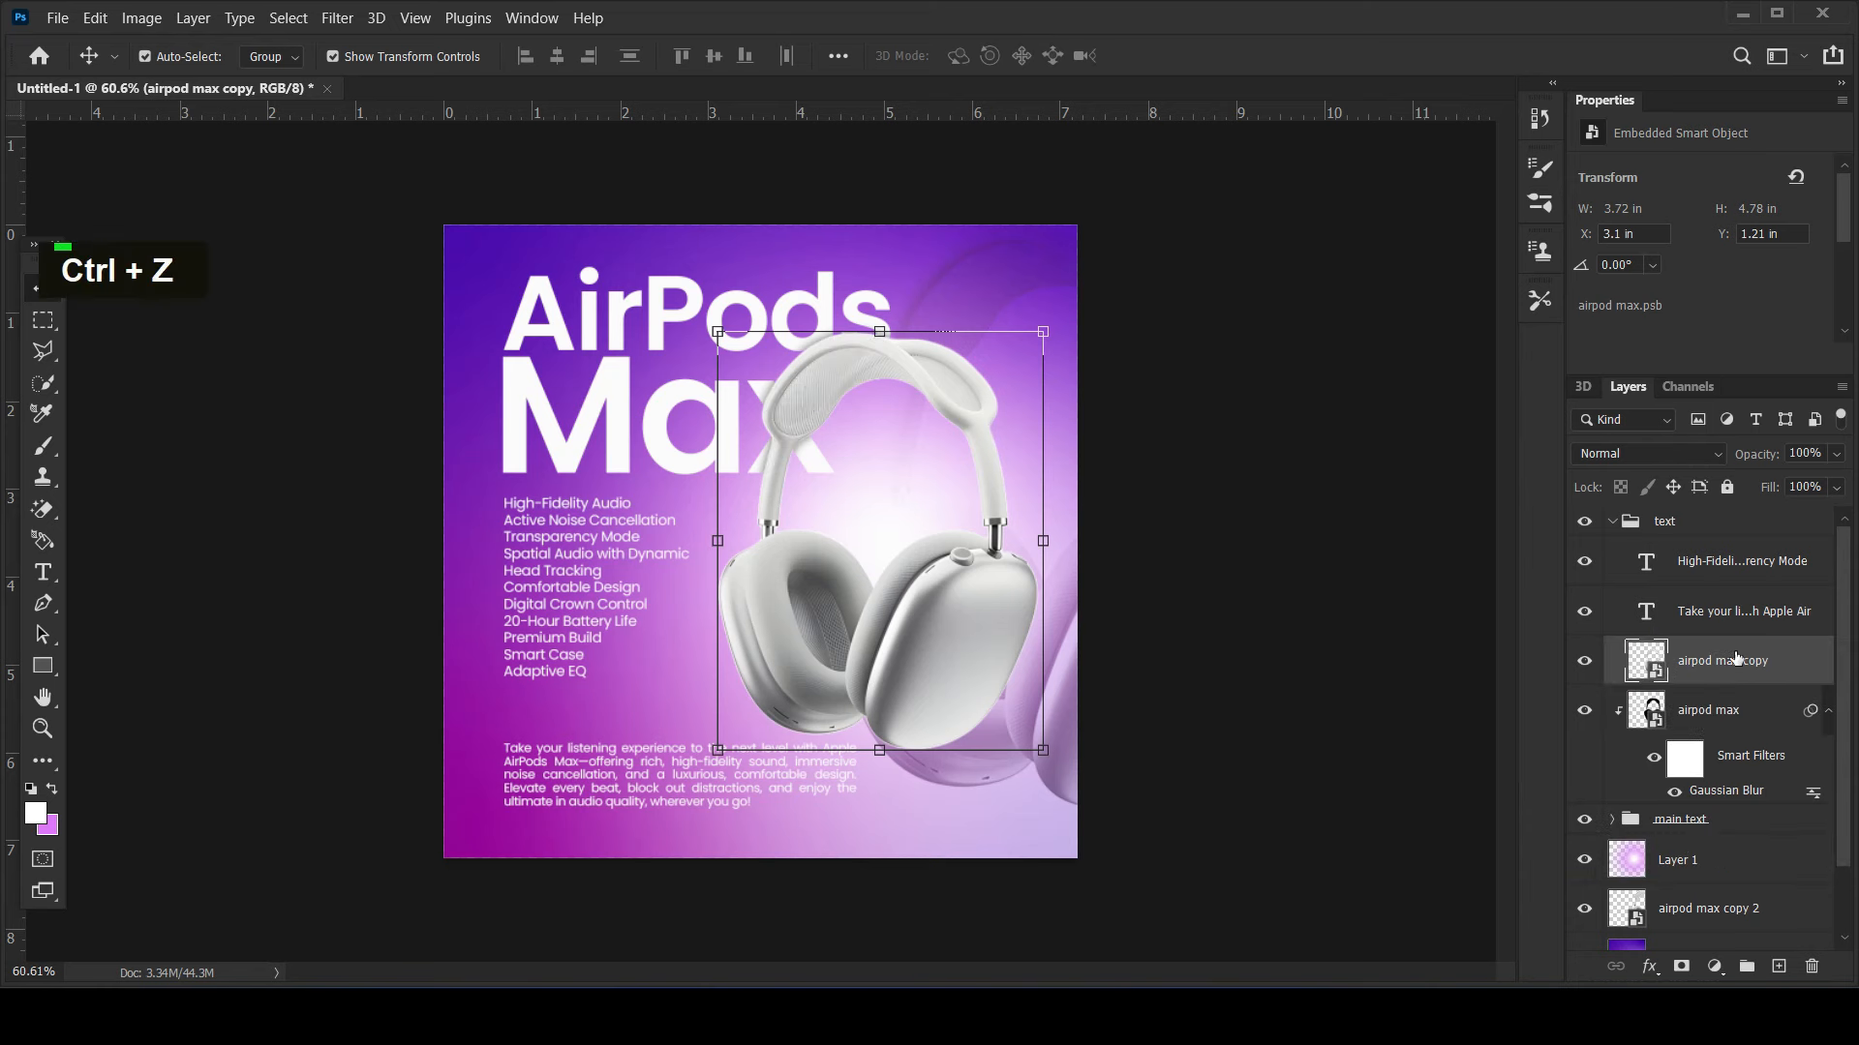
pyautogui.keyDown('ctrl'); pyautogui.click(1702, 716); pyautogui.keyUp('ctrl')
pyautogui.moveTo(1701, 716)
pyautogui.mouseDown()
pyautogui.moveTo(1663, 515)
pyautogui.moveTo(1701, 717)
pyautogui.mouseUp()
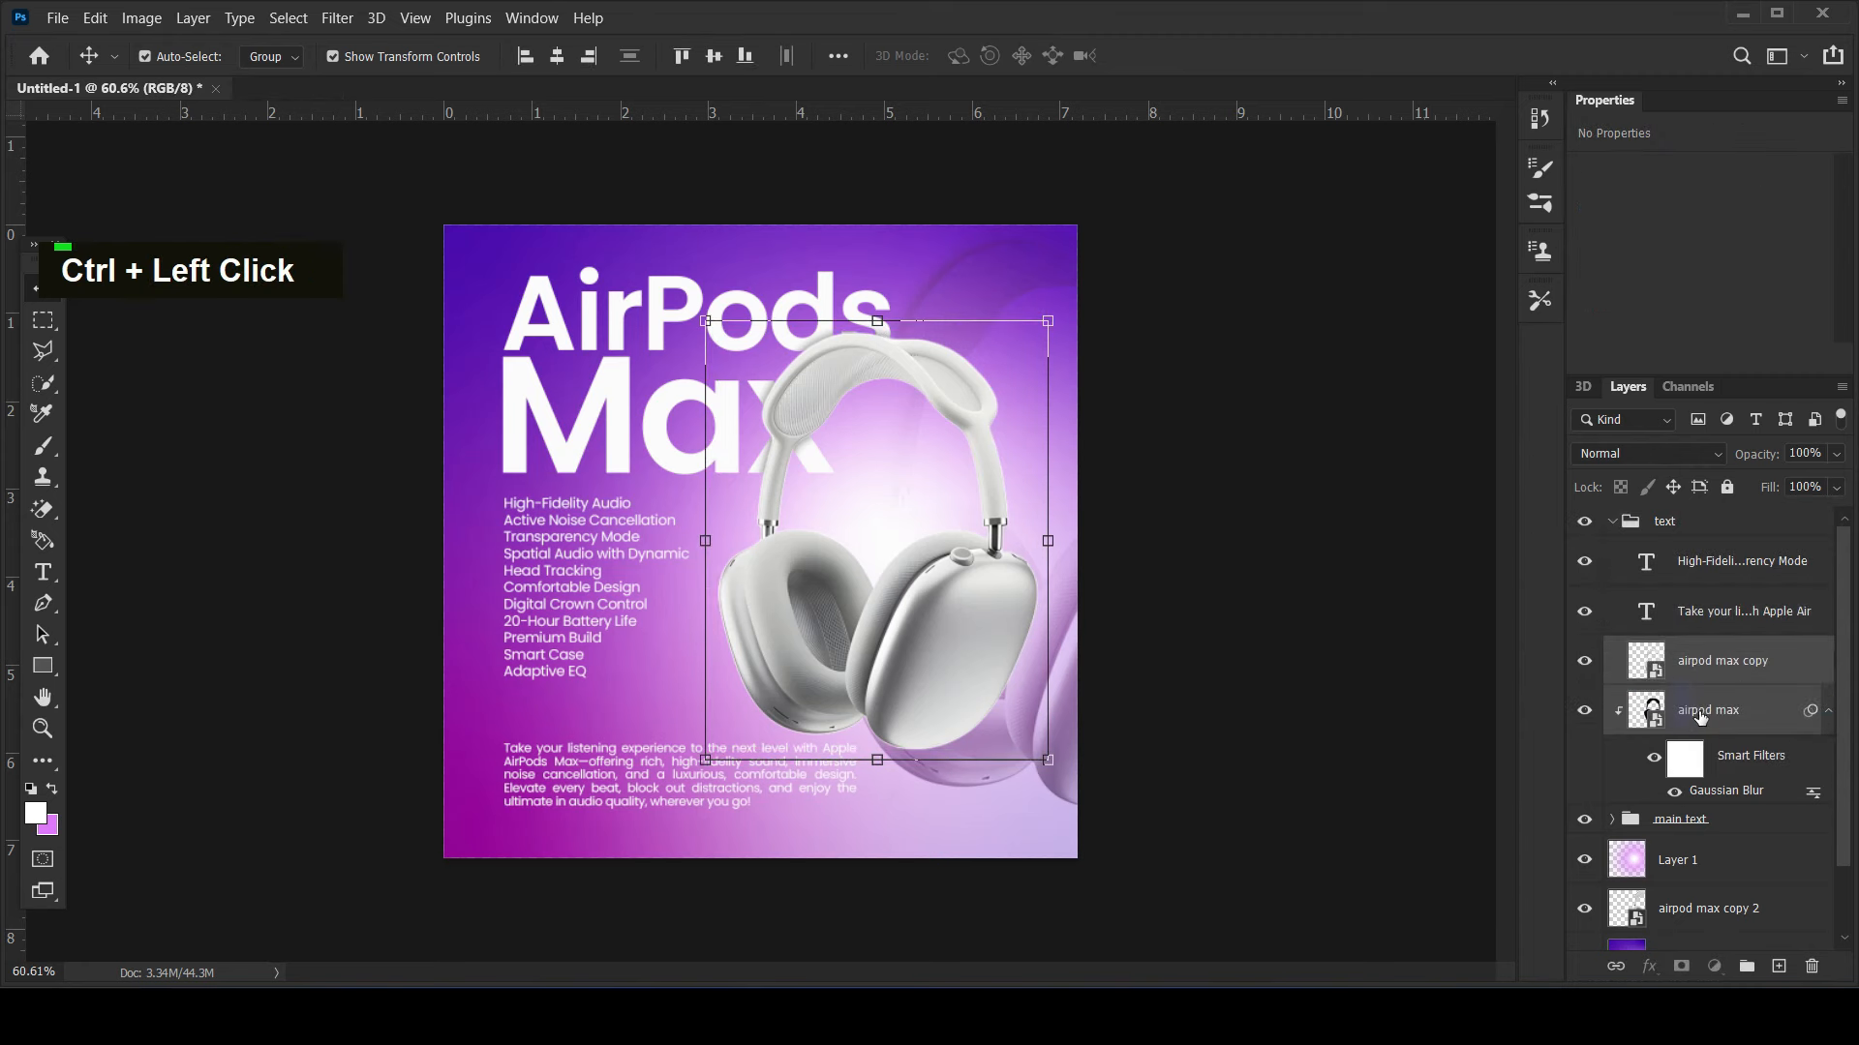
pyautogui.click(1708, 609)
pyautogui.click(1611, 522)
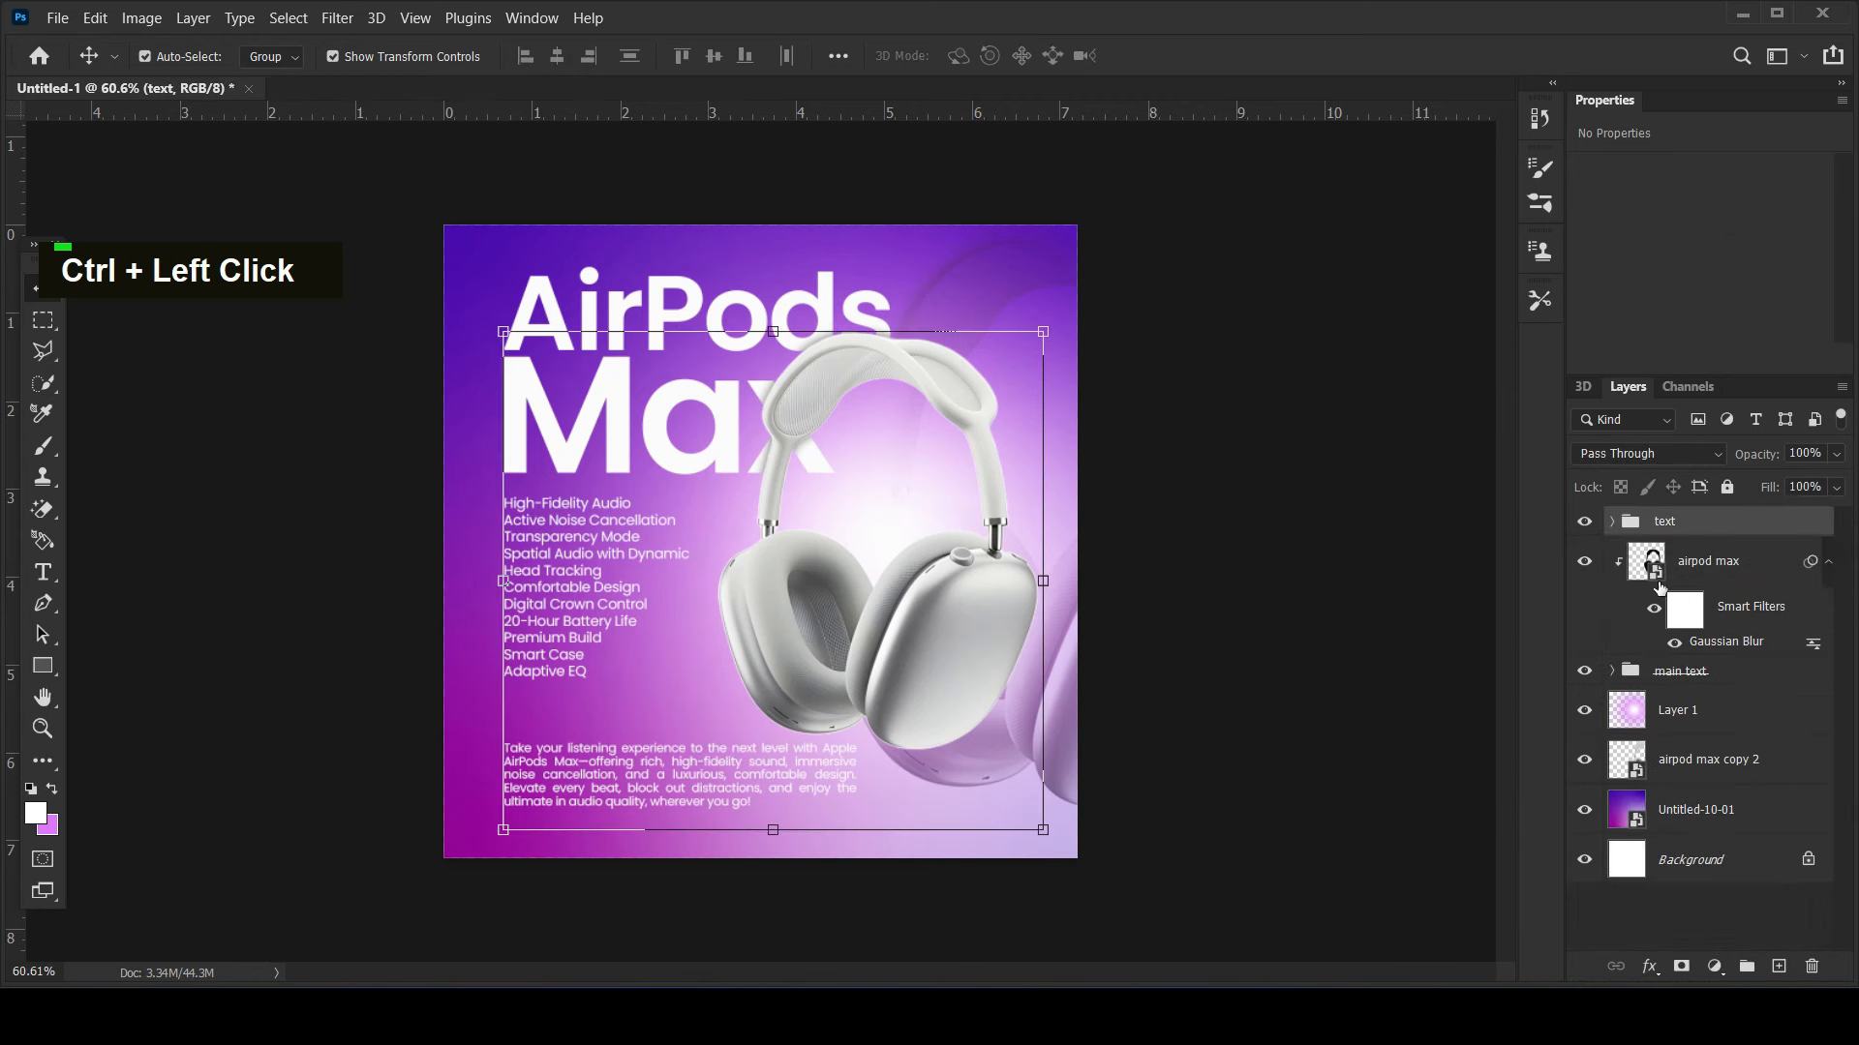
pyautogui.click(1332, 545)
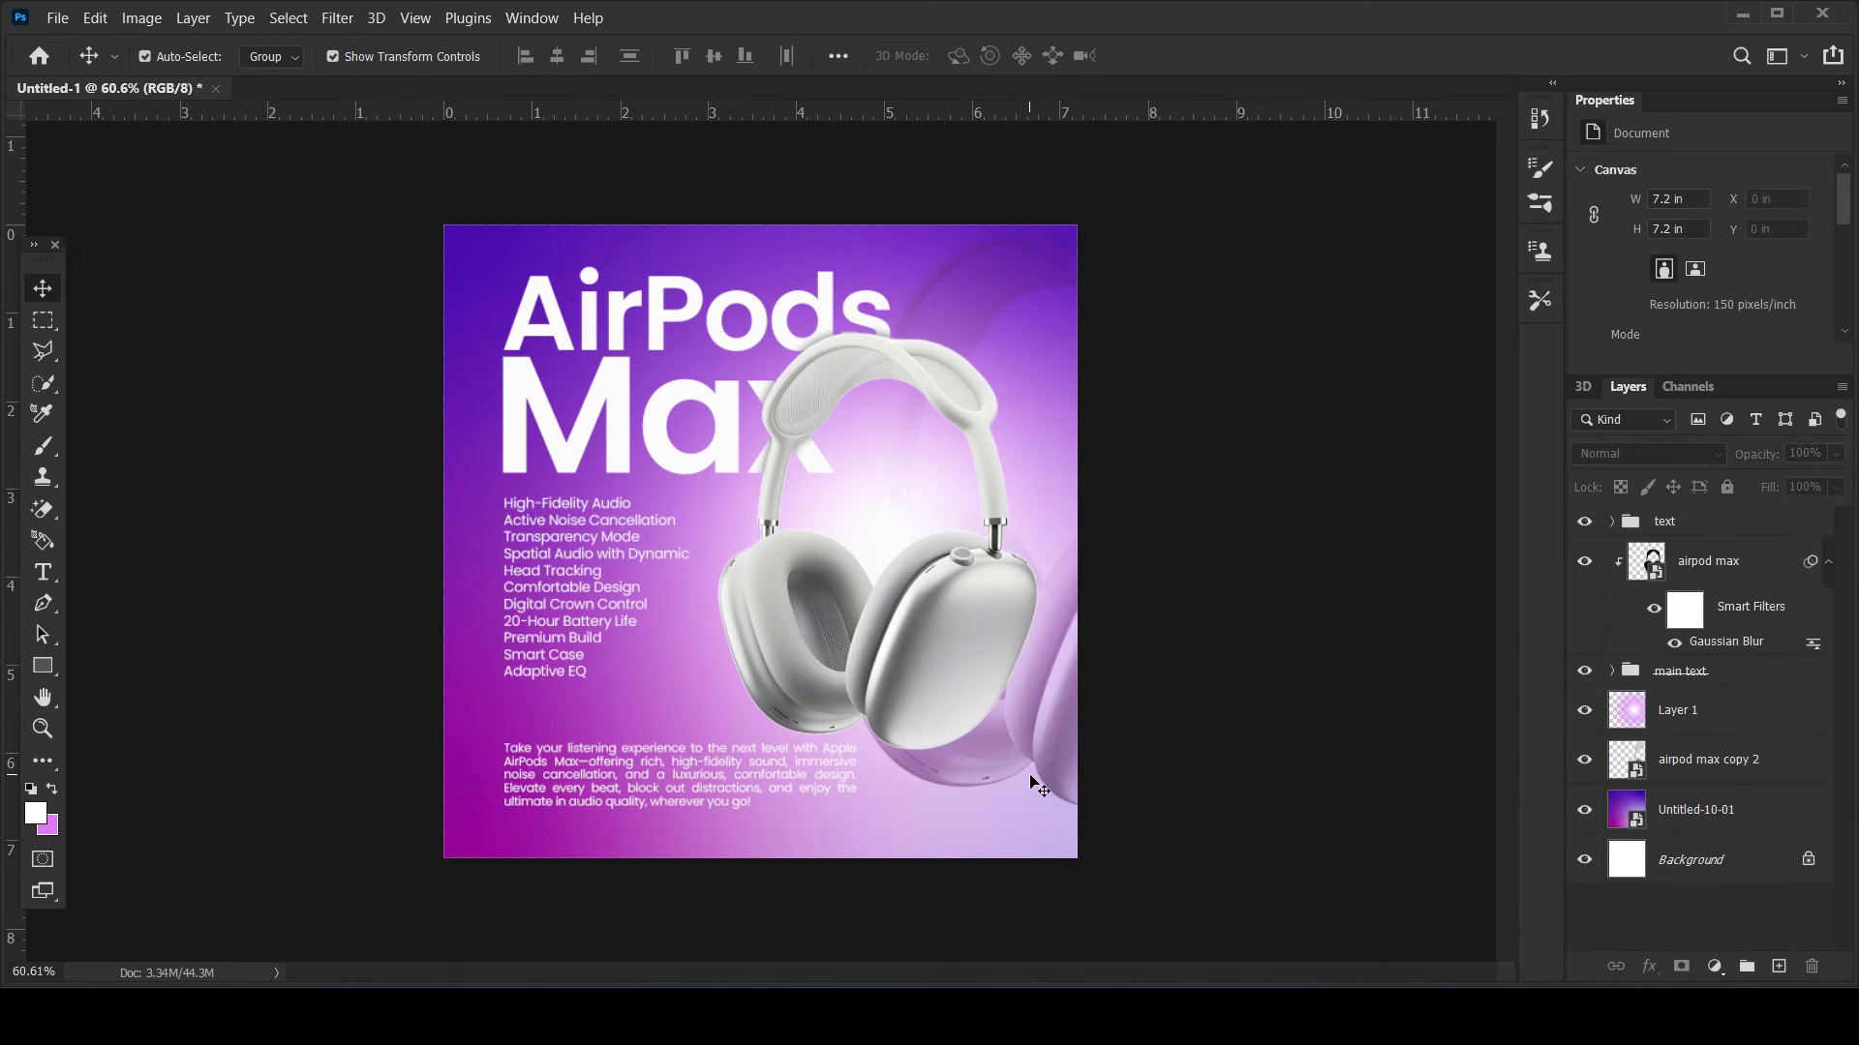
# - Duplicate the glow layer, Layer 1, and move the copy to the top of the layer stack
pyautogui.click(900, 482)
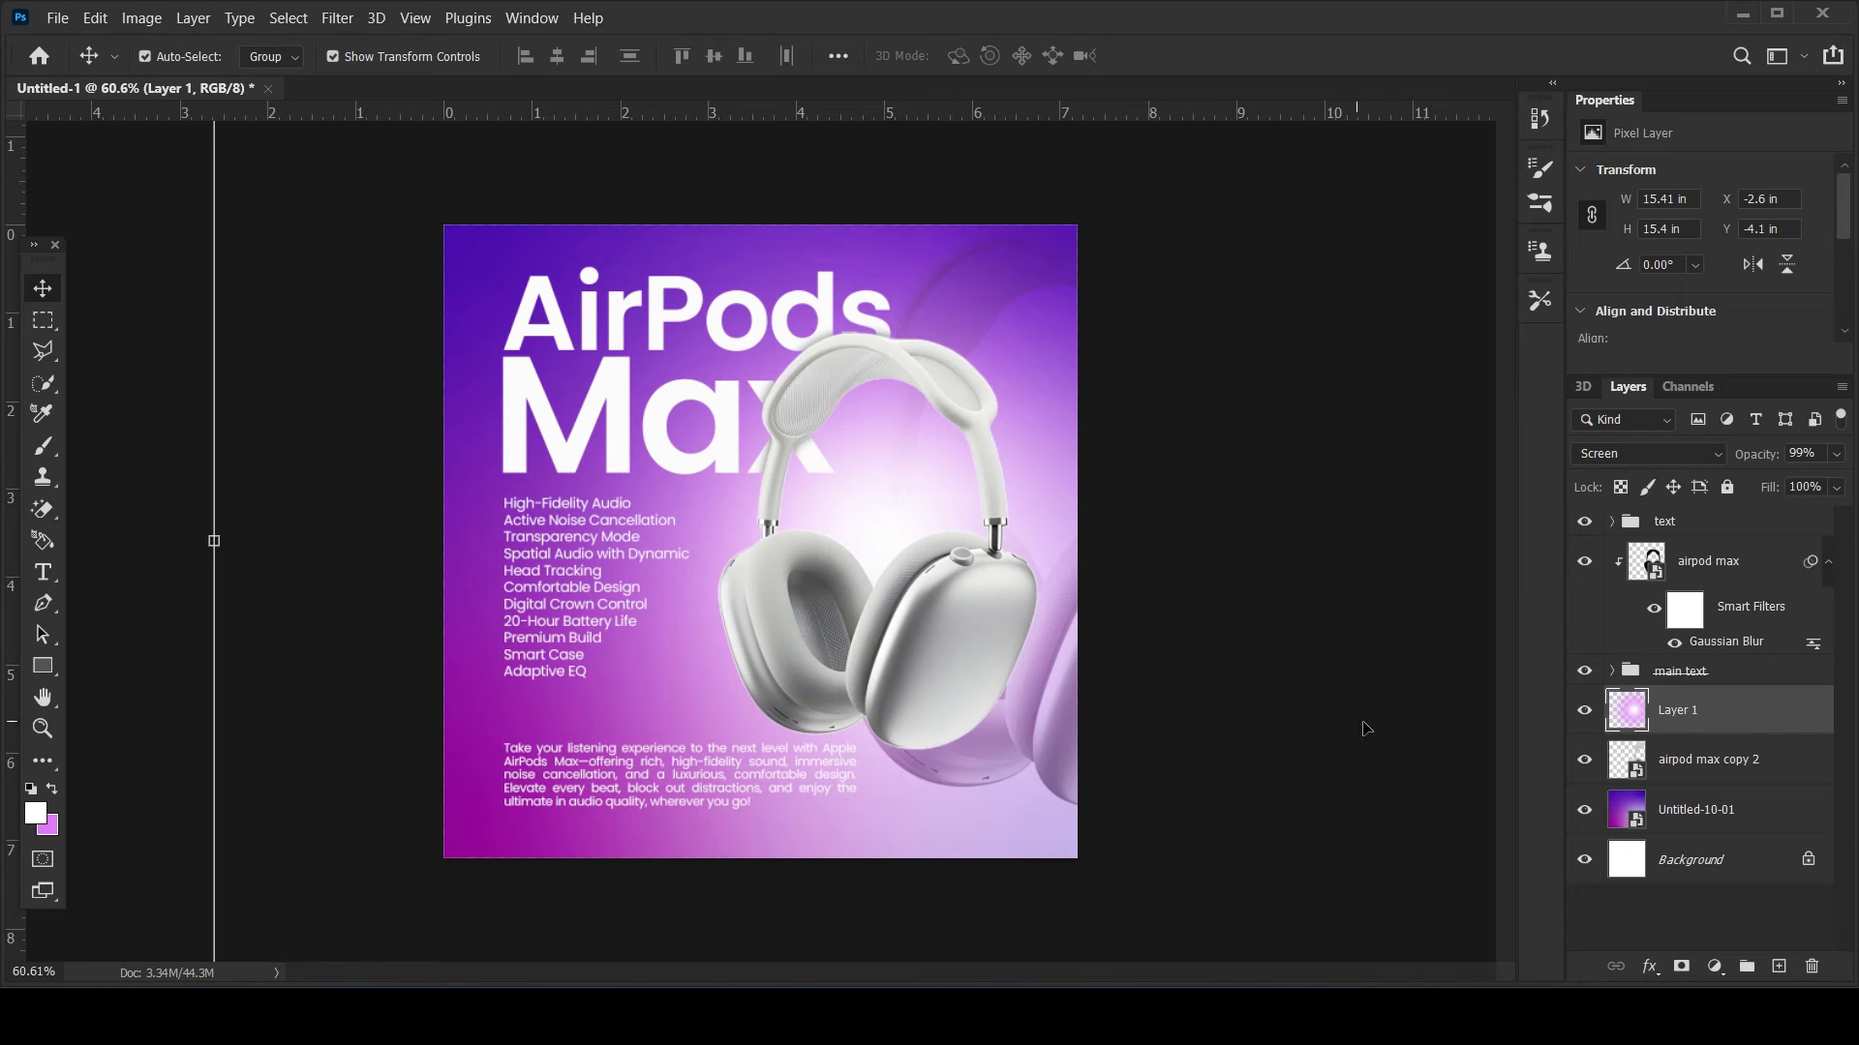
pyautogui.hotkey('ctrl', 'j')
pyautogui.moveTo(1661, 709); pyautogui.dragTo(1674, 516)
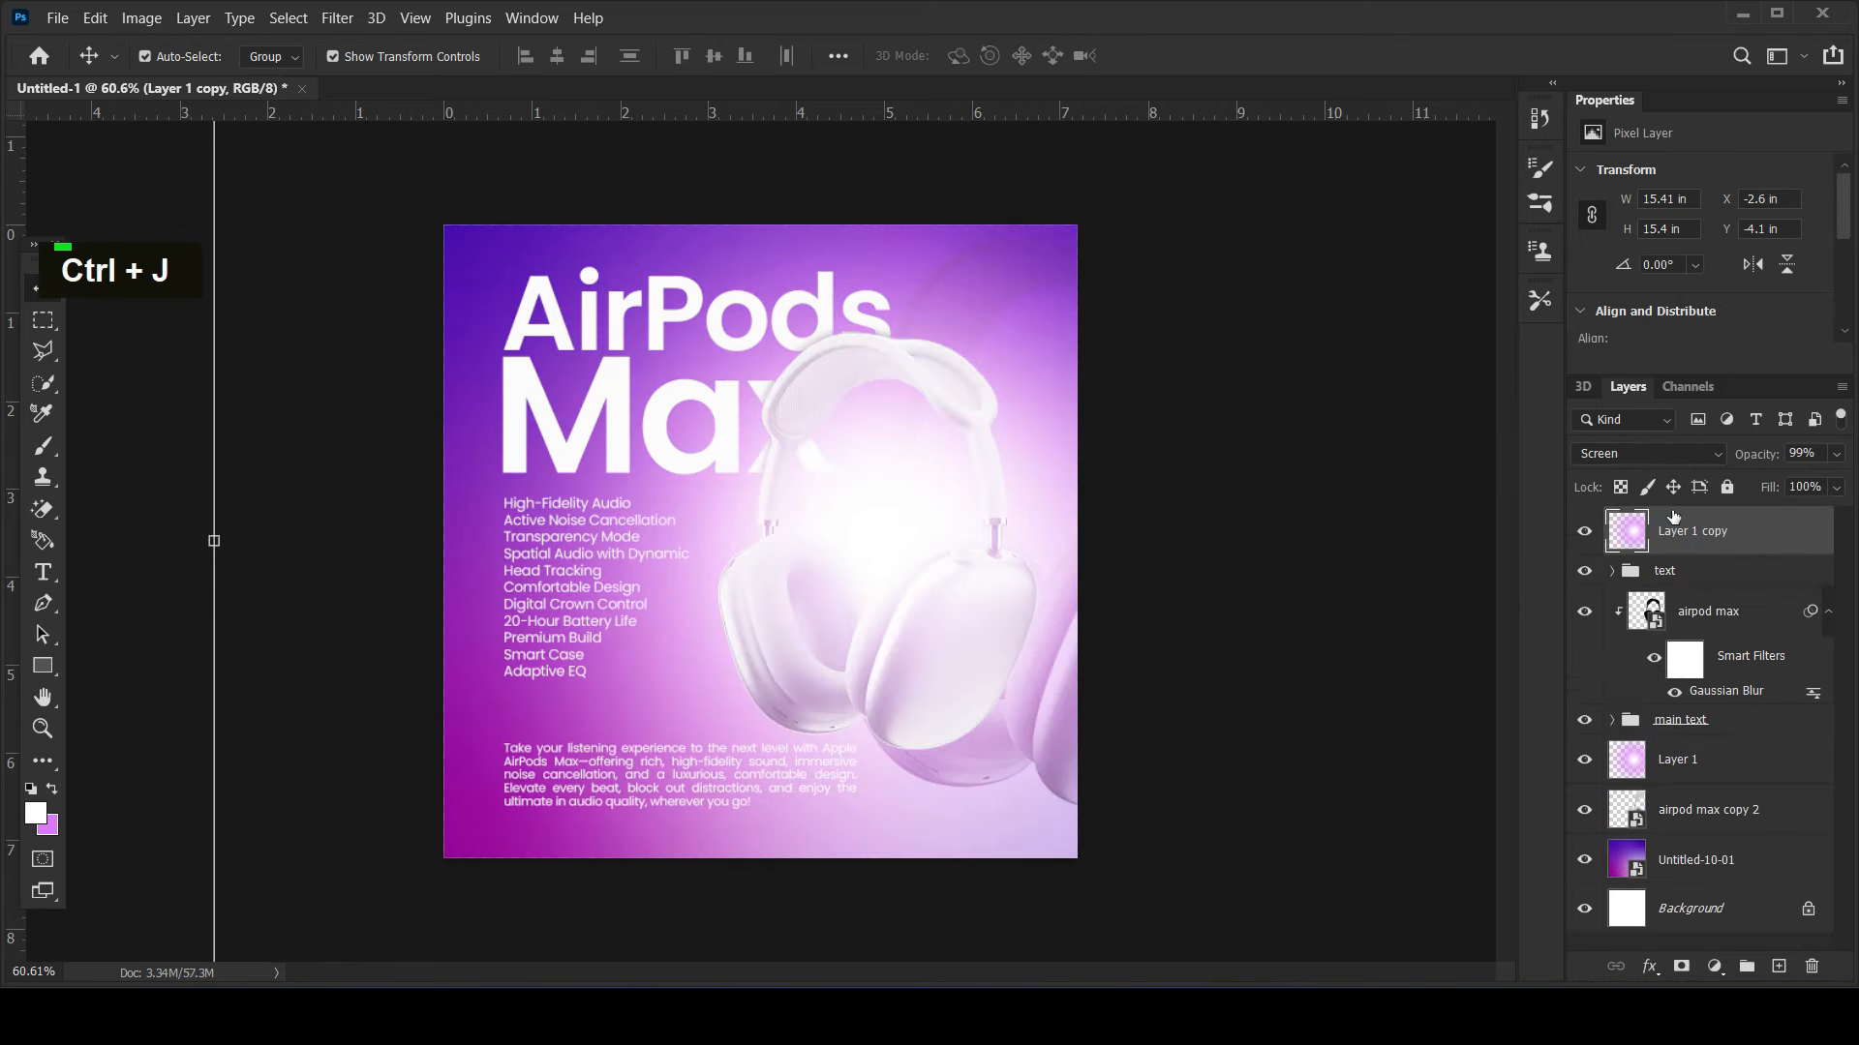
# - Scale the glow copy to about 3.57 × 3.57 in and position it over the center of the front headphones
pyautogui.scroll(-7, 1200, 410)
pyautogui.moveTo(1191, 199); pyautogui.dragTo(964, 516)
pyautogui.moveTo(837, 540); pyautogui.dragTo(830, 549)
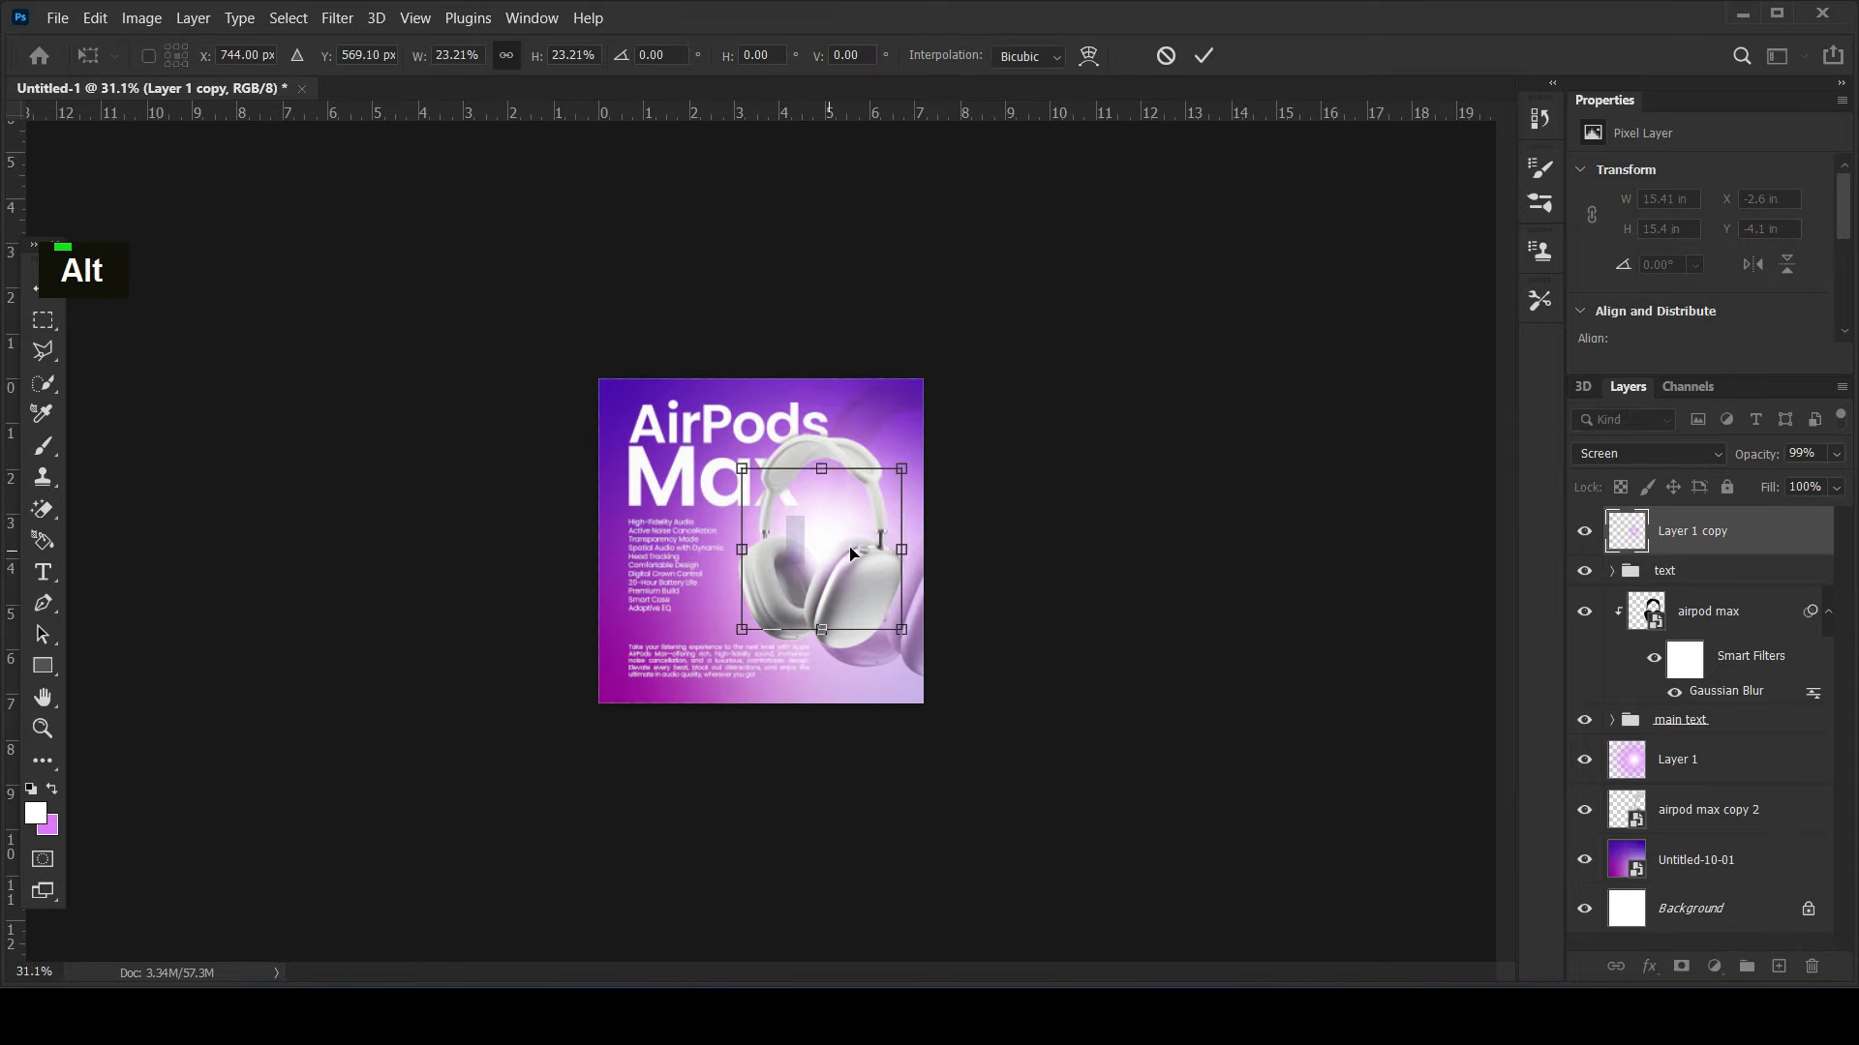
pyautogui.scroll(4, 846, 540)
pyautogui.scroll(3, 848, 545)
pyautogui.press('alt')
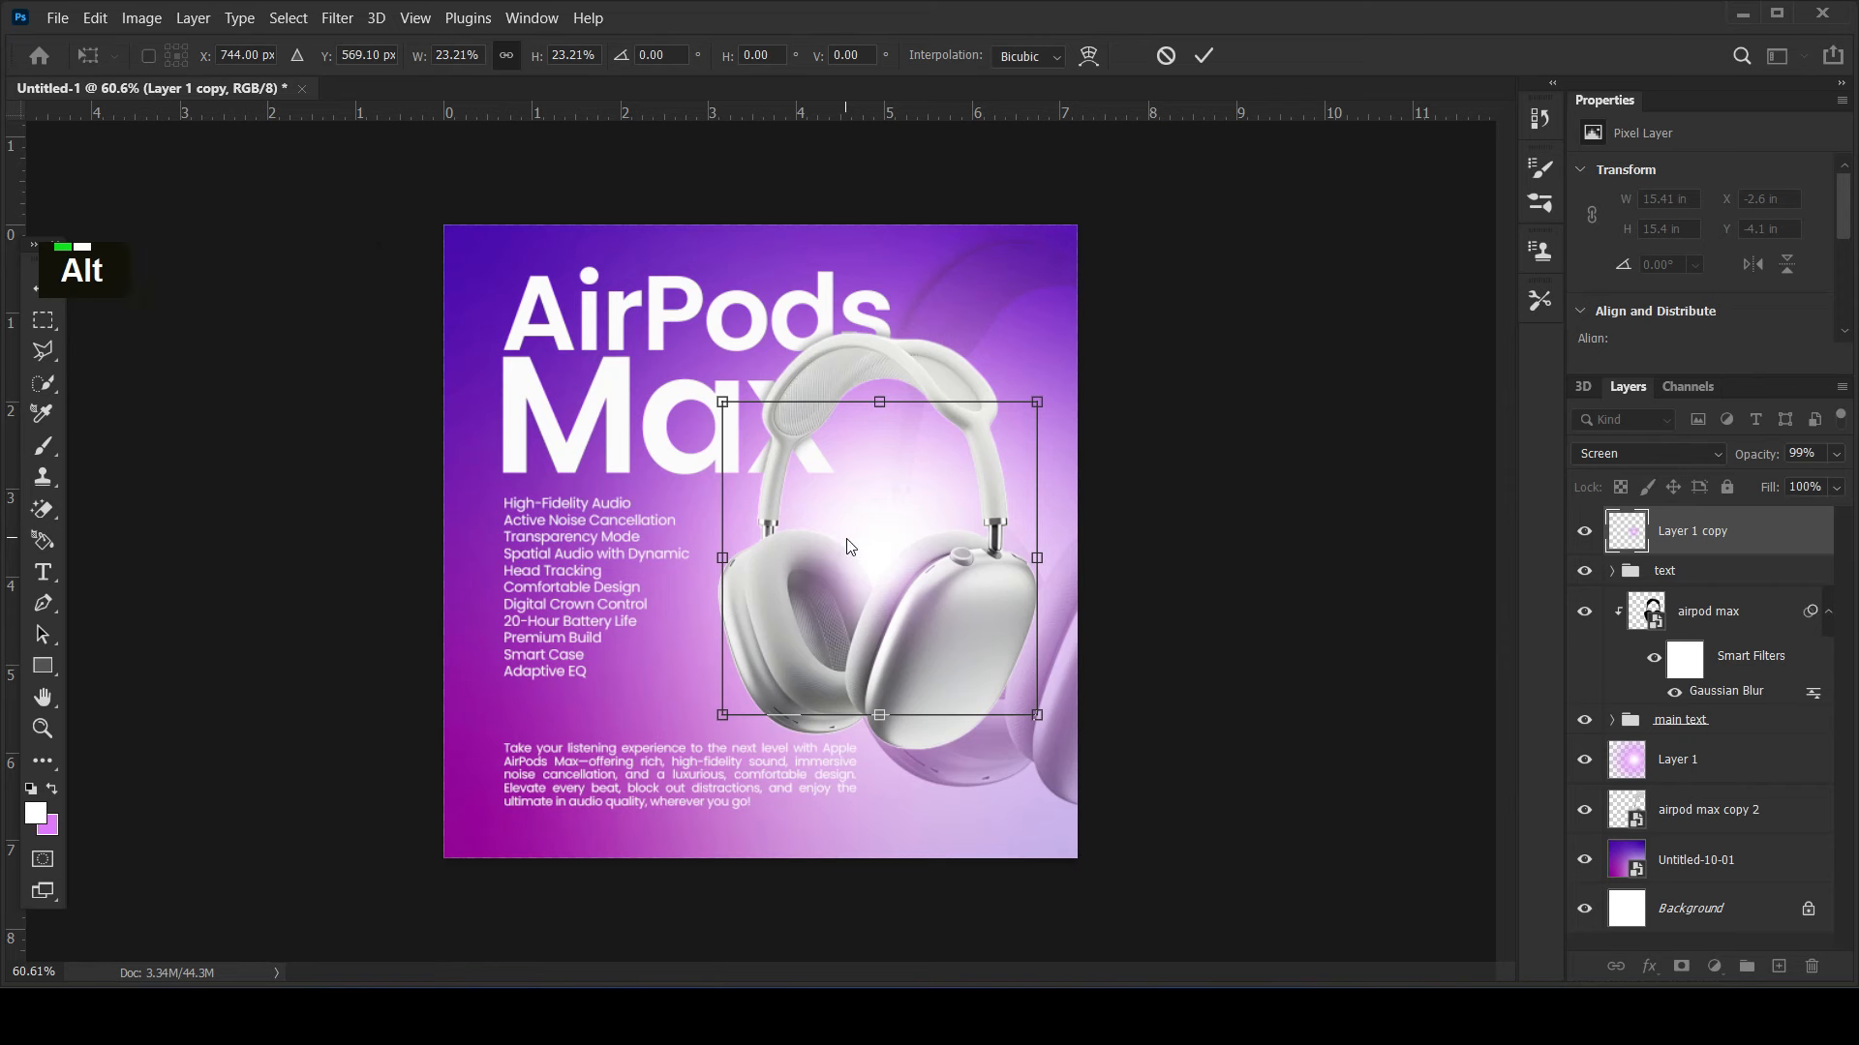
pyautogui.press('Return')
pyautogui.press('Return')
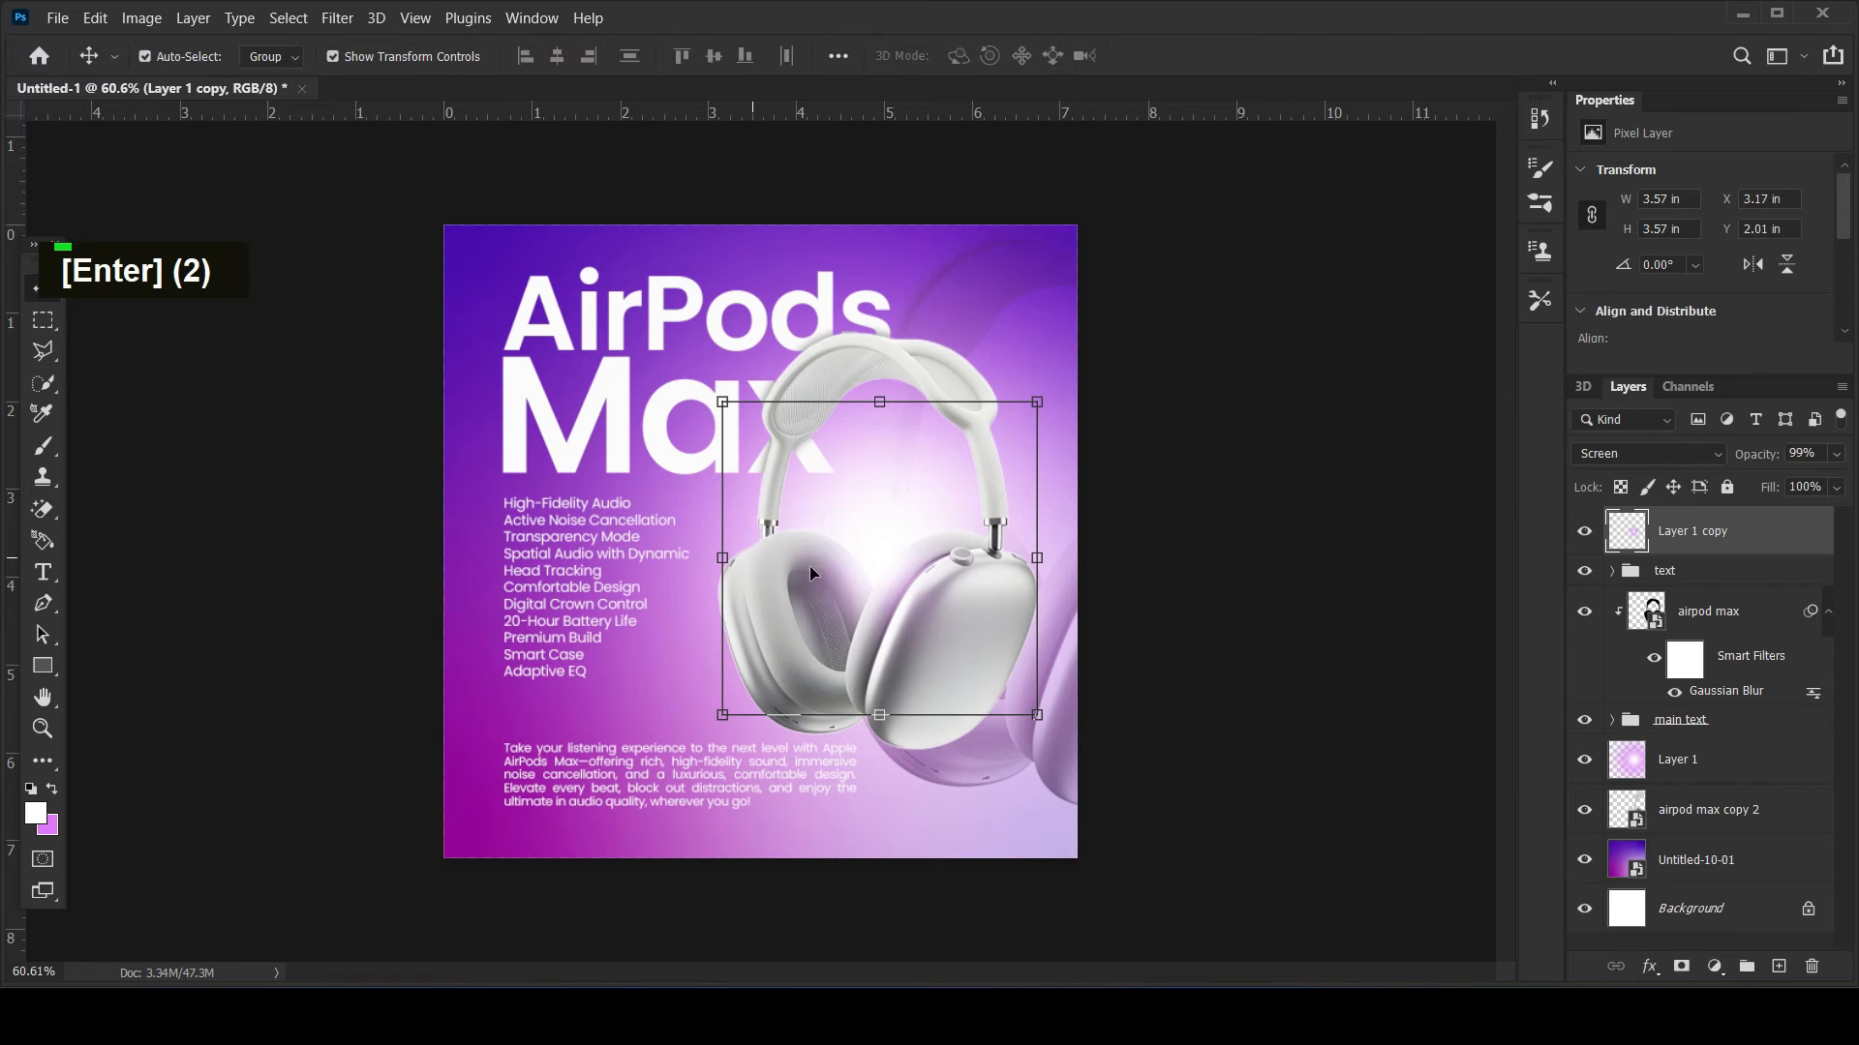
pyautogui.click(1222, 472)
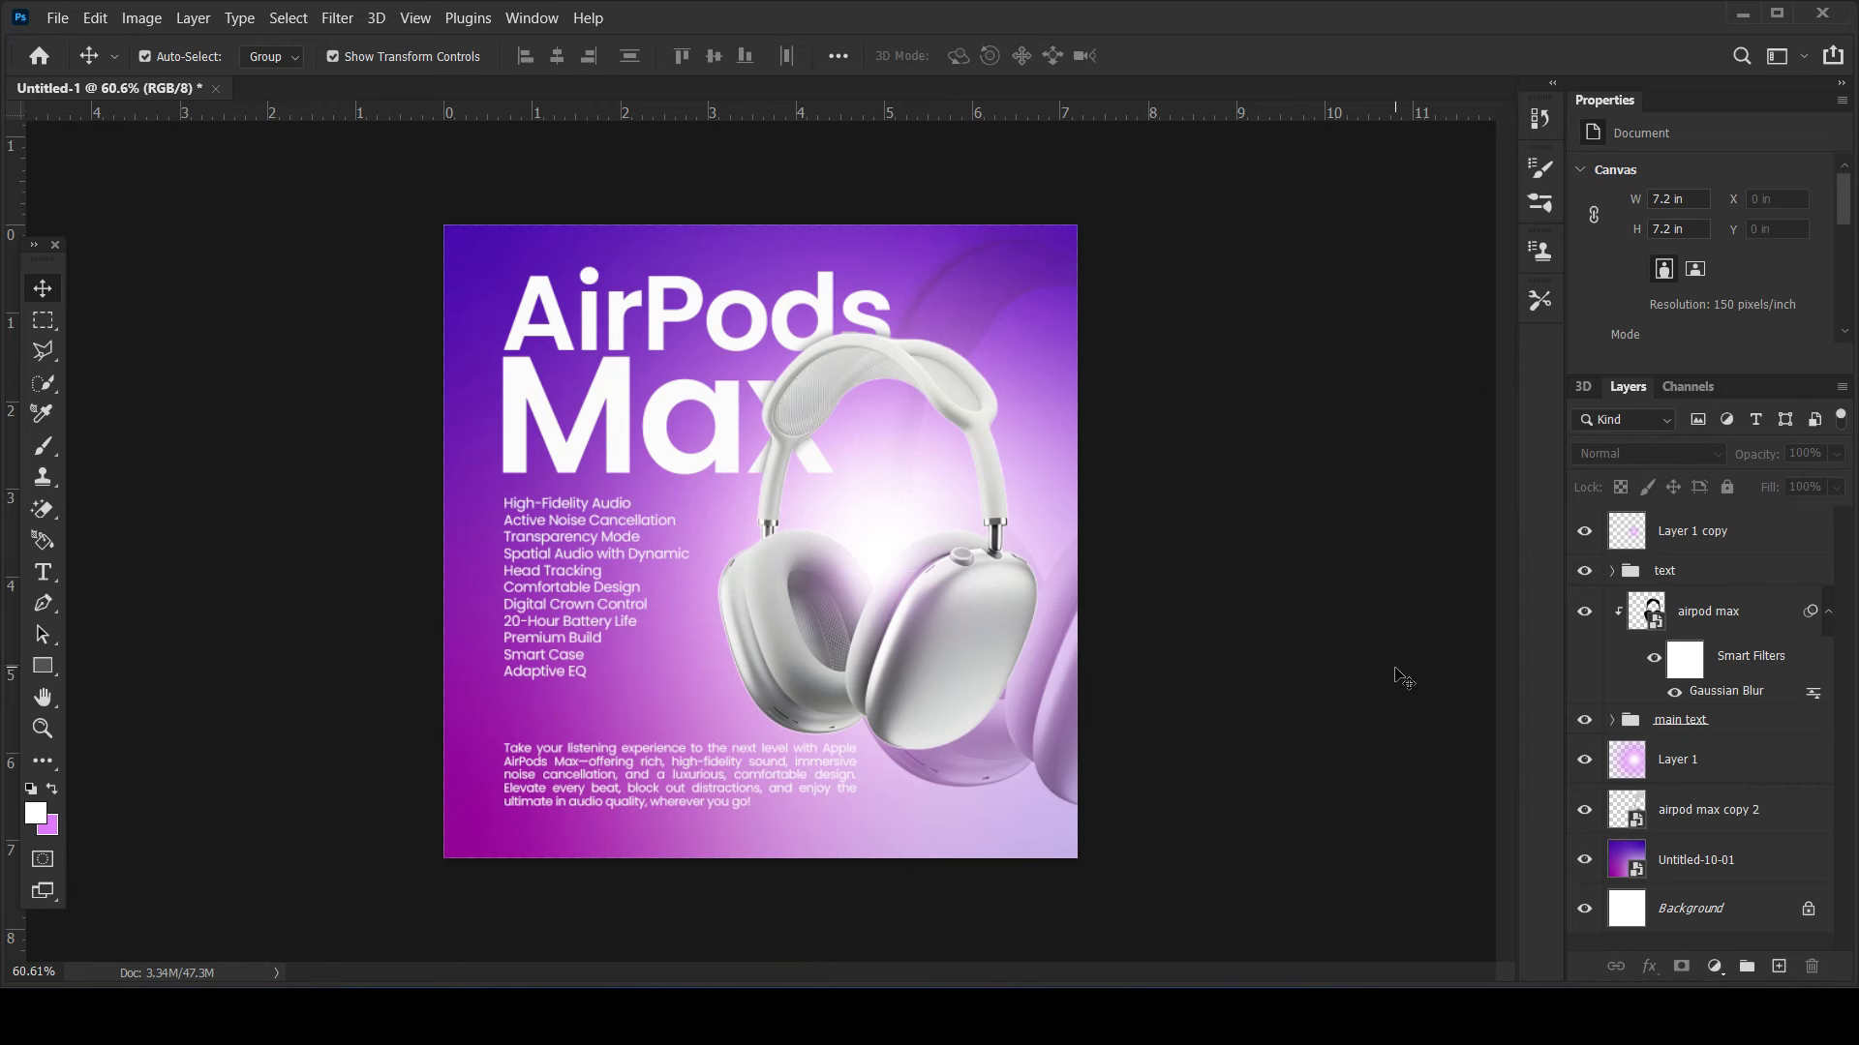
# - Group the Layer 1 copy glow, text group and main text group together and check the new group by toggling its visibility
pyautogui.click(1704, 531)
pyautogui.keyDown('ctrl'); pyautogui.click(1684, 571); pyautogui.keyUp('ctrl')
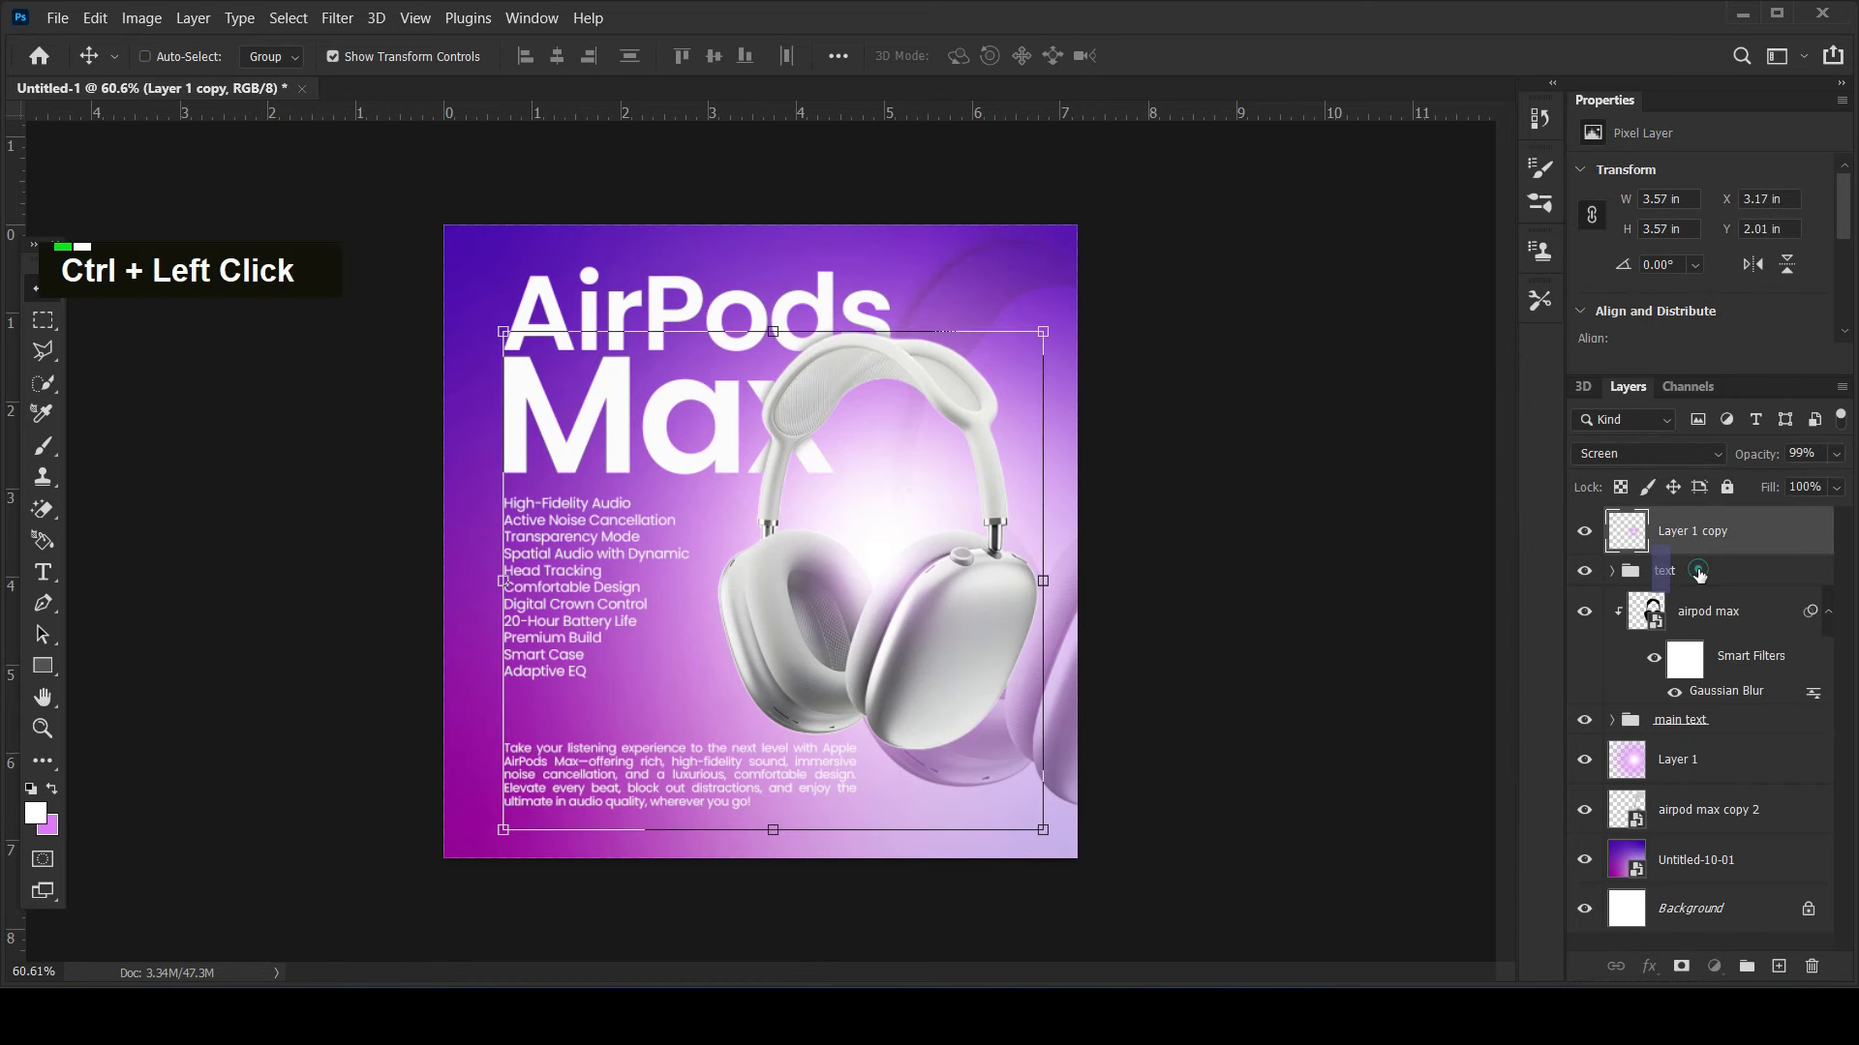
pyautogui.keyDown('ctrl'); pyautogui.click(1684, 722); pyautogui.keyUp('ctrl')
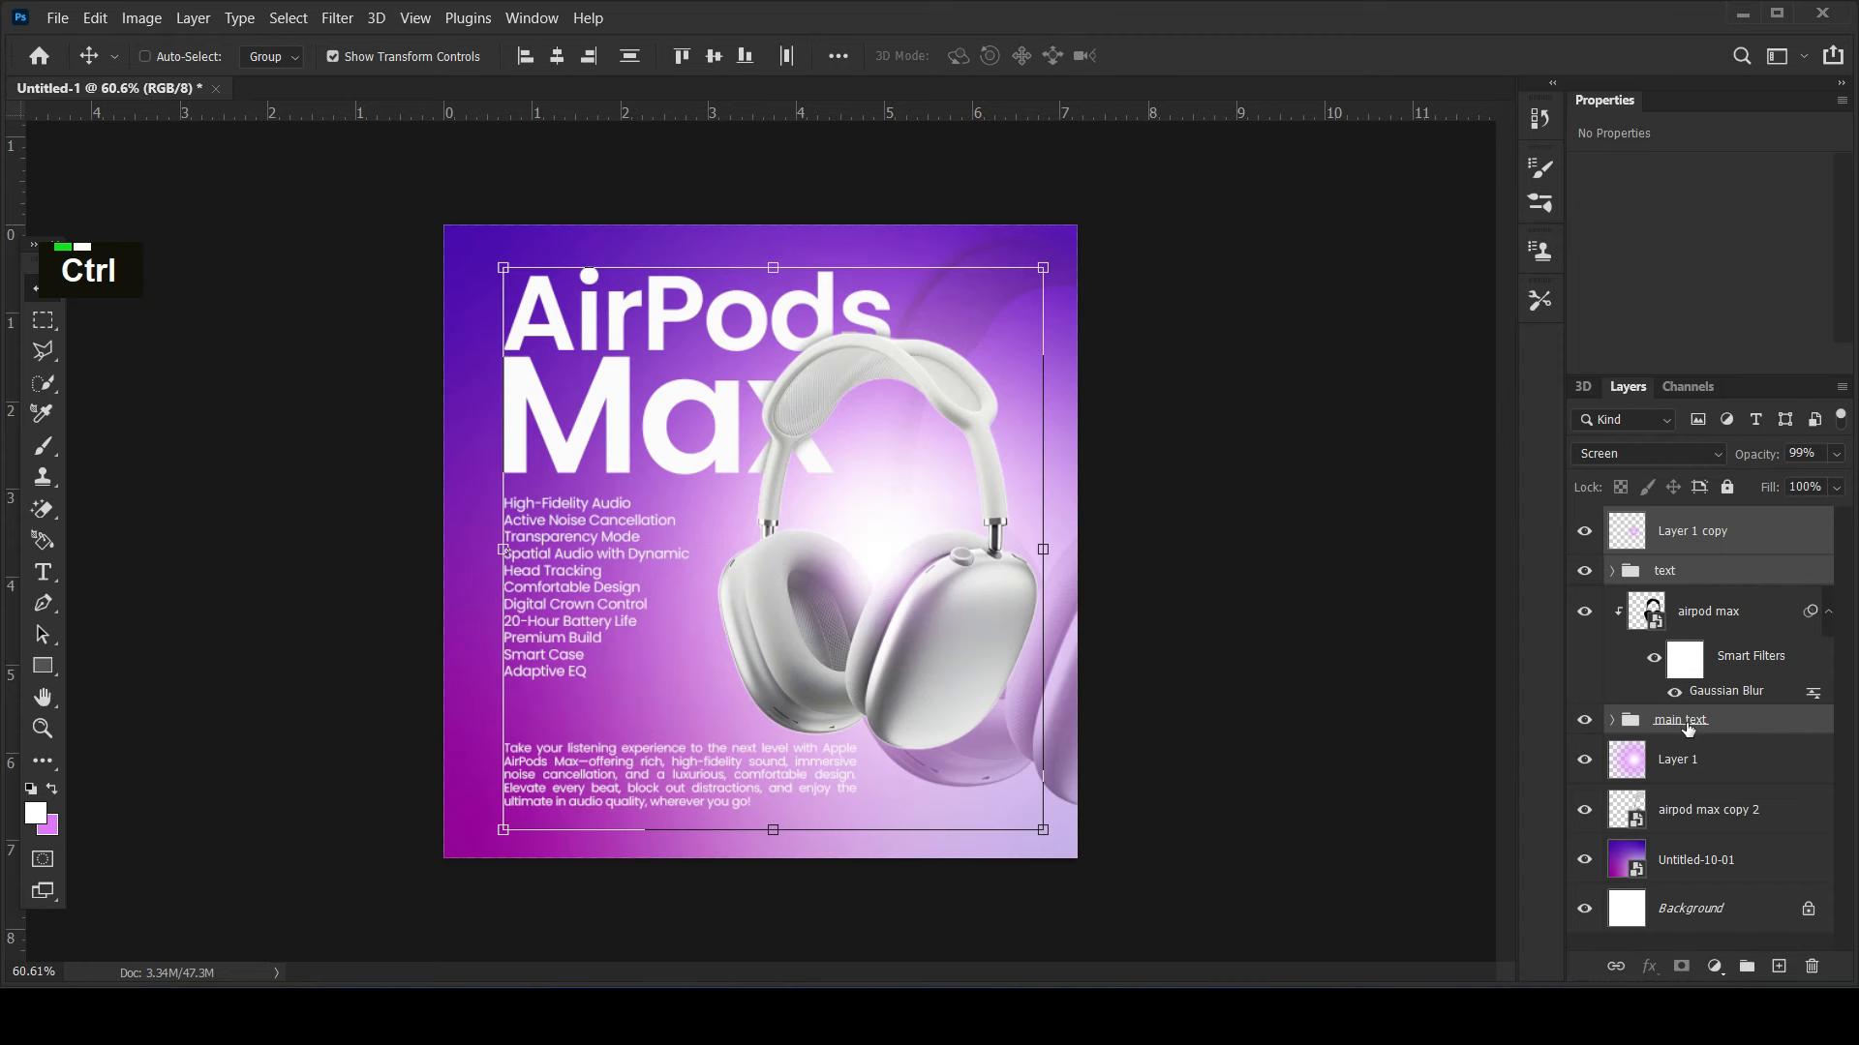
pyautogui.moveTo(1687, 728); pyautogui.dragTo(1746, 964)
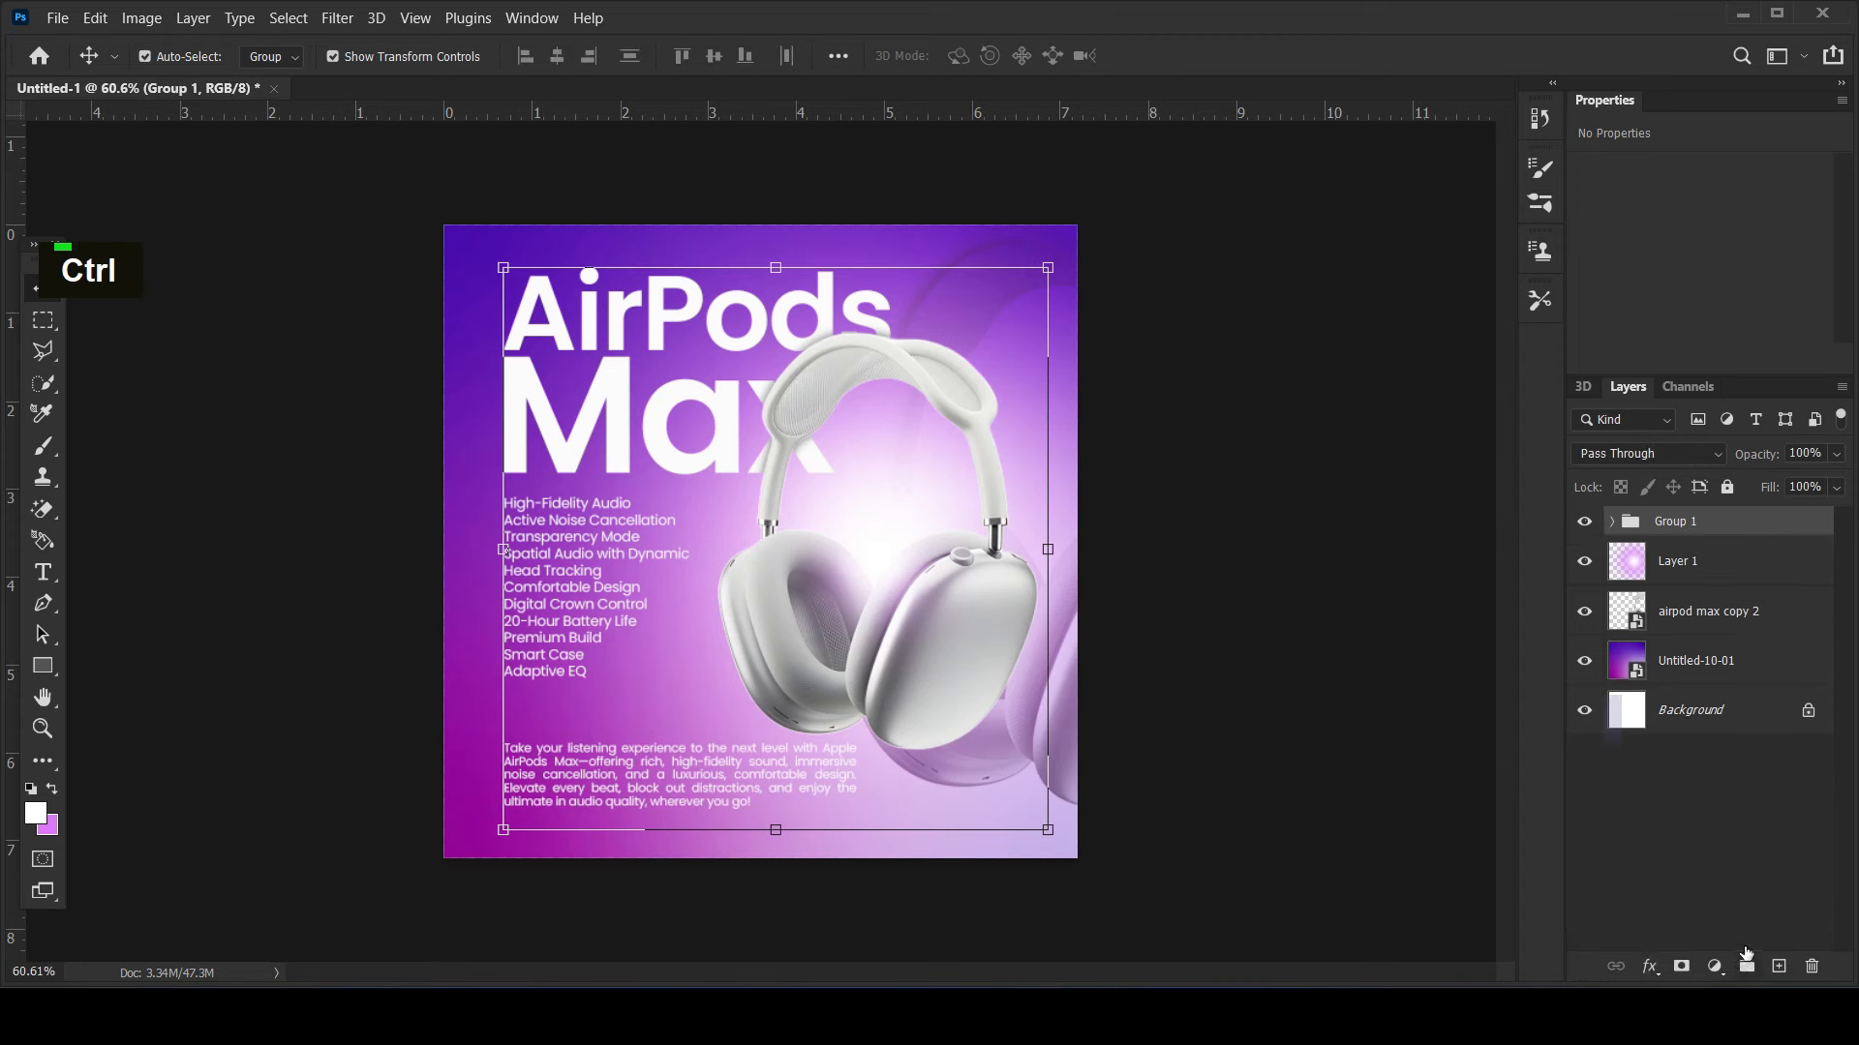
pyautogui.click(1584, 521)
pyautogui.click(1584, 521)
pyautogui.click(1268, 508)
# - Hide the new group, stamp the visible background layers into a new layer above Layer 1 and convert it to a smart object
pyautogui.click(1584, 521)
pyautogui.click(1687, 559)
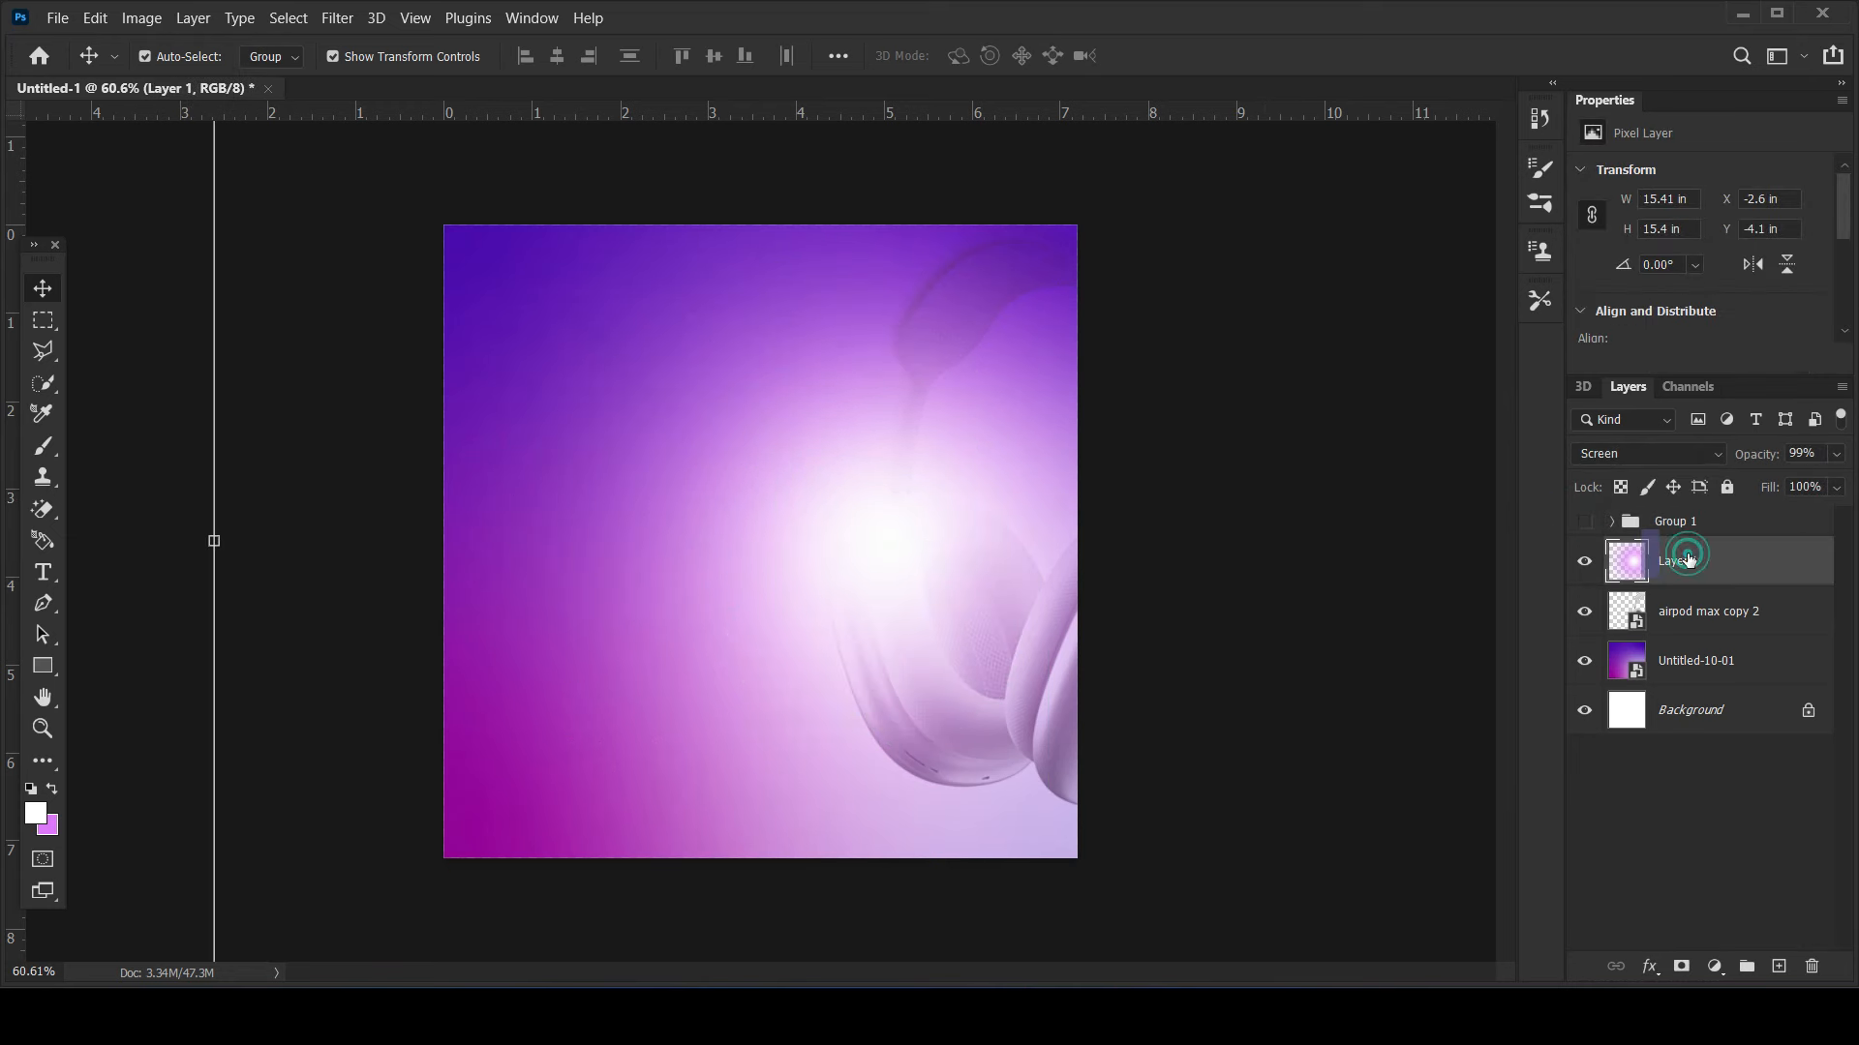
pyautogui.hotkey('ctrl', 'alt', 'shift', 'e')
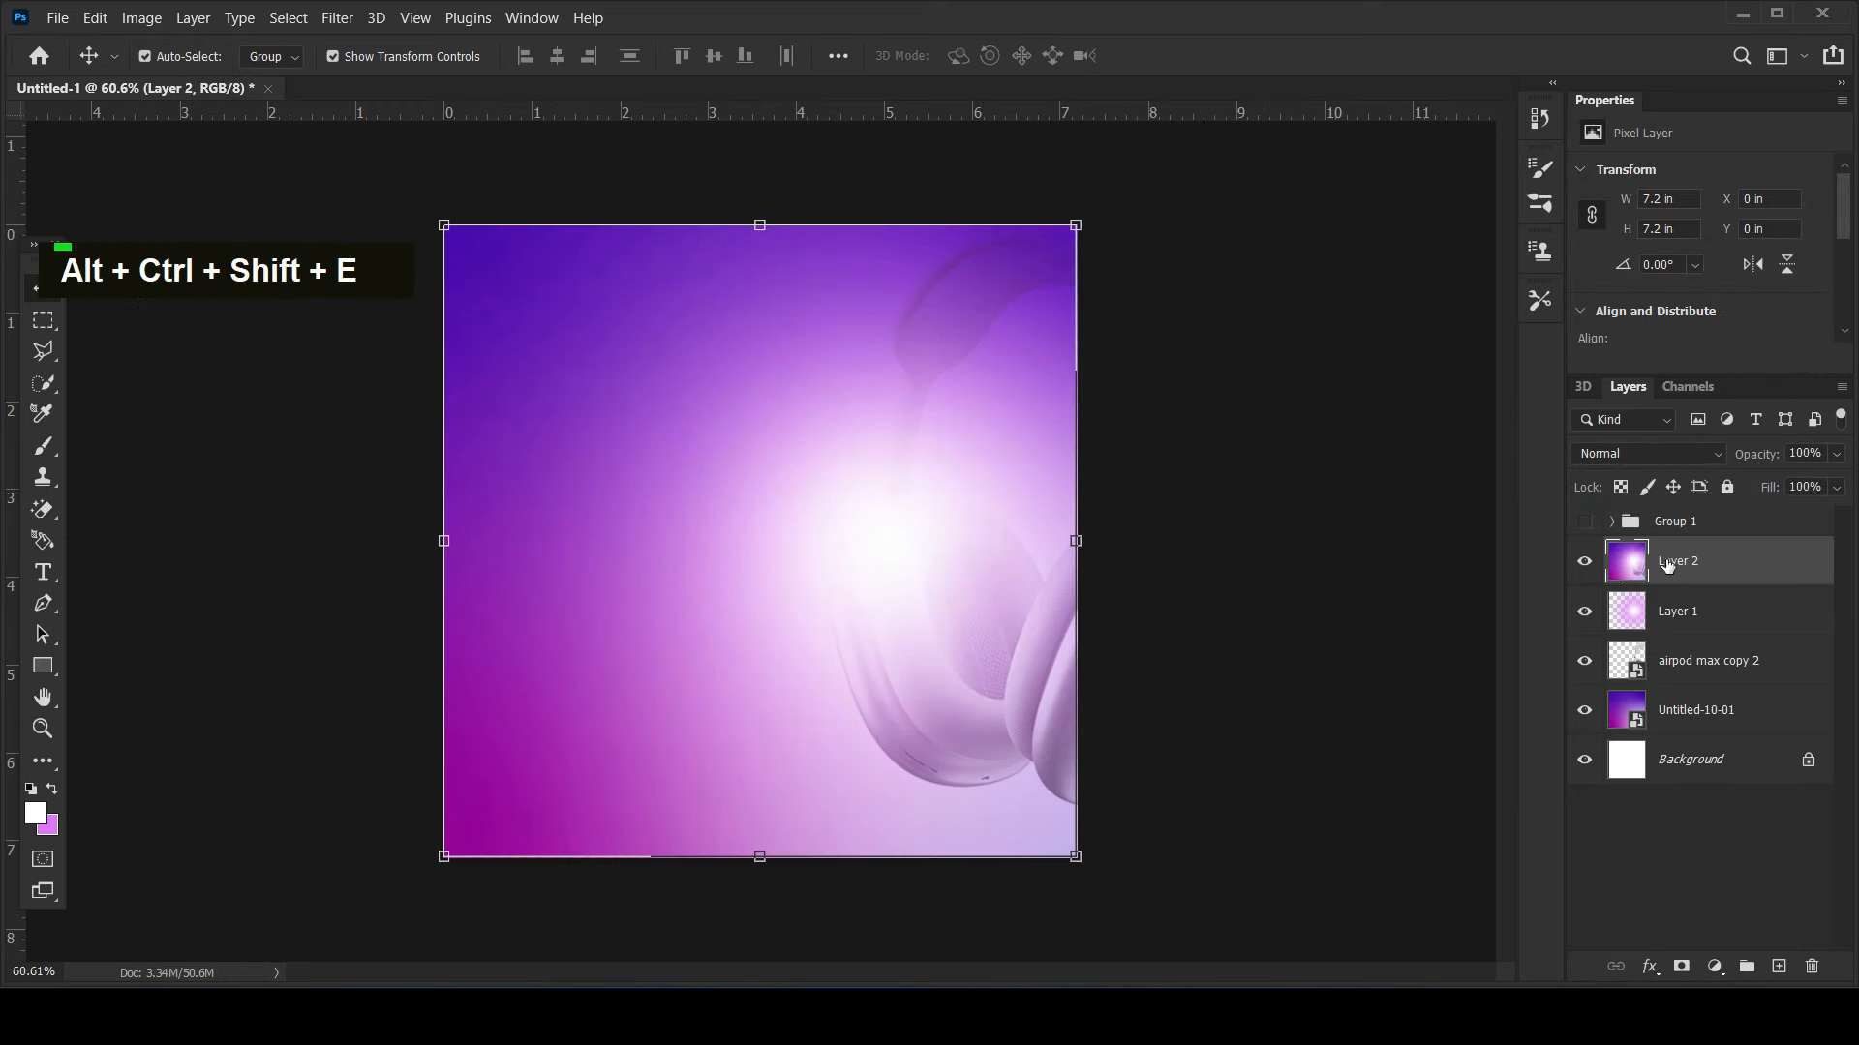
pyautogui.rightClick(1752, 574)
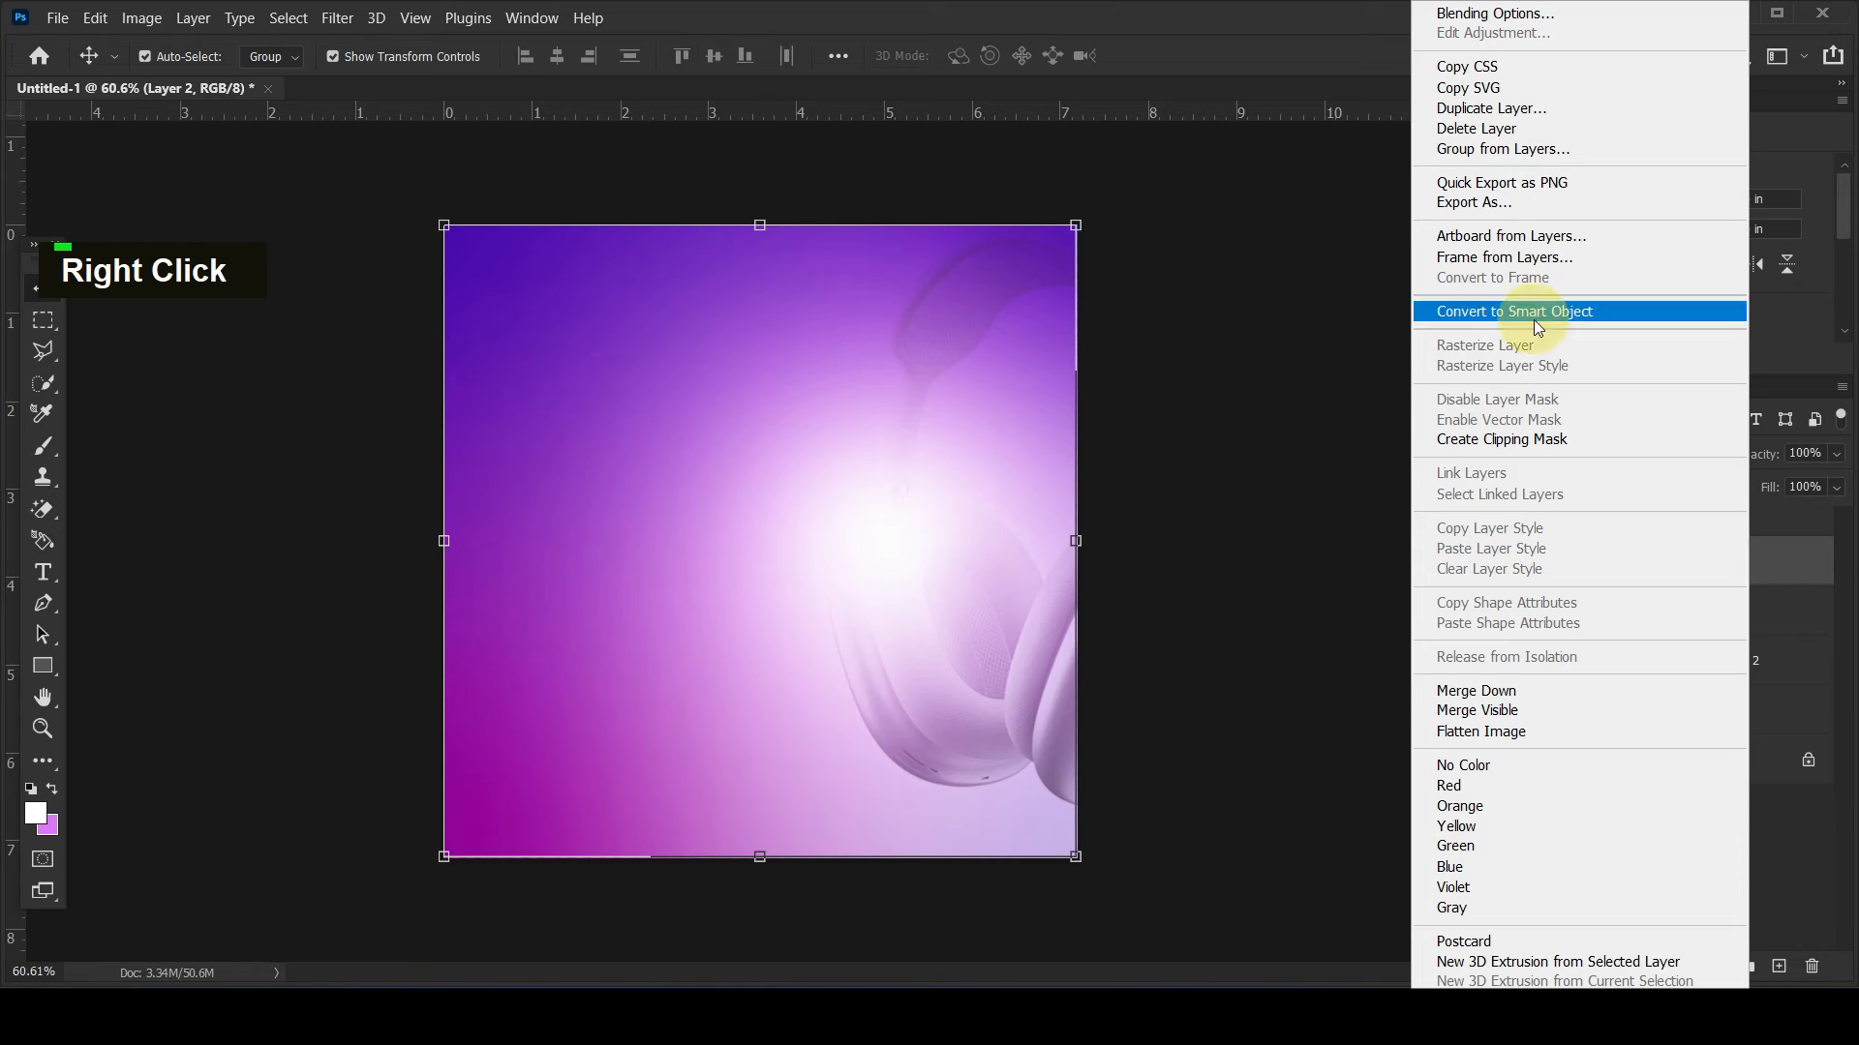
pyautogui.click(1537, 306)
# - Select a full-height strip about 2.8 in wide along the poster's right edge and load the glass effect texture in the Glass filter
pyautogui.click(42, 319)
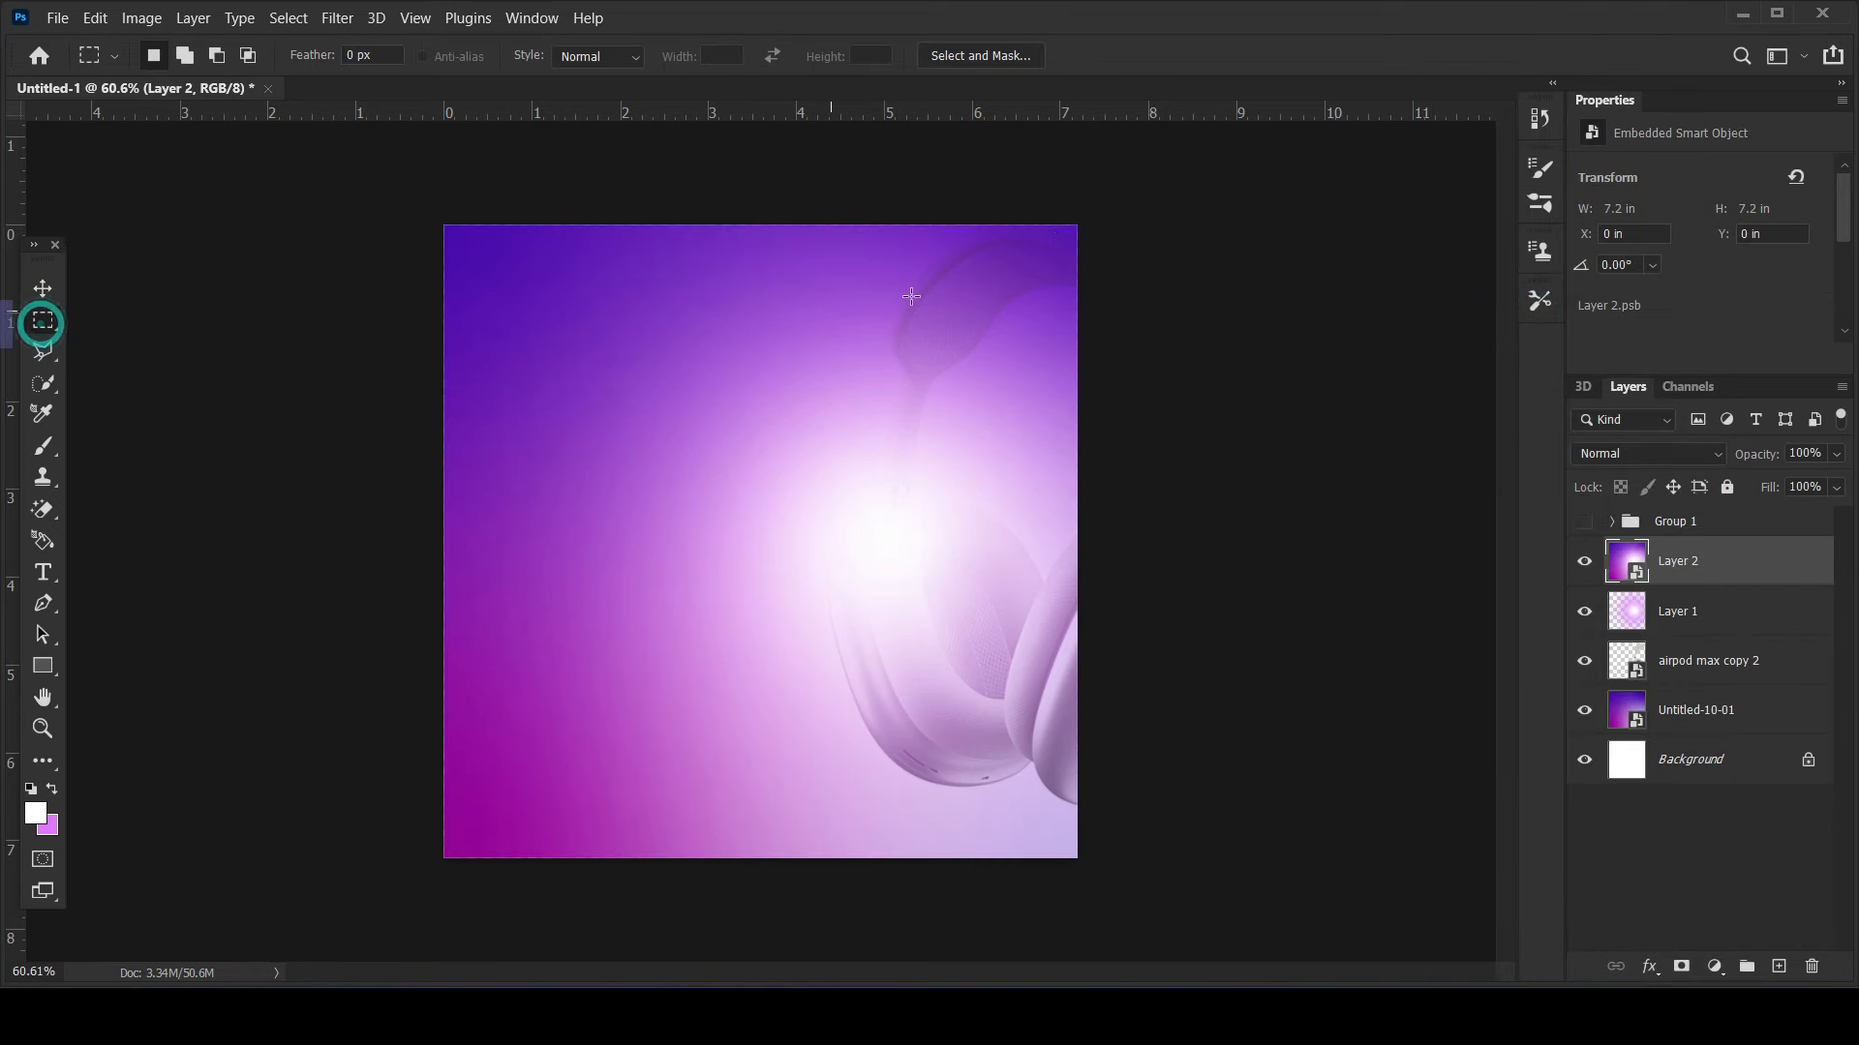
pyautogui.moveTo(1079, 224); pyautogui.dragTo(832, 859)
pyautogui.click(338, 17)
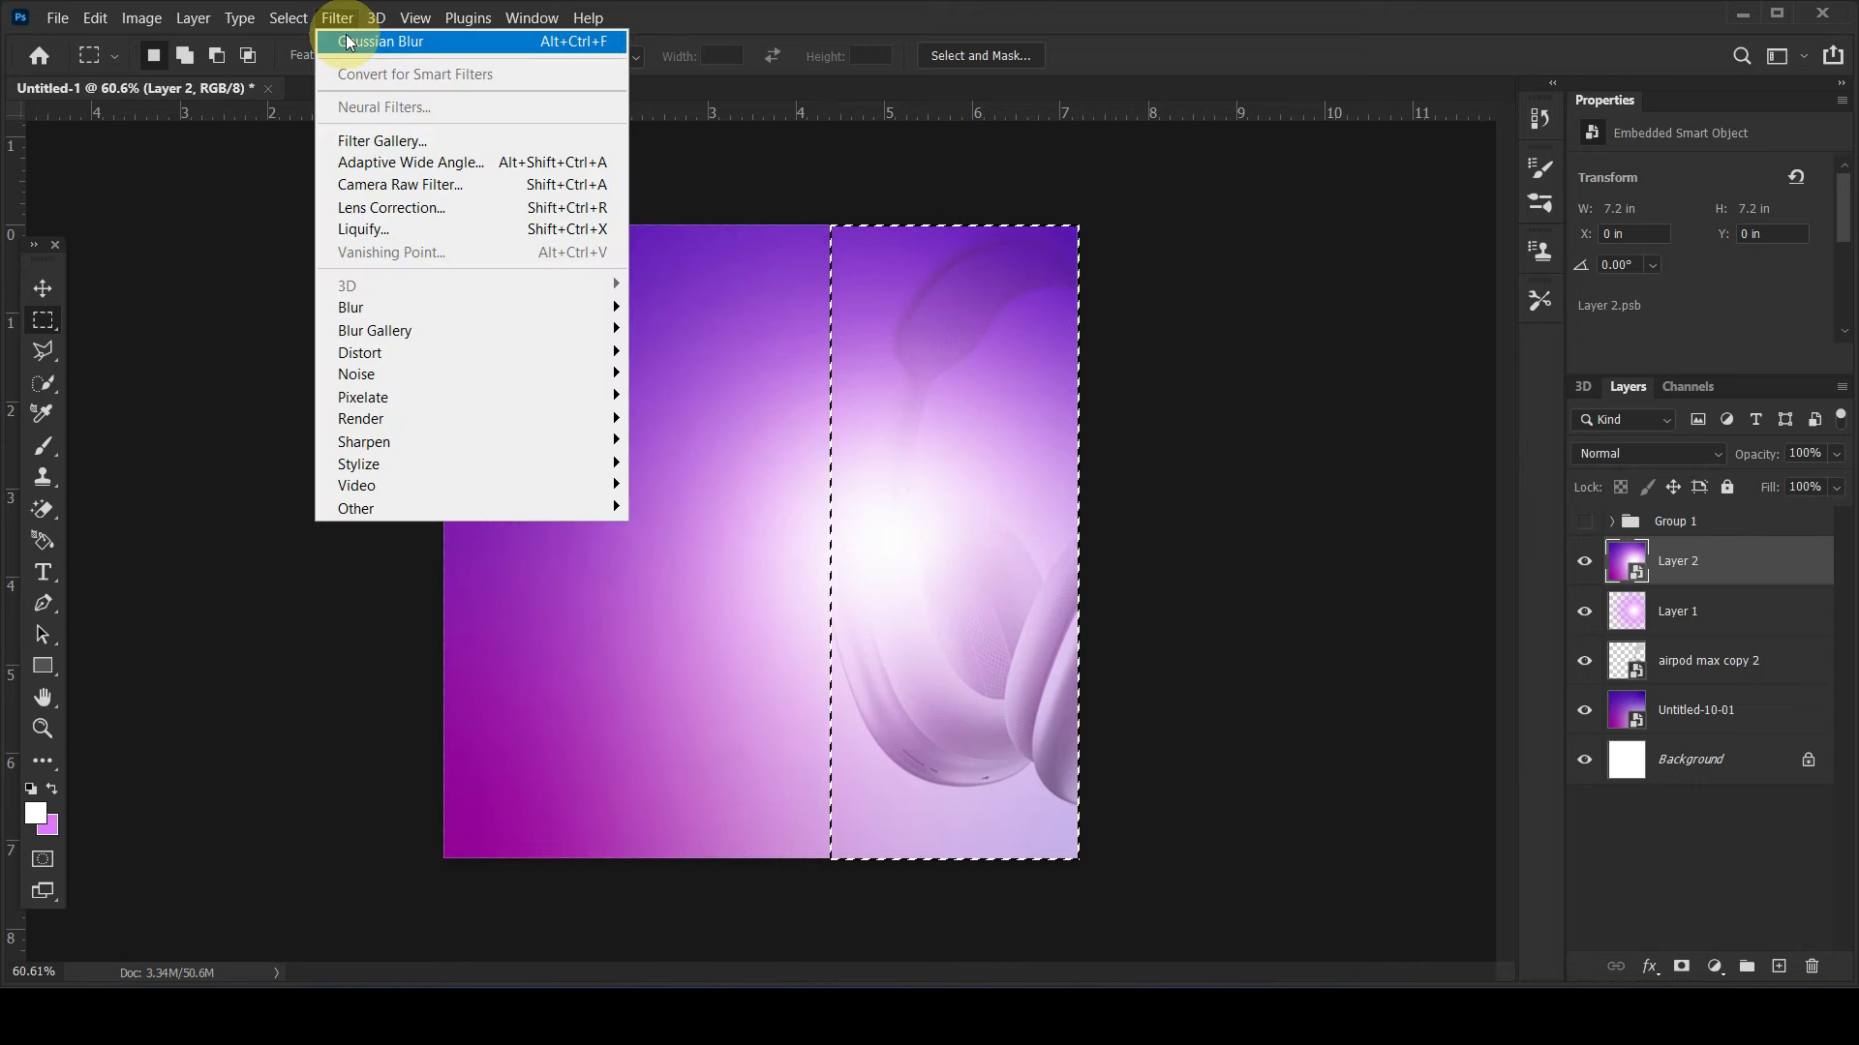
pyautogui.click(359, 145)
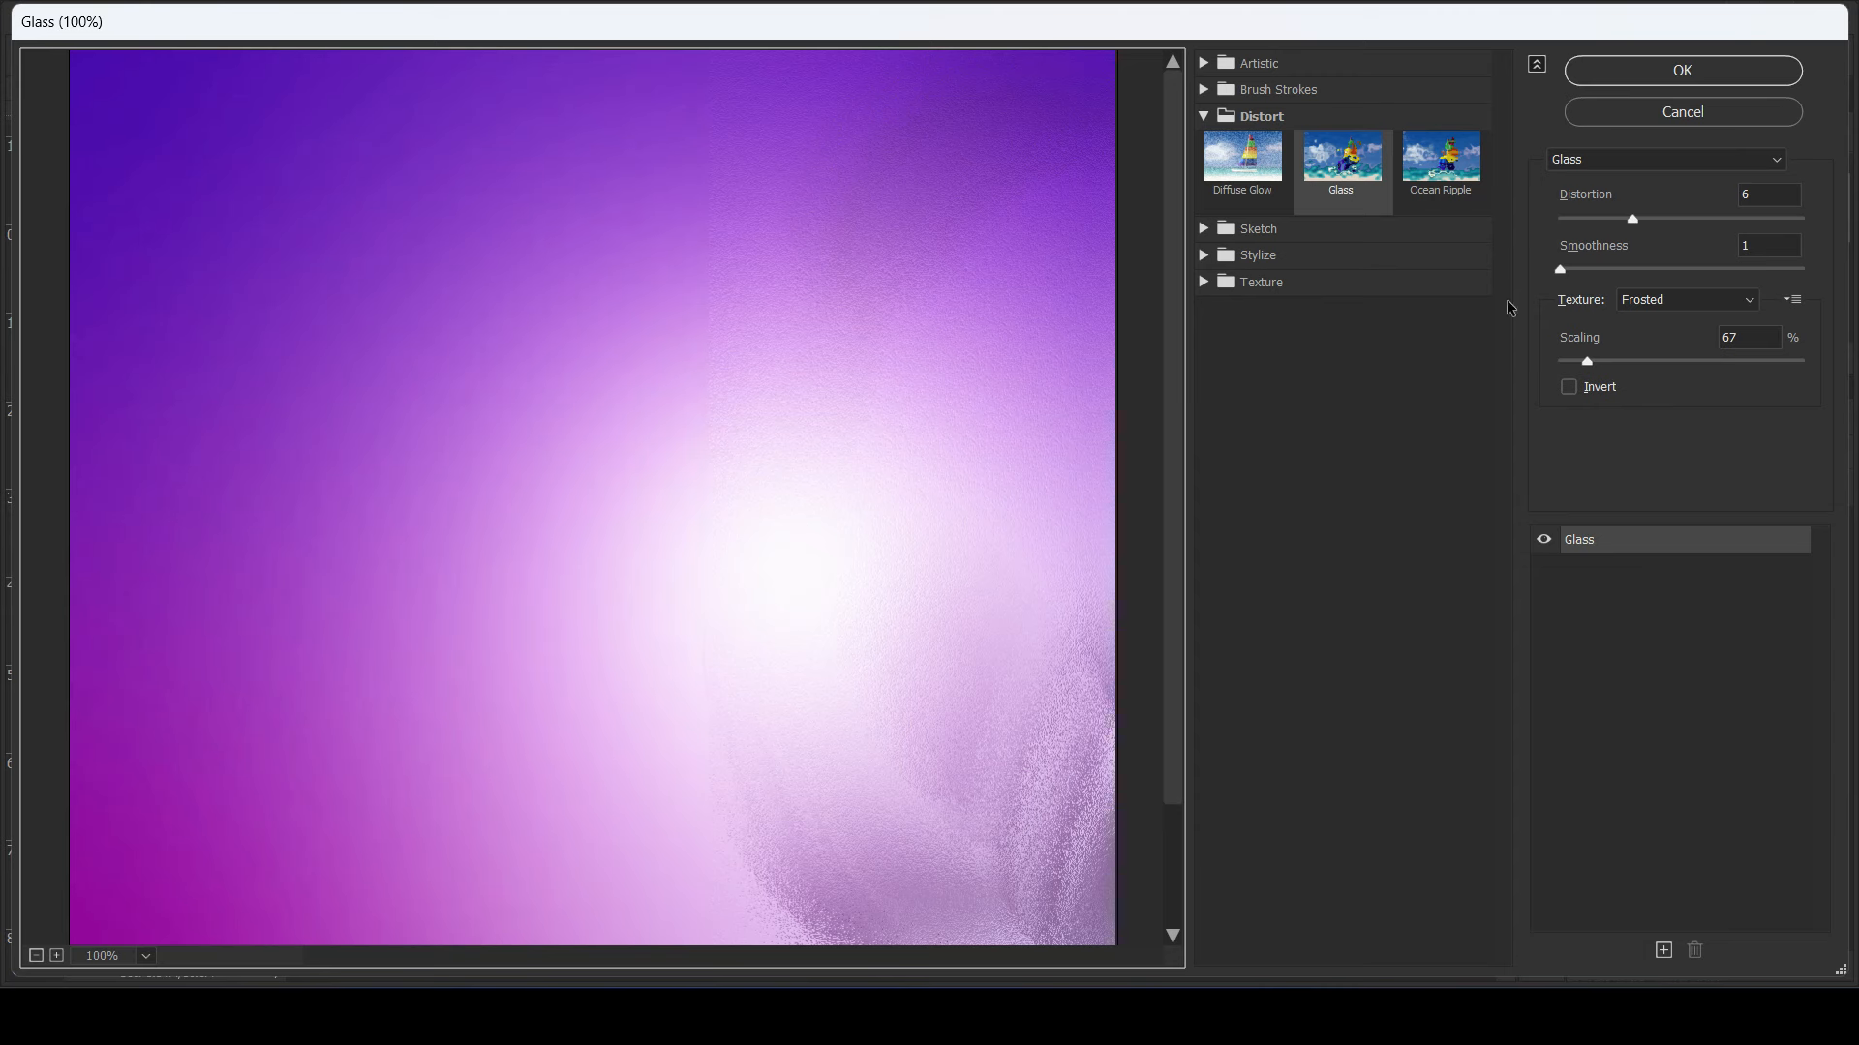
pyautogui.doubleClick(37, 959)
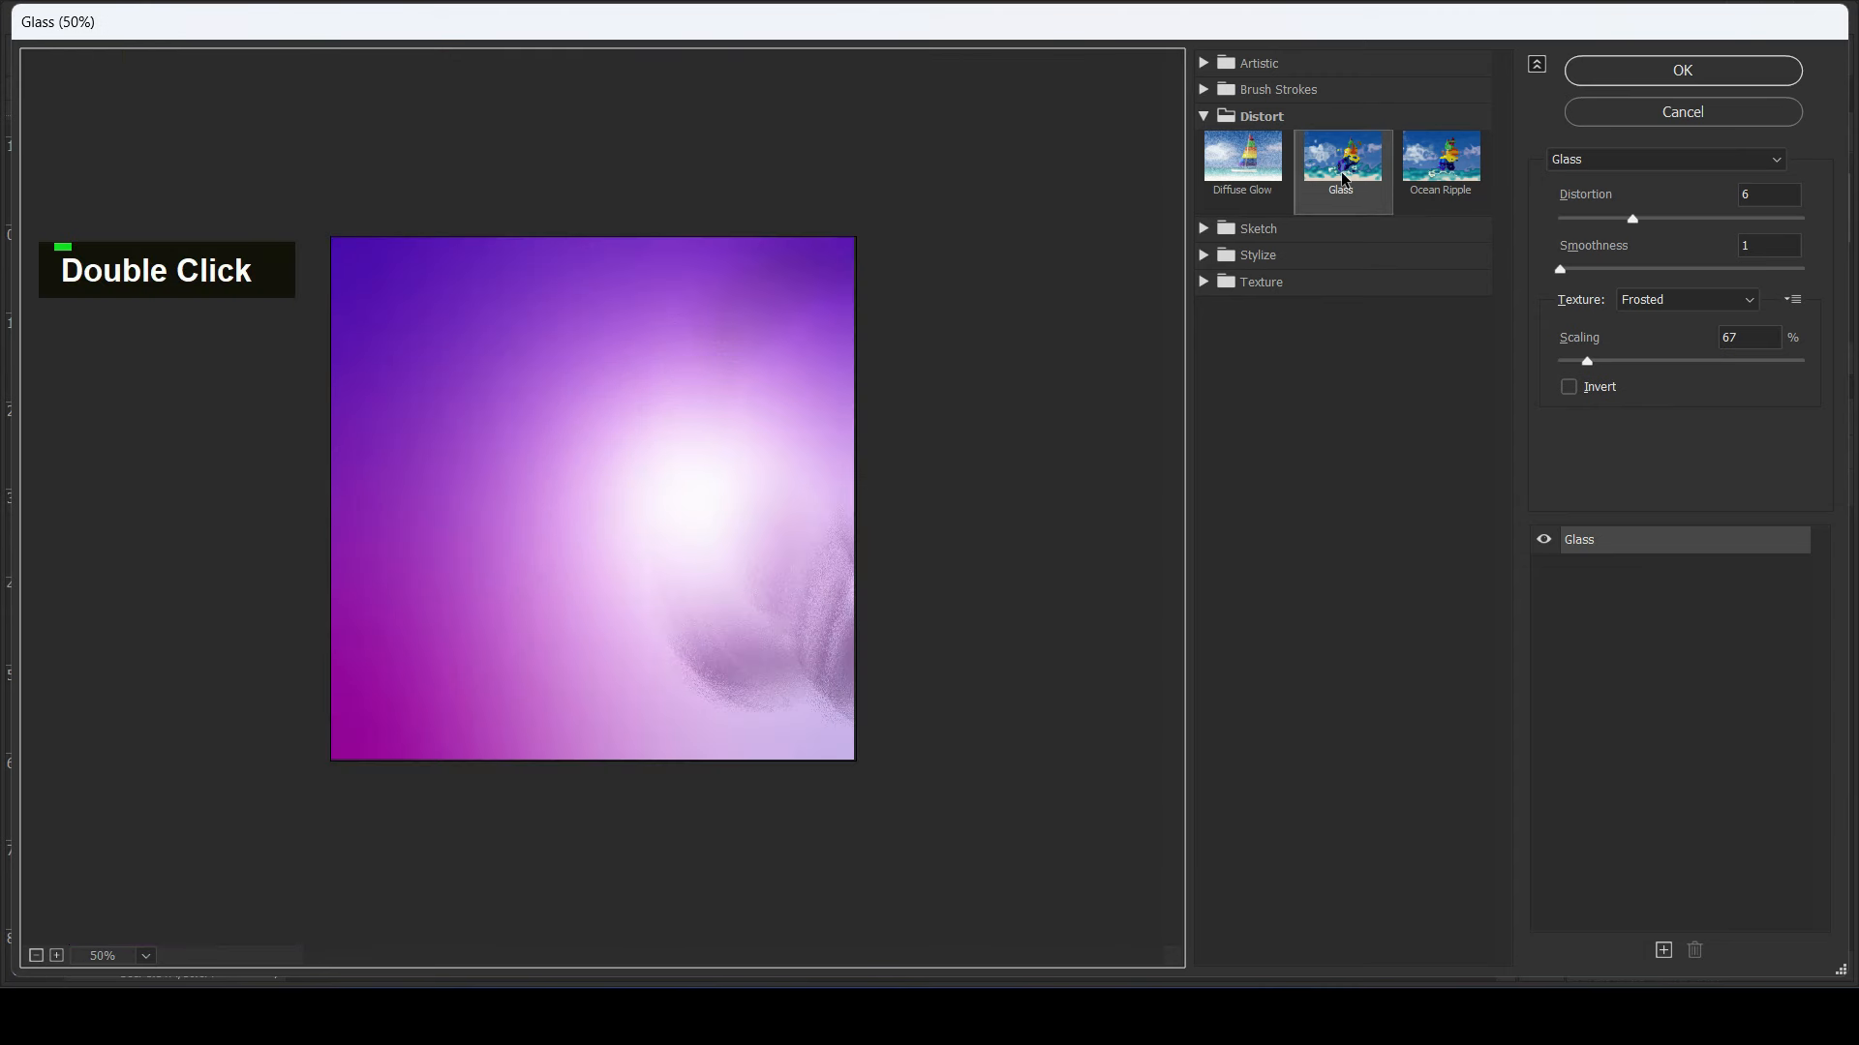
pyautogui.click(1795, 300)
pyautogui.click(1745, 320)
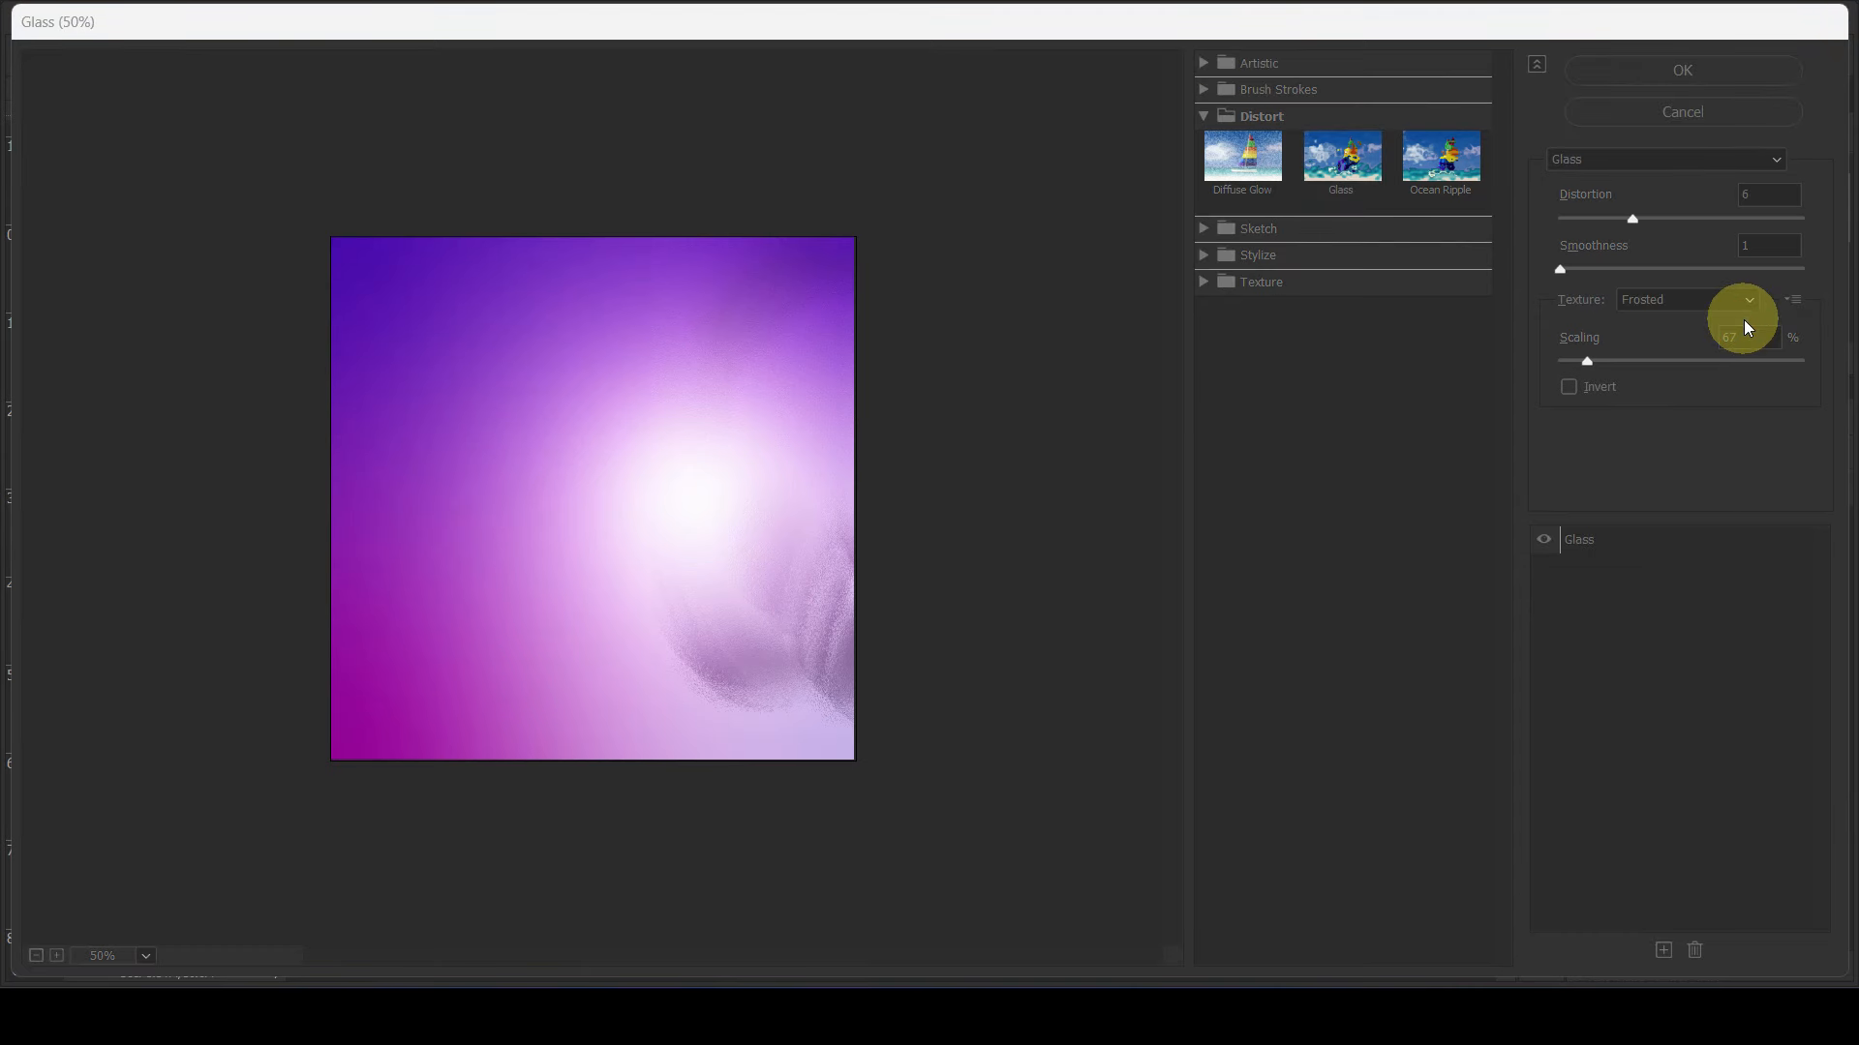
pyautogui.click(284, 263)
pyautogui.click(753, 573)
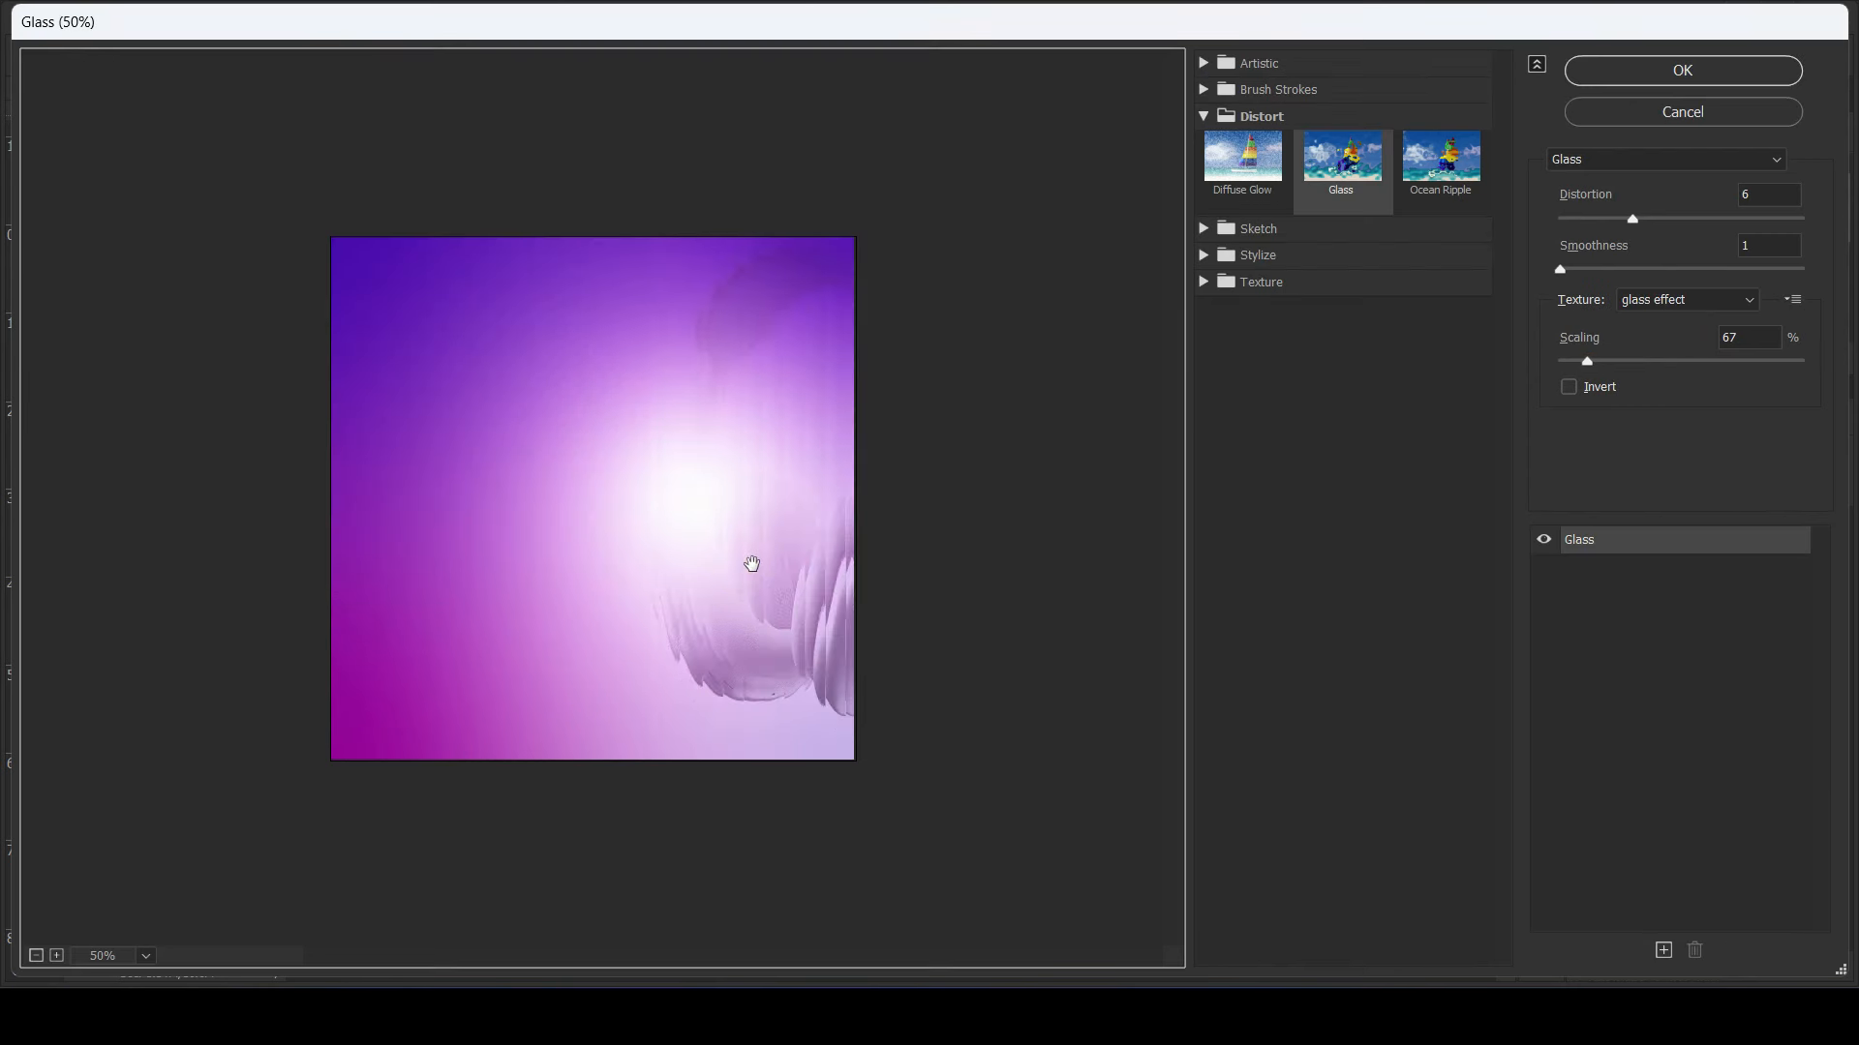
# - Apply the Glass filter with Distortion 15, Smoothness 4 and Scaling 58%, and show Group 1 again
pyautogui.moveTo(1634, 223); pyautogui.dragTo(1742, 225)
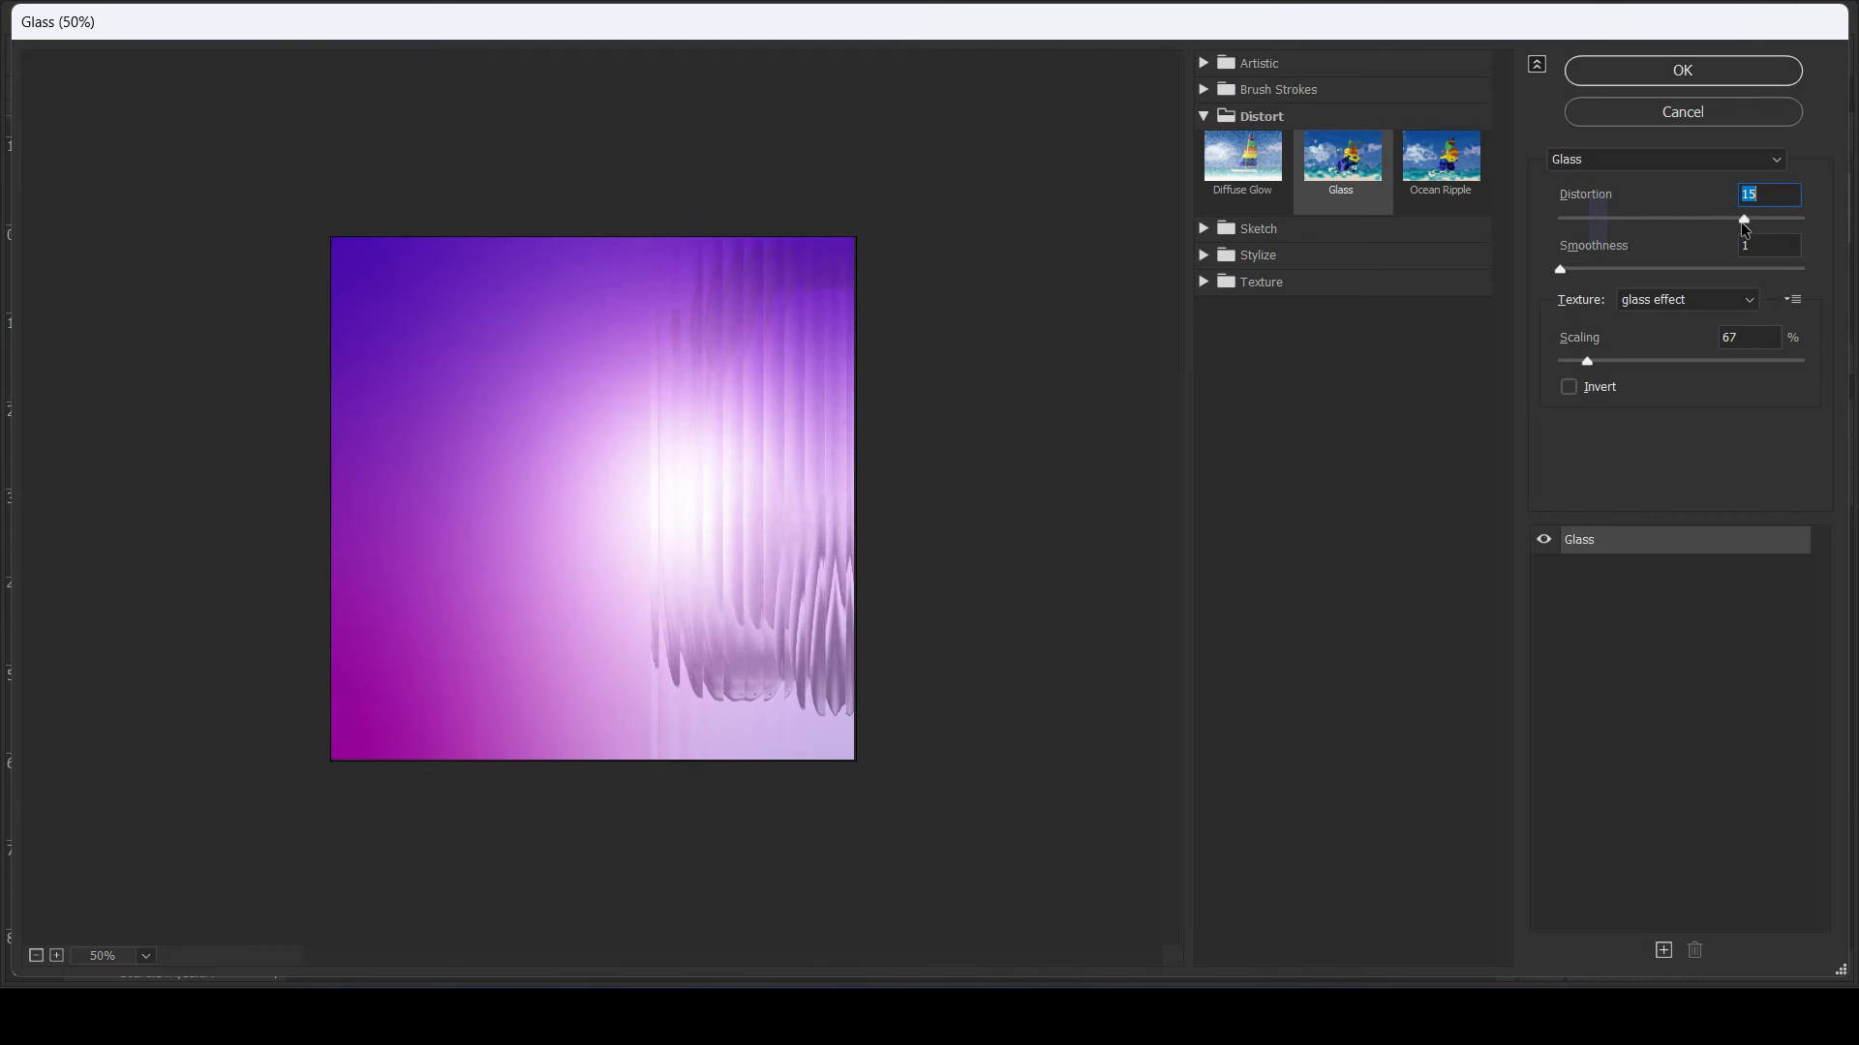
pyautogui.moveTo(1584, 354); pyautogui.dragTo(1570, 363)
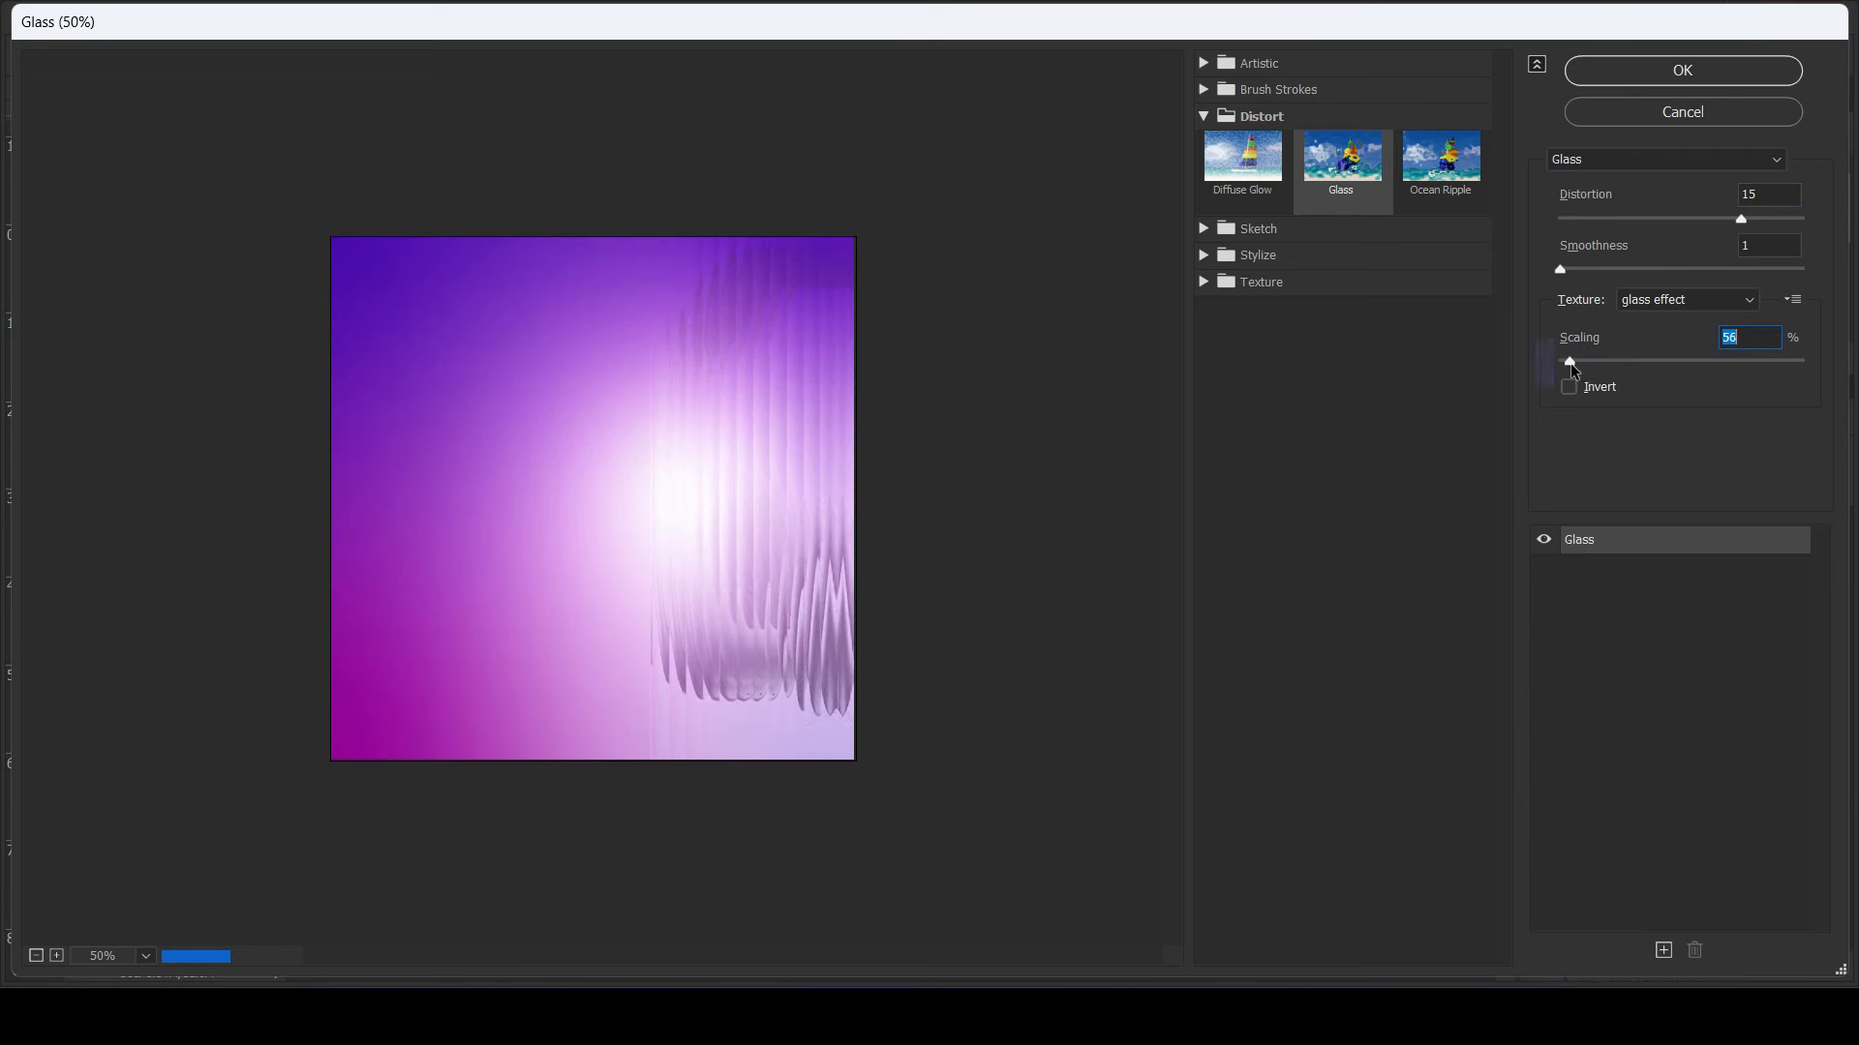
pyautogui.moveTo(1562, 270); pyautogui.dragTo(1615, 272)
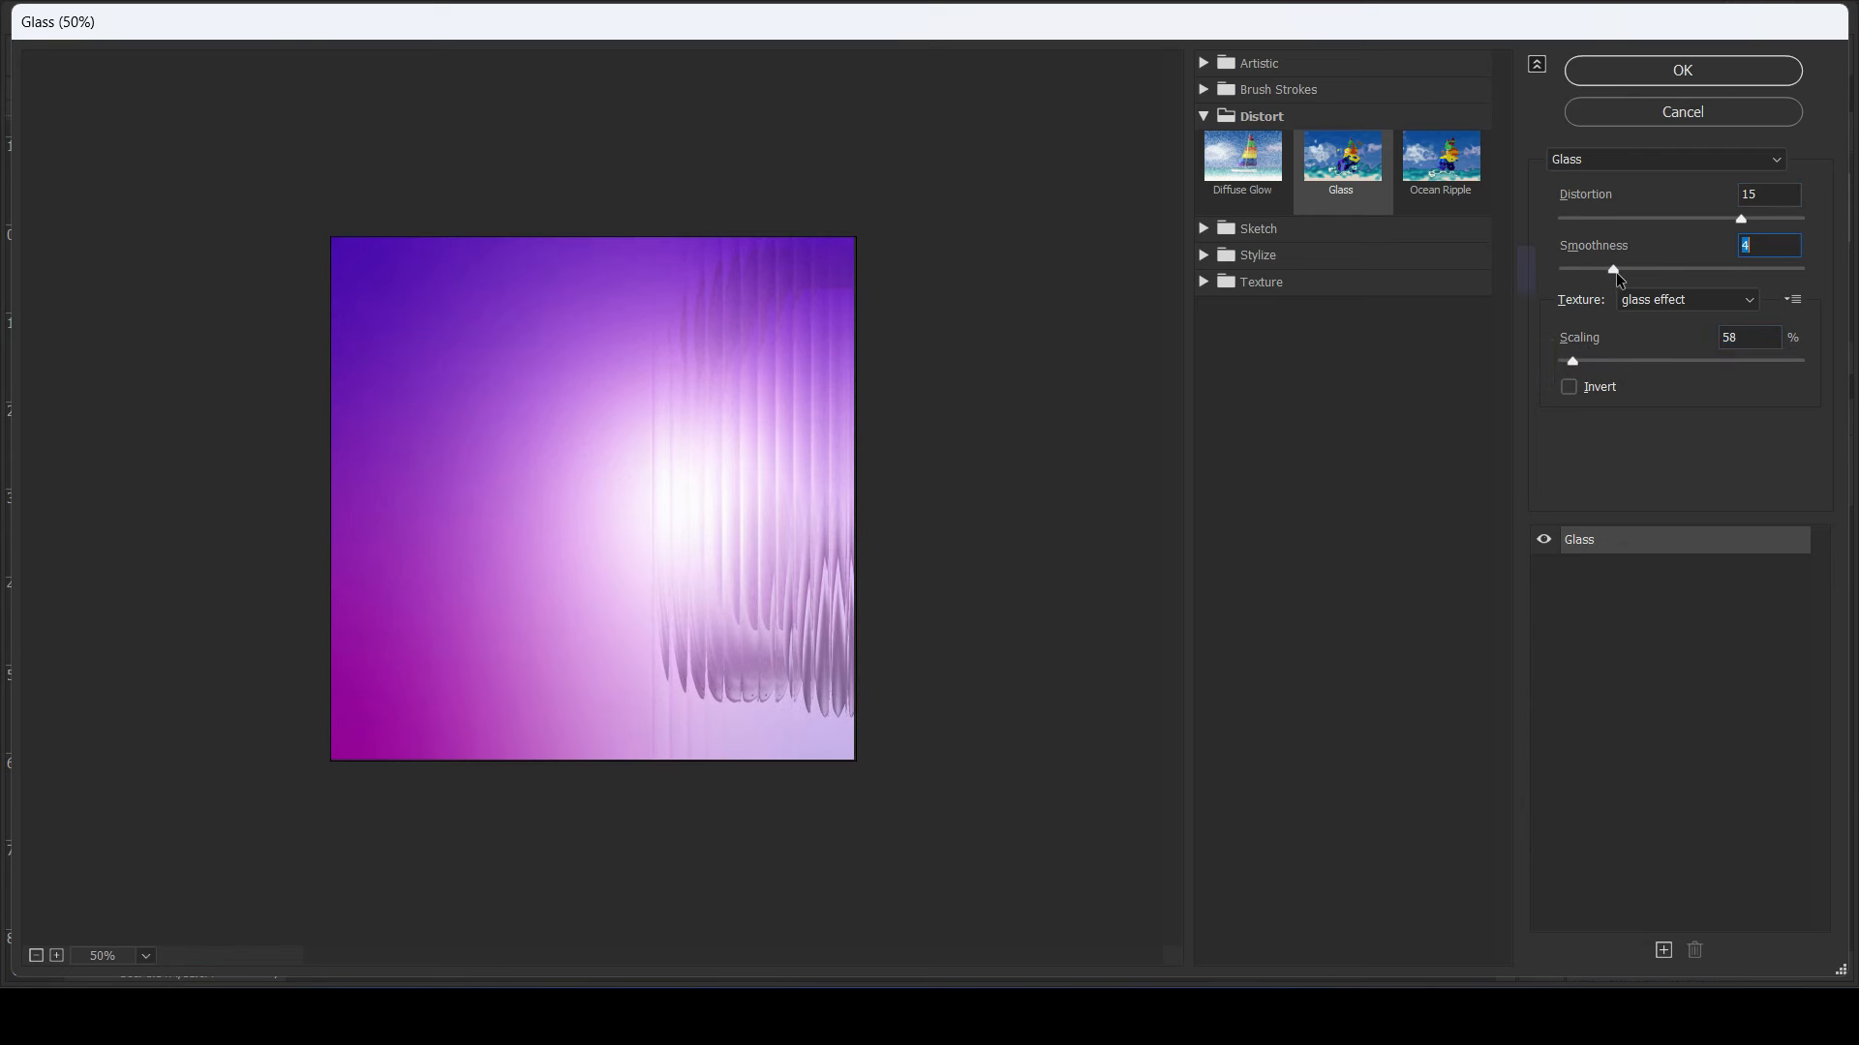
pyautogui.click(1626, 80)
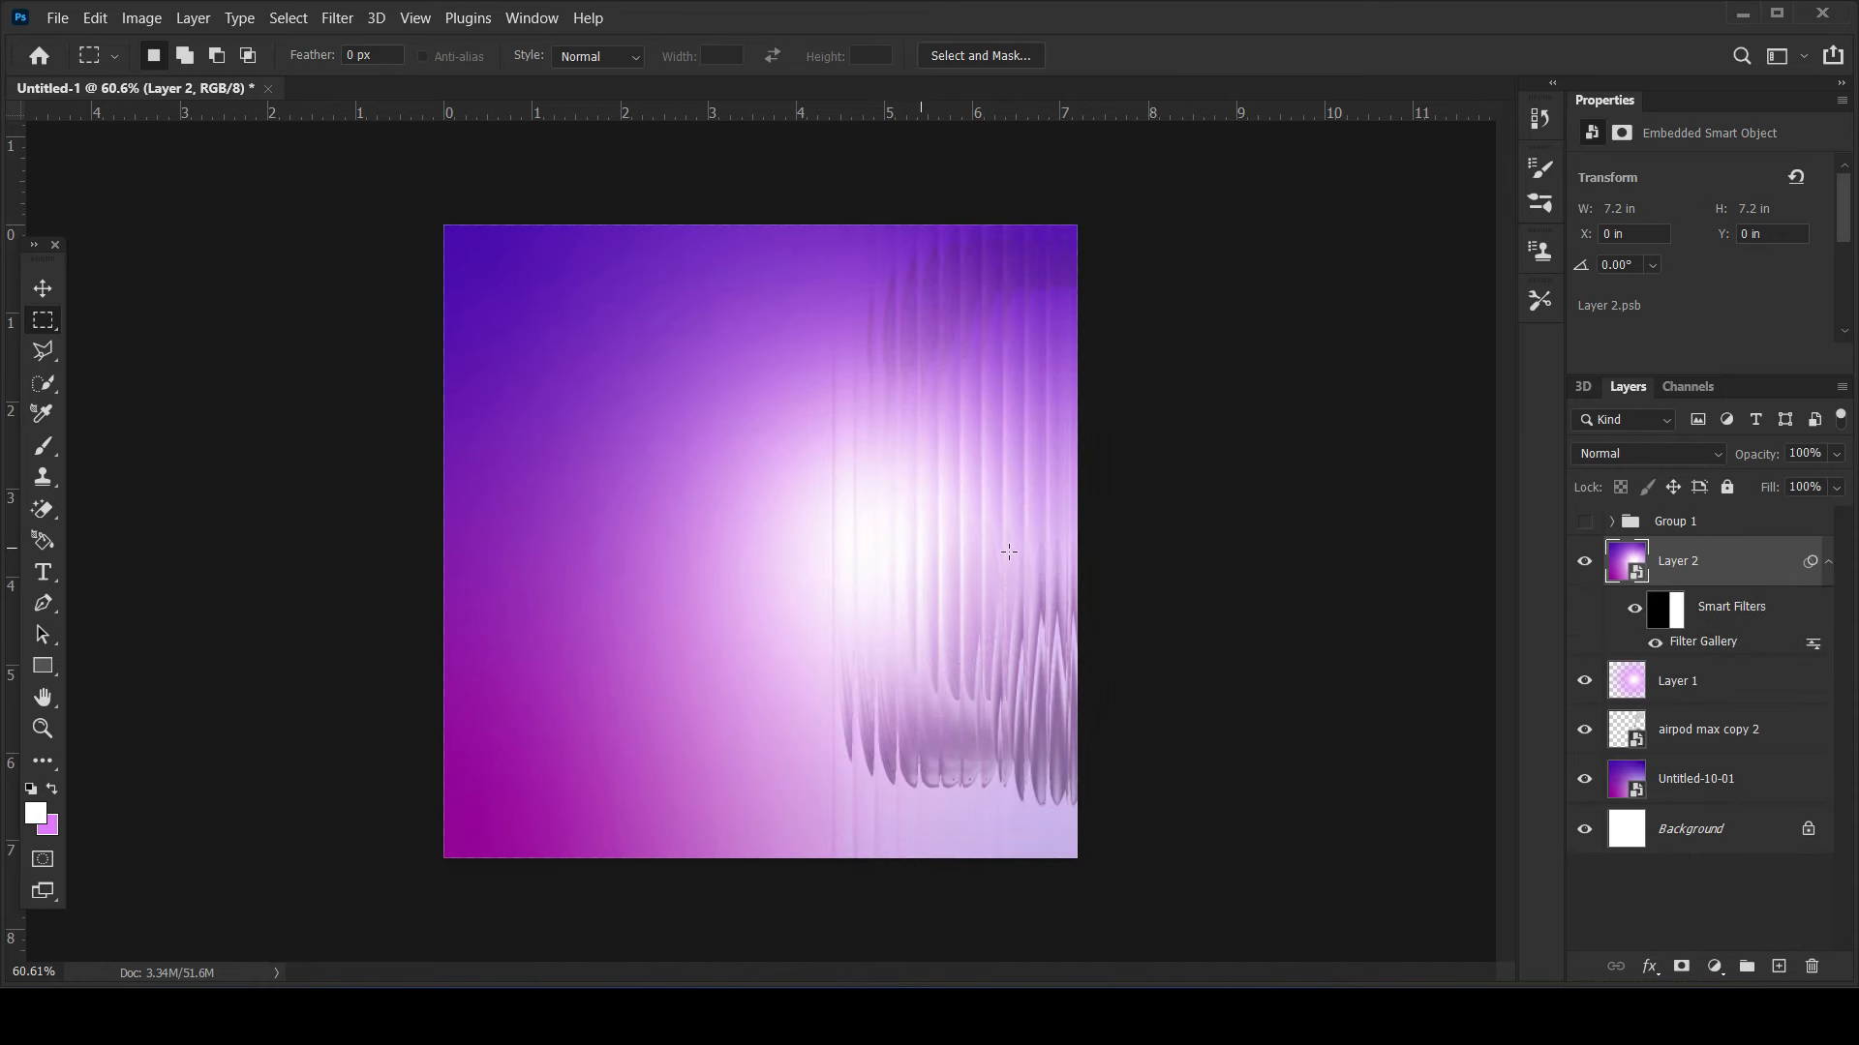
pyautogui.click(1585, 522)
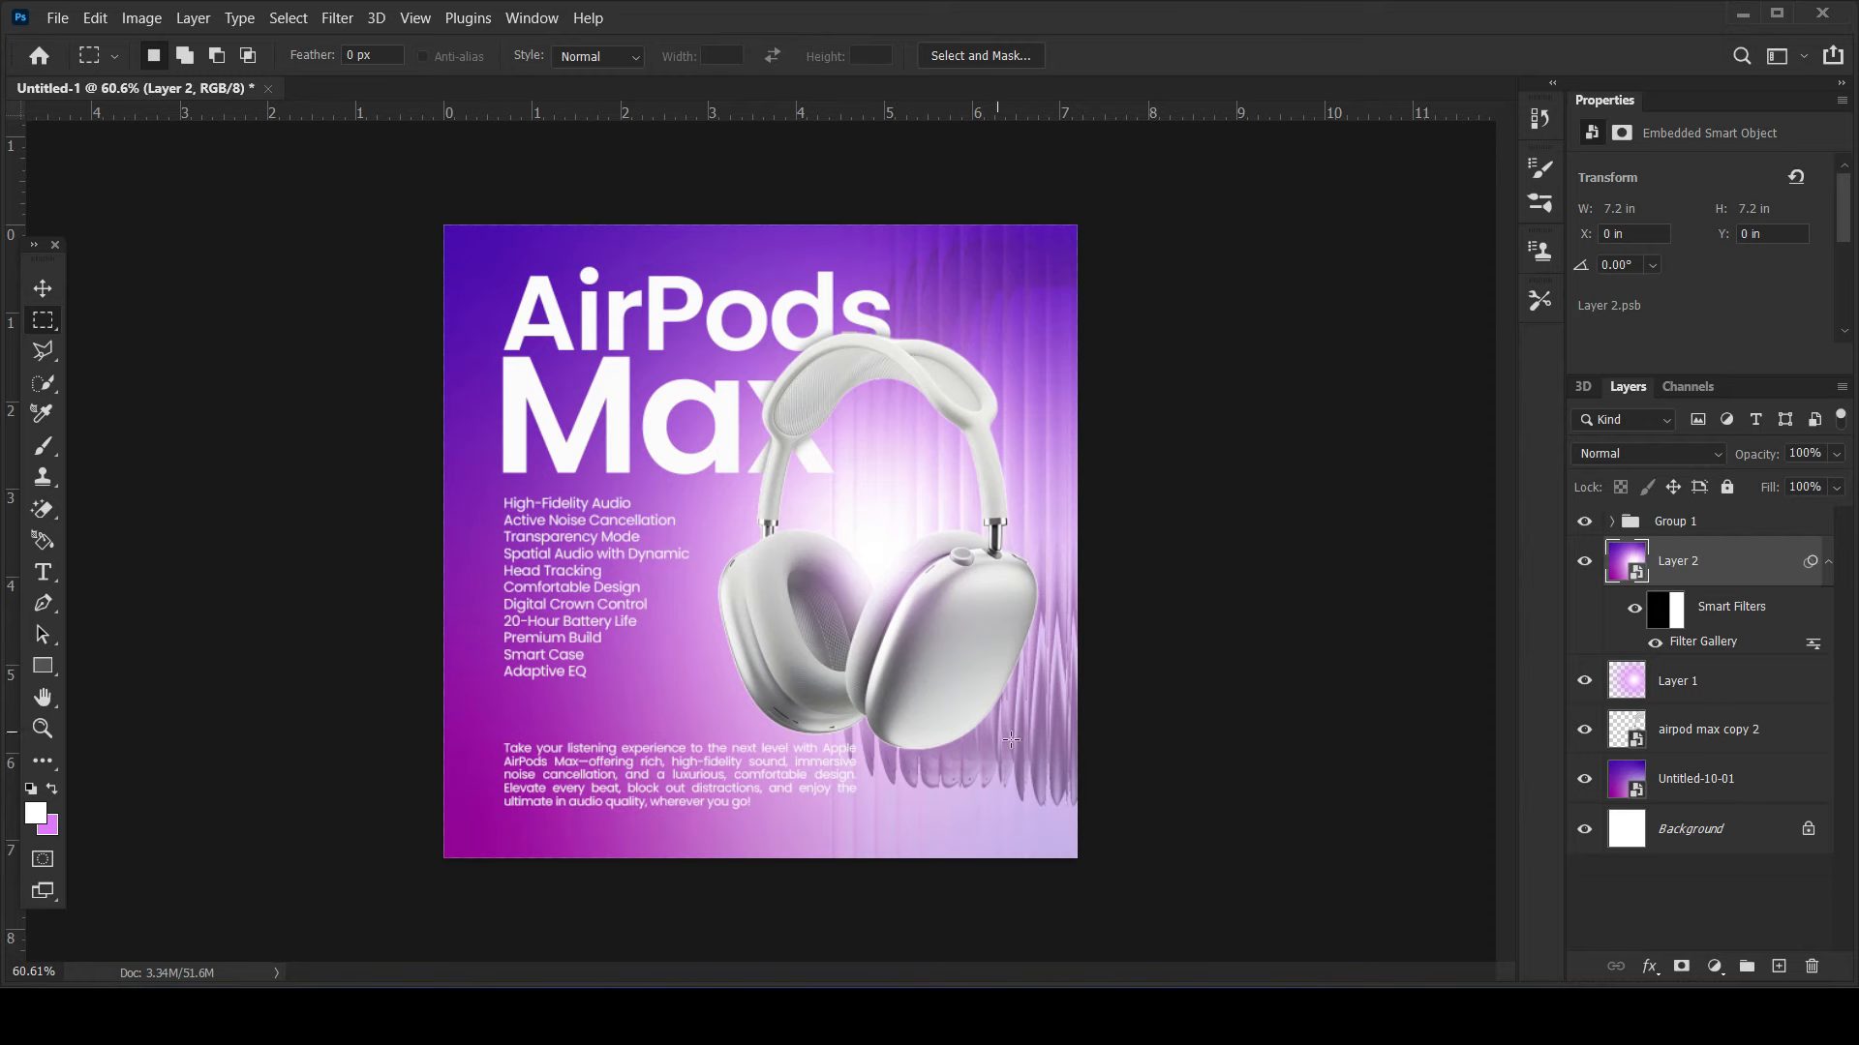
# - Reopen Layer 2's Filter Gallery smart filter and set the Glass smoothness to 1
pyautogui.doubleClick(1692, 639)
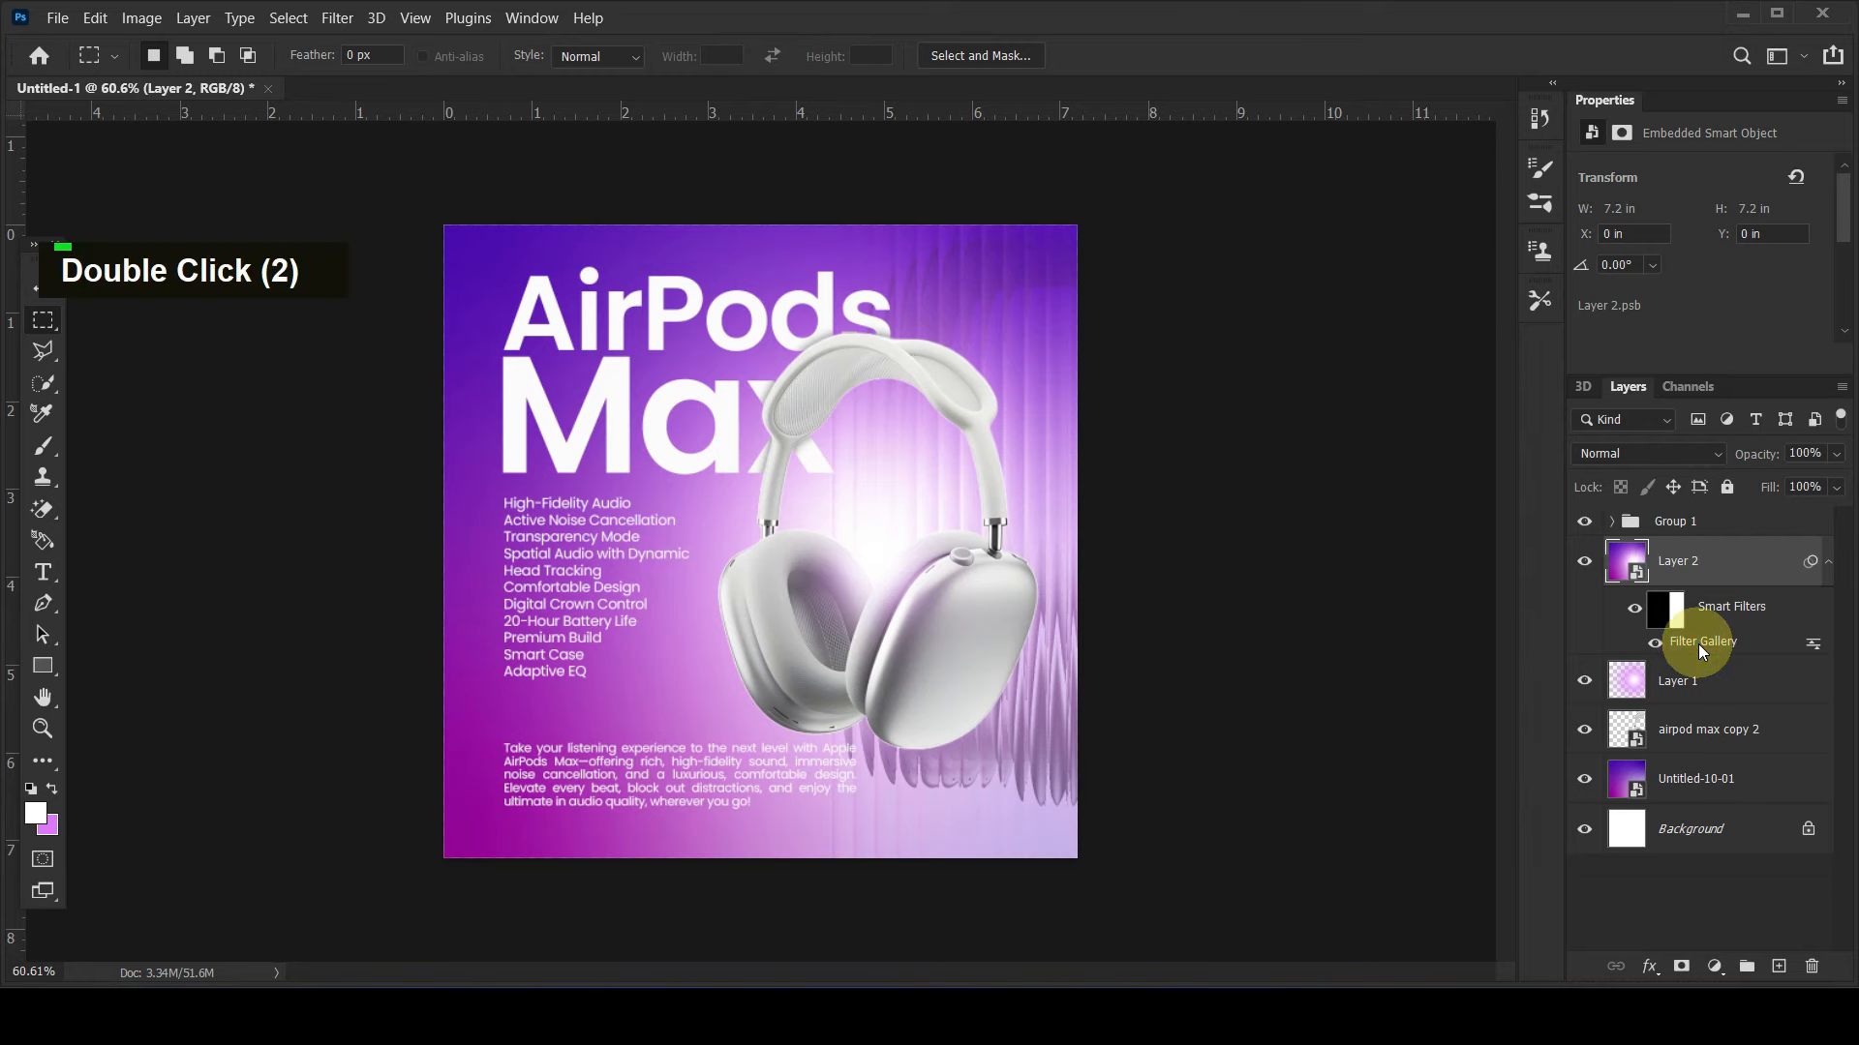
pyautogui.doubleClick(36, 955)
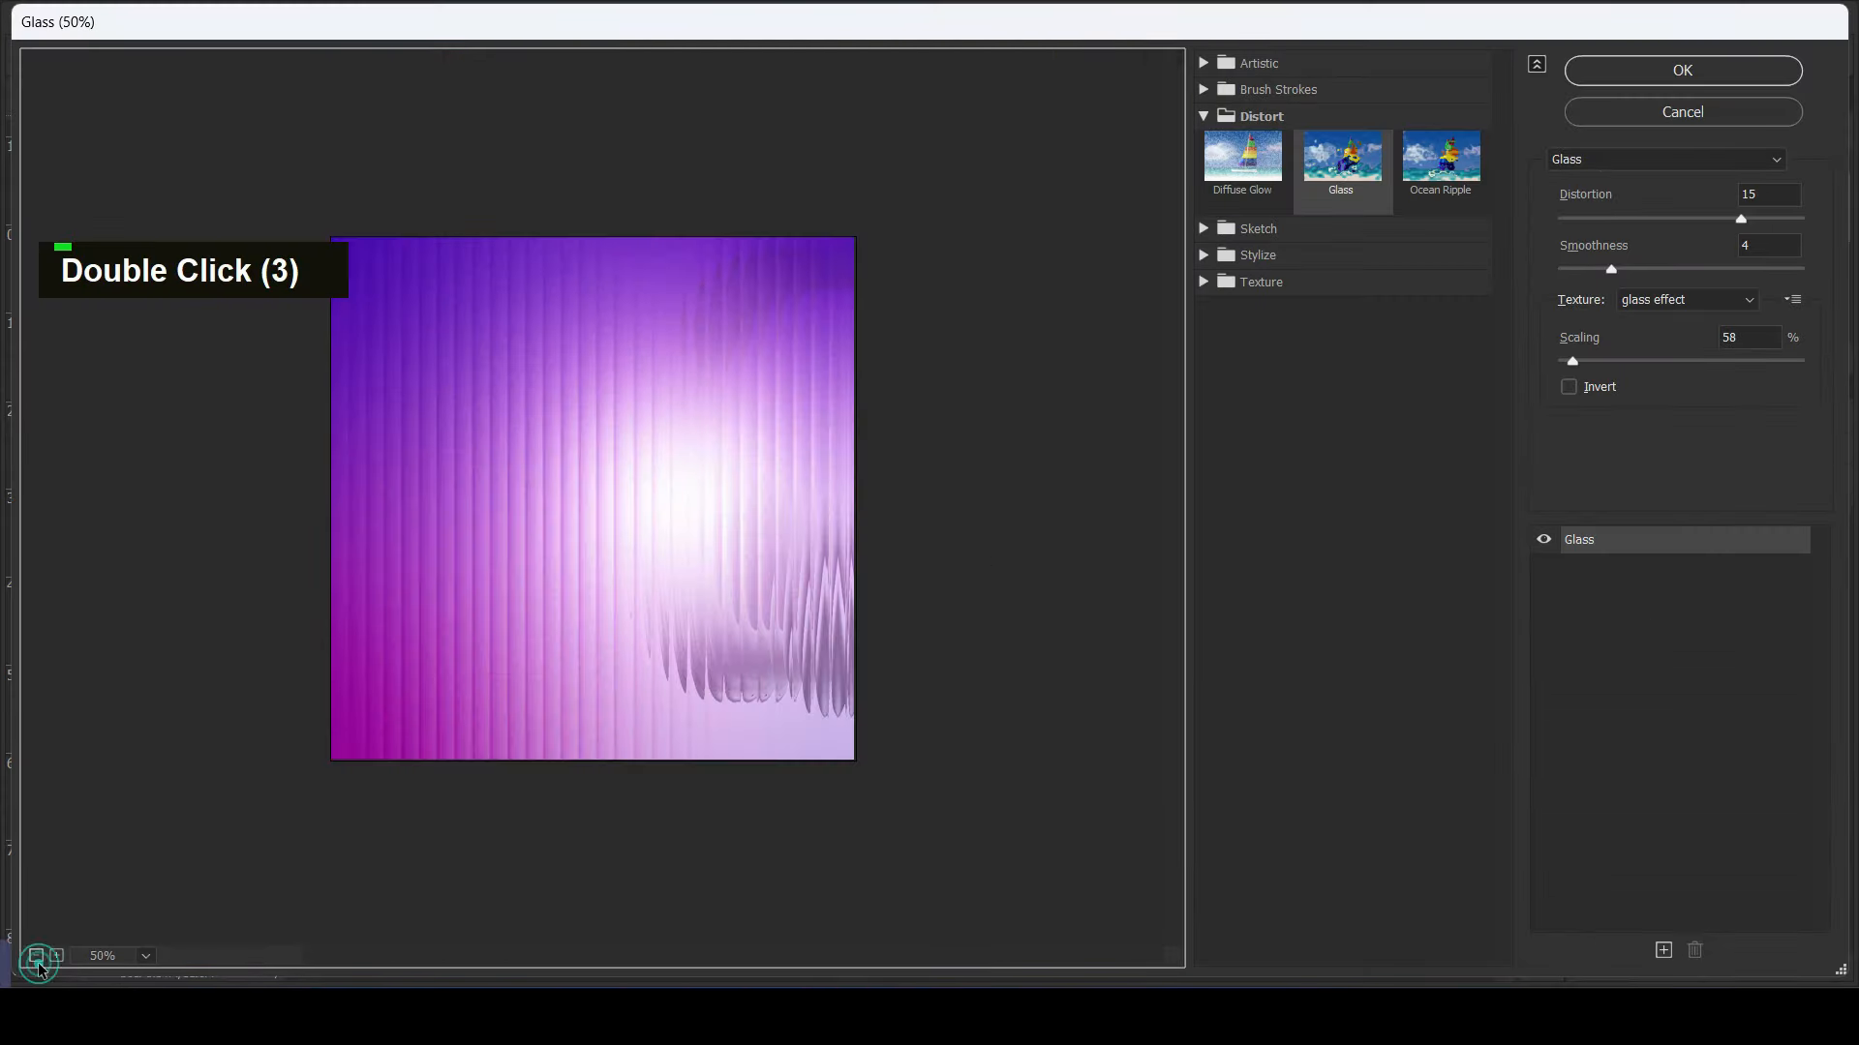
pyautogui.moveTo(1613, 265); pyautogui.dragTo(1559, 283)
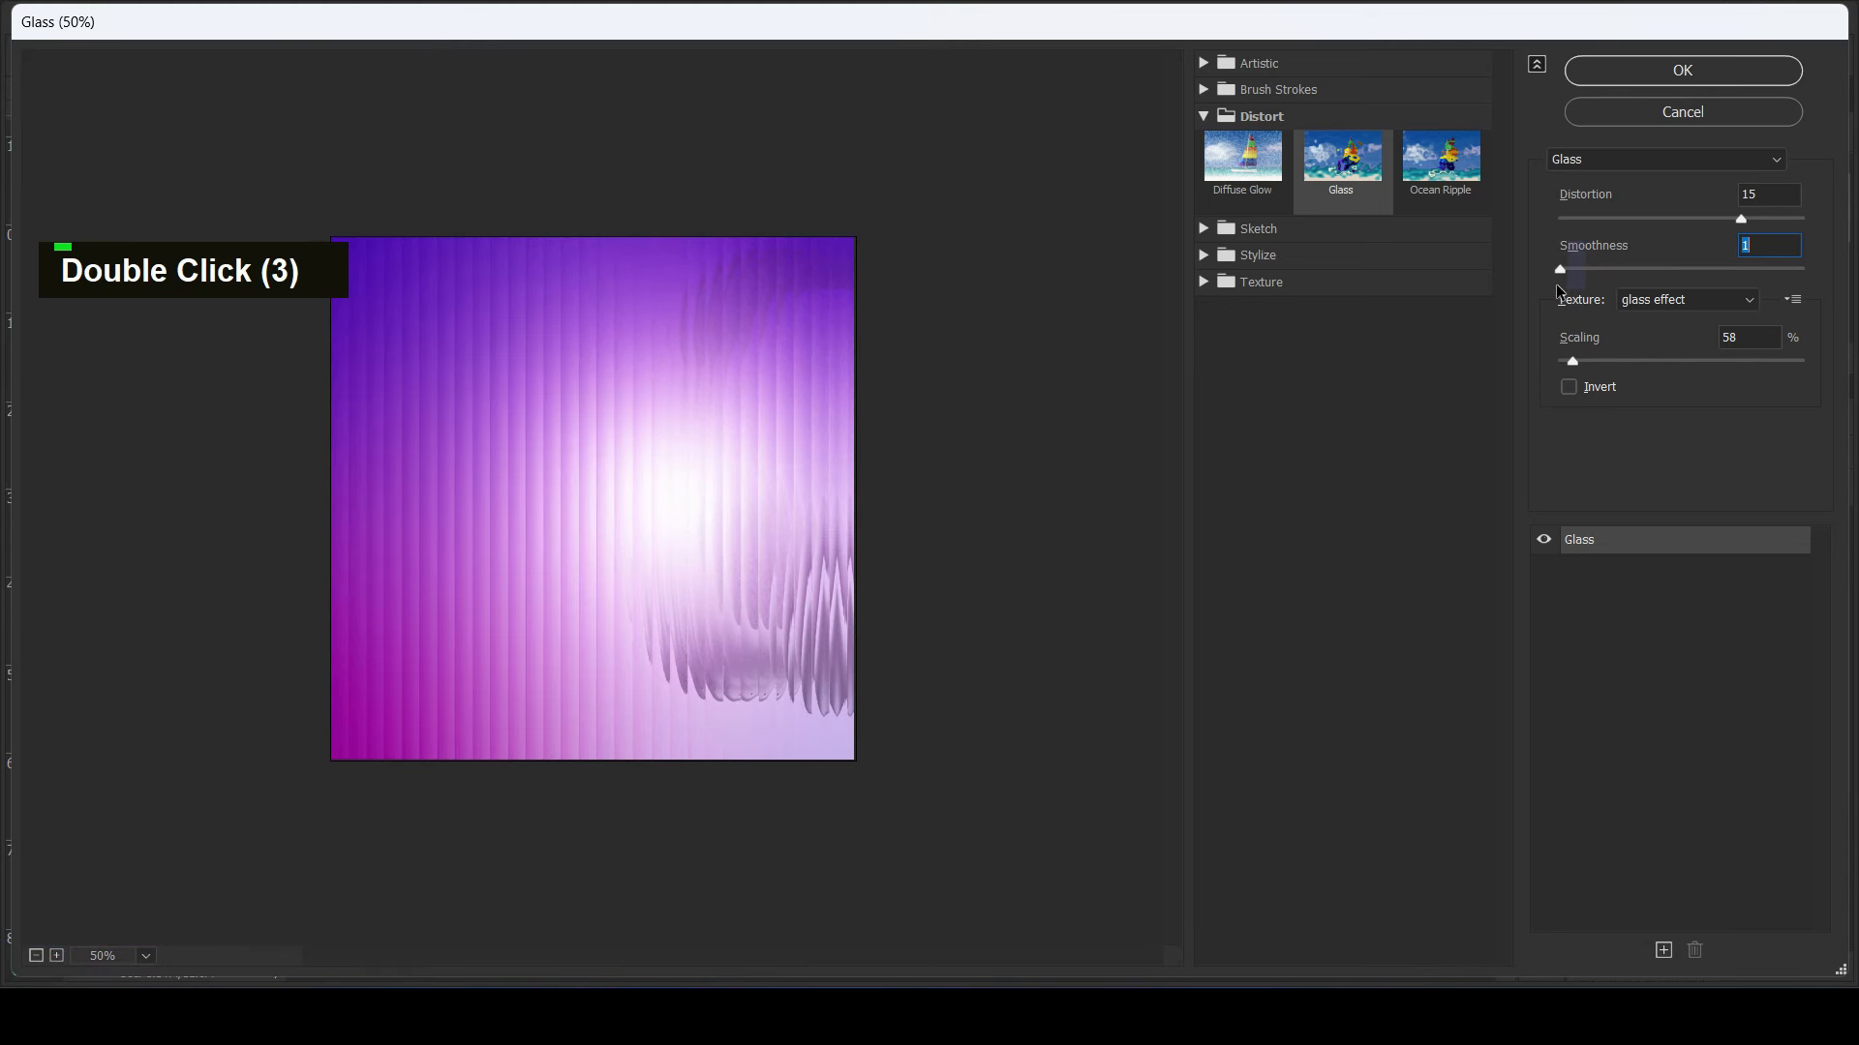
pyautogui.press('Return')
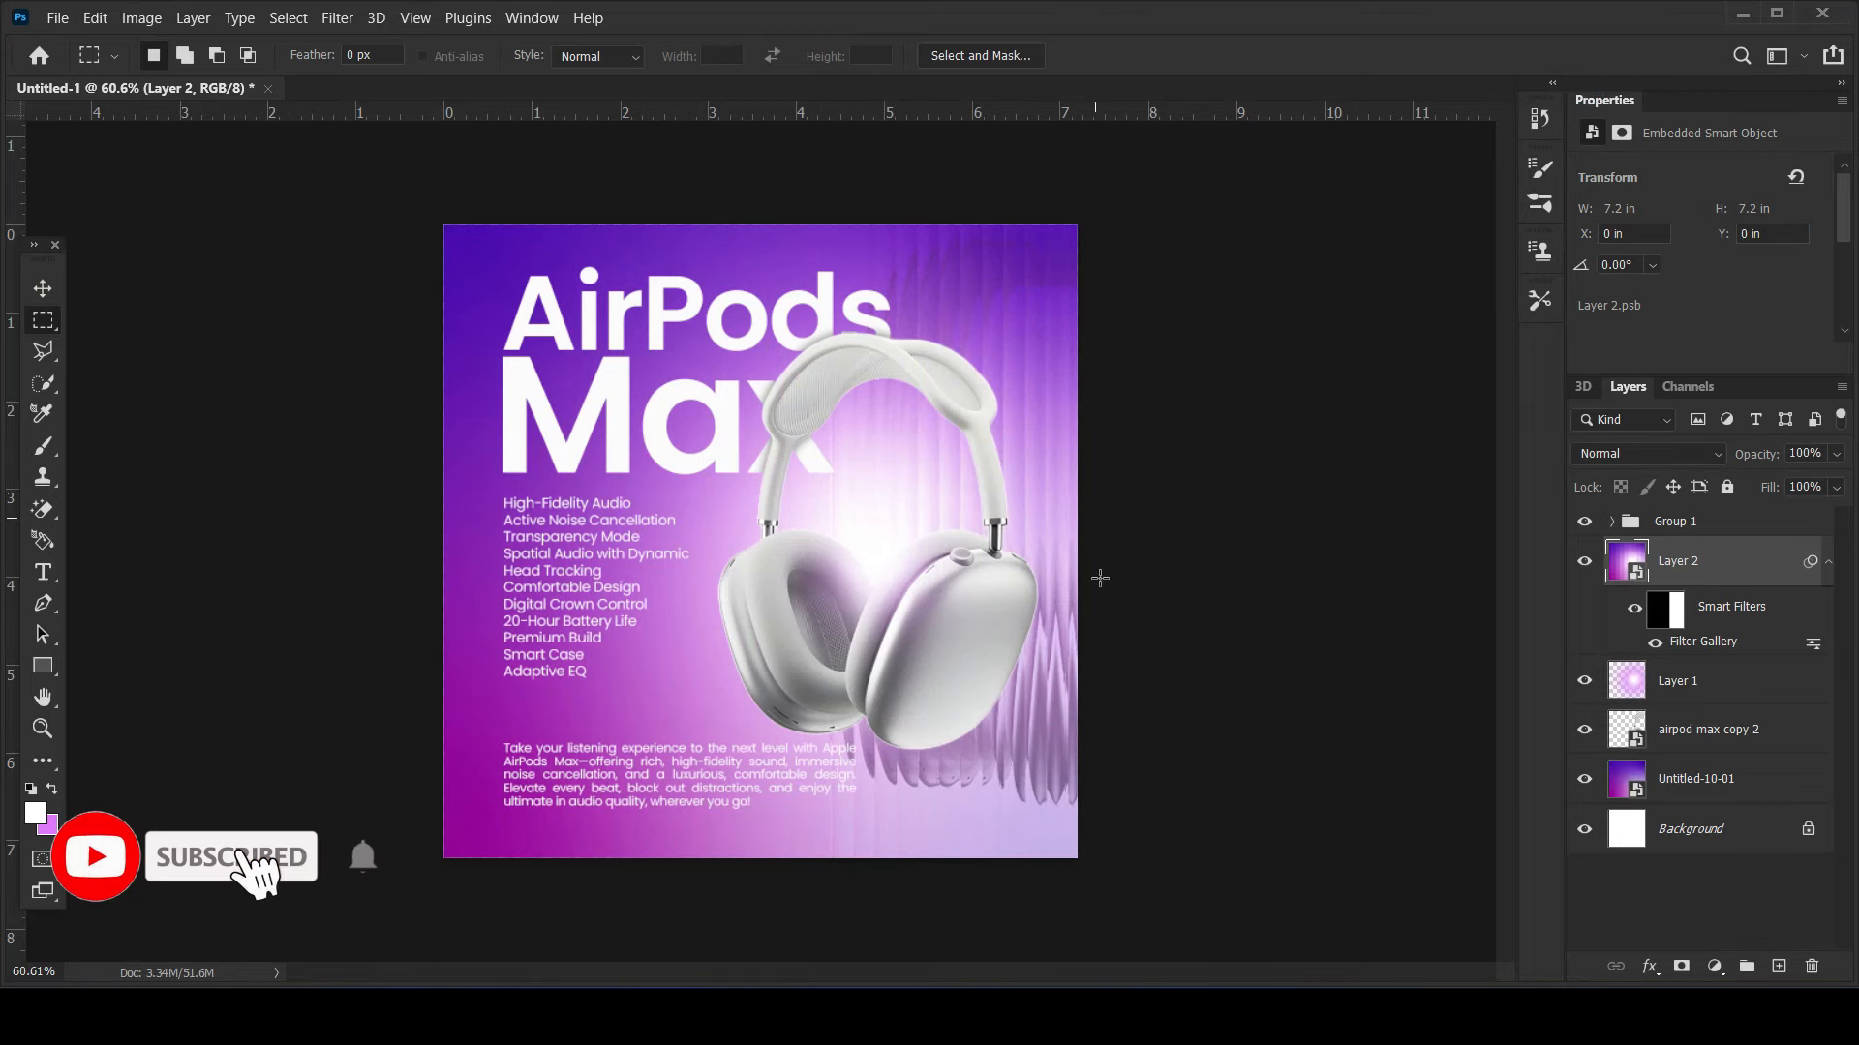
# - Set the Move tool's auto-select to Layer and clear the layer selection
pyautogui.click(56, 295)
pyautogui.doubleClick(191, 386)
pyautogui.scroll(-1, 323, 469)
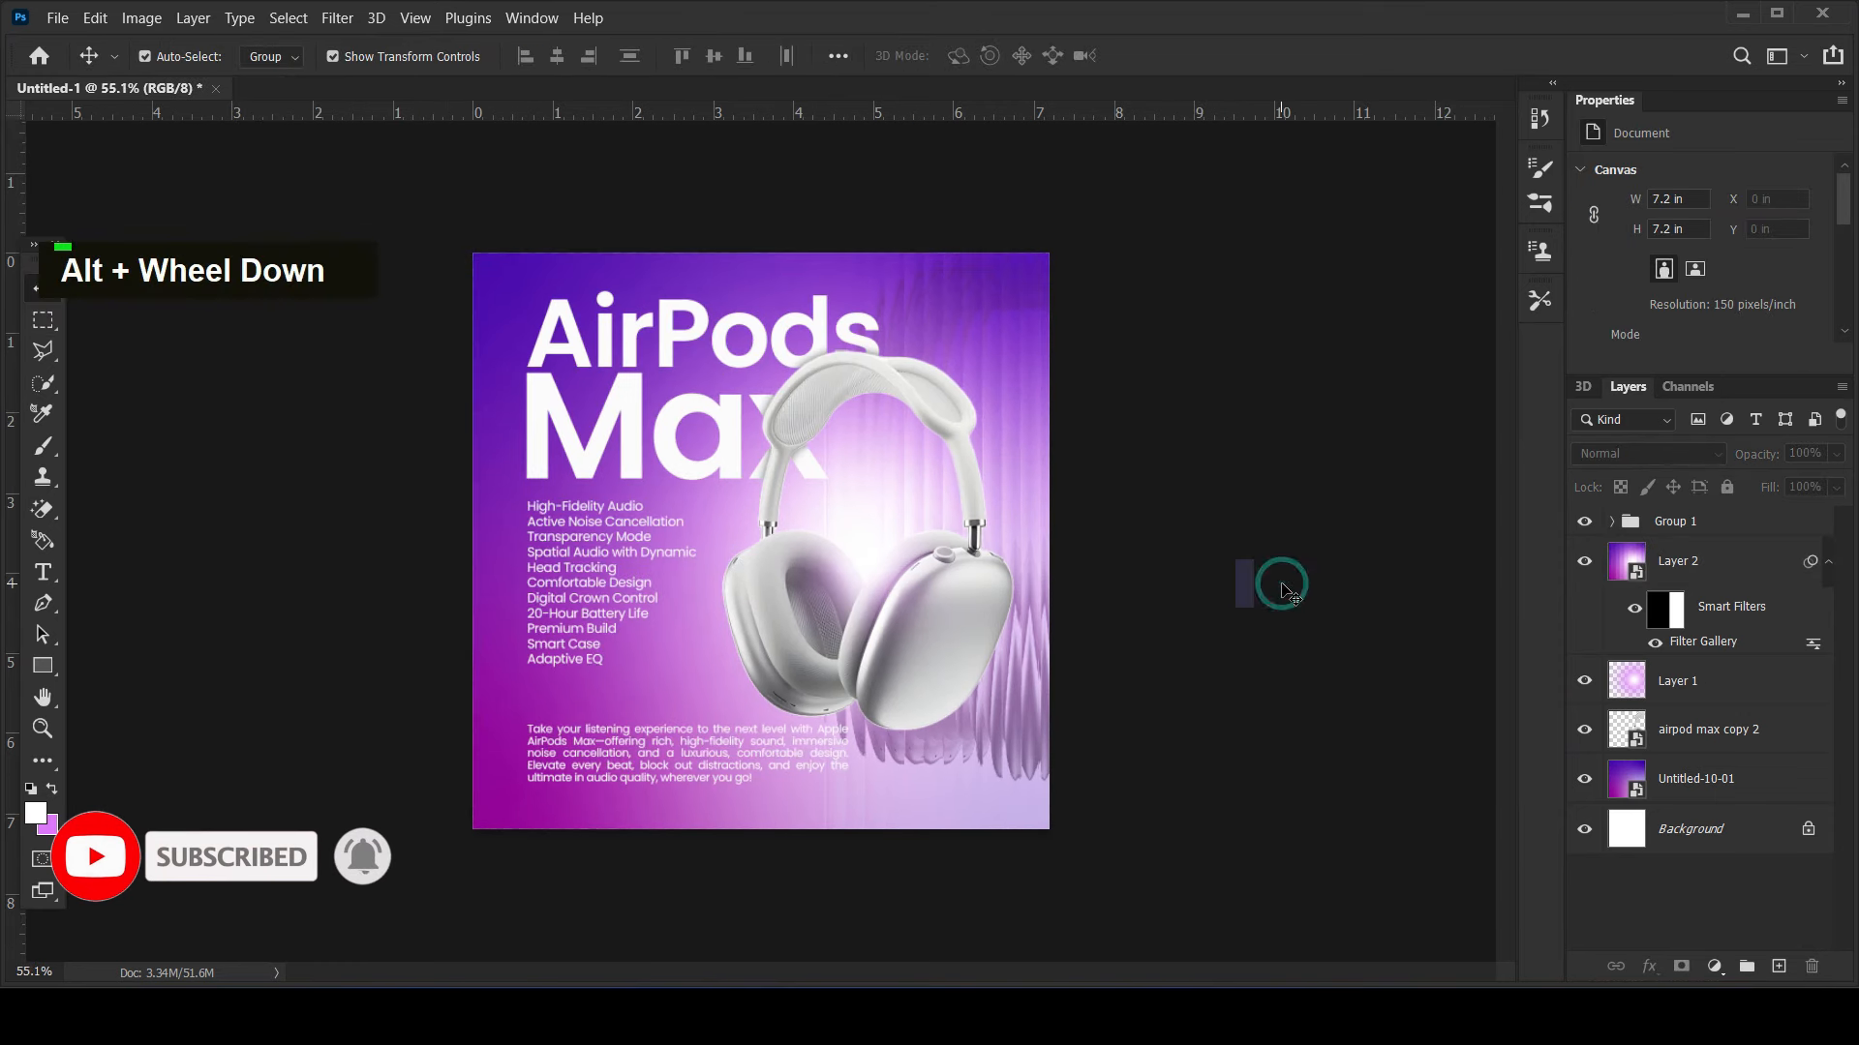
pyautogui.click(1651, 521)
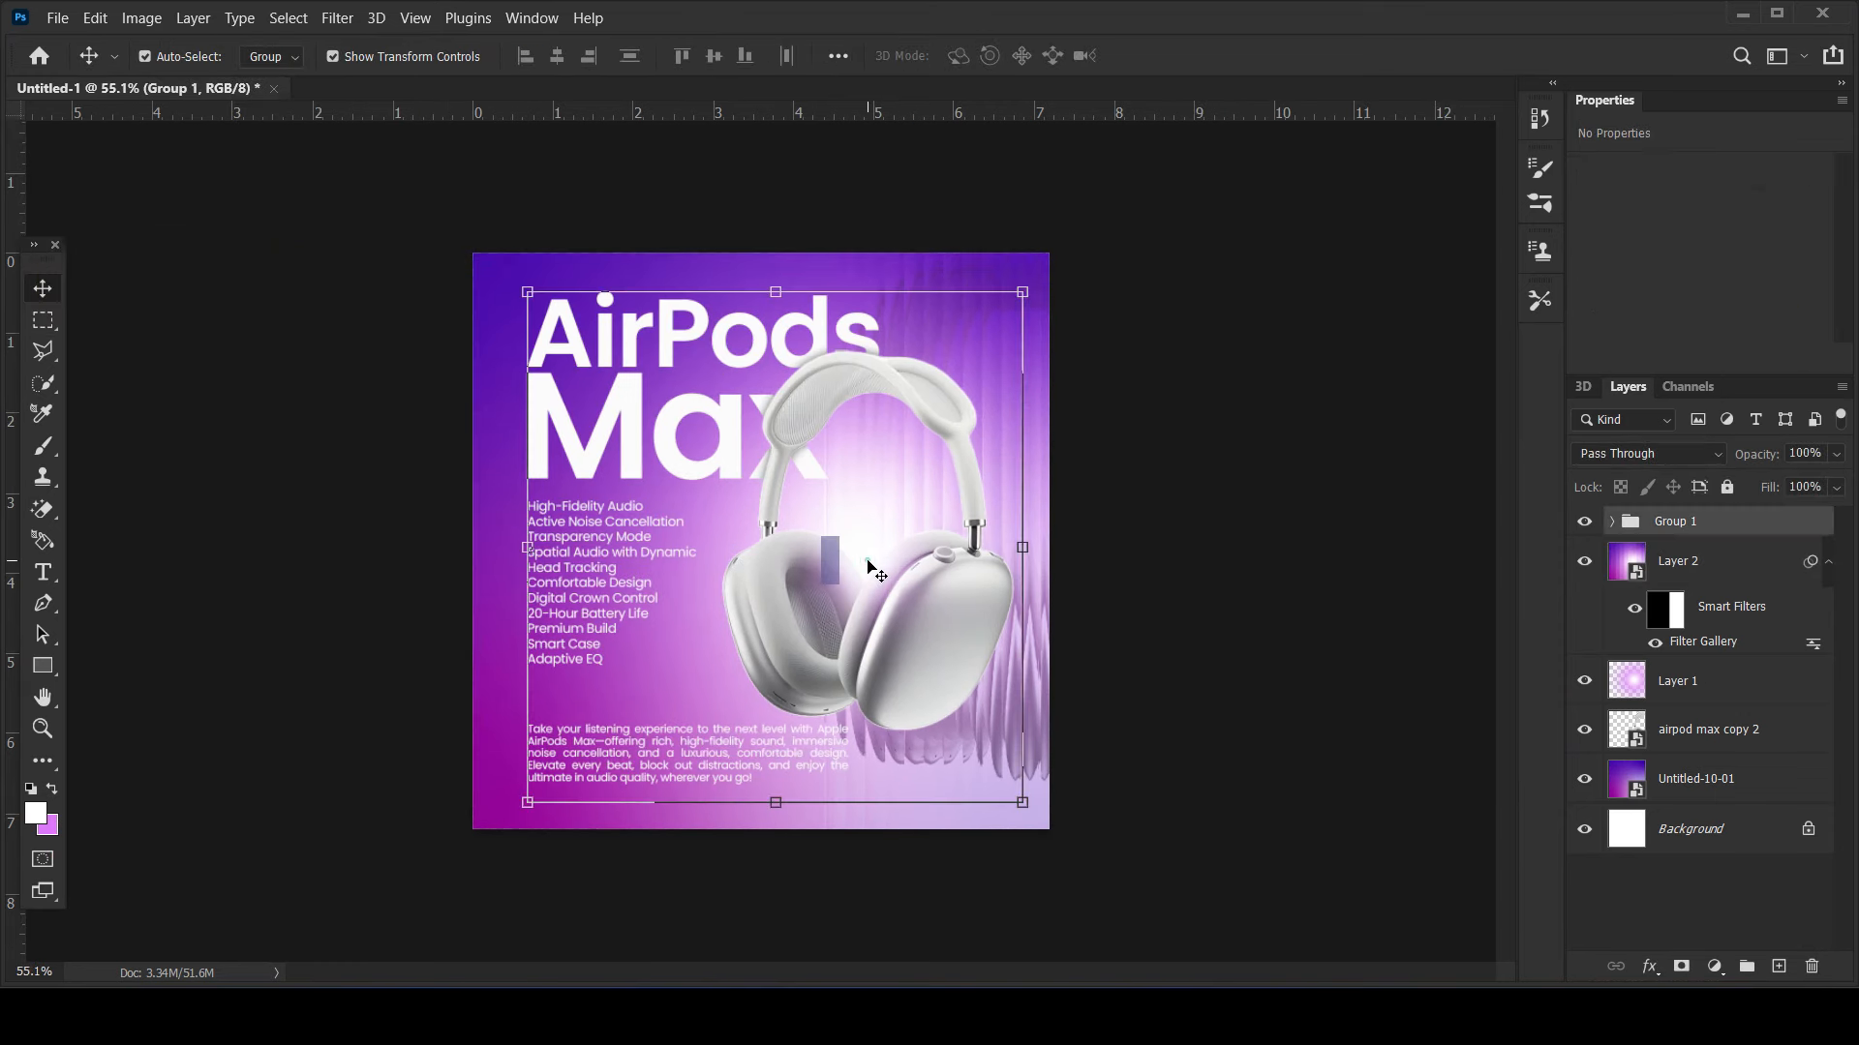
pyautogui.click(271, 56)
pyautogui.click(264, 92)
pyautogui.doubleClick(310, 349)
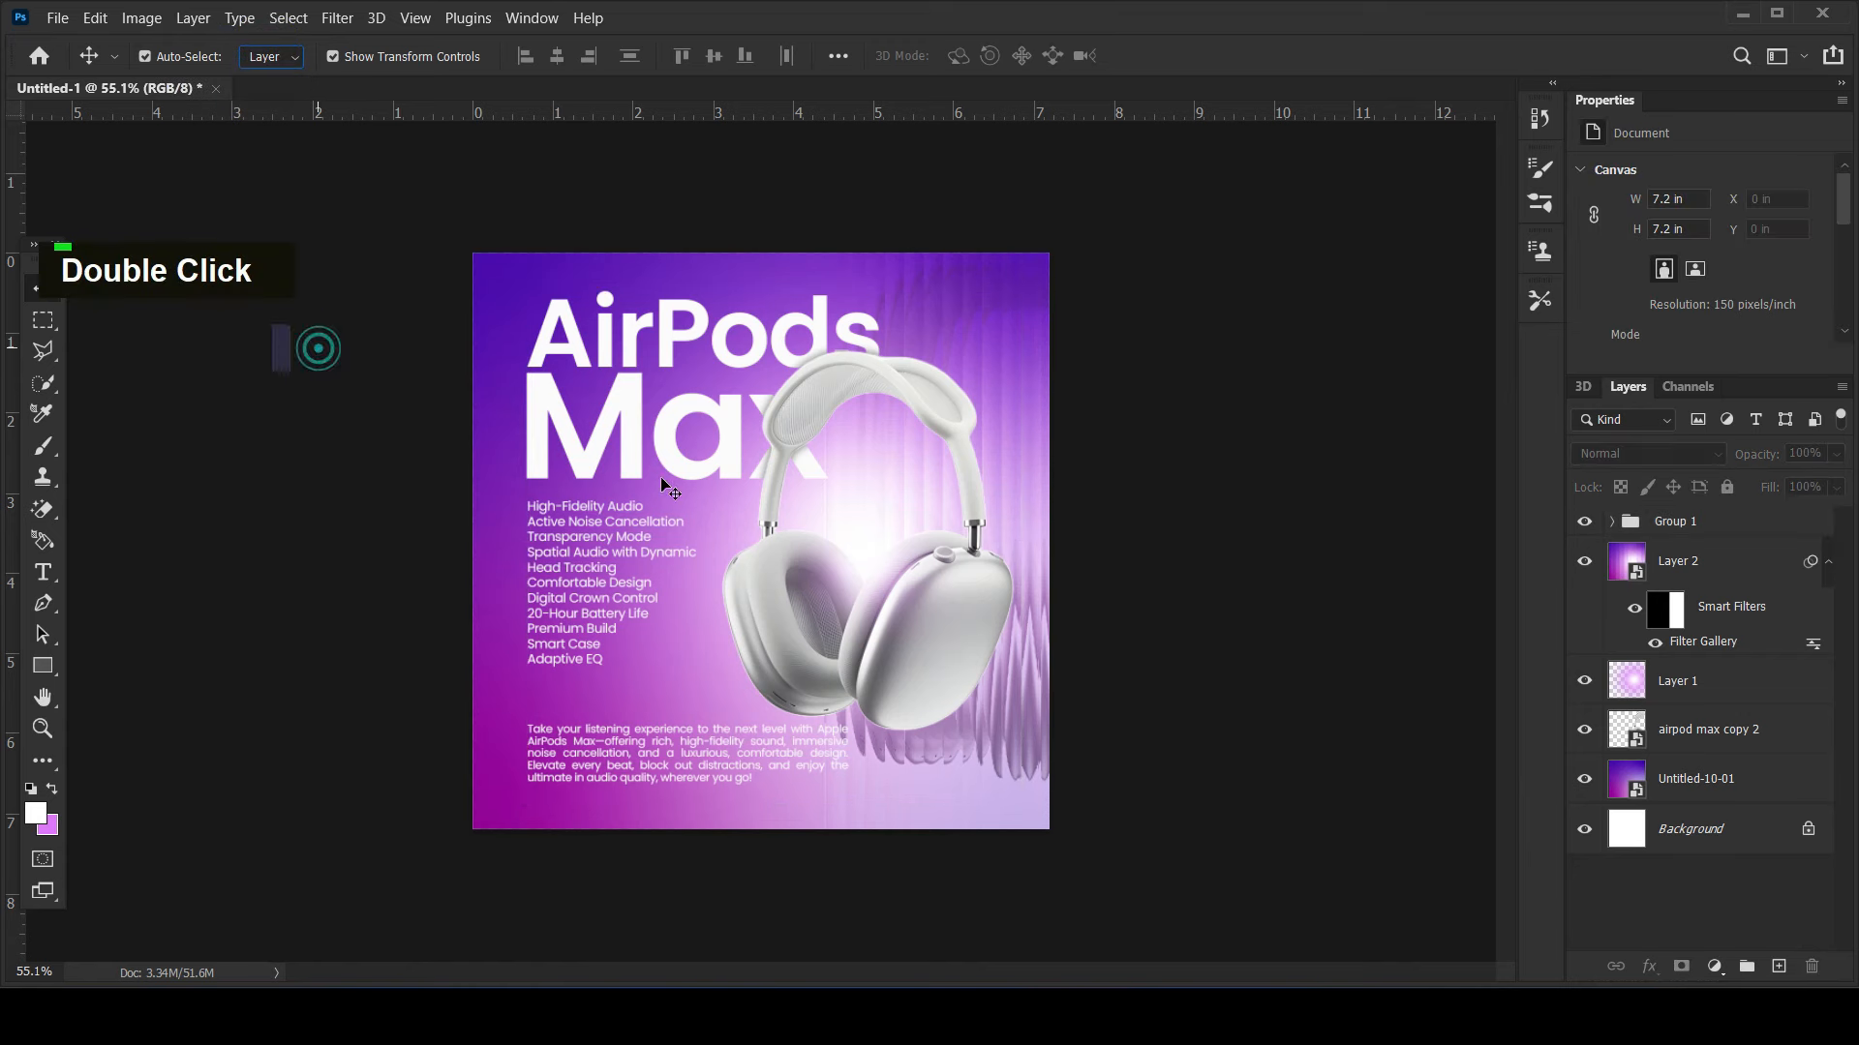
# - Duplicate the Layer 1 copy glow and narrow the duplicate to about 1.02 in wide, keeping its height
pyautogui.keyDown('alt'); pyautogui.click(863, 570); pyautogui.keyUp('alt')
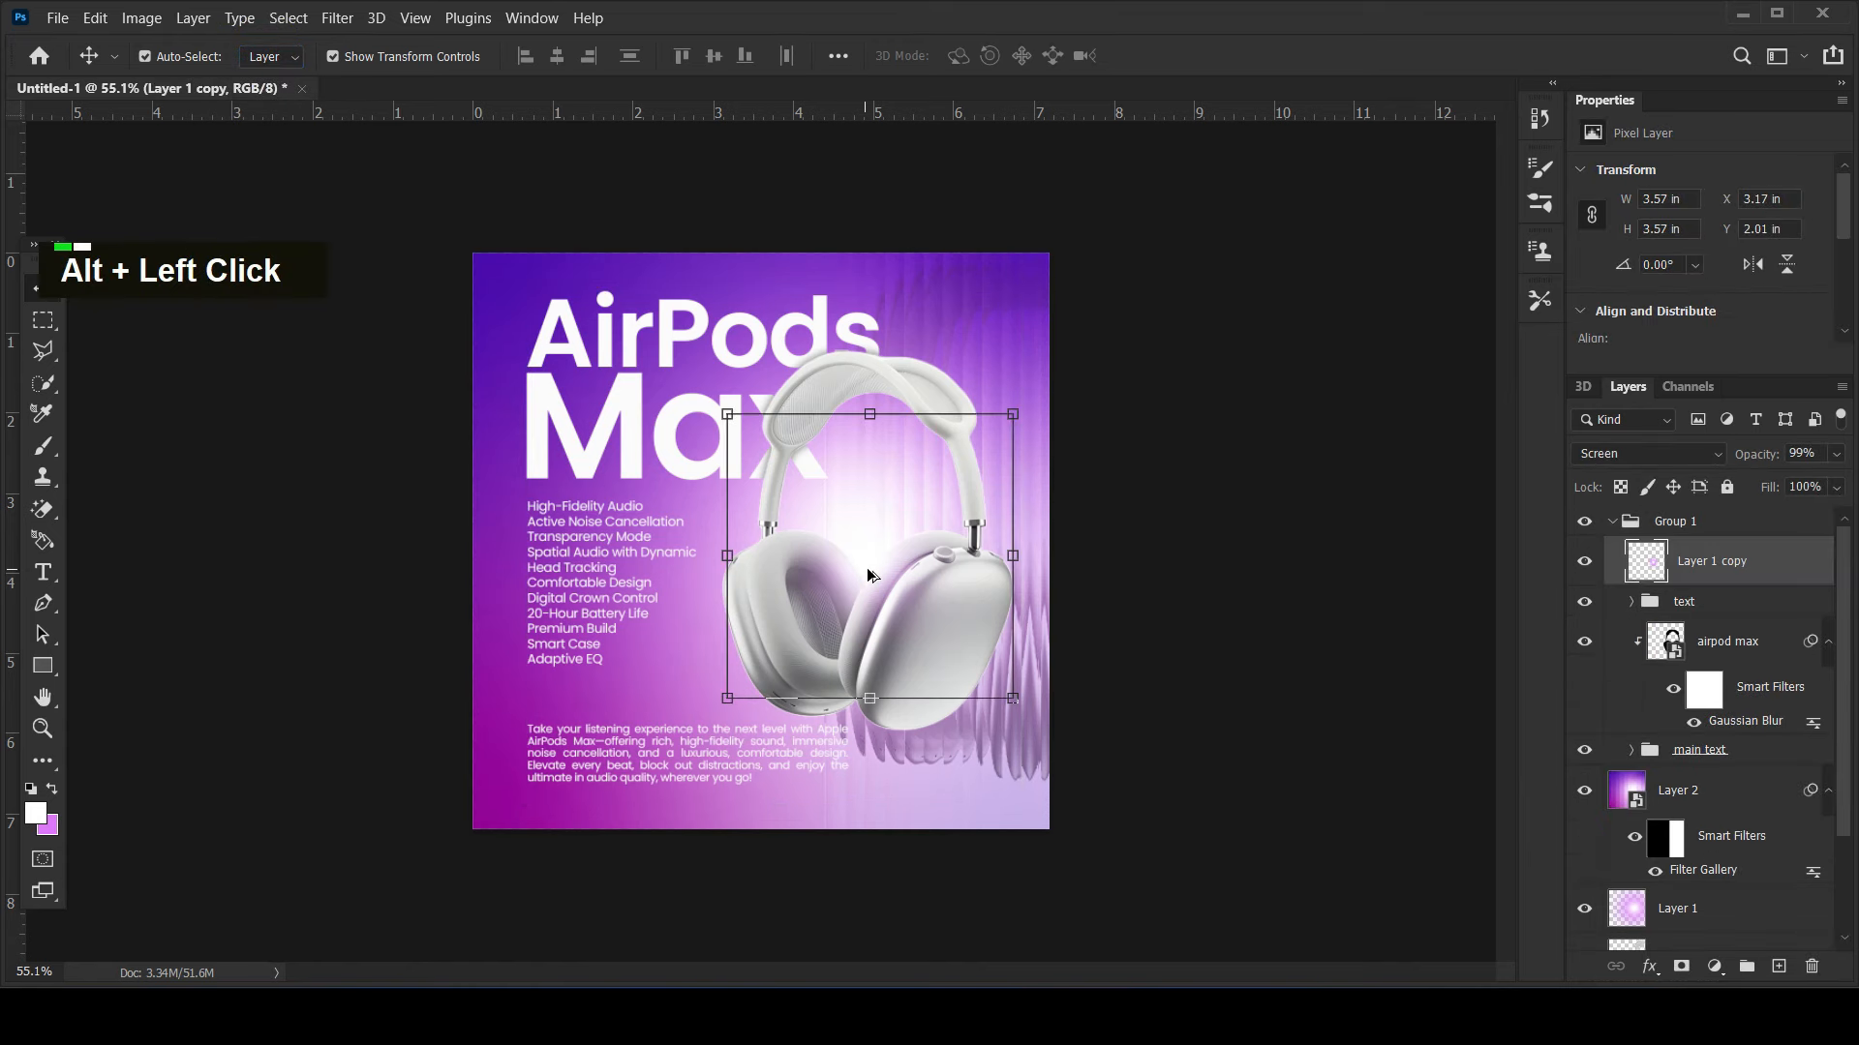
pyautogui.keyDown('alt'); pyautogui.click(857, 614); pyautogui.keyUp('alt')
pyautogui.moveTo(911, 644); pyautogui.dragTo(713, 629)
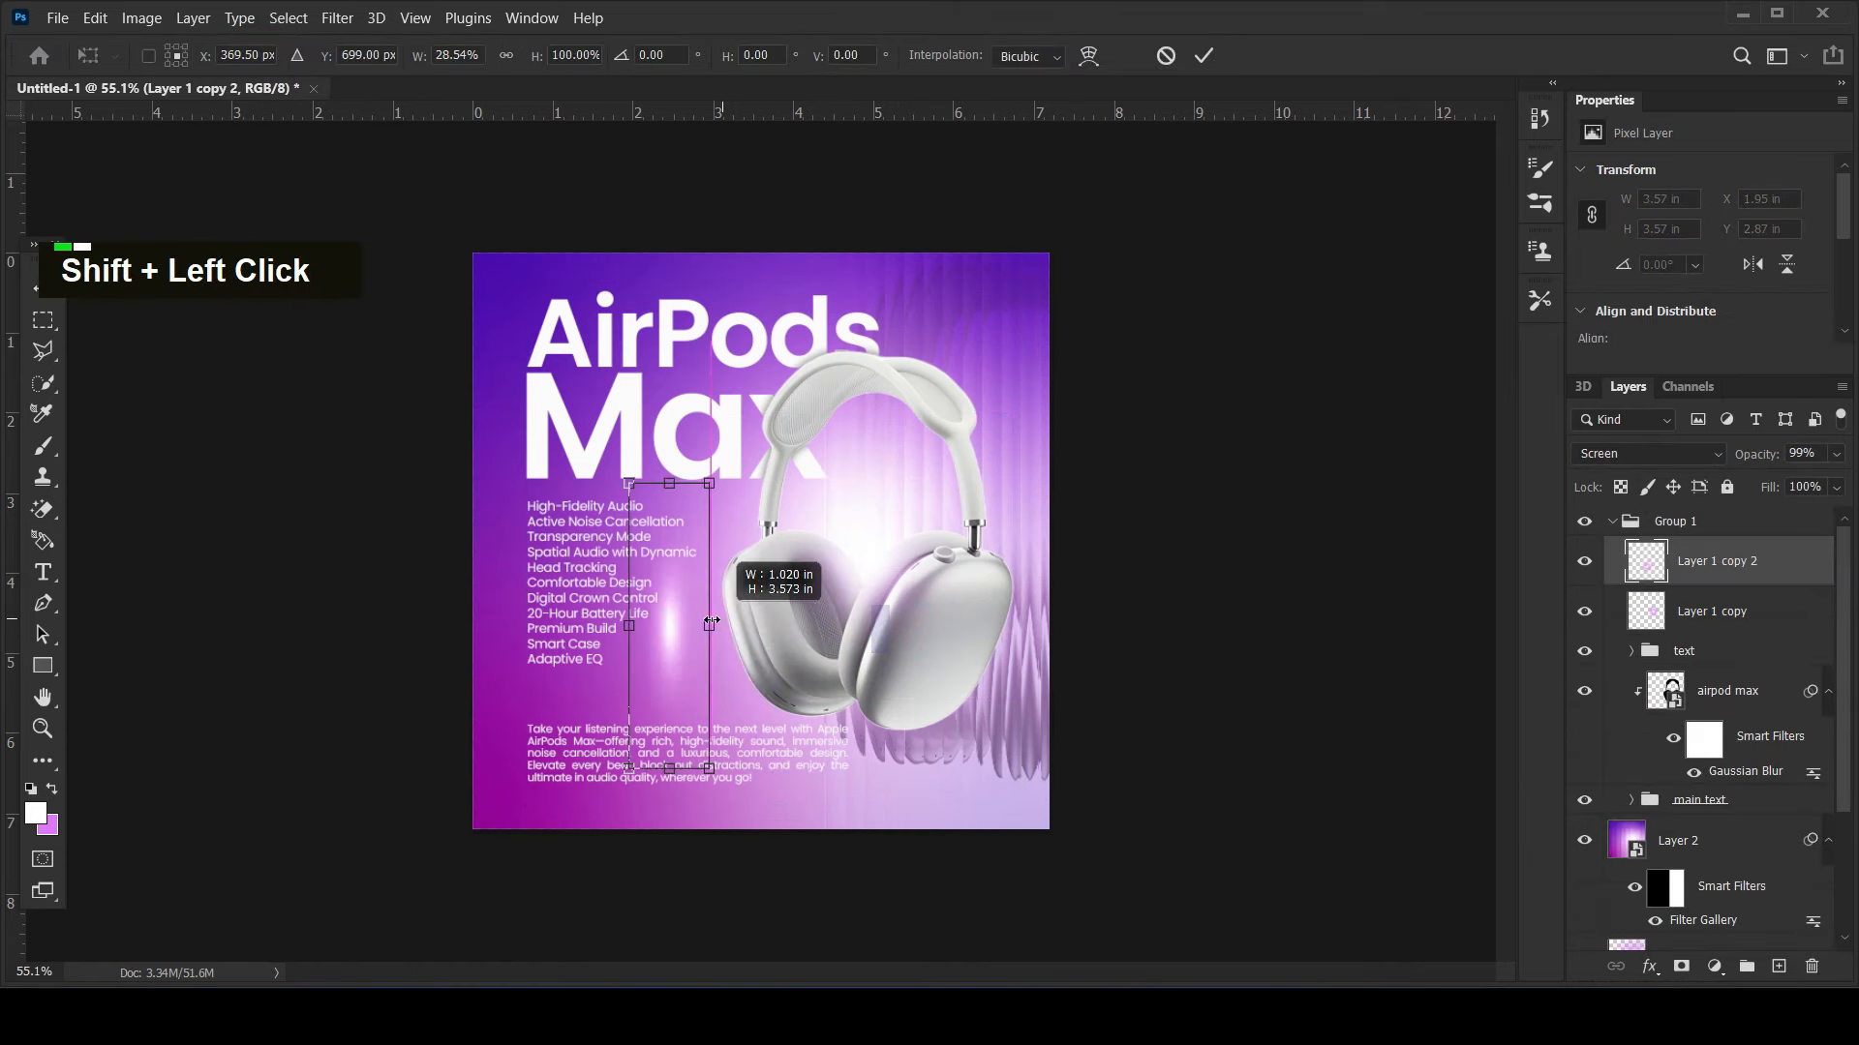
# - Rotate the narrow glow about 23° and position it along the outer right edge of the front ear cup
pyautogui.moveTo(723, 522); pyautogui.dragTo(761, 552)
pyautogui.moveTo(665, 635); pyautogui.dragTo(971, 678)
pyautogui.moveTo(1110, 582); pyautogui.dragTo(1102, 572)
pyautogui.moveTo(963, 678); pyautogui.dragTo(1065, 693)
pyautogui.keyDown('alt'); pyautogui.scroll(3, 1053, 715); pyautogui.keyUp('alt')
pyautogui.moveTo(1234, 539); pyautogui.dragTo(1211, 523)
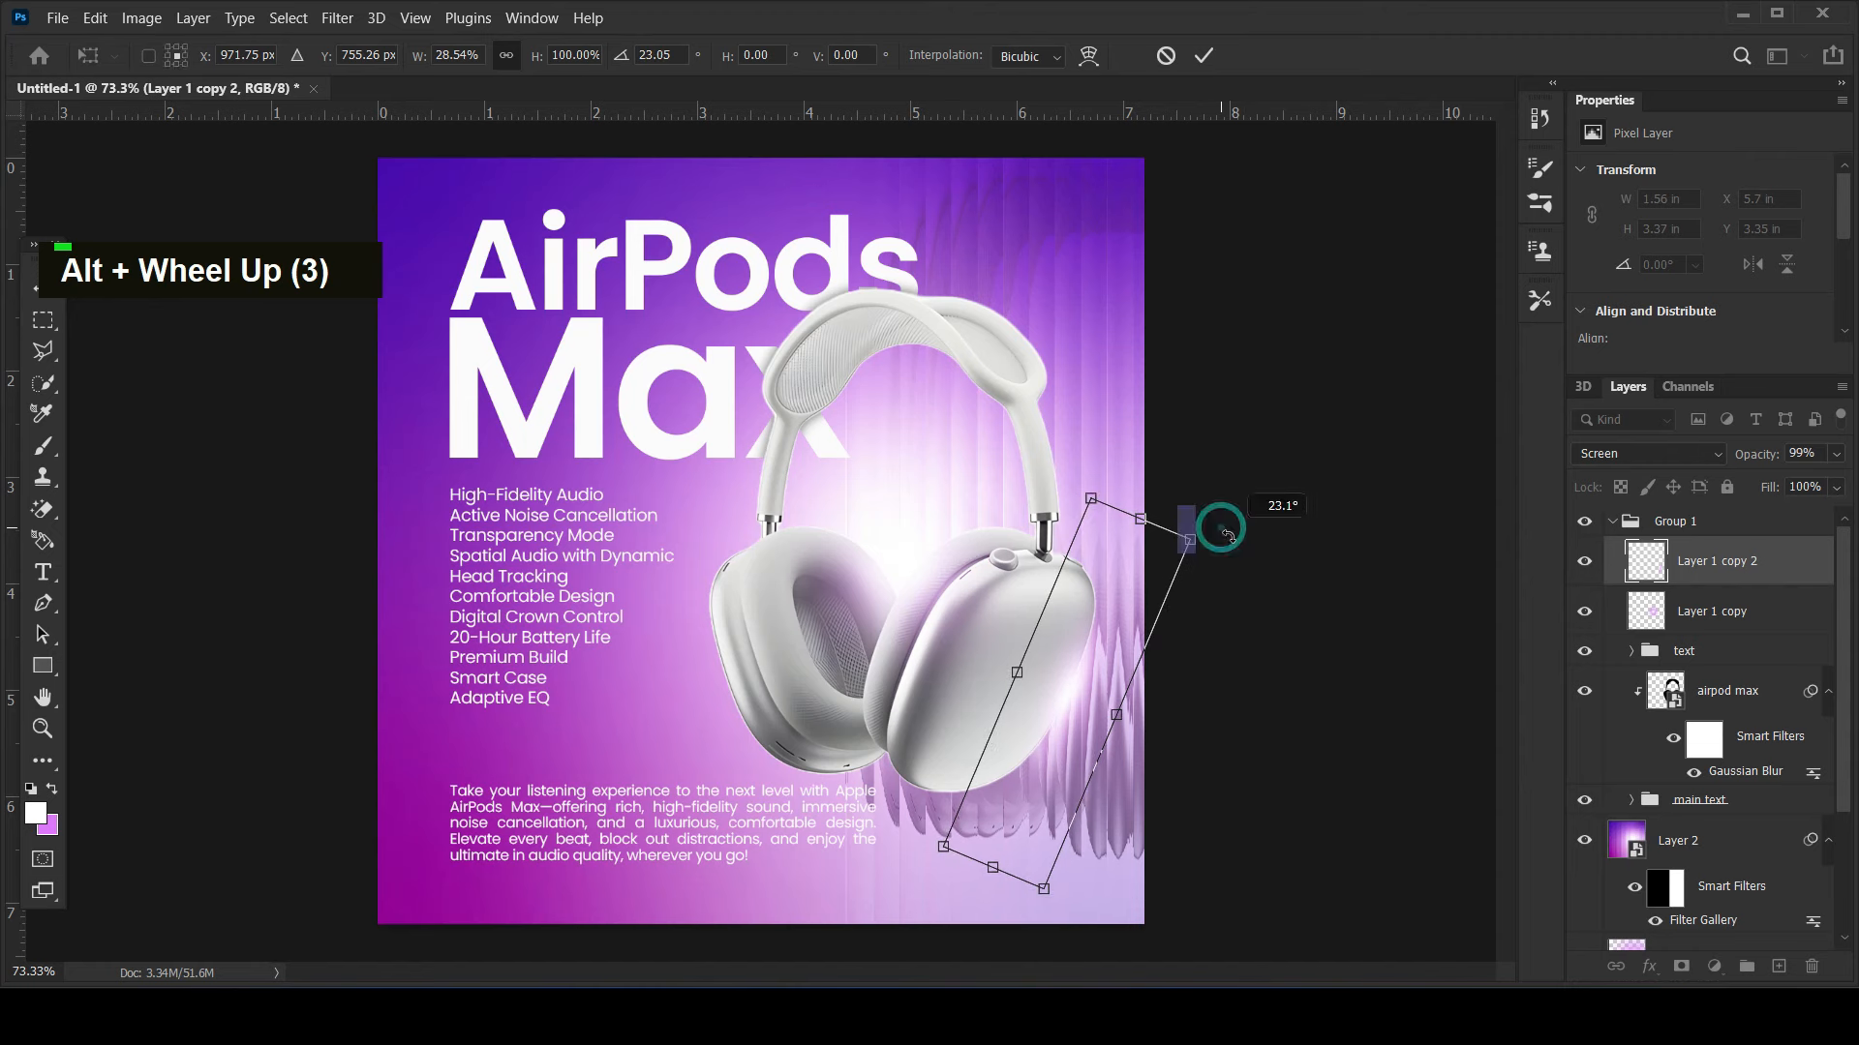
pyautogui.press('Return')
pyautogui.keyDown('alt'); pyautogui.scroll(-3, 1171, 659); pyautogui.keyUp('alt')
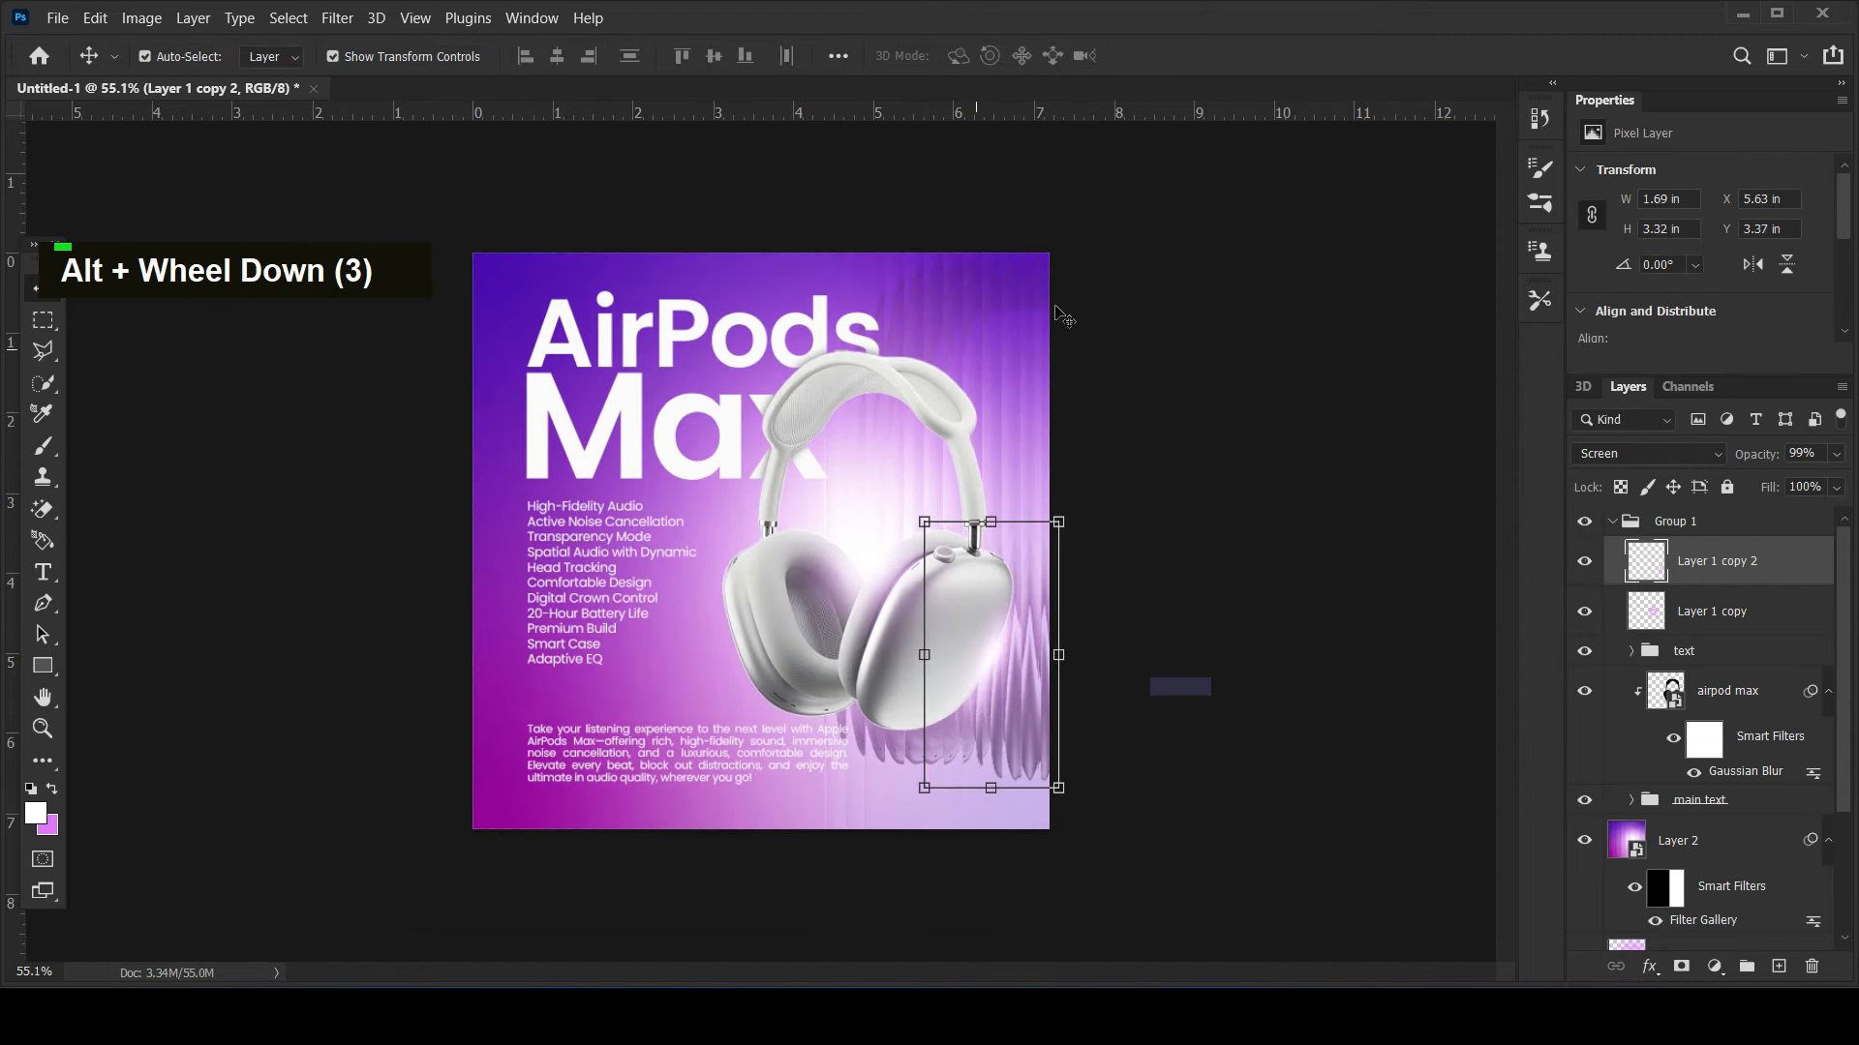
pyautogui.click(1204, 353)
pyautogui.click(979, 310)
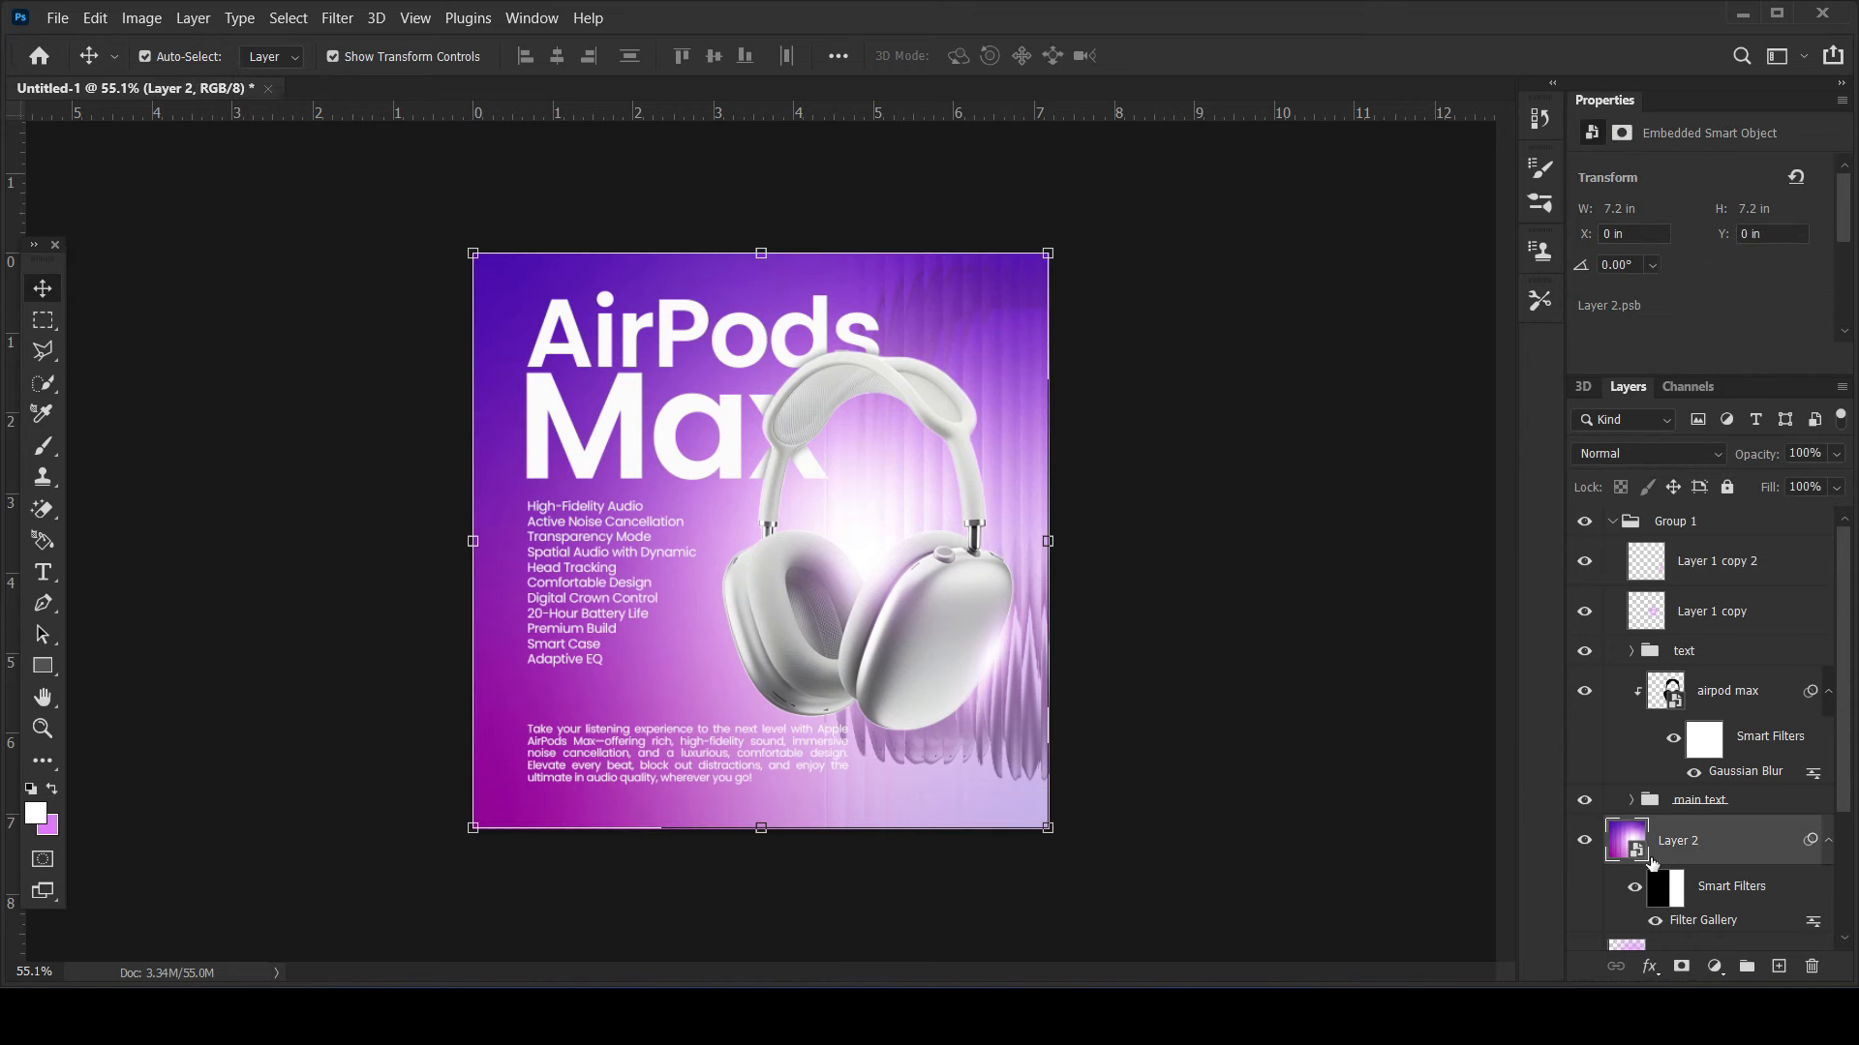
pyautogui.click(1268, 475)
pyautogui.keyDown('alt'); pyautogui.scroll(-1, 1258, 553); pyautogui.keyUp('alt')
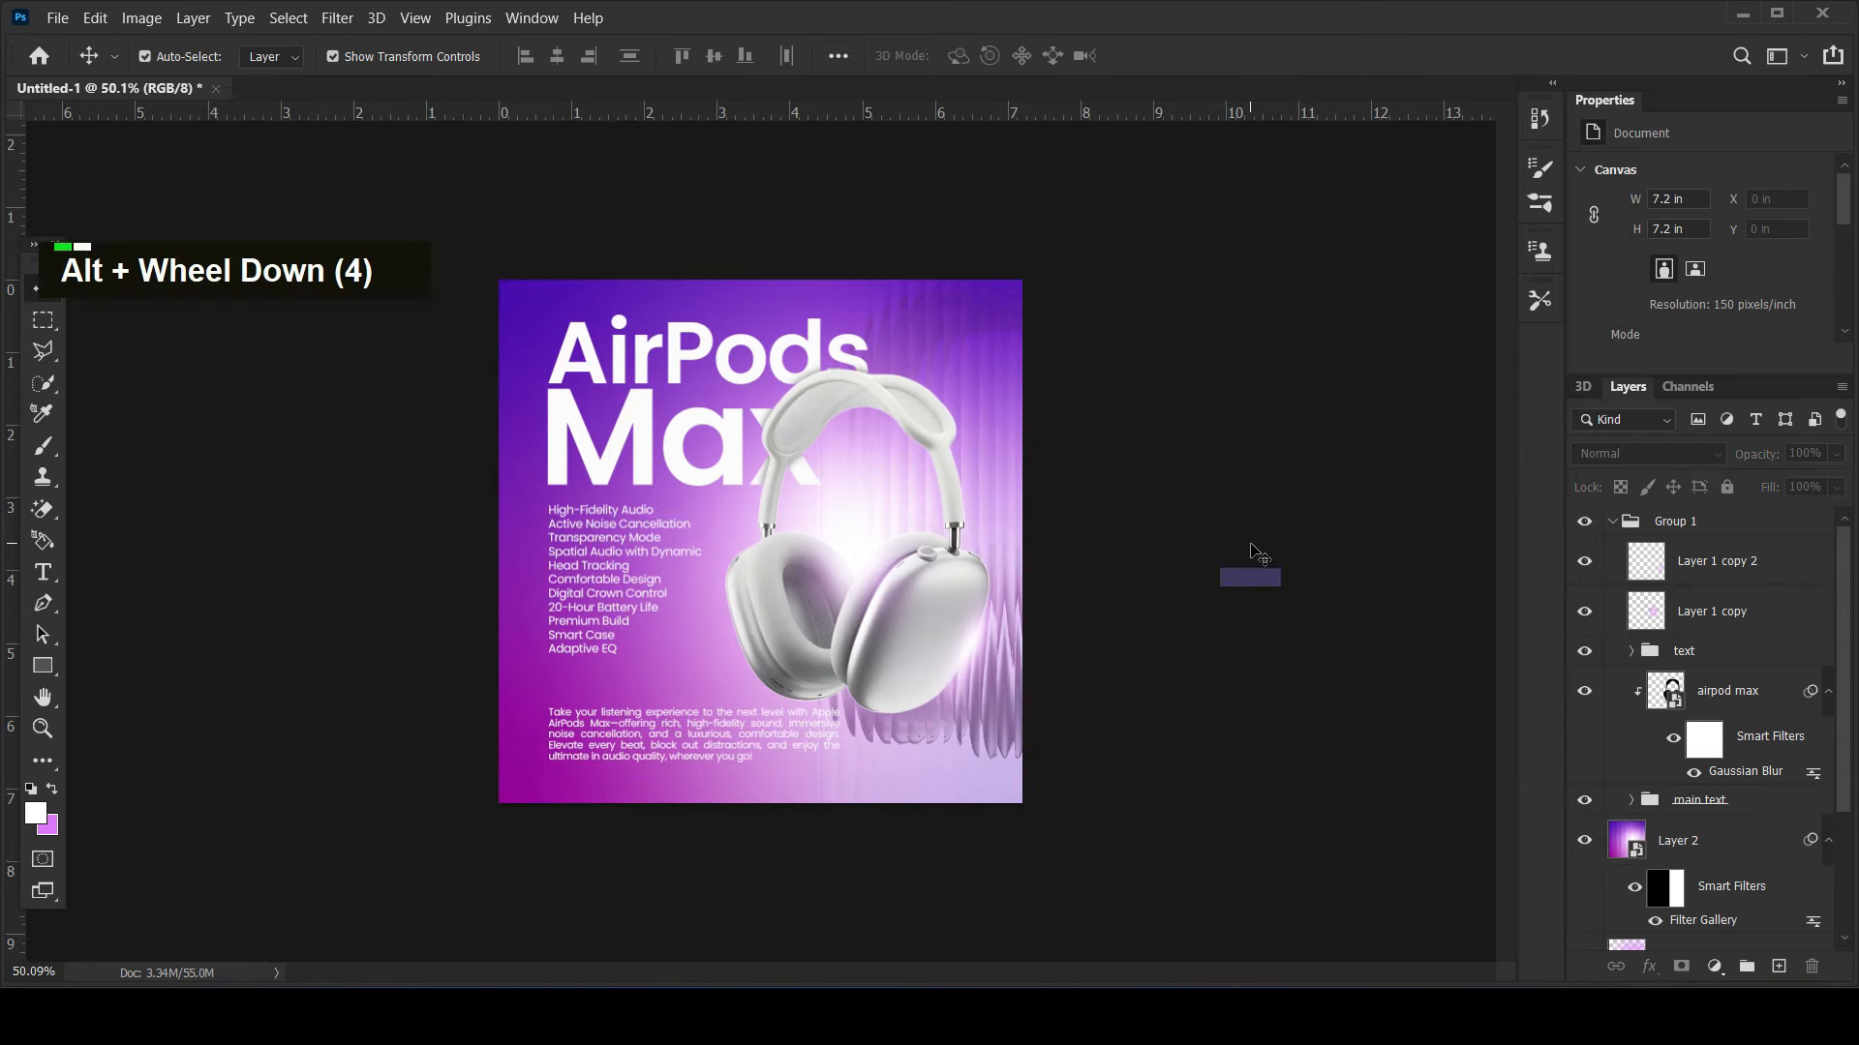